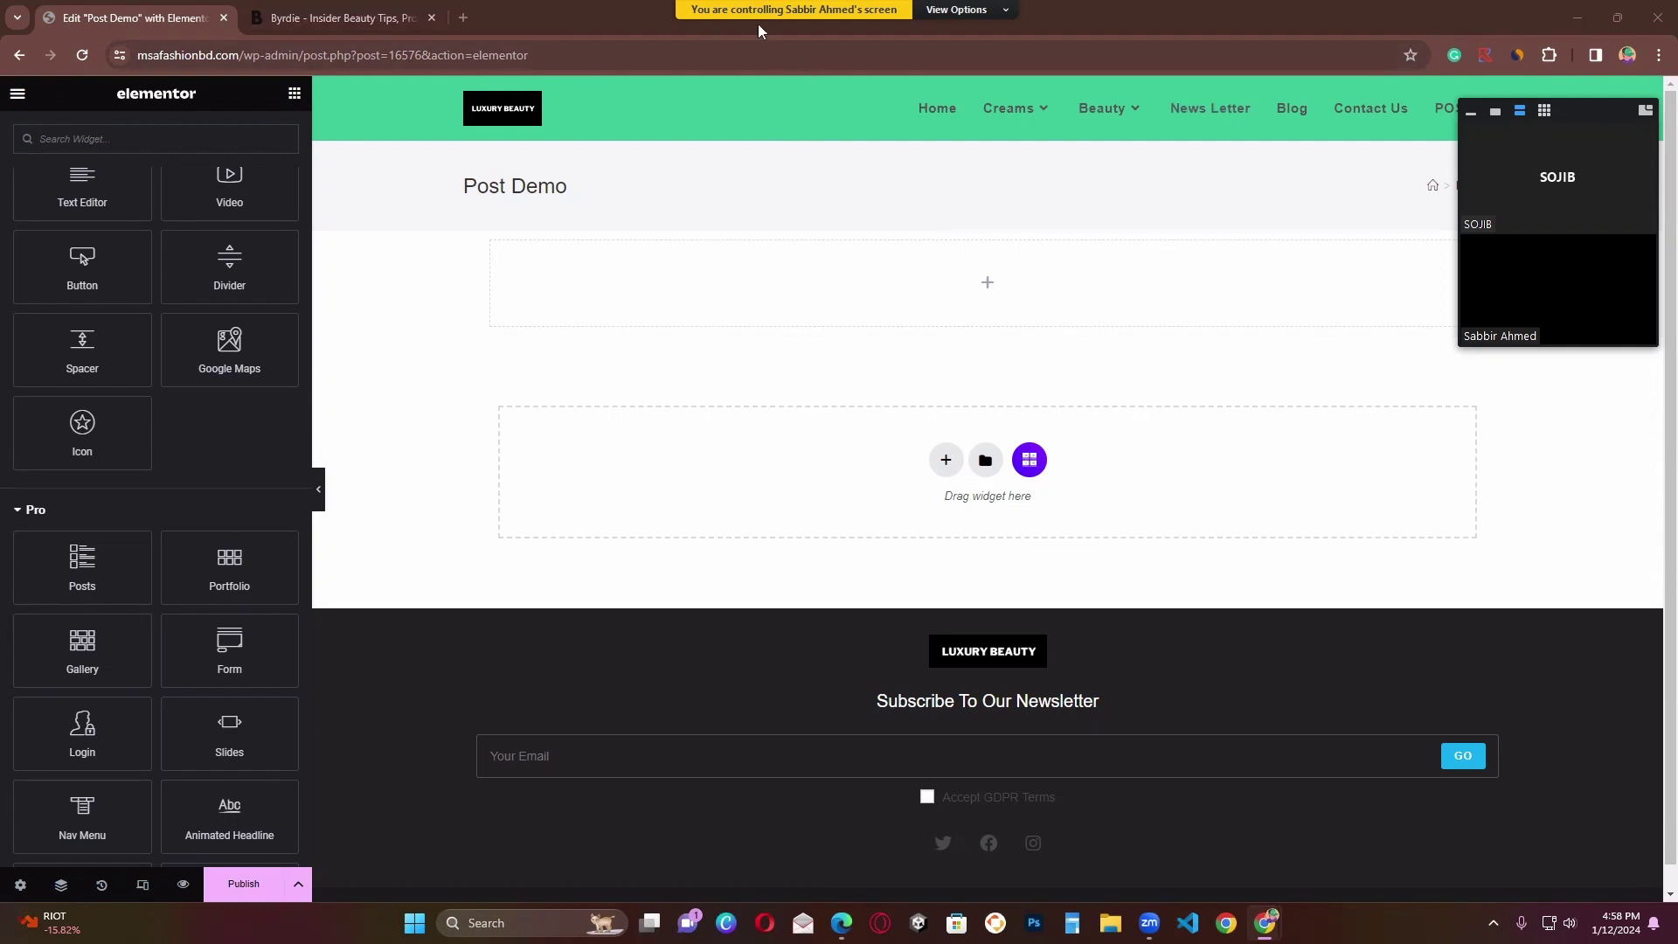
# Step: Check the Byrdie reference site, and add a Posts widget to the empty container on the Post Demo page
pyautogui.click(402, 21)
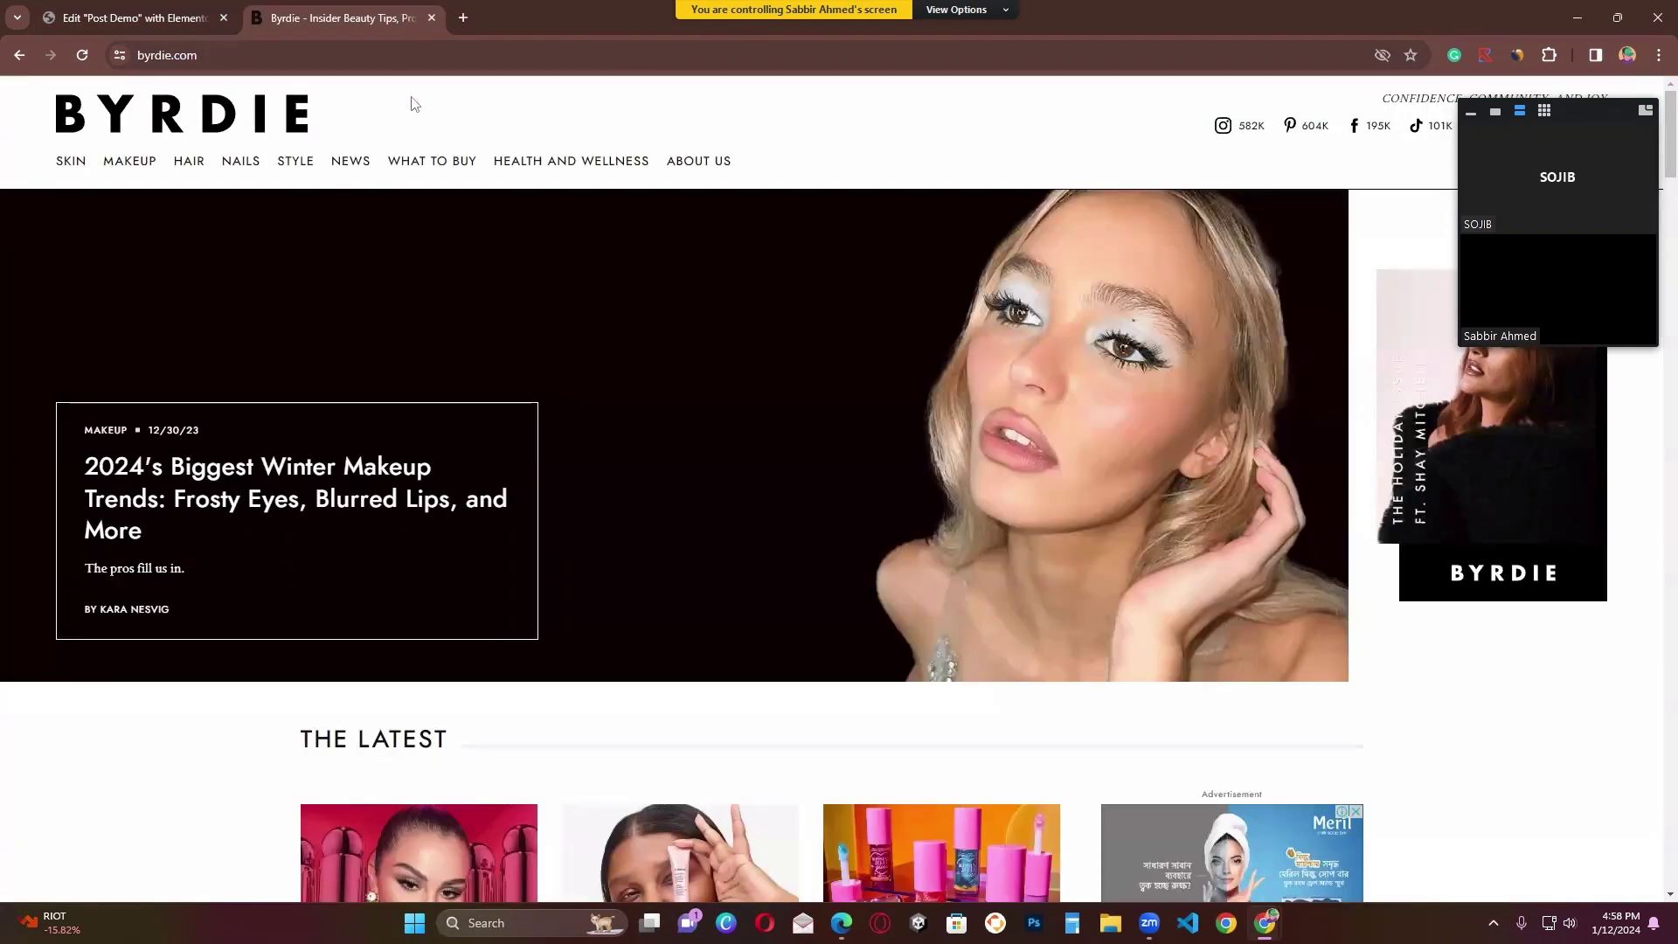
pyautogui.click(189, 15)
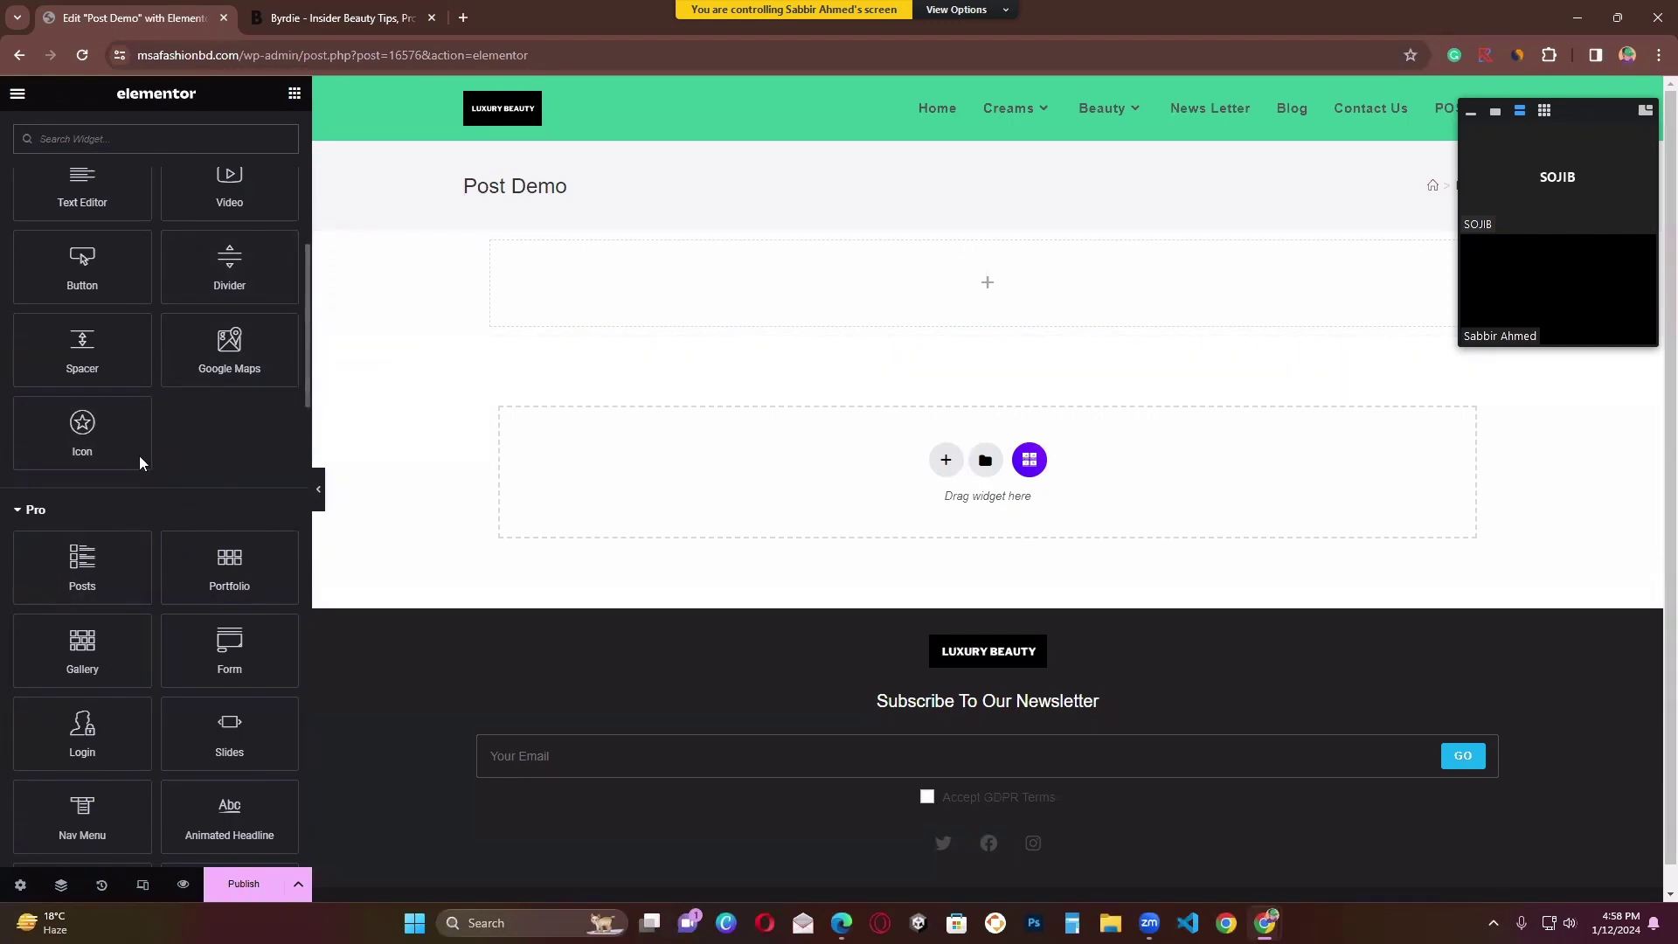
pyautogui.scroll(-2, 139, 455)
pyautogui.scroll(-2, 87, 389)
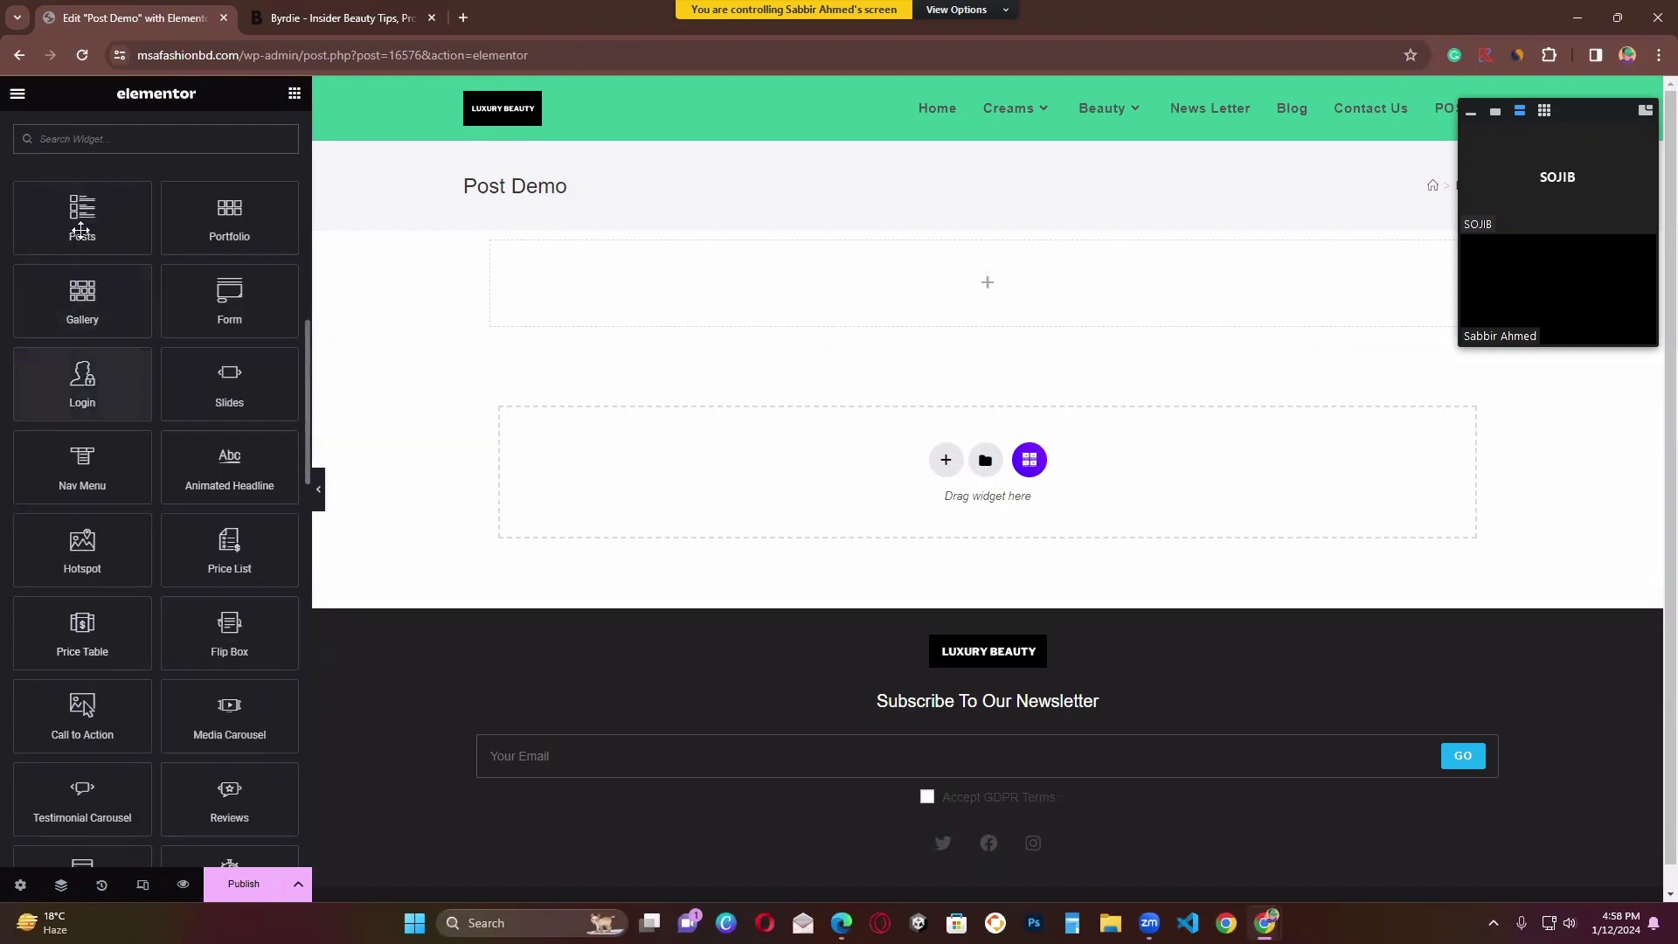
pyautogui.scroll(2, 215, 278)
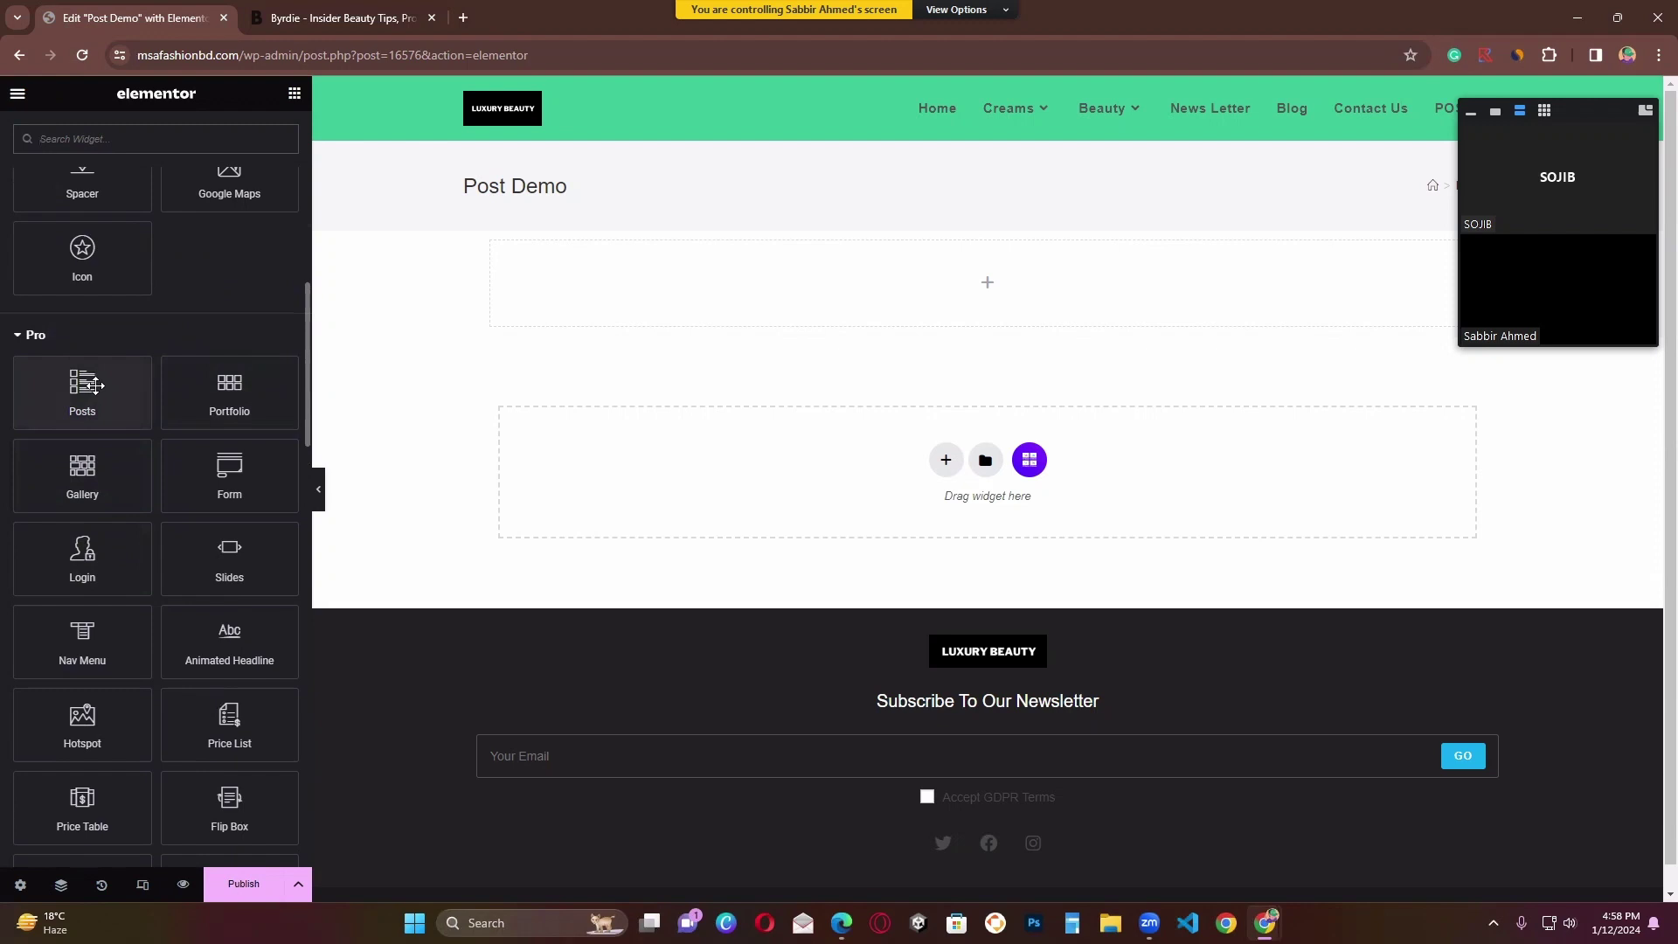
pyautogui.moveTo(95, 385); pyautogui.dragTo(942, 266)
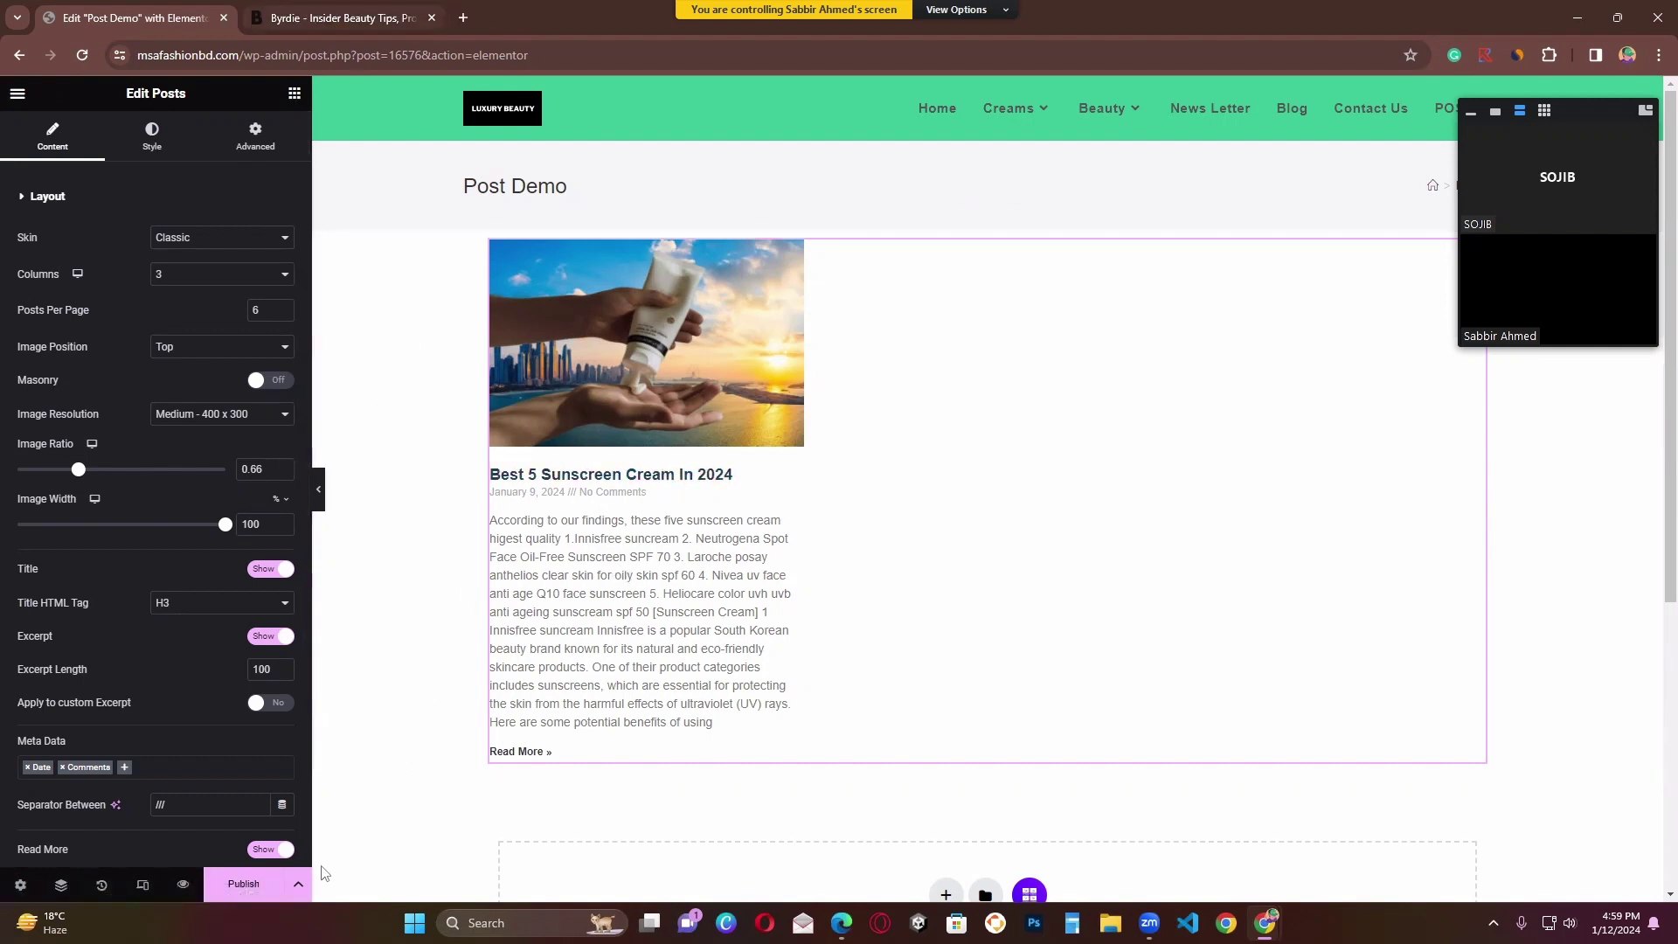
pyautogui.click(310, 18)
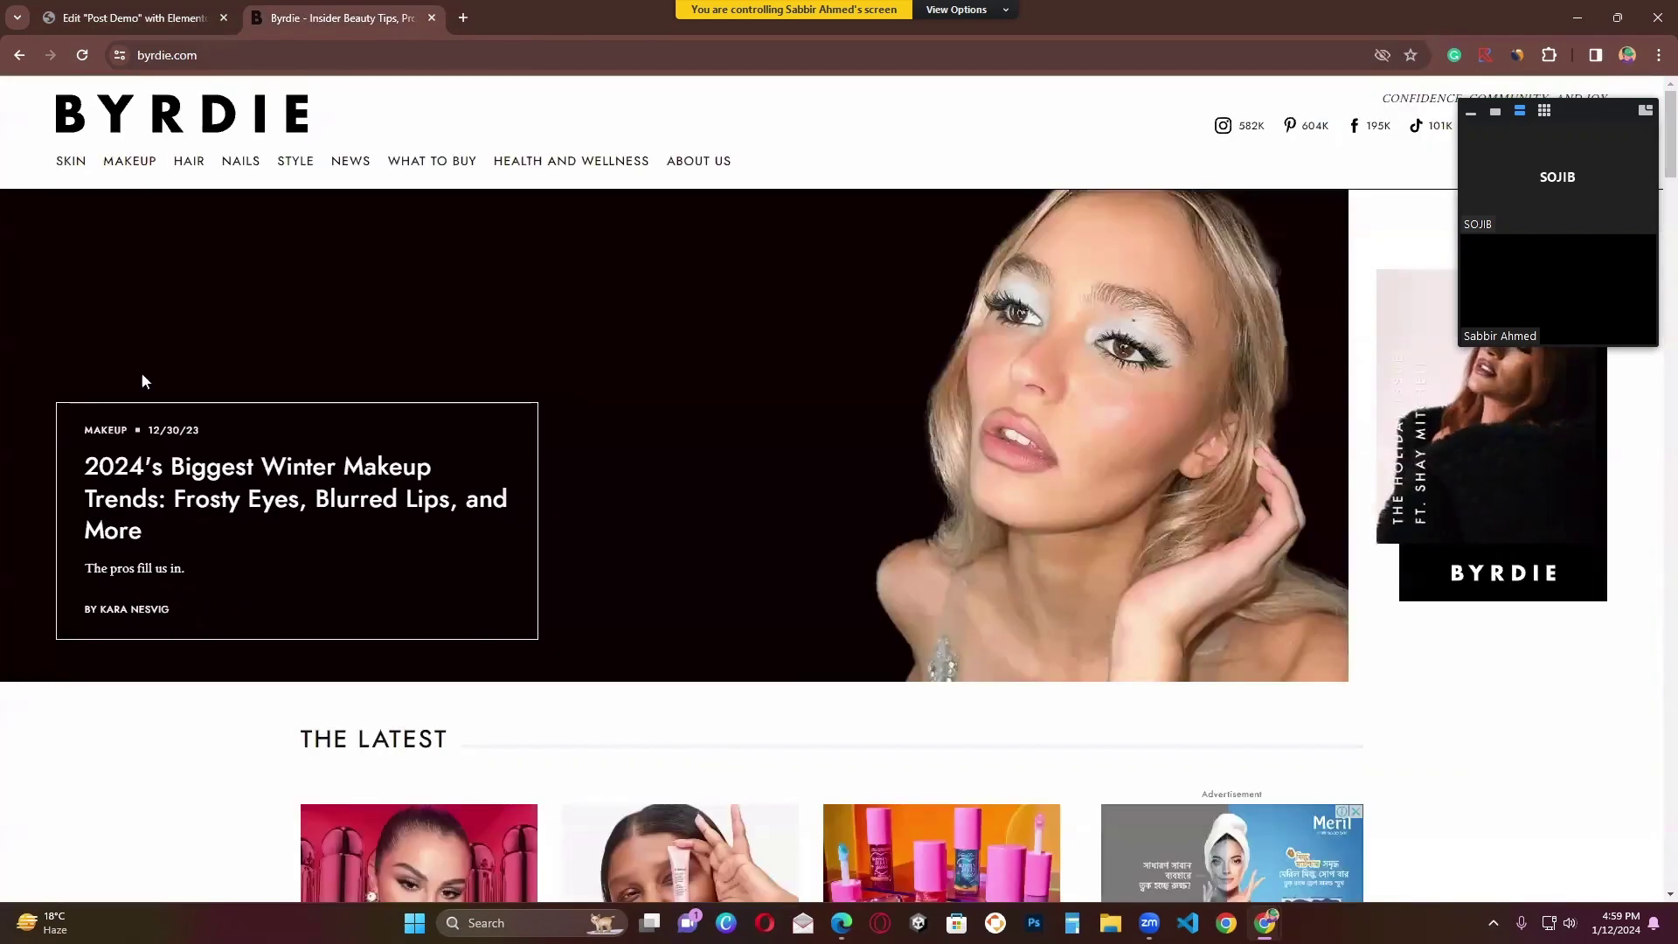
pyautogui.click(282, 57)
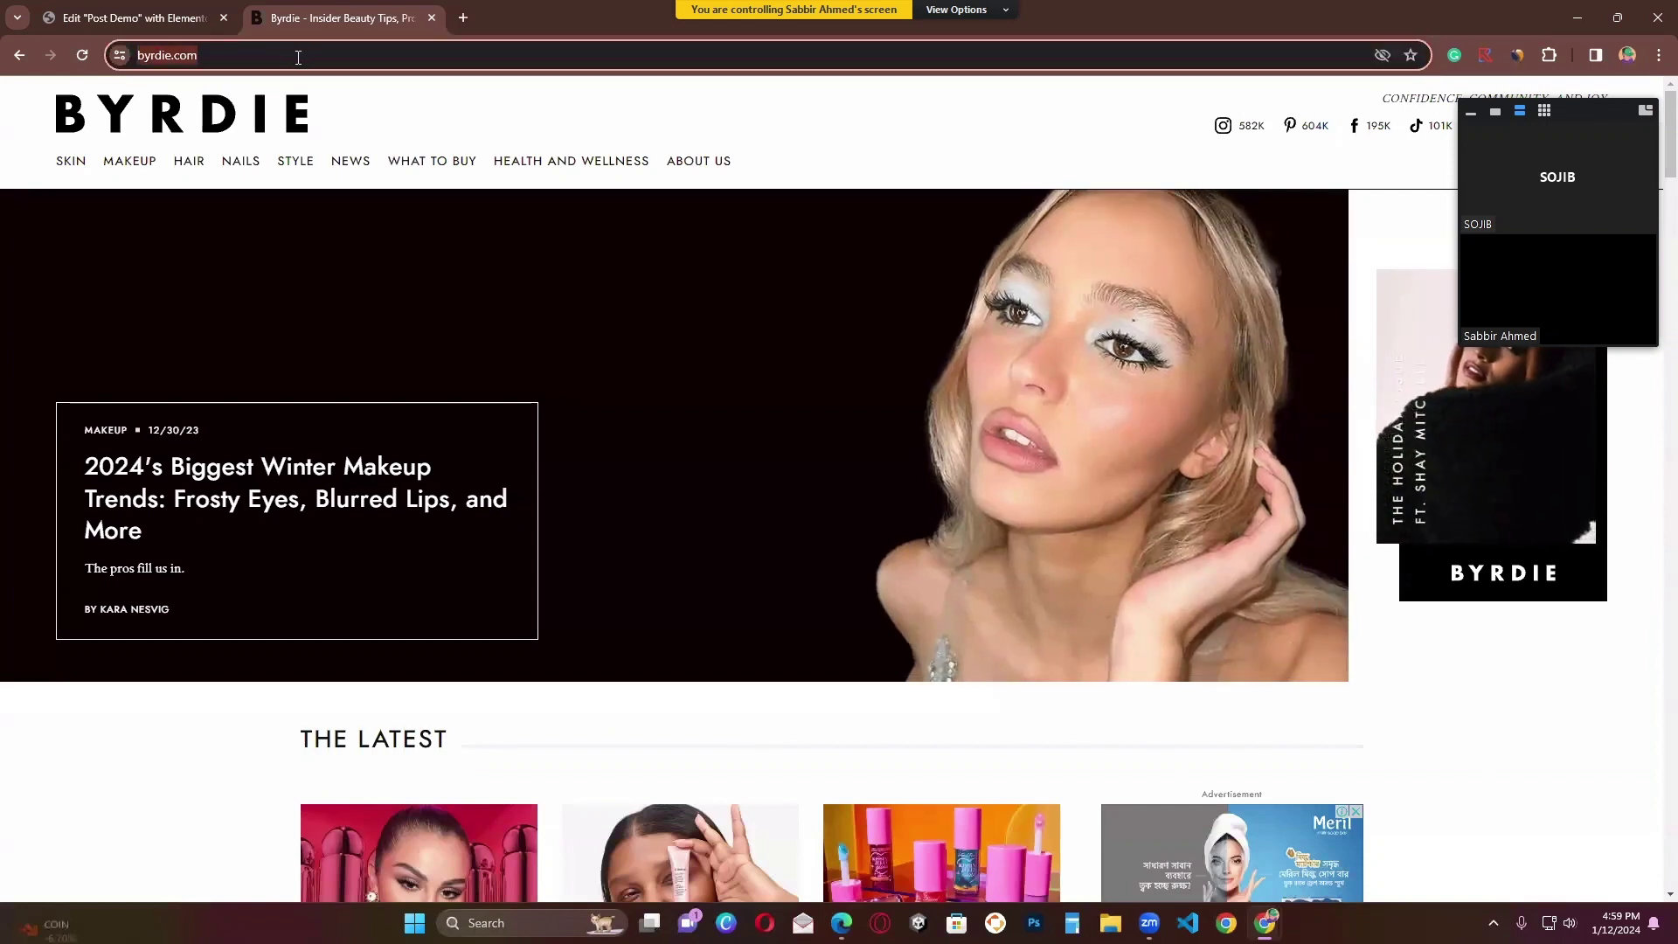
pyautogui.click(298, 57)
pyautogui.write('/')
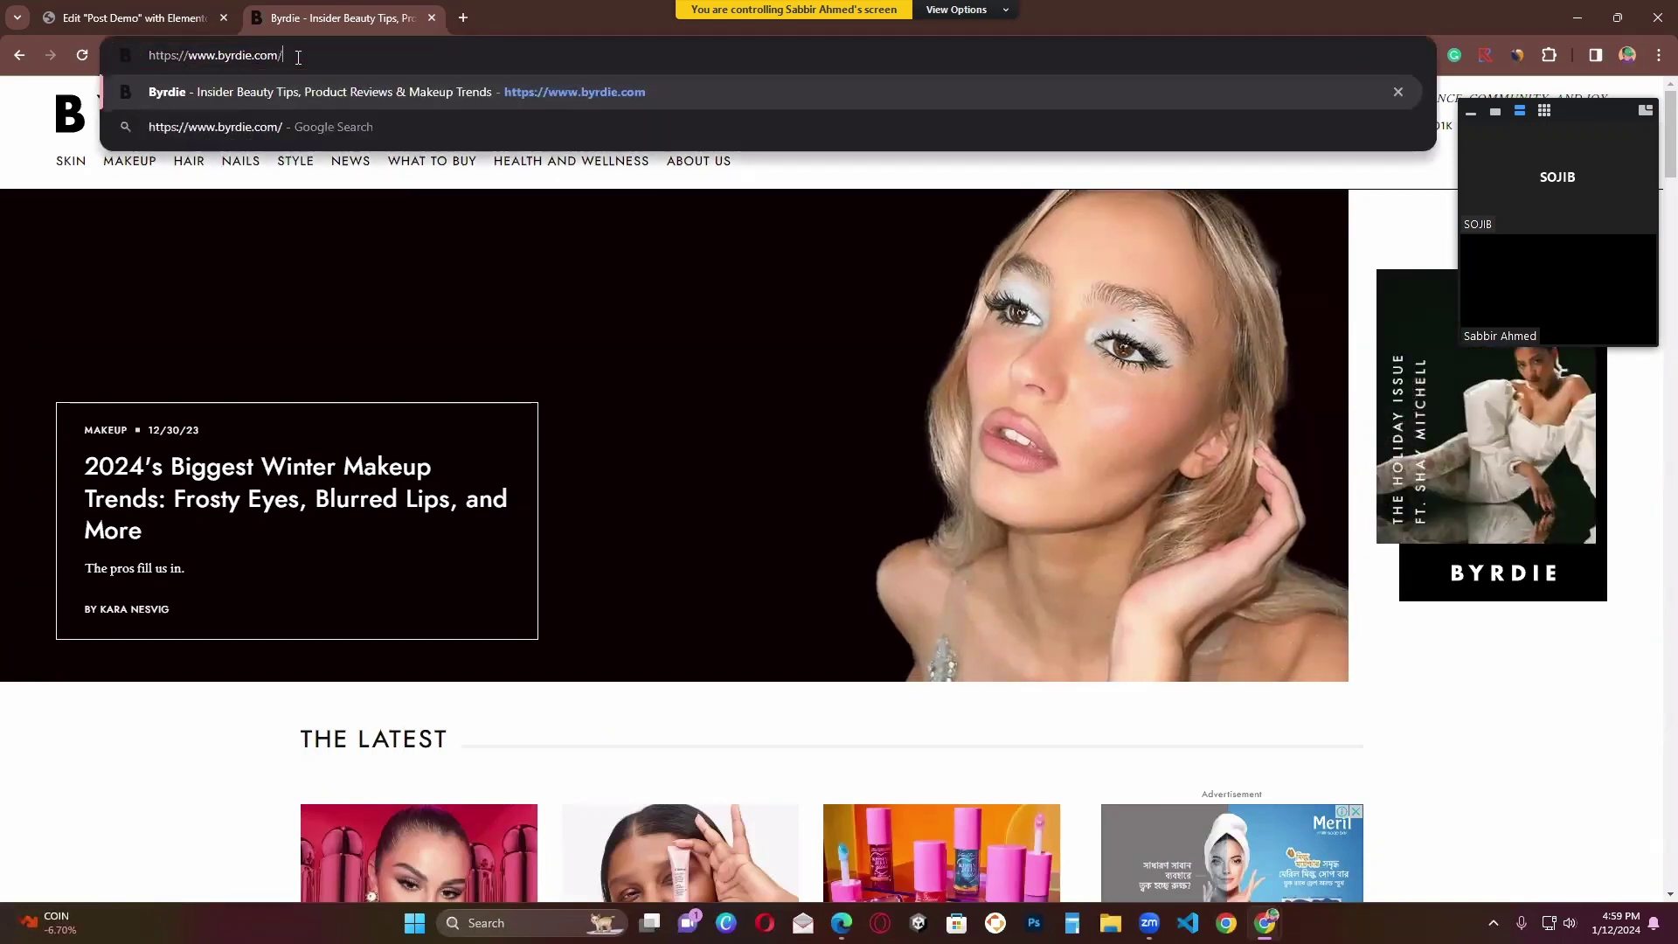
pyautogui.write('wp-ad')
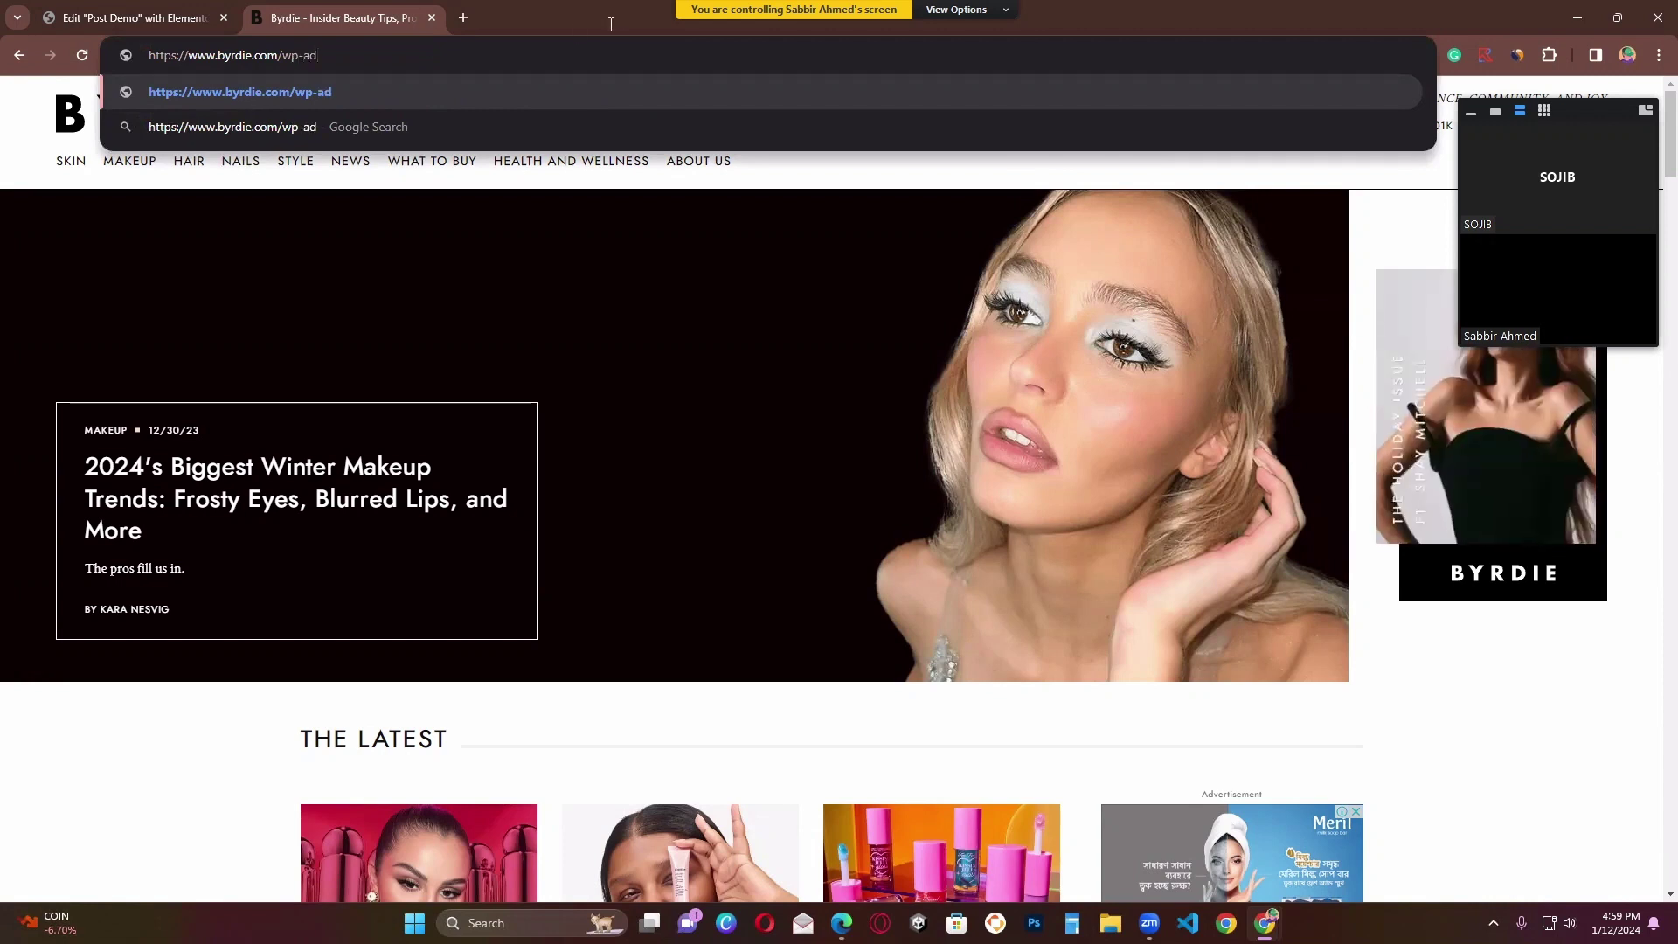
pyautogui.moveTo(331, 54); pyautogui.dragTo(281, 54)
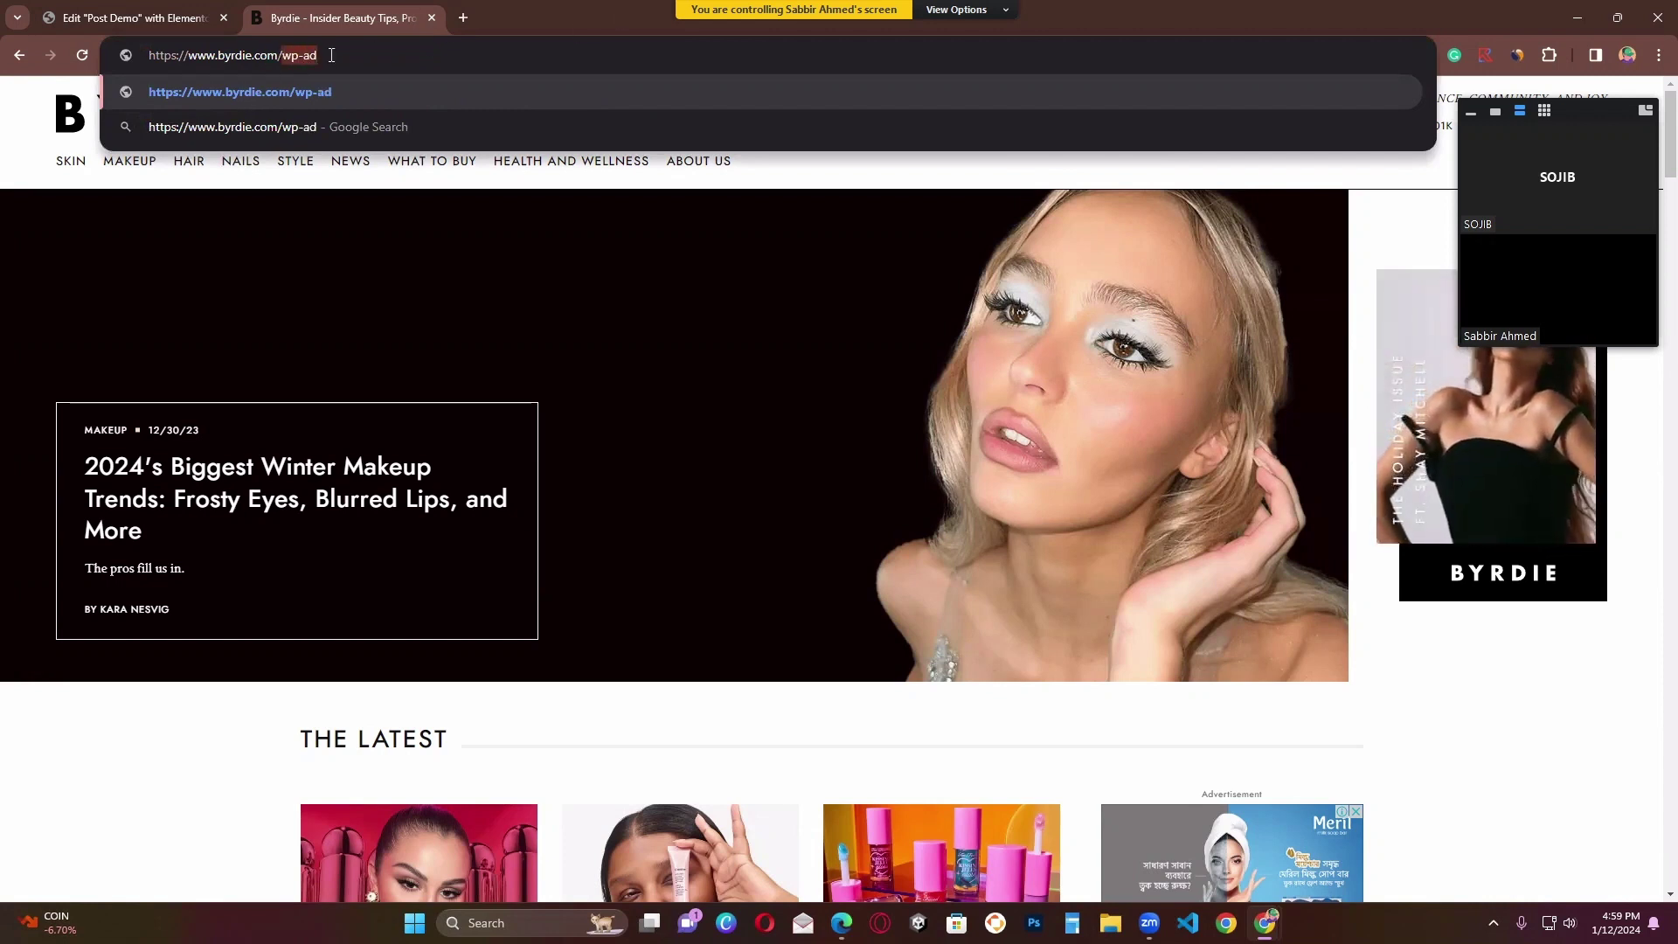
pyautogui.press('BackSpace')
# Step: Copy the msafashionbd.com/wp-admin/ part of the Post Demo editor's address and open it in a new browser tab
pyautogui.click(162, 10)
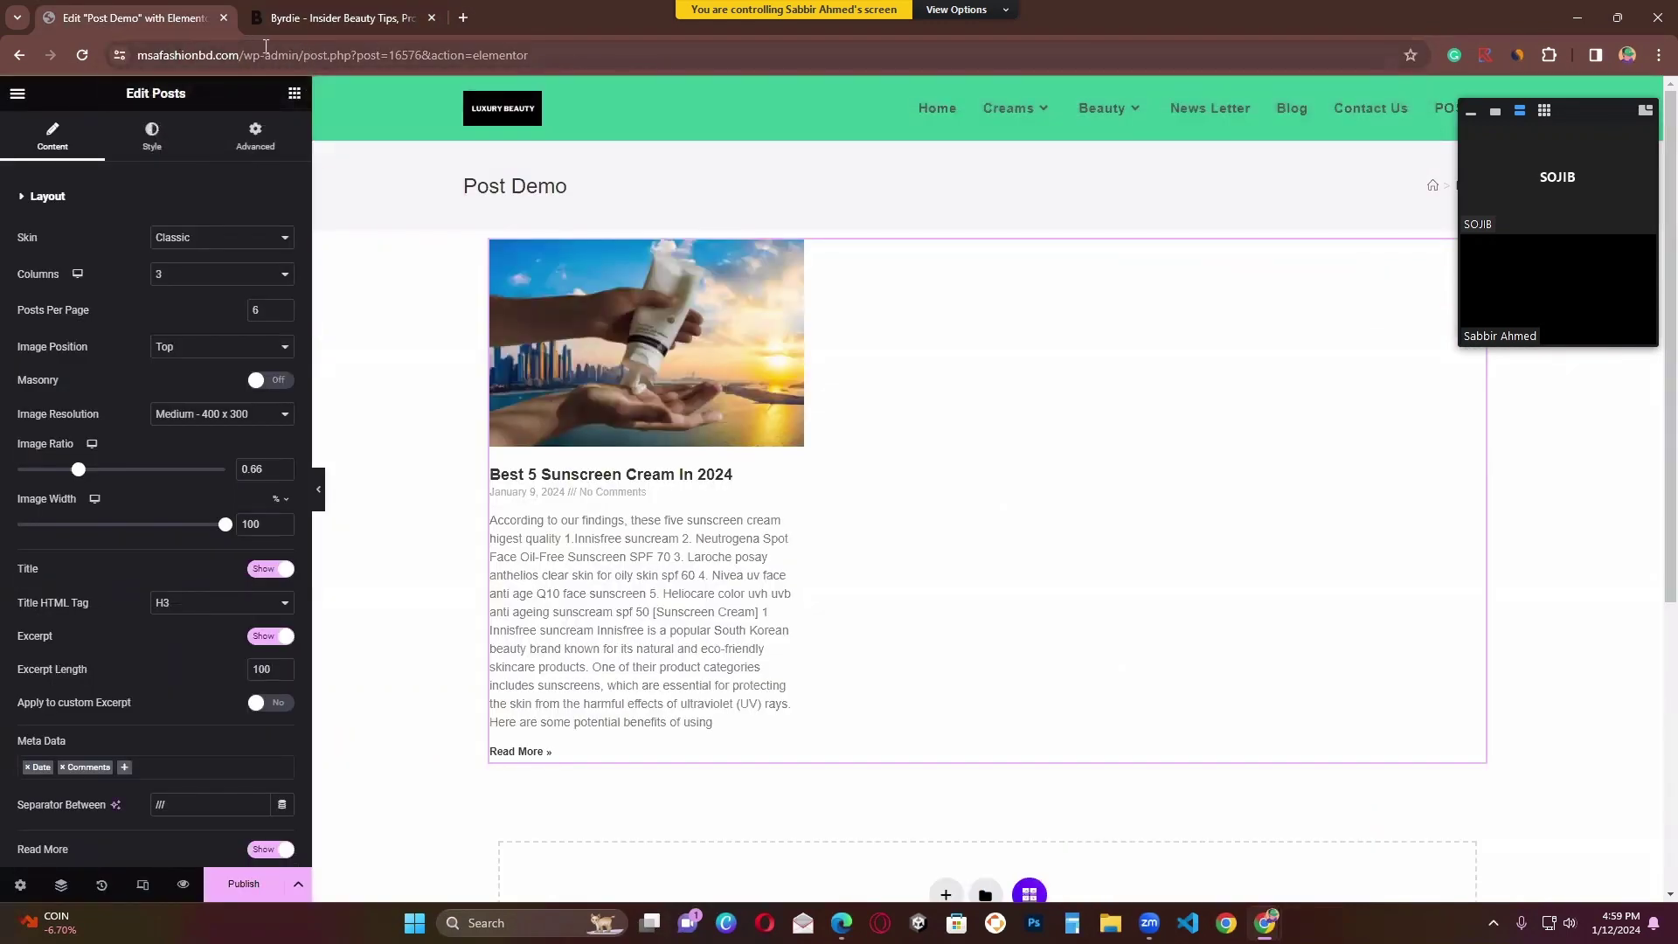
pyautogui.moveTo(306, 55); pyautogui.dragTo(136, 54)
pyautogui.hotkey('ctrl', 'c')
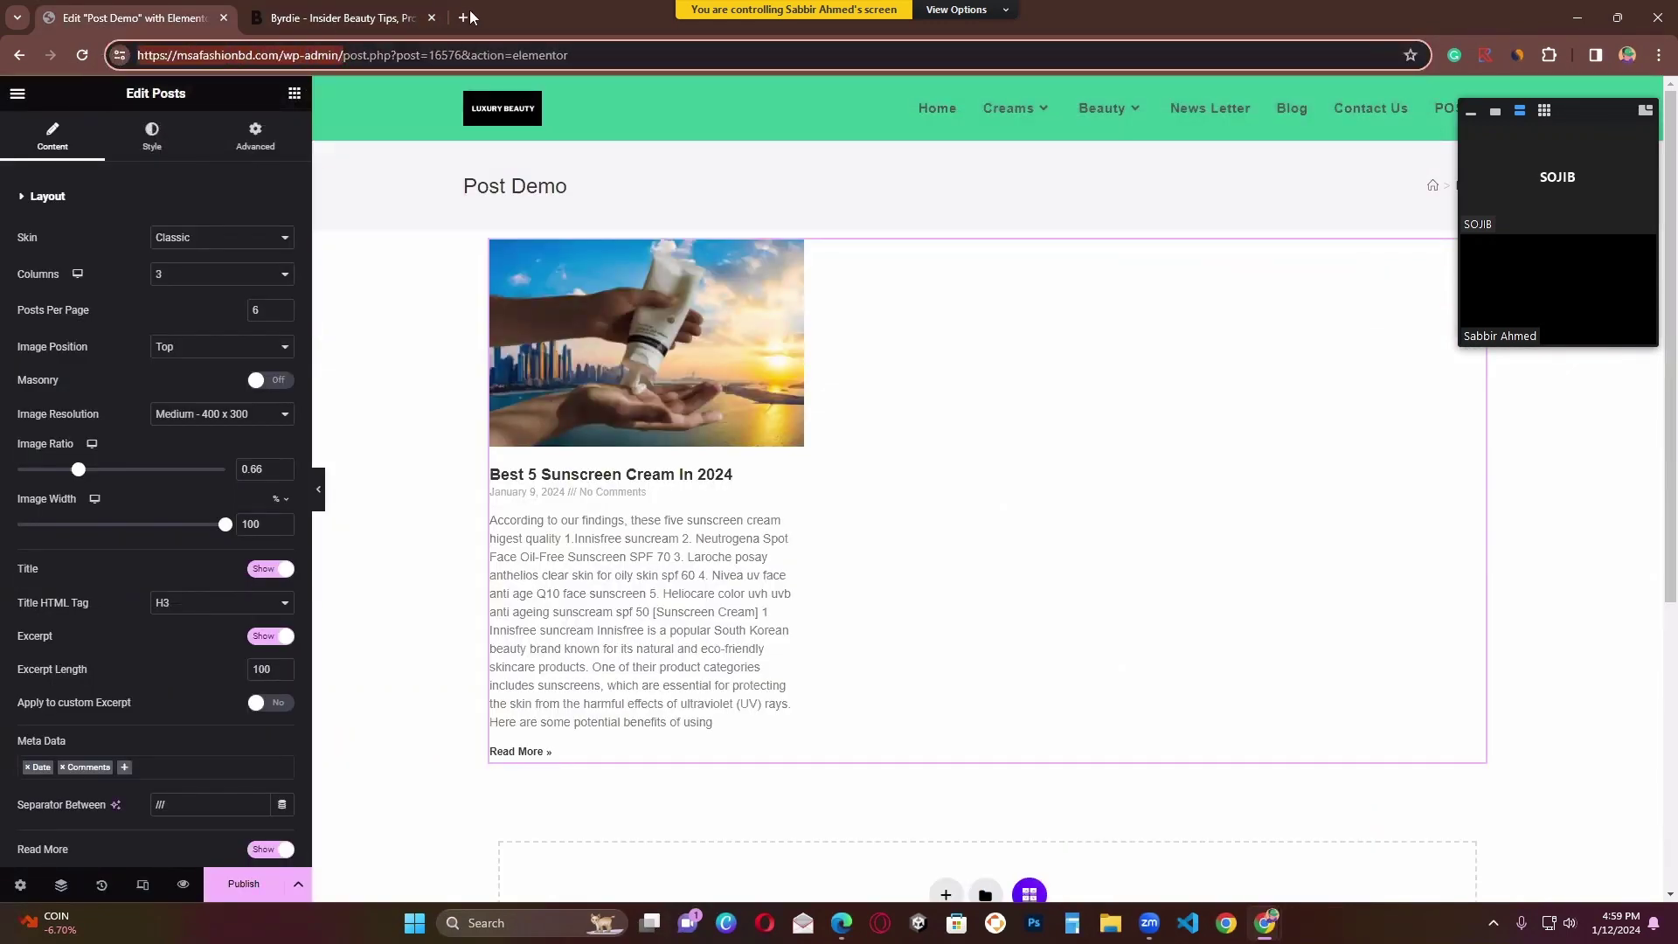
pyautogui.click(464, 18)
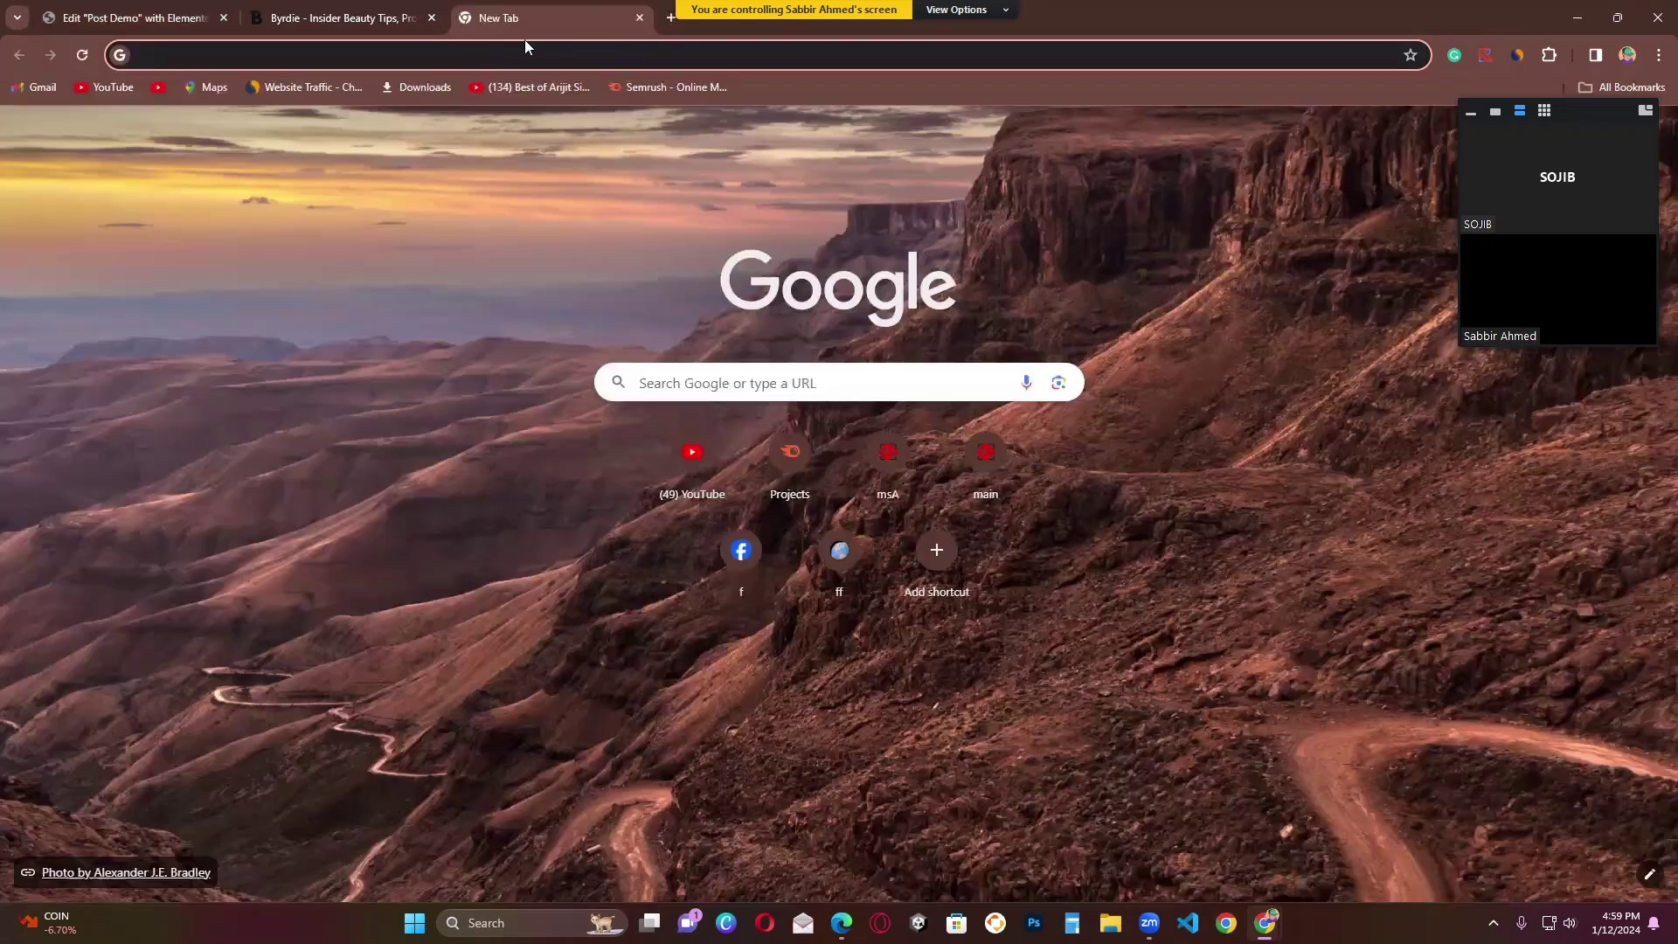
pyautogui.hotkey('ctrl', 'v')
pyautogui.press('Return')
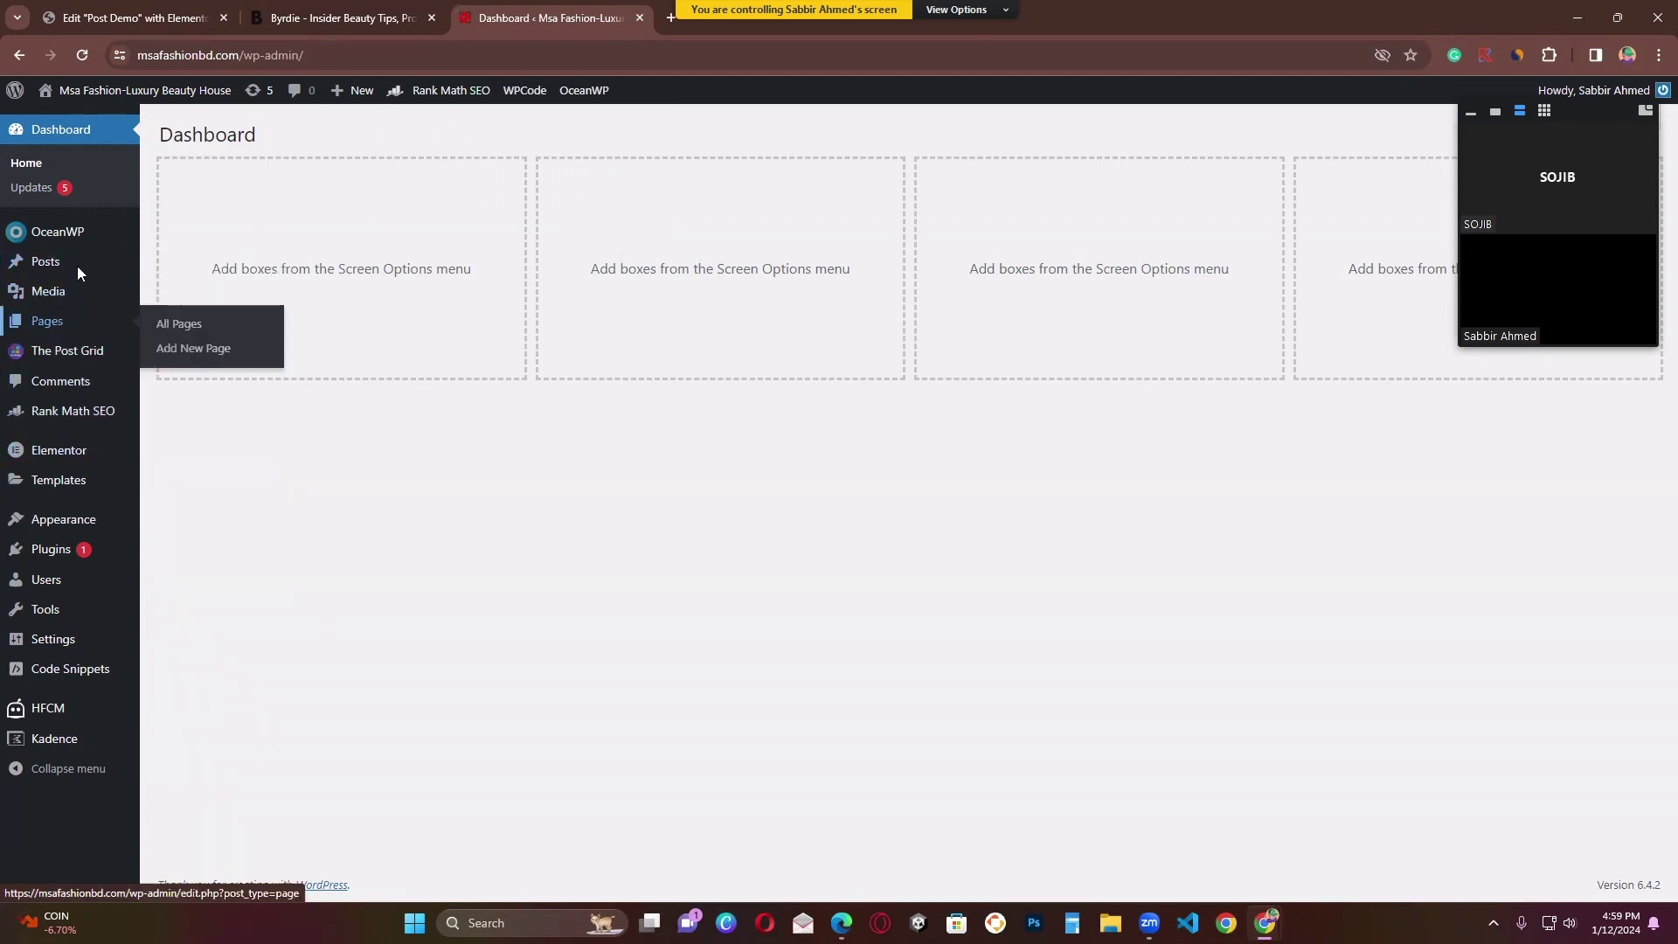
# Step: Open the list of all posts and shrink the meeting video window, moving it clear of the table
pyautogui.moveTo(77, 260)
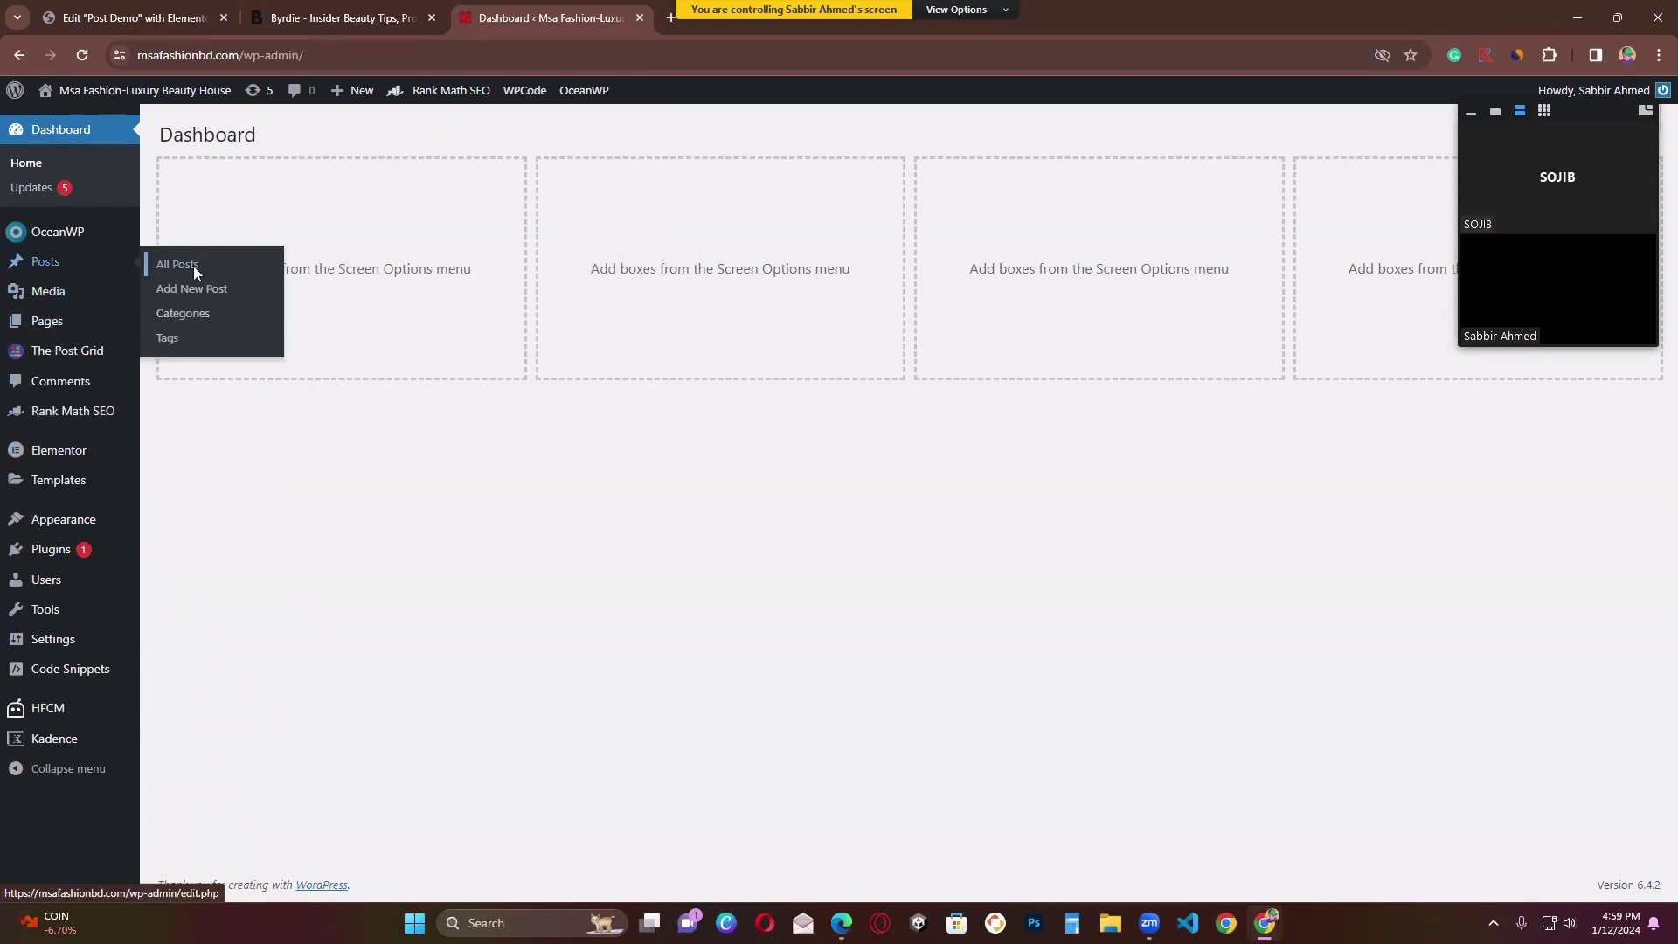
pyautogui.click(194, 267)
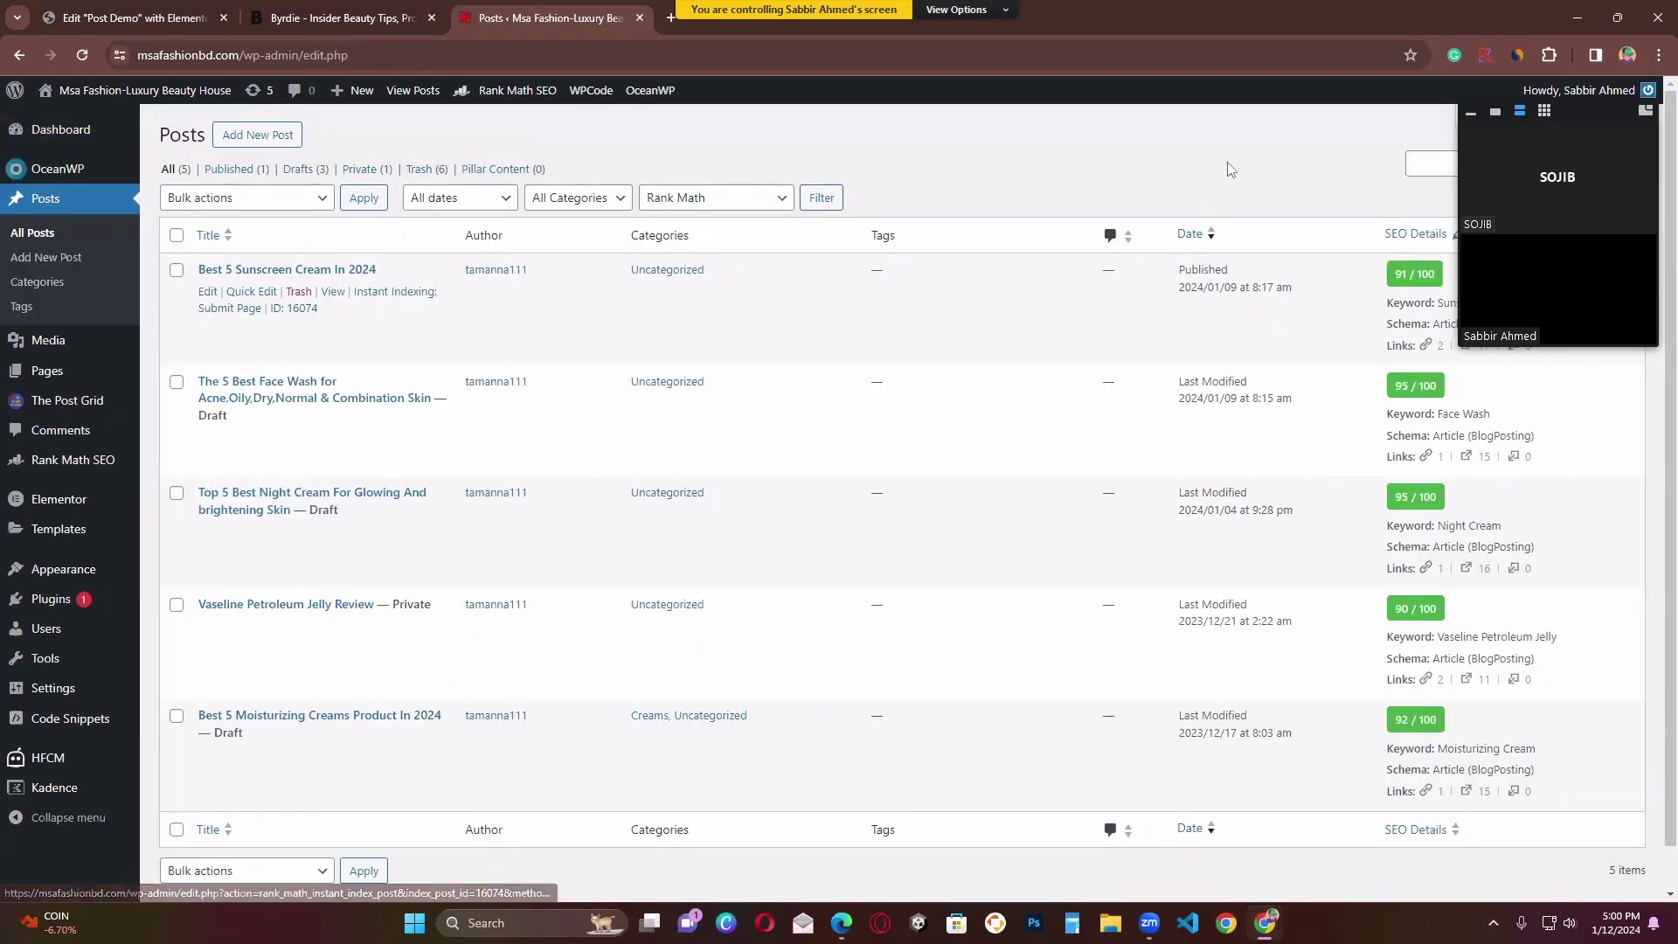
pyautogui.click(1471, 112)
pyautogui.moveTo(1539, 133); pyautogui.dragTo(1543, 861)
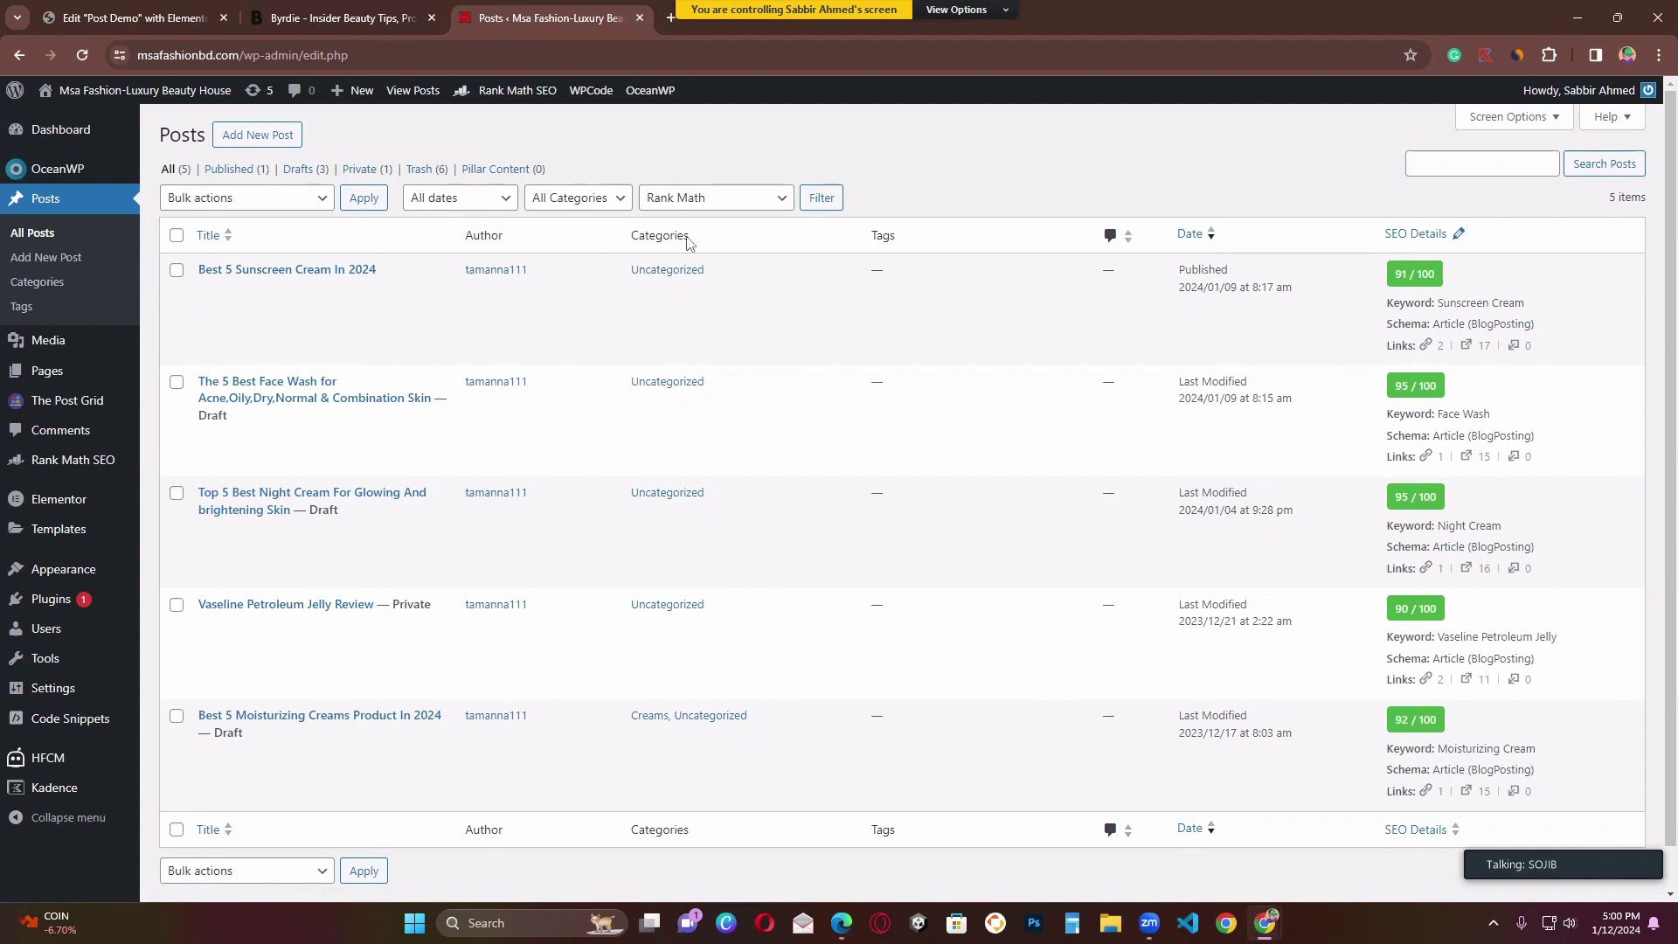
# Step: Open the Sunscreen Cream, Face Wash, Night Cream and Vaseline Petroleum Jelly posts for editing, each in a new browser tab
pyautogui.moveTo(284, 310)
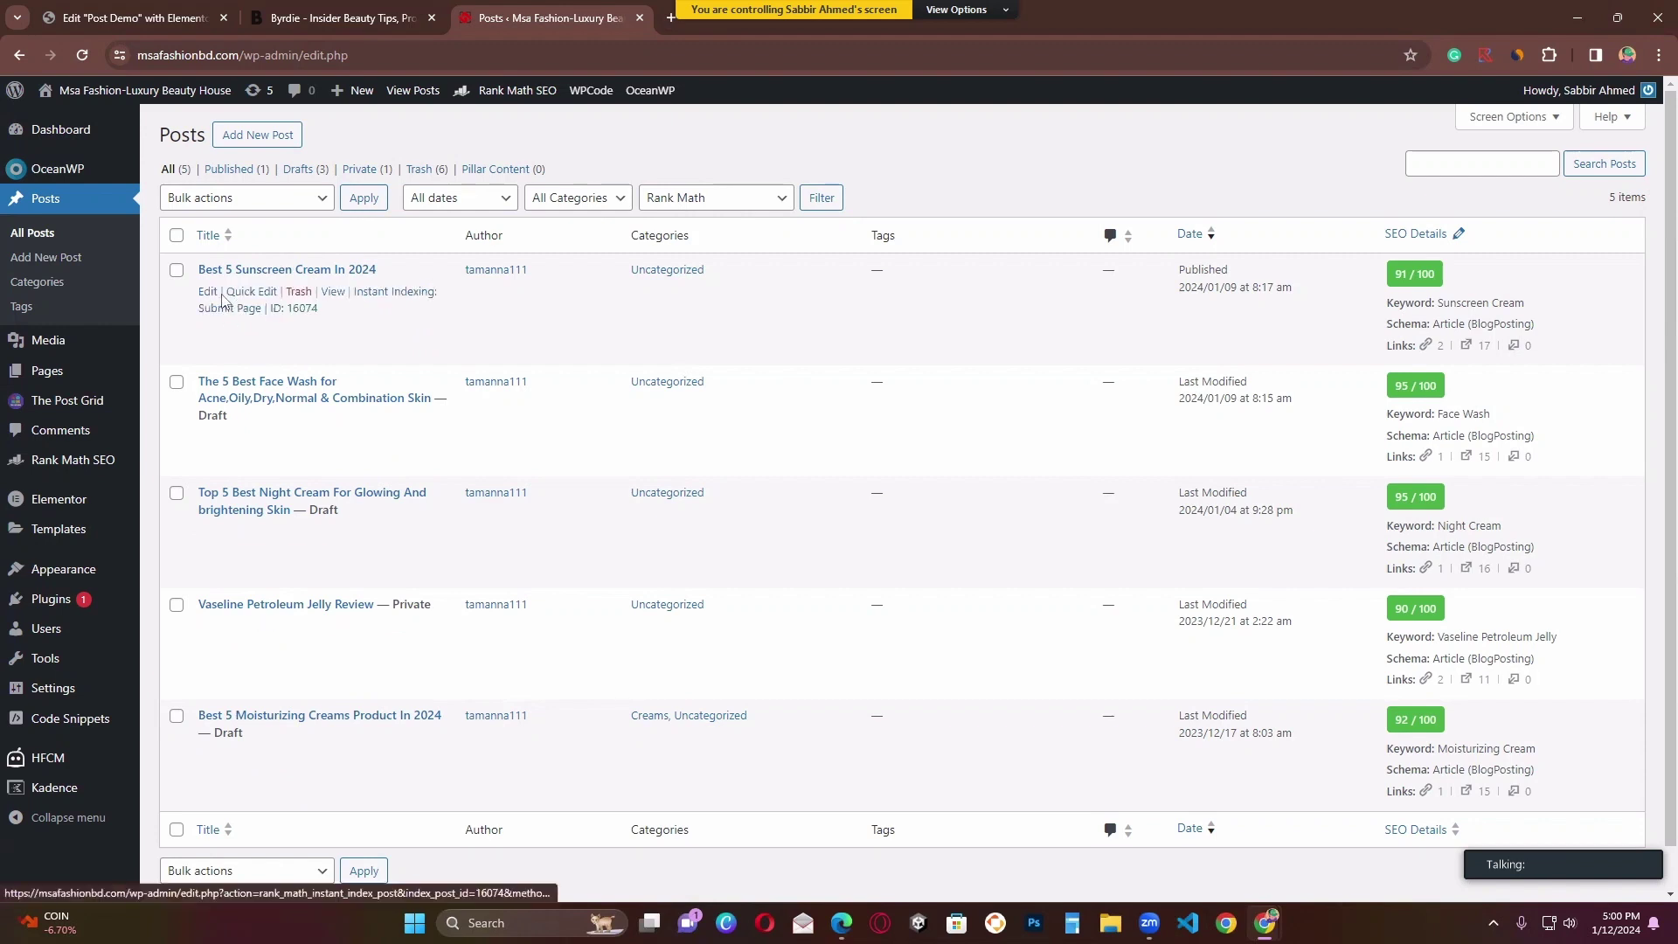
pyautogui.rightClick(210, 292)
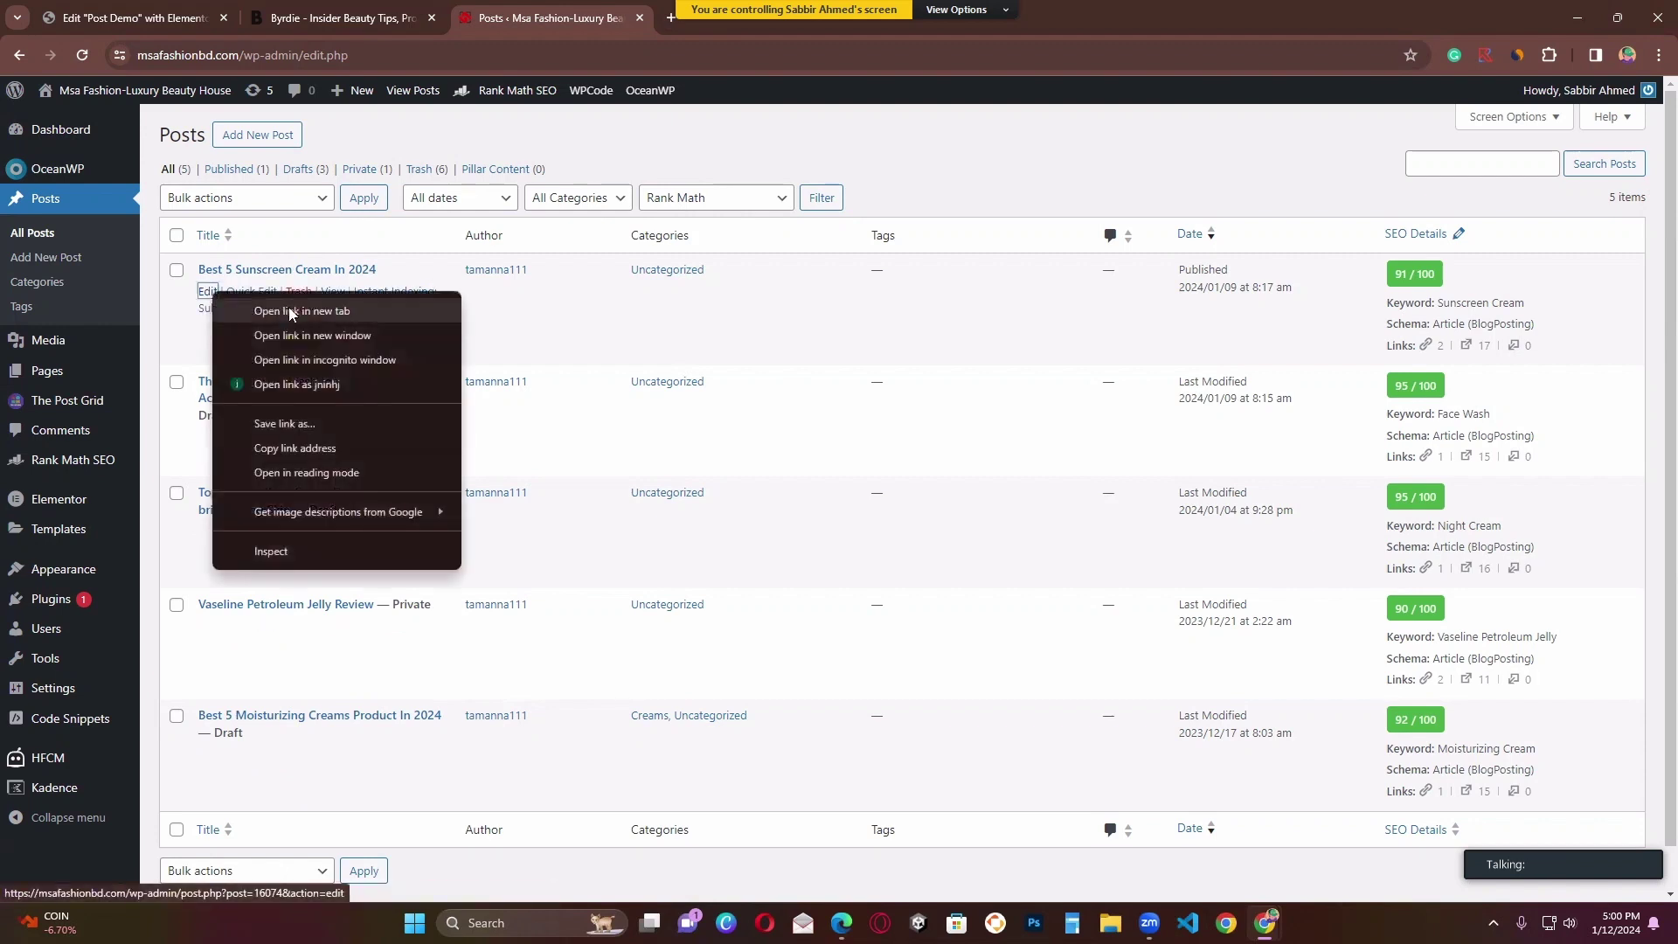
pyautogui.click(301, 311)
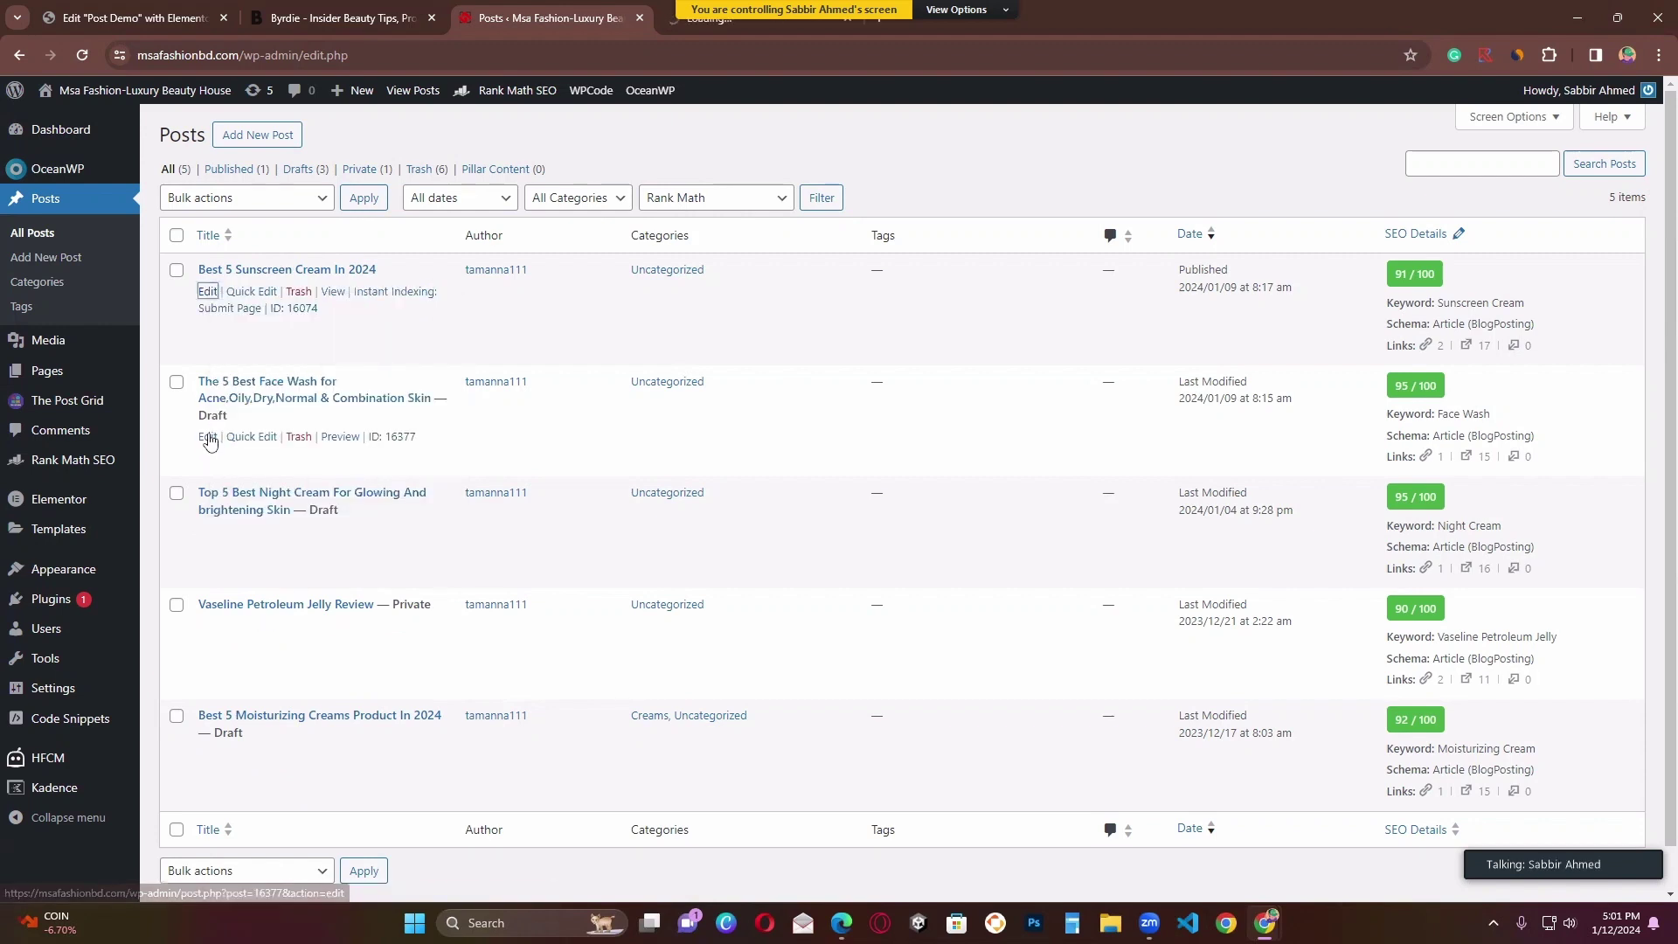
pyautogui.rightClick(209, 439)
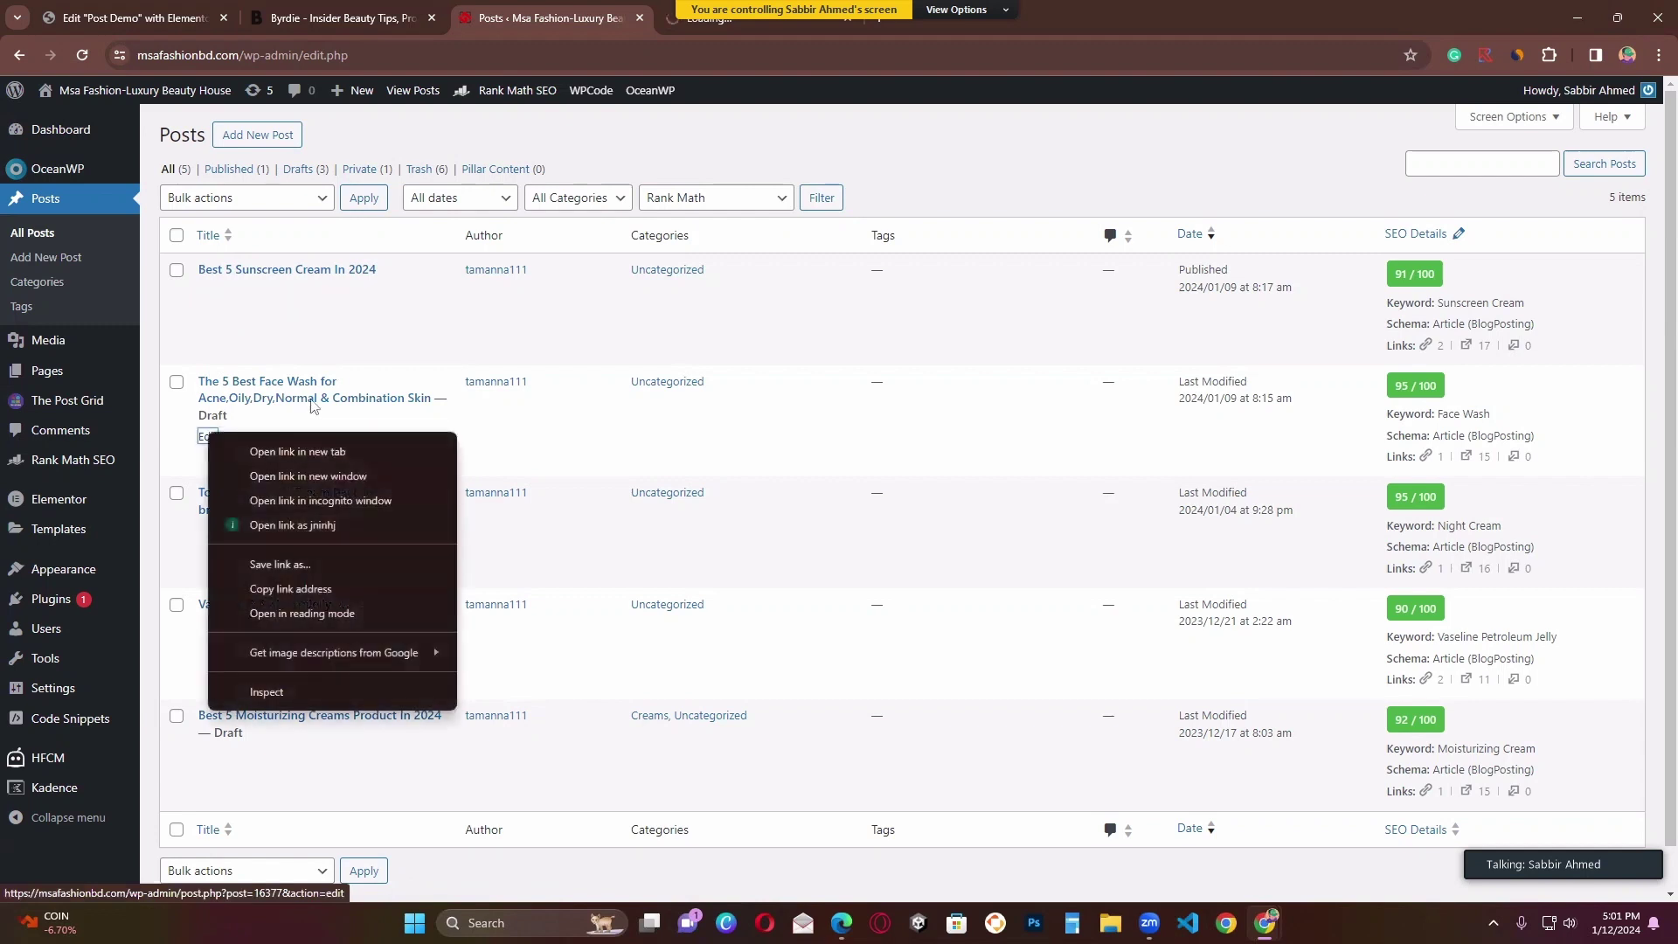
pyautogui.click(333, 454)
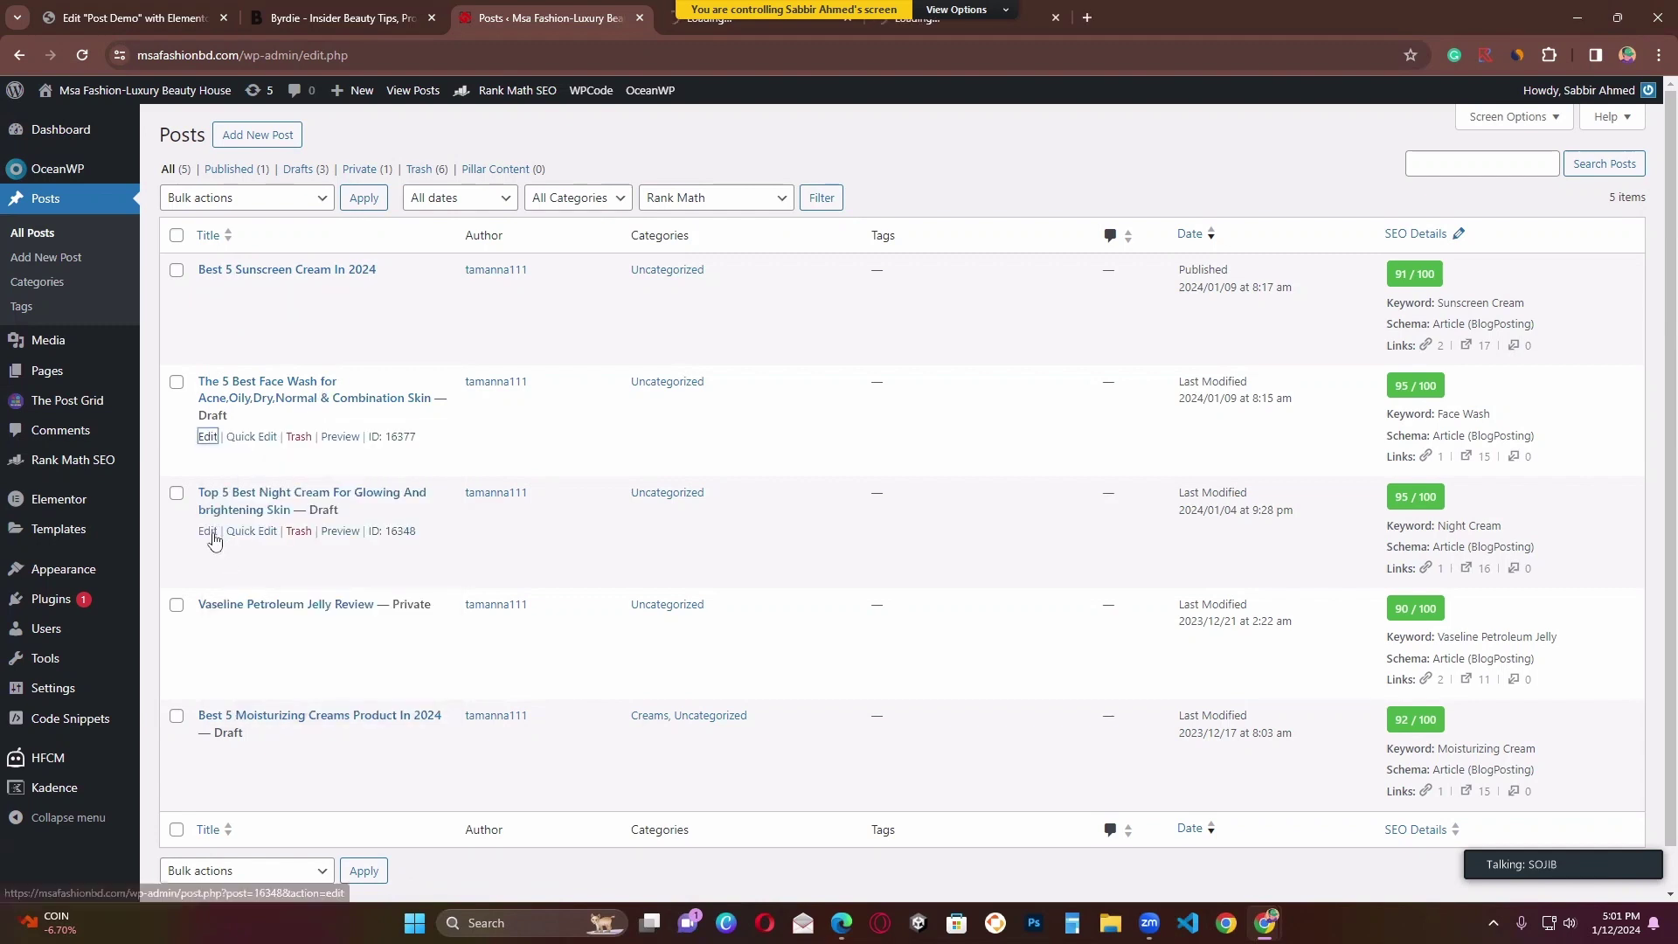
pyautogui.rightClick(210, 532)
pyautogui.click(304, 551)
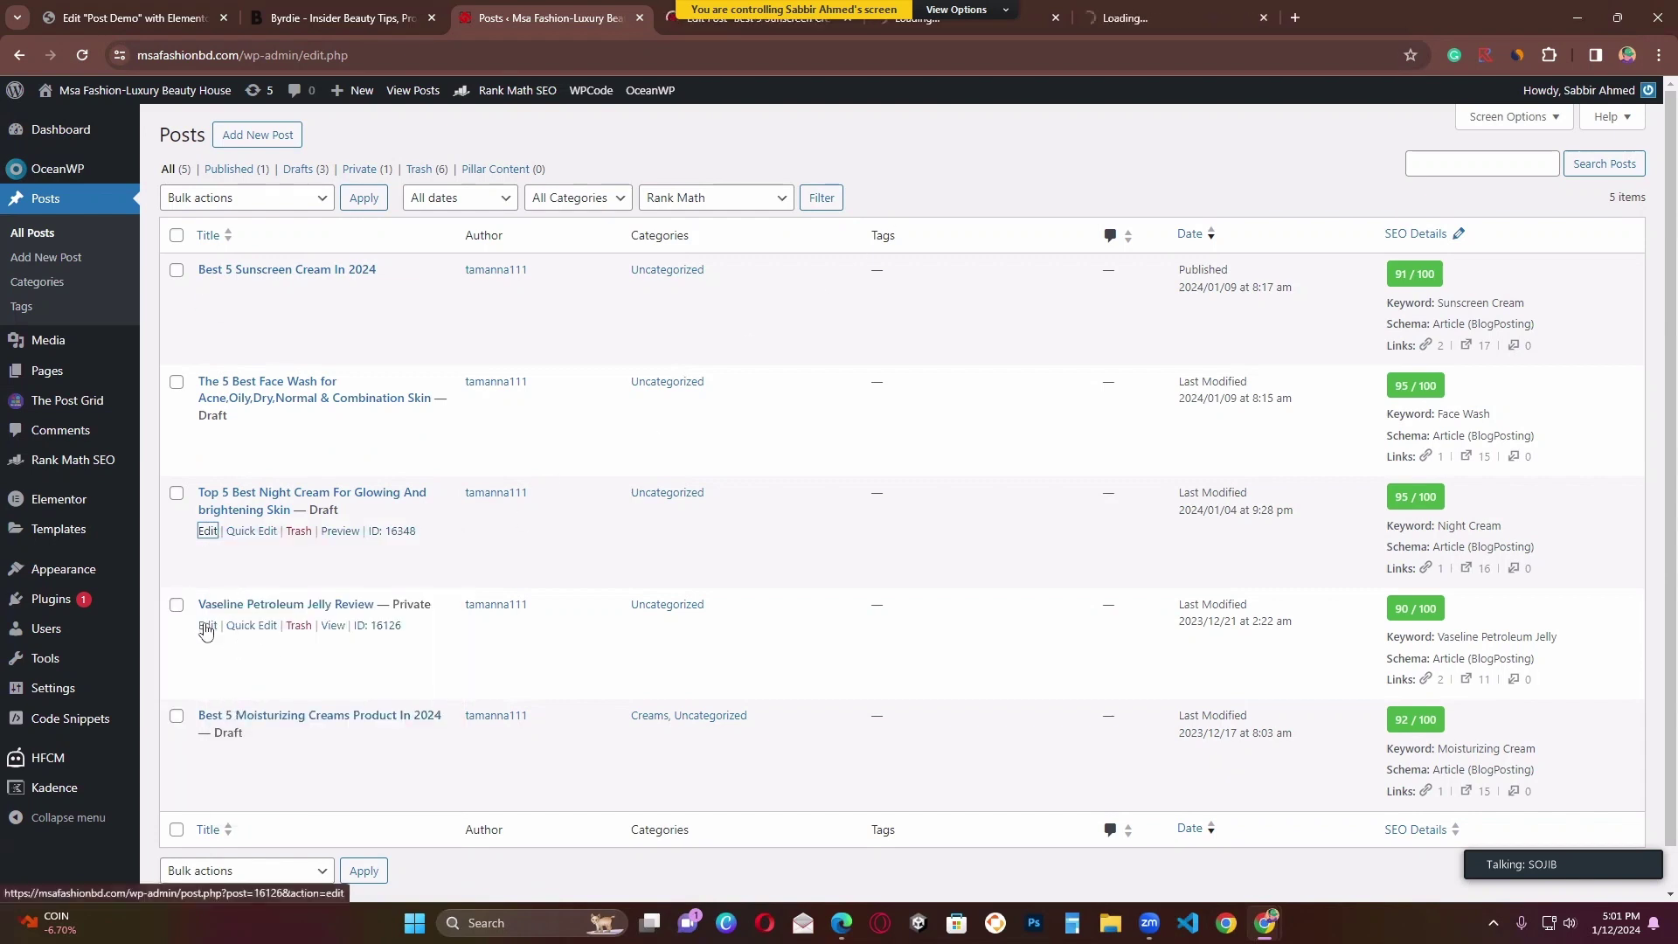
pyautogui.rightClick(207, 624)
pyautogui.click(293, 362)
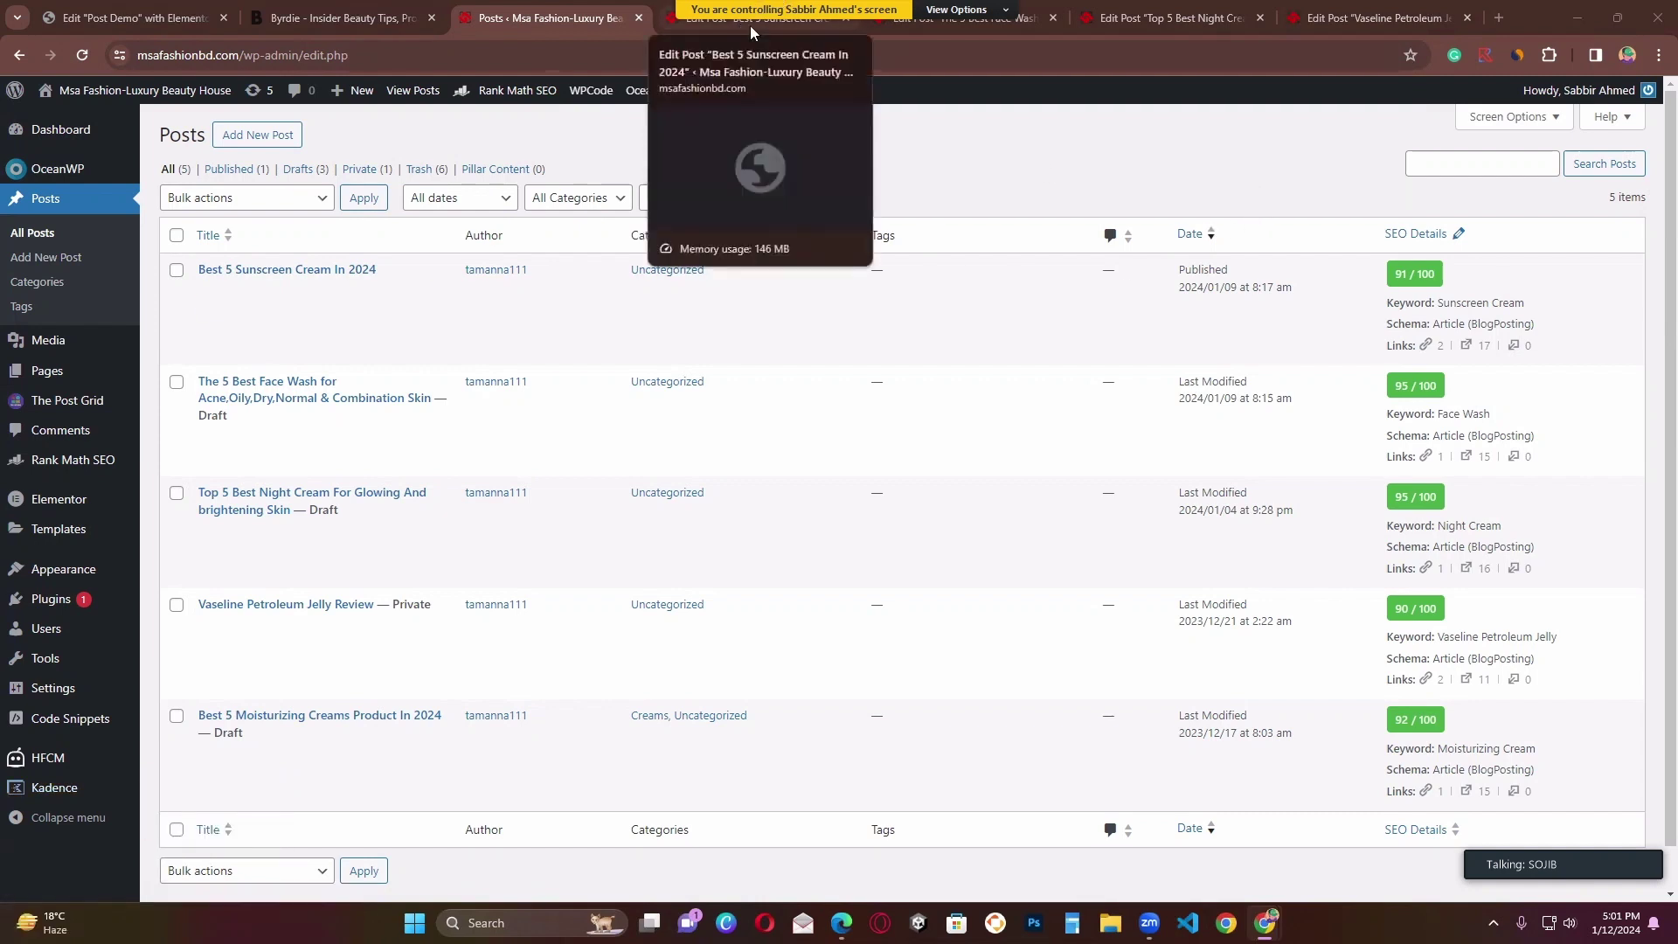
# Step: Remove the Best 5 Sunscreen Cream In 2024 post from Uncategorized, assign it to the Creams category and update it
pyautogui.click(750, 21)
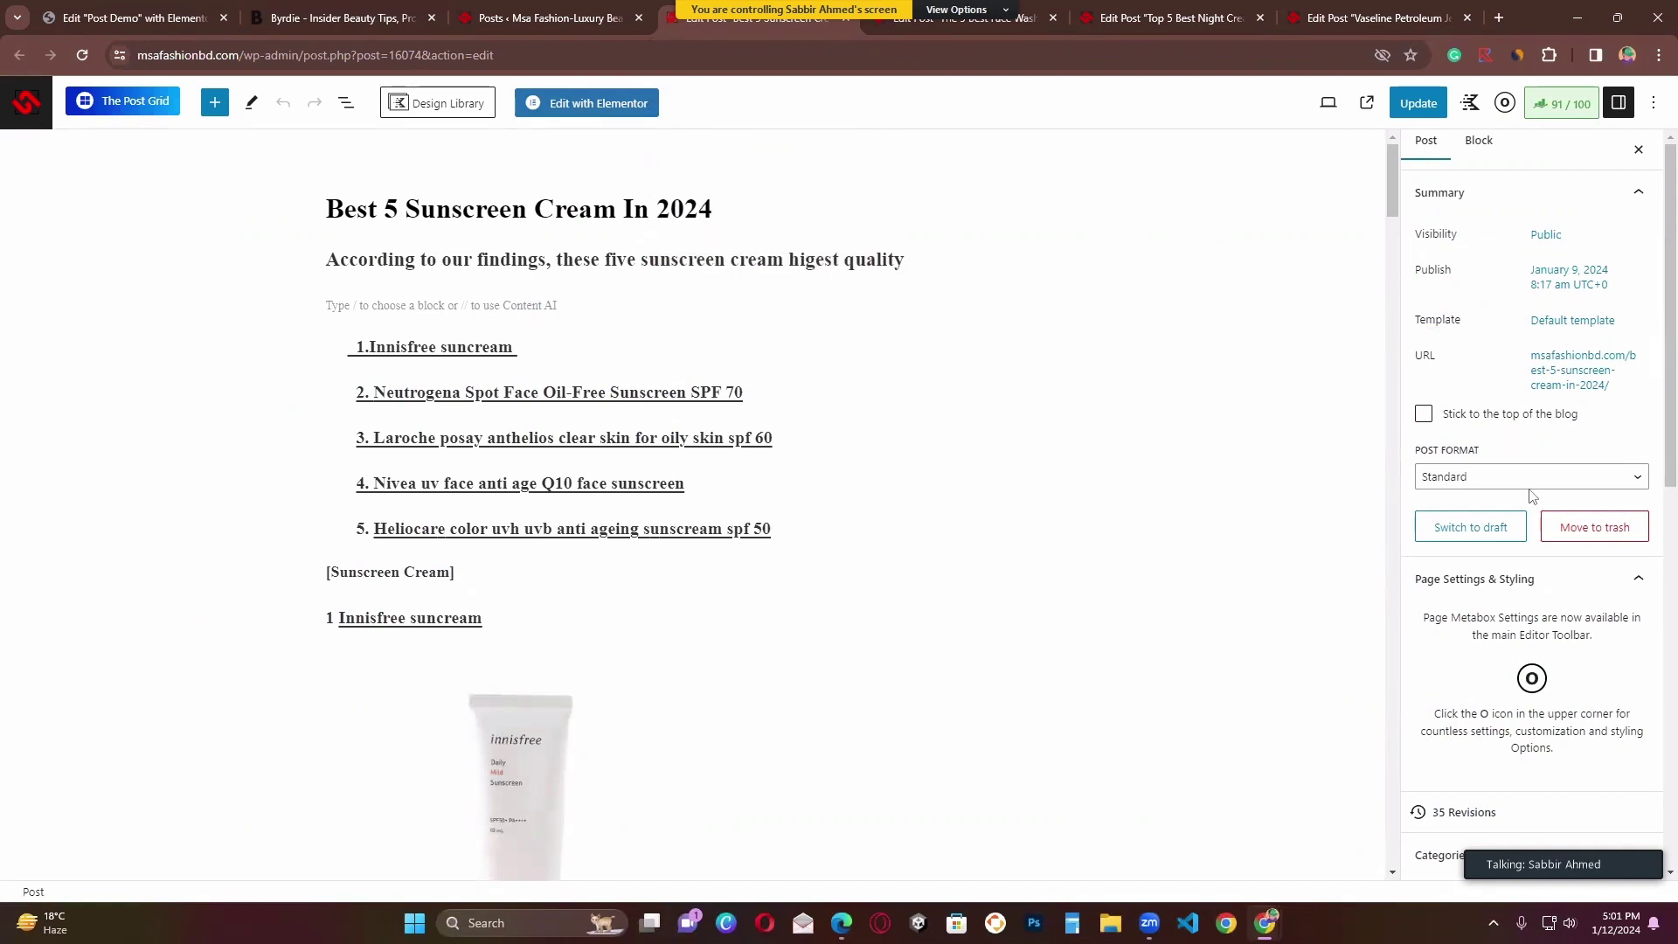
pyautogui.scroll(-5, 1547, 279)
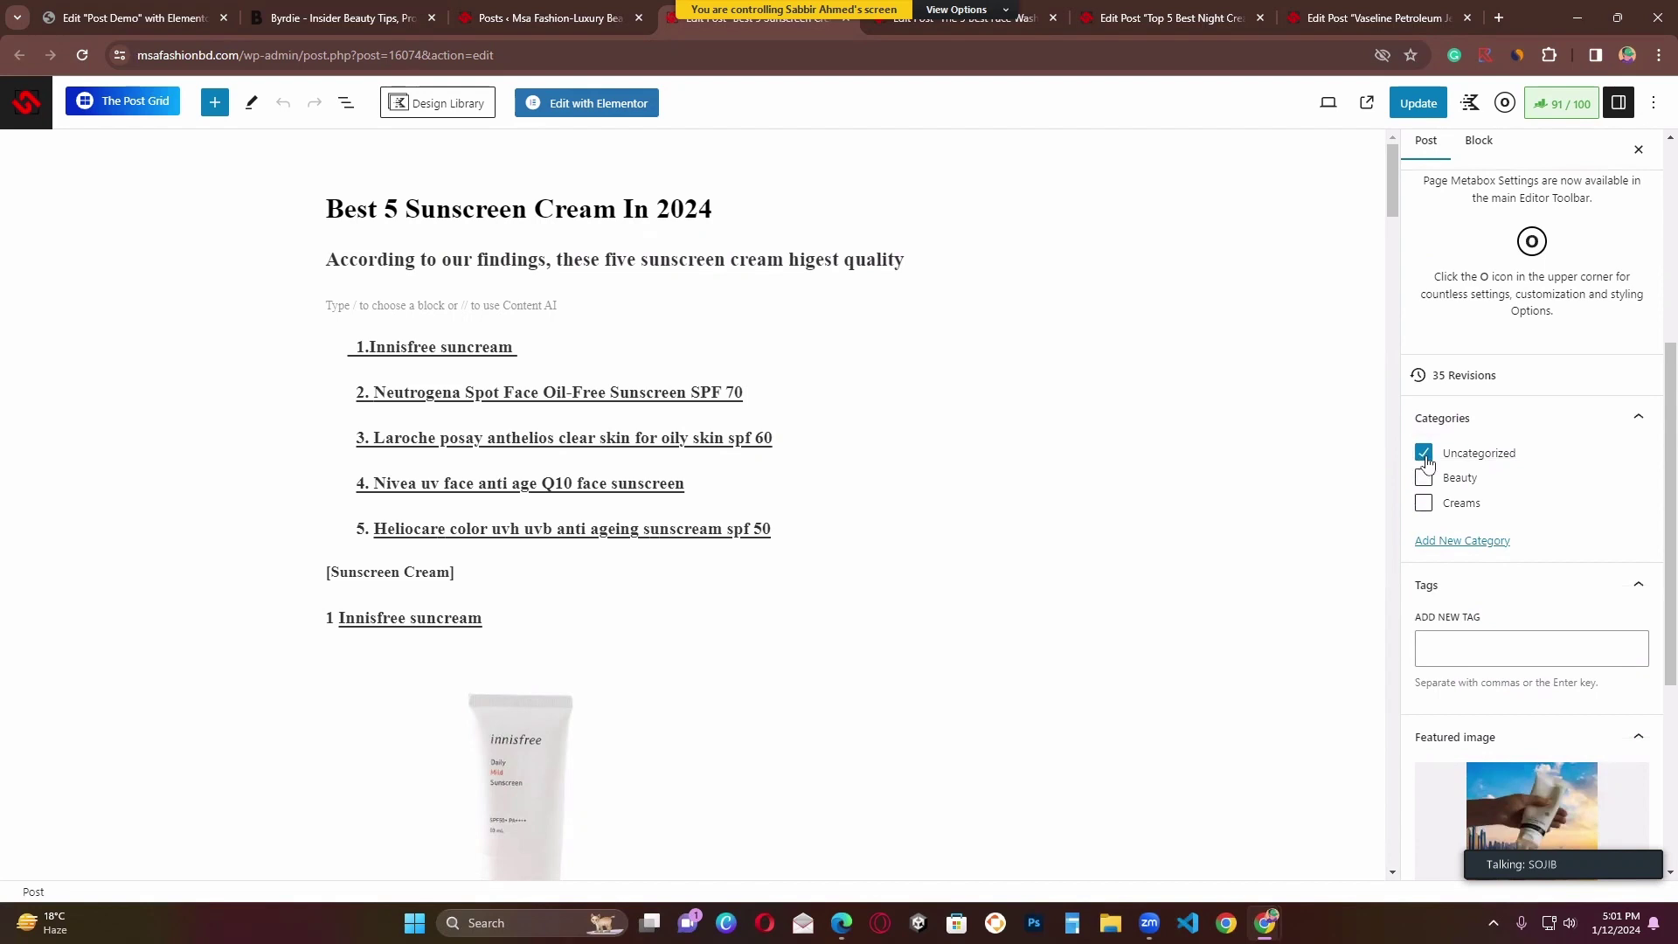
pyautogui.click(1425, 454)
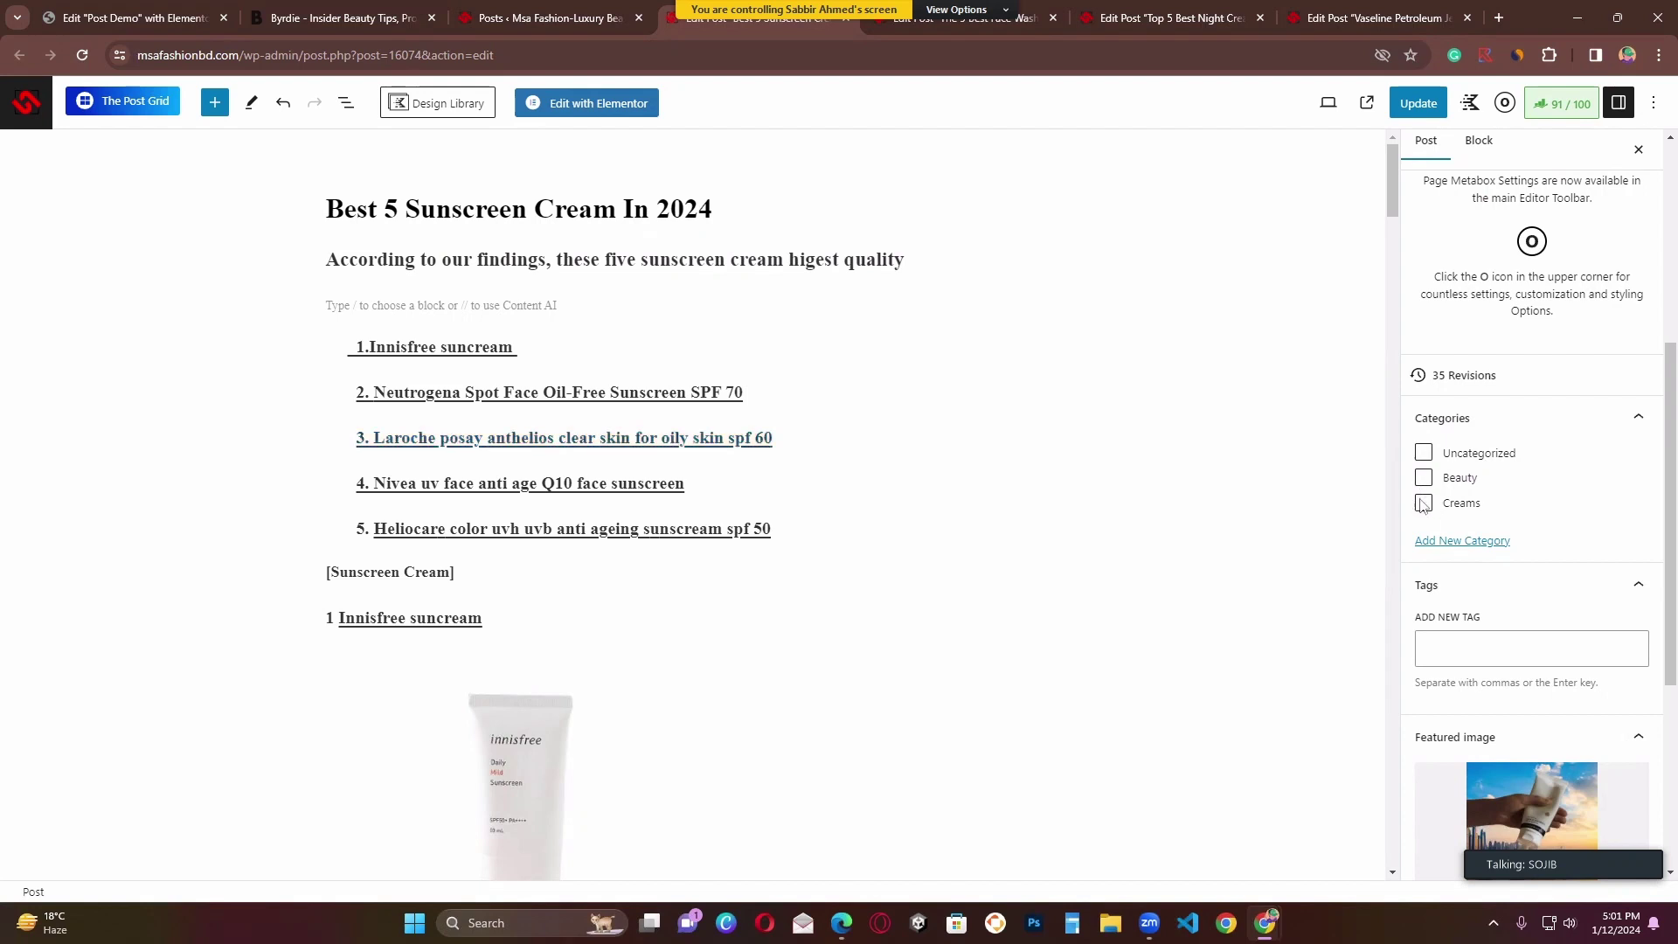
pyautogui.click(1423, 506)
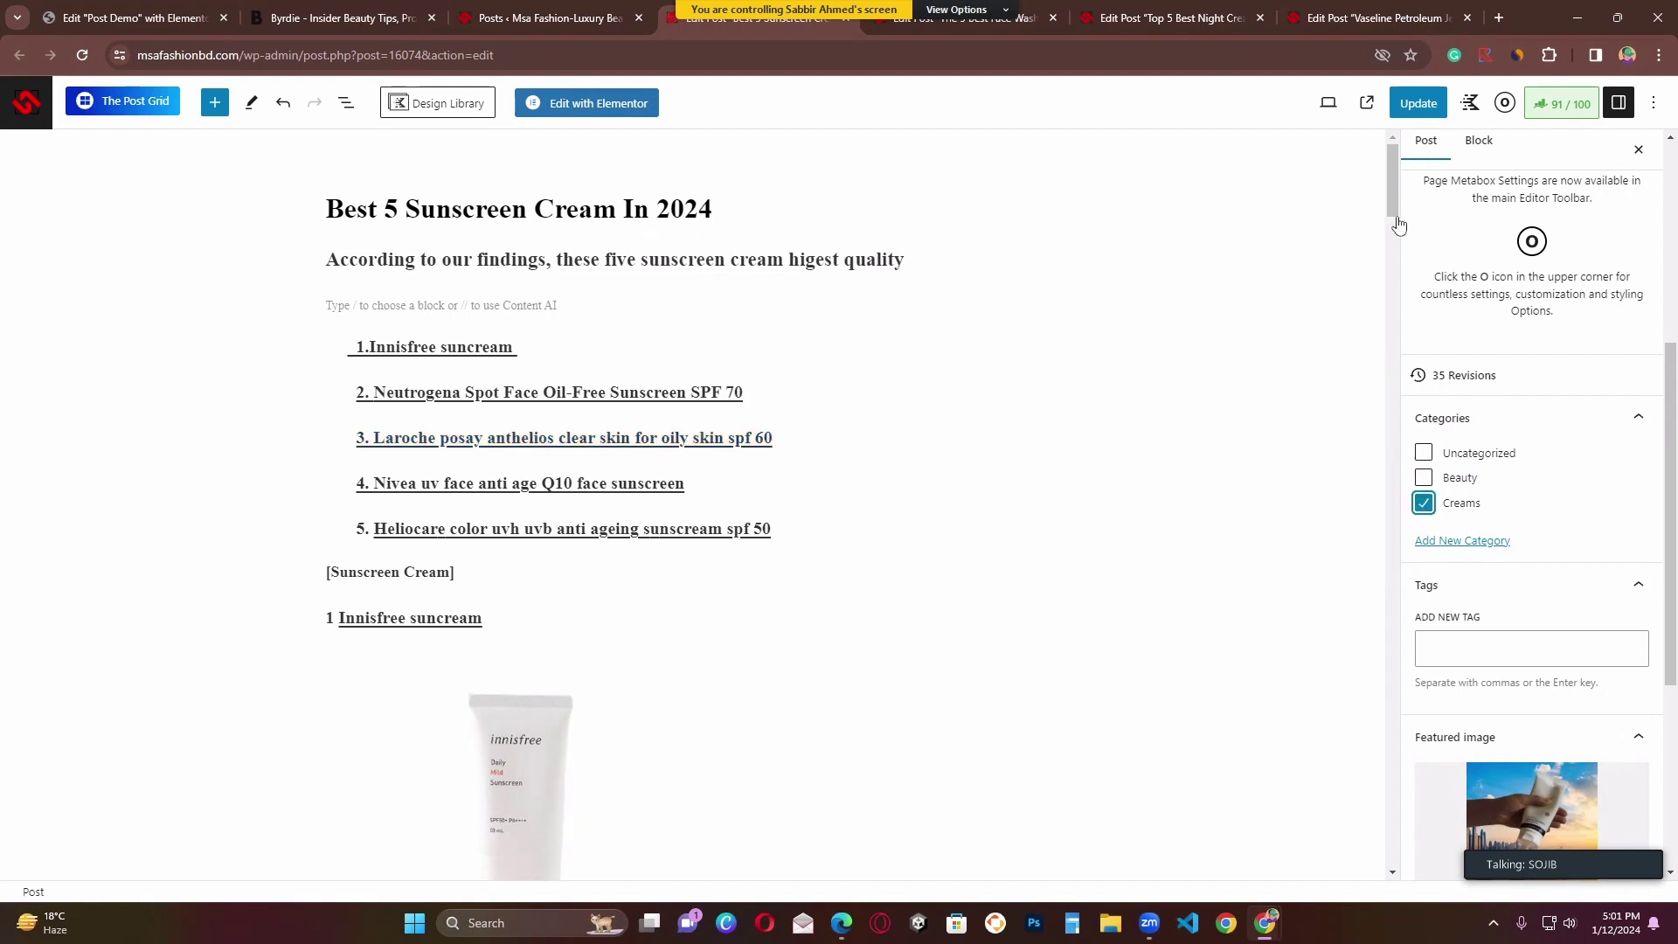
pyautogui.click(1418, 104)
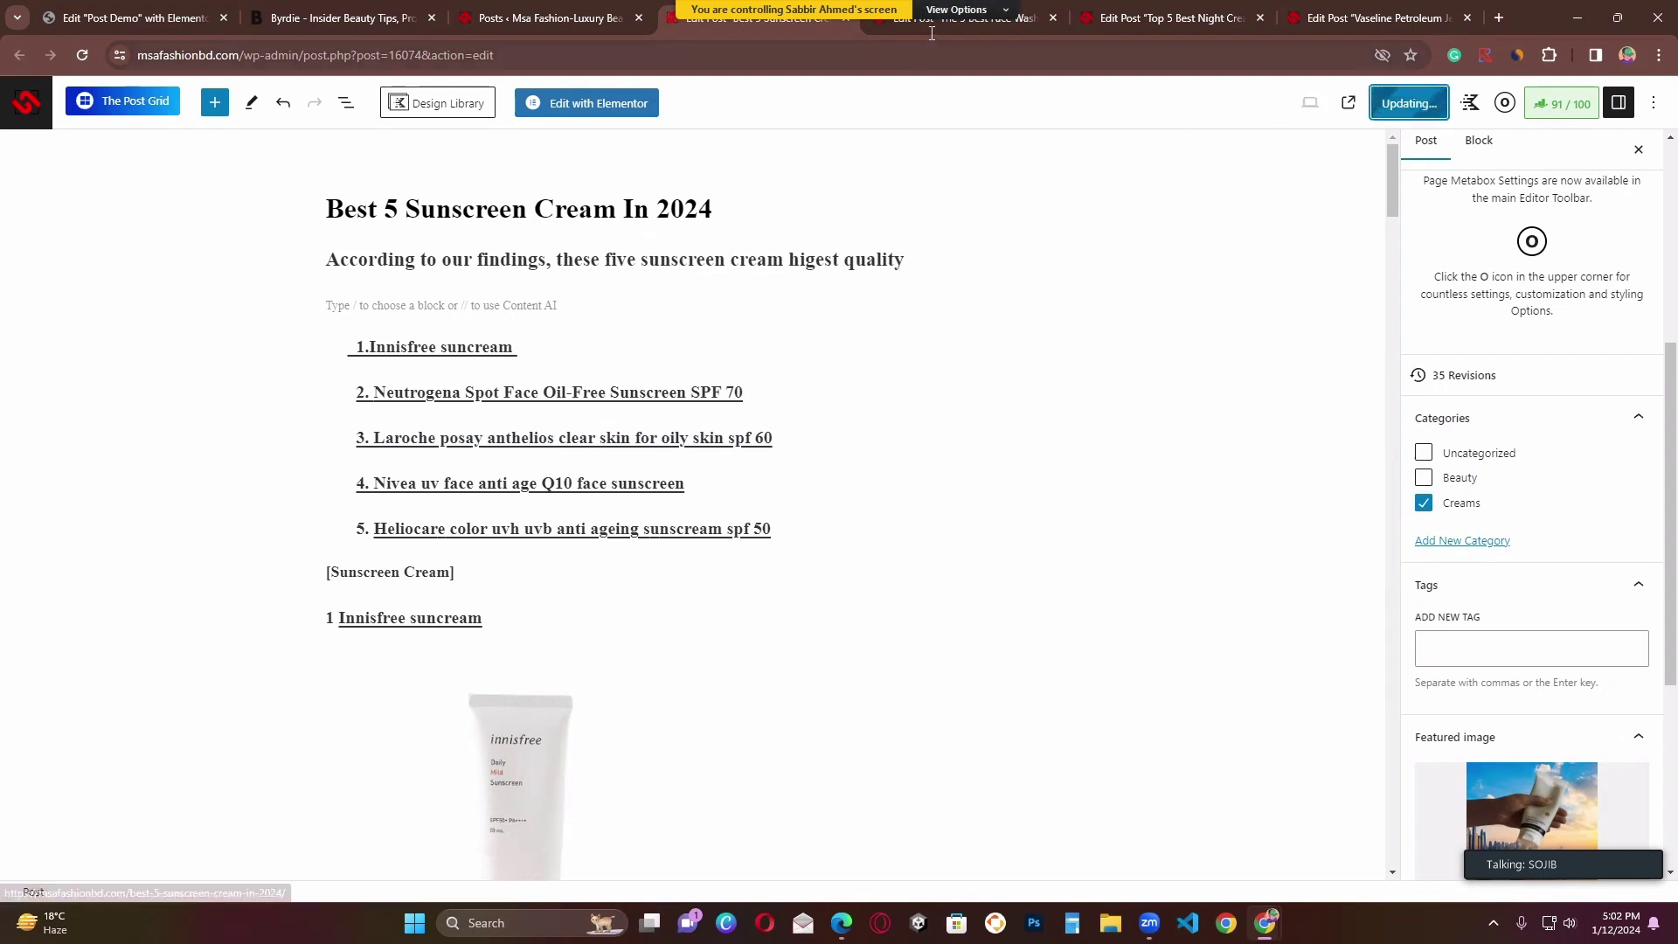
# Step: Examine the post settings of The 5 Best Face Wash post for its category assignment and publishing options
pyautogui.click(944, 24)
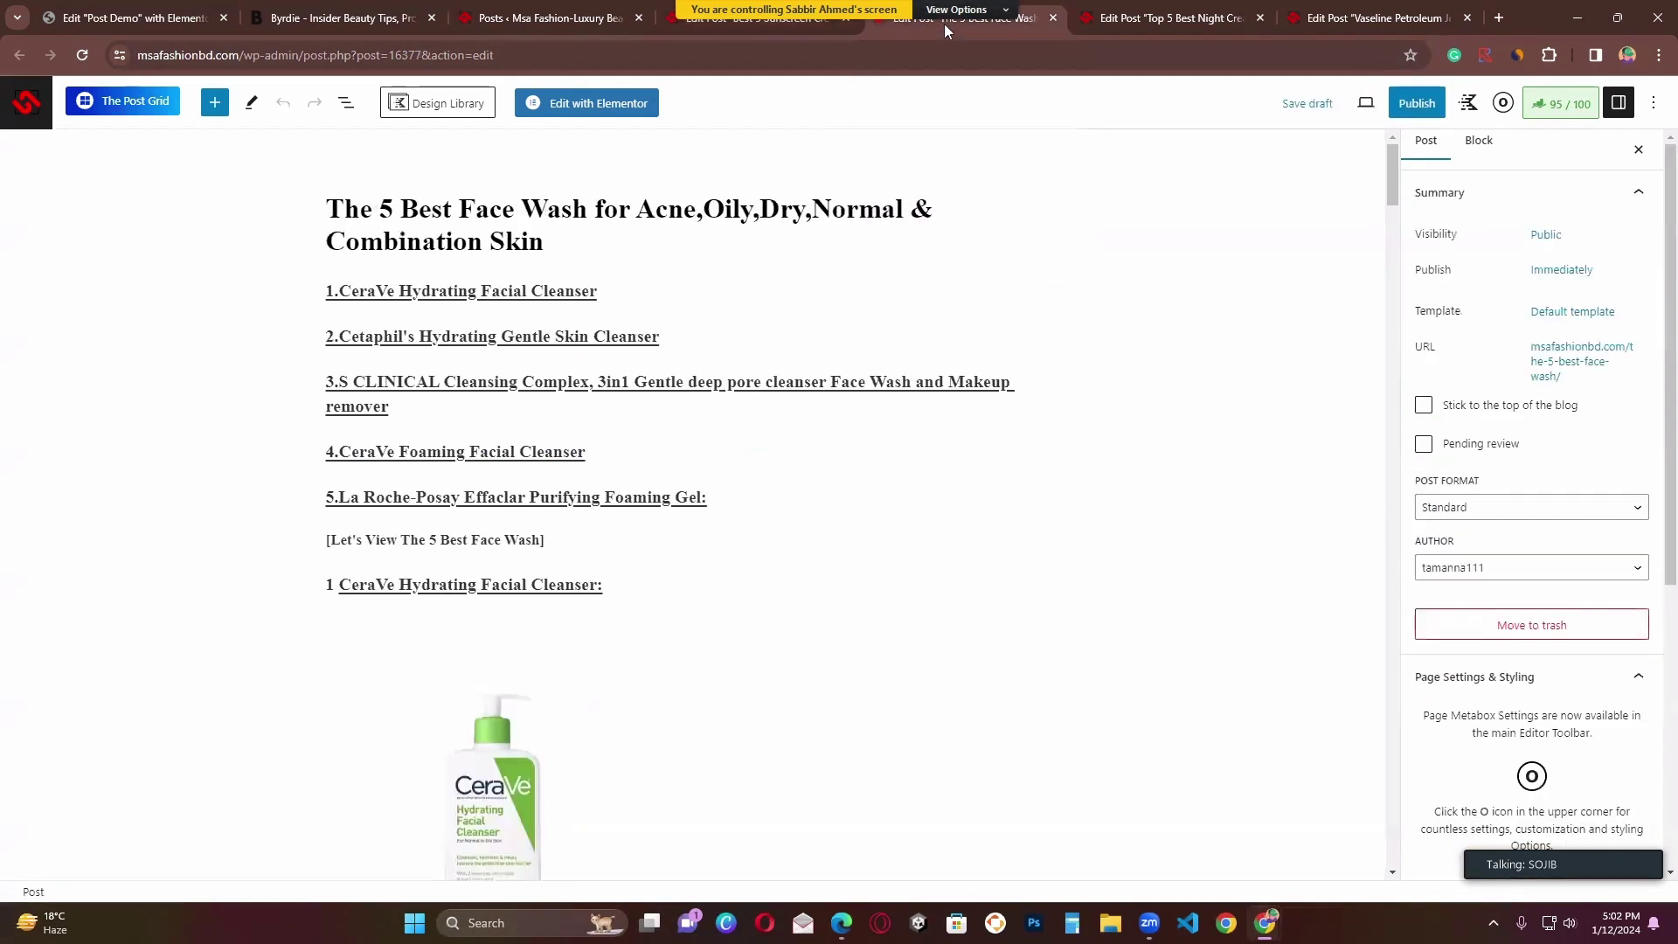
pyautogui.scroll(-5, 1517, 605)
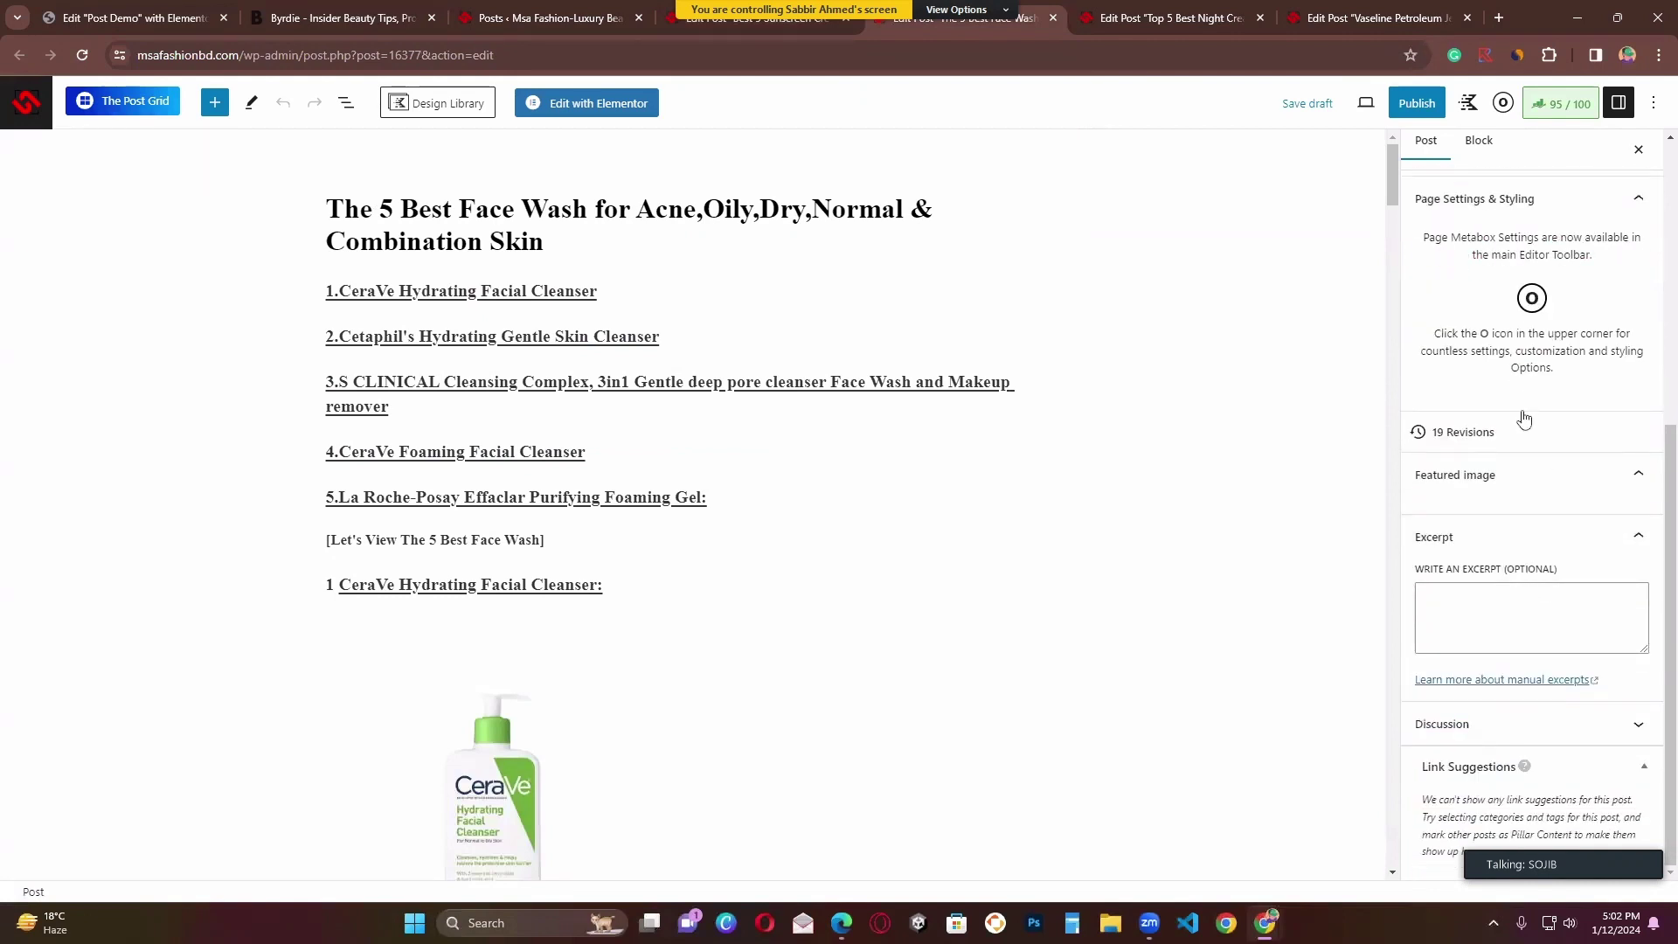
pyautogui.scroll(2, 1518, 472)
pyautogui.scroll(-2, 1511, 534)
pyautogui.scroll(1, 1517, 574)
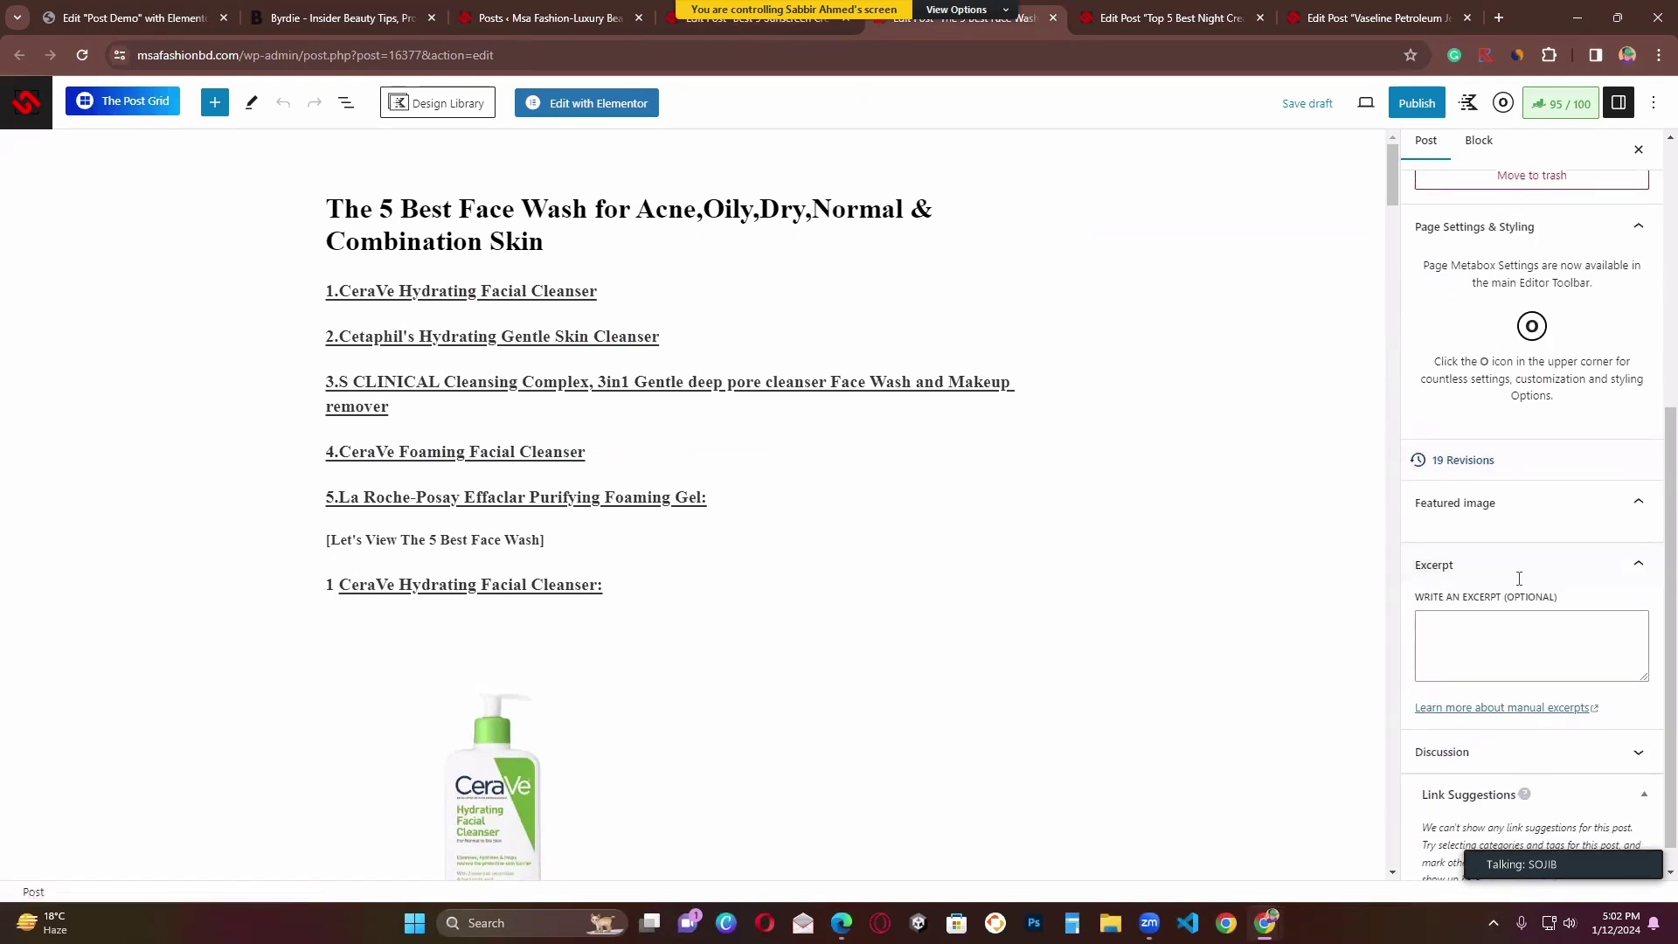
pyautogui.scroll(-1, 1517, 576)
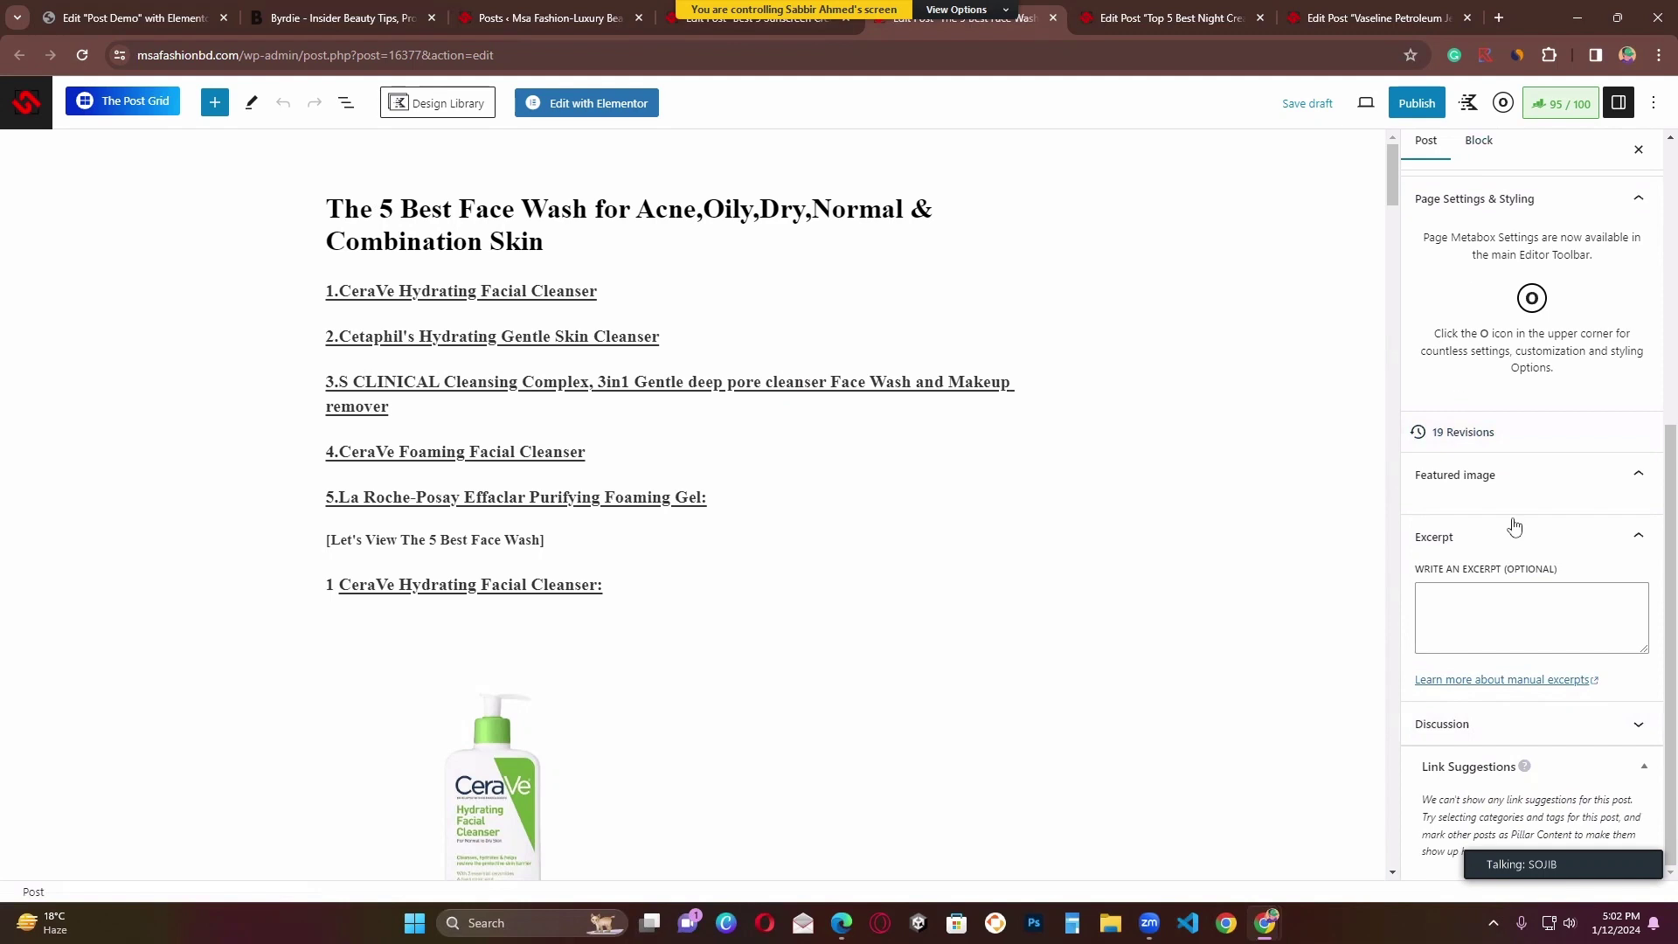
pyautogui.scroll(5, 1517, 515)
pyautogui.scroll(-2, 1477, 472)
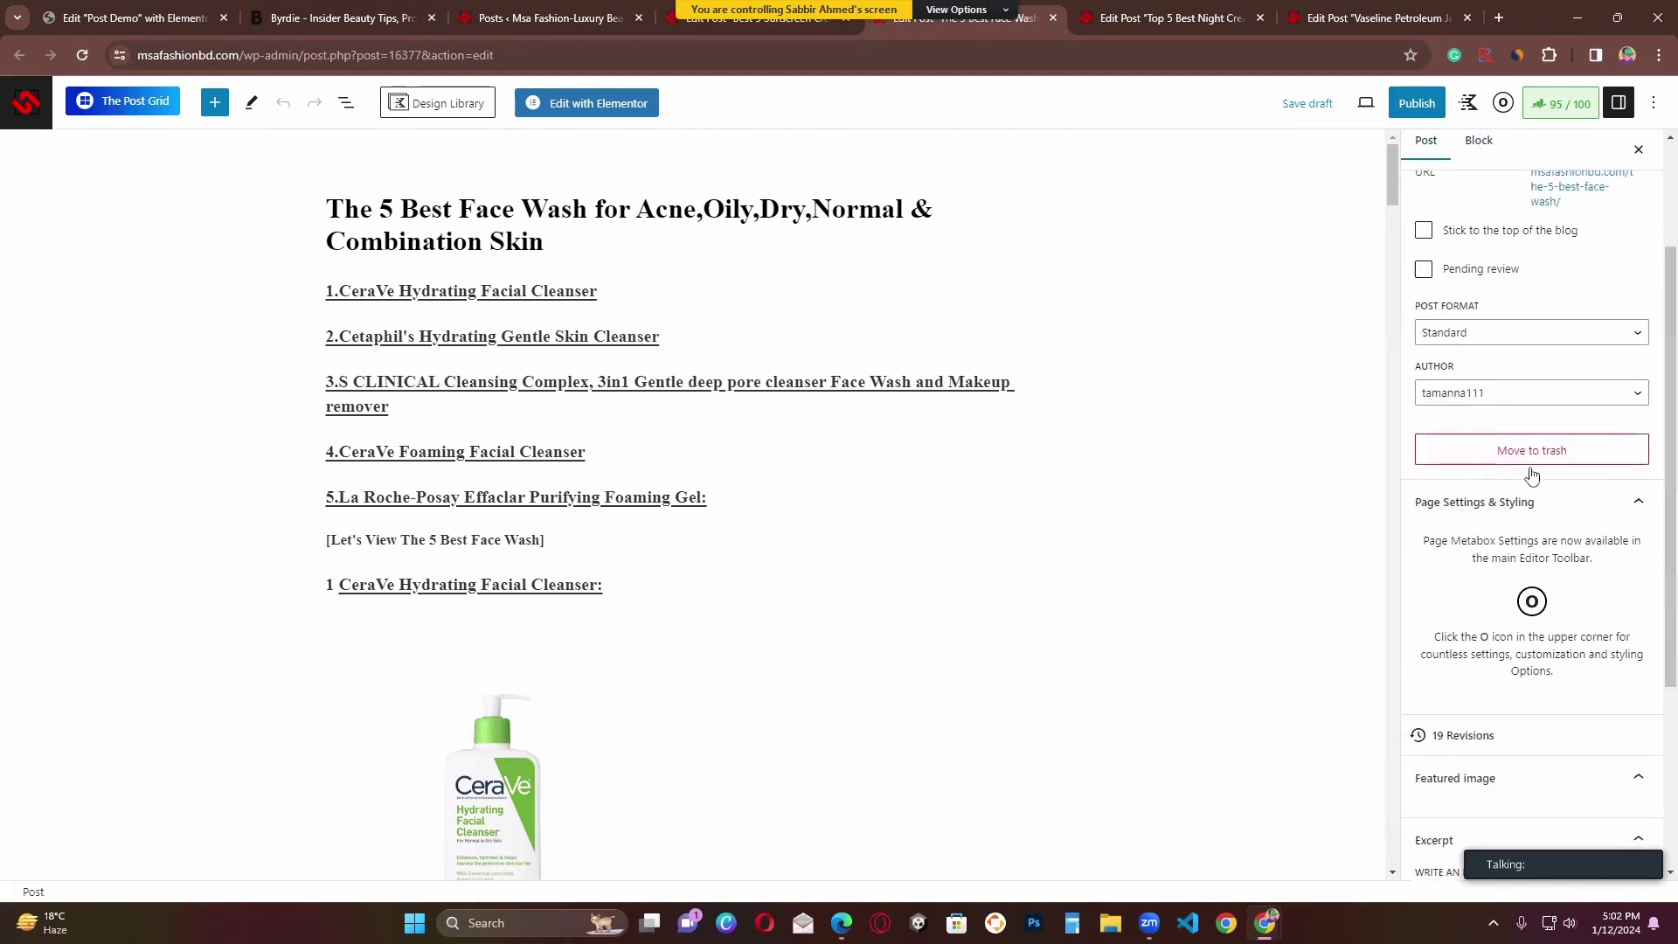
pyautogui.scroll(-1, 1533, 584)
pyautogui.scroll(-1, 1538, 603)
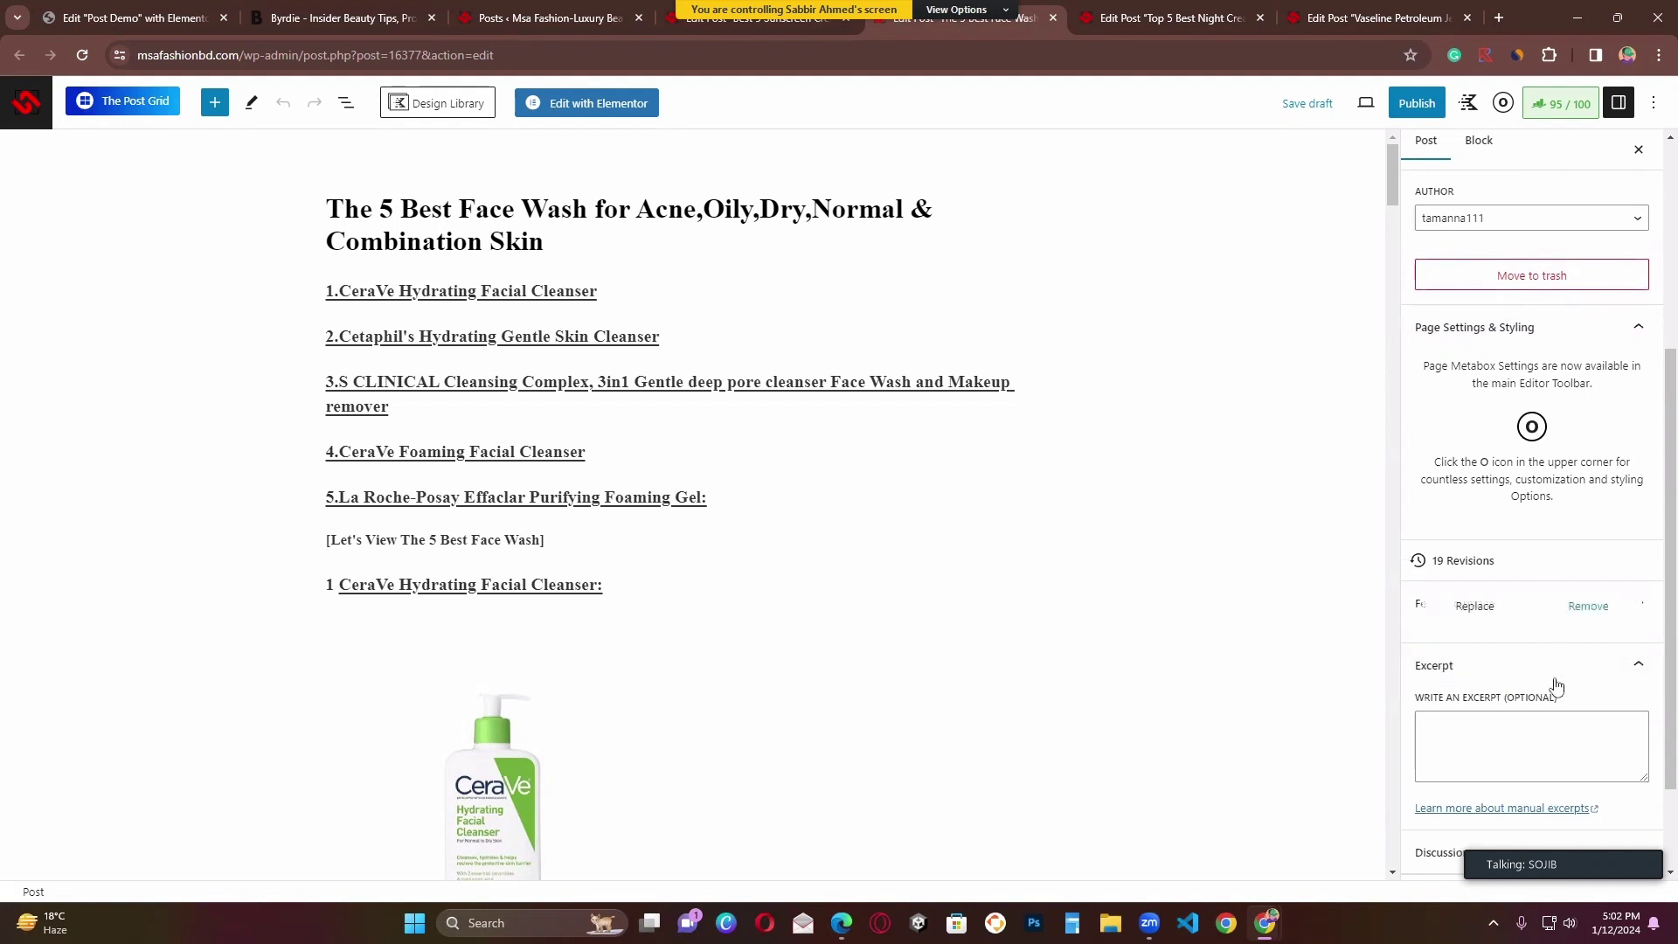
pyautogui.scroll(-2, 1551, 690)
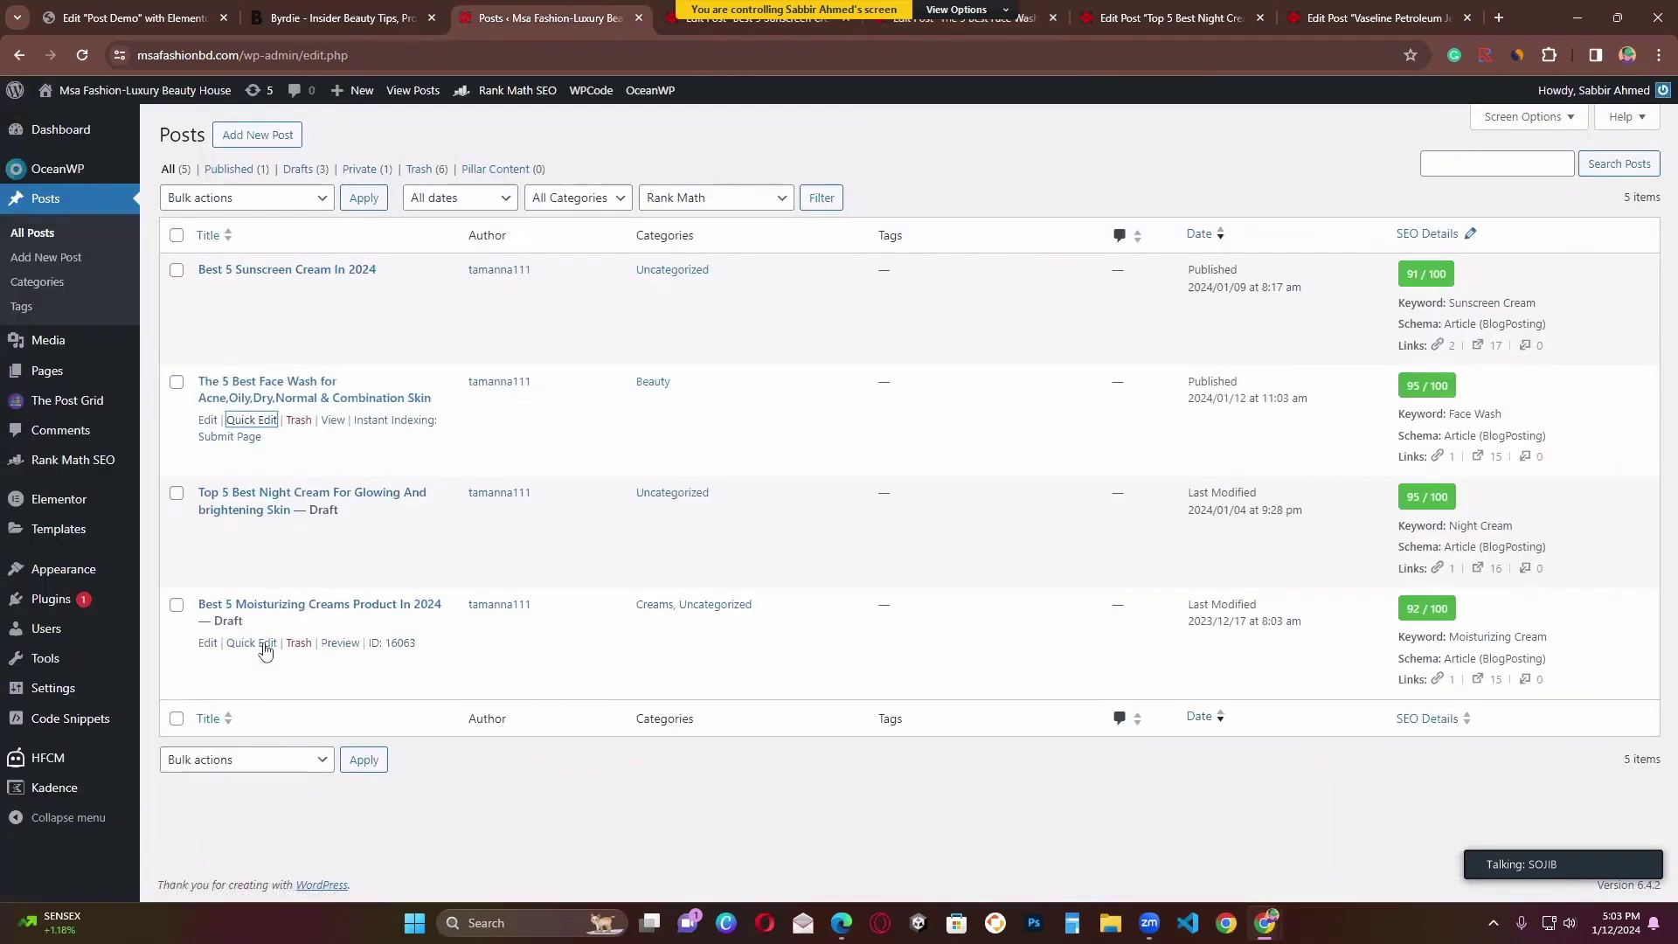
# Step: Remove the Best 5 Moisturizing Creams Product In 2024 draft from Uncategorized through Quick Edit and update it
pyautogui.click(251, 643)
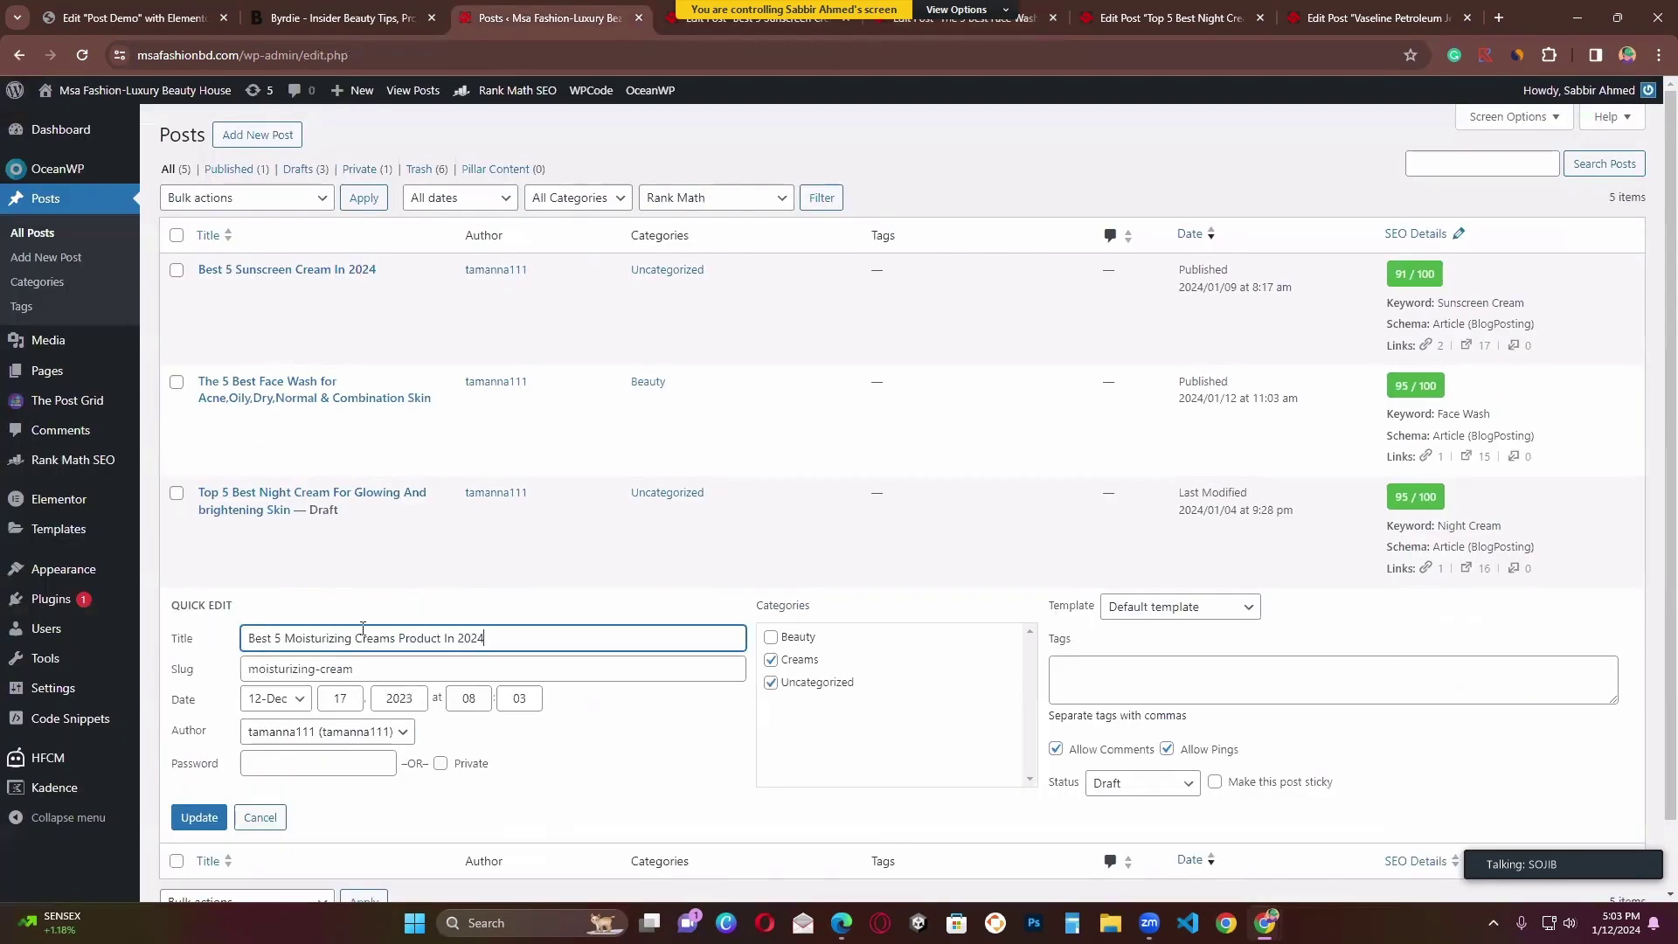
pyautogui.scroll(-1, 841, 592)
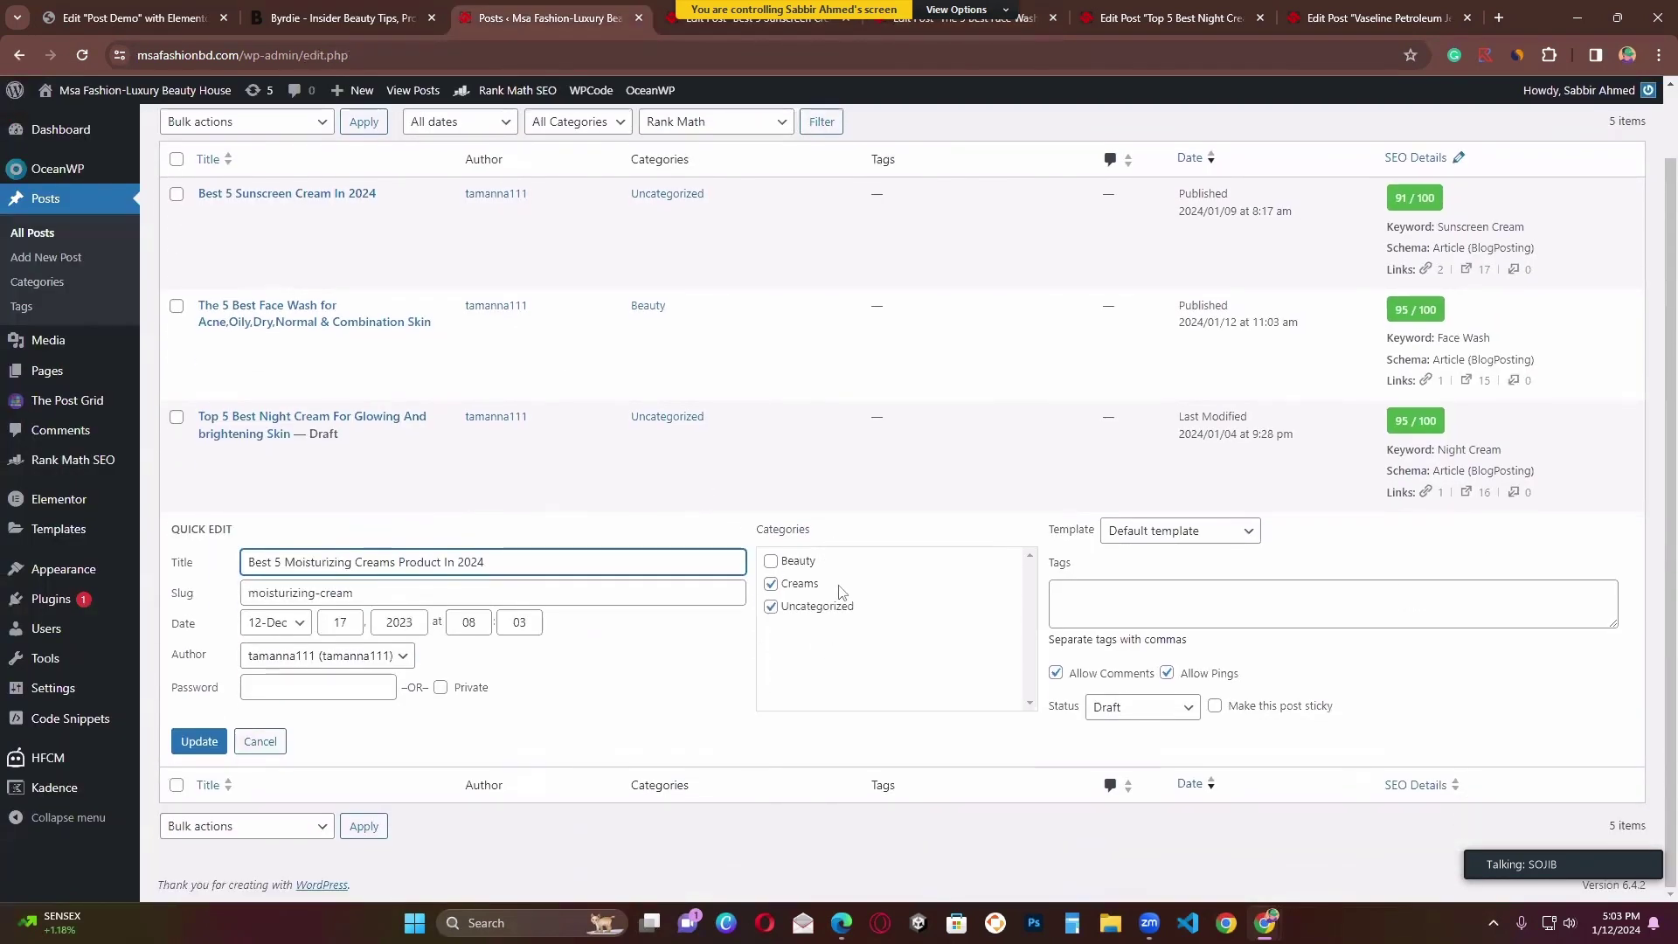
pyautogui.click(771, 606)
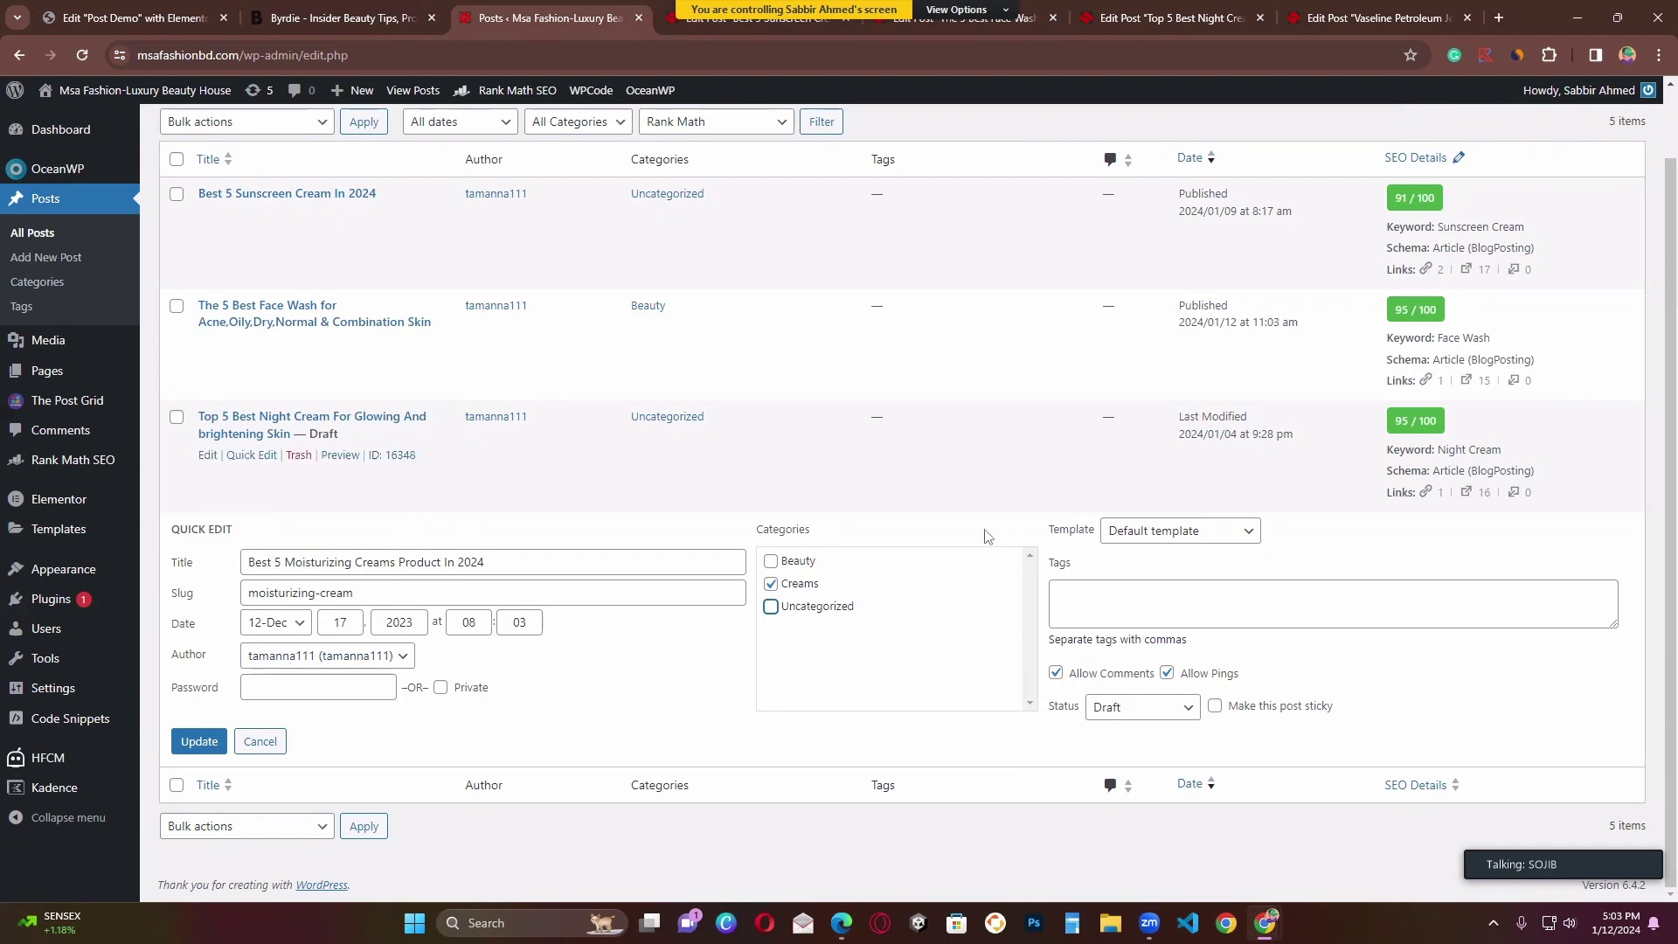
pyautogui.click(201, 741)
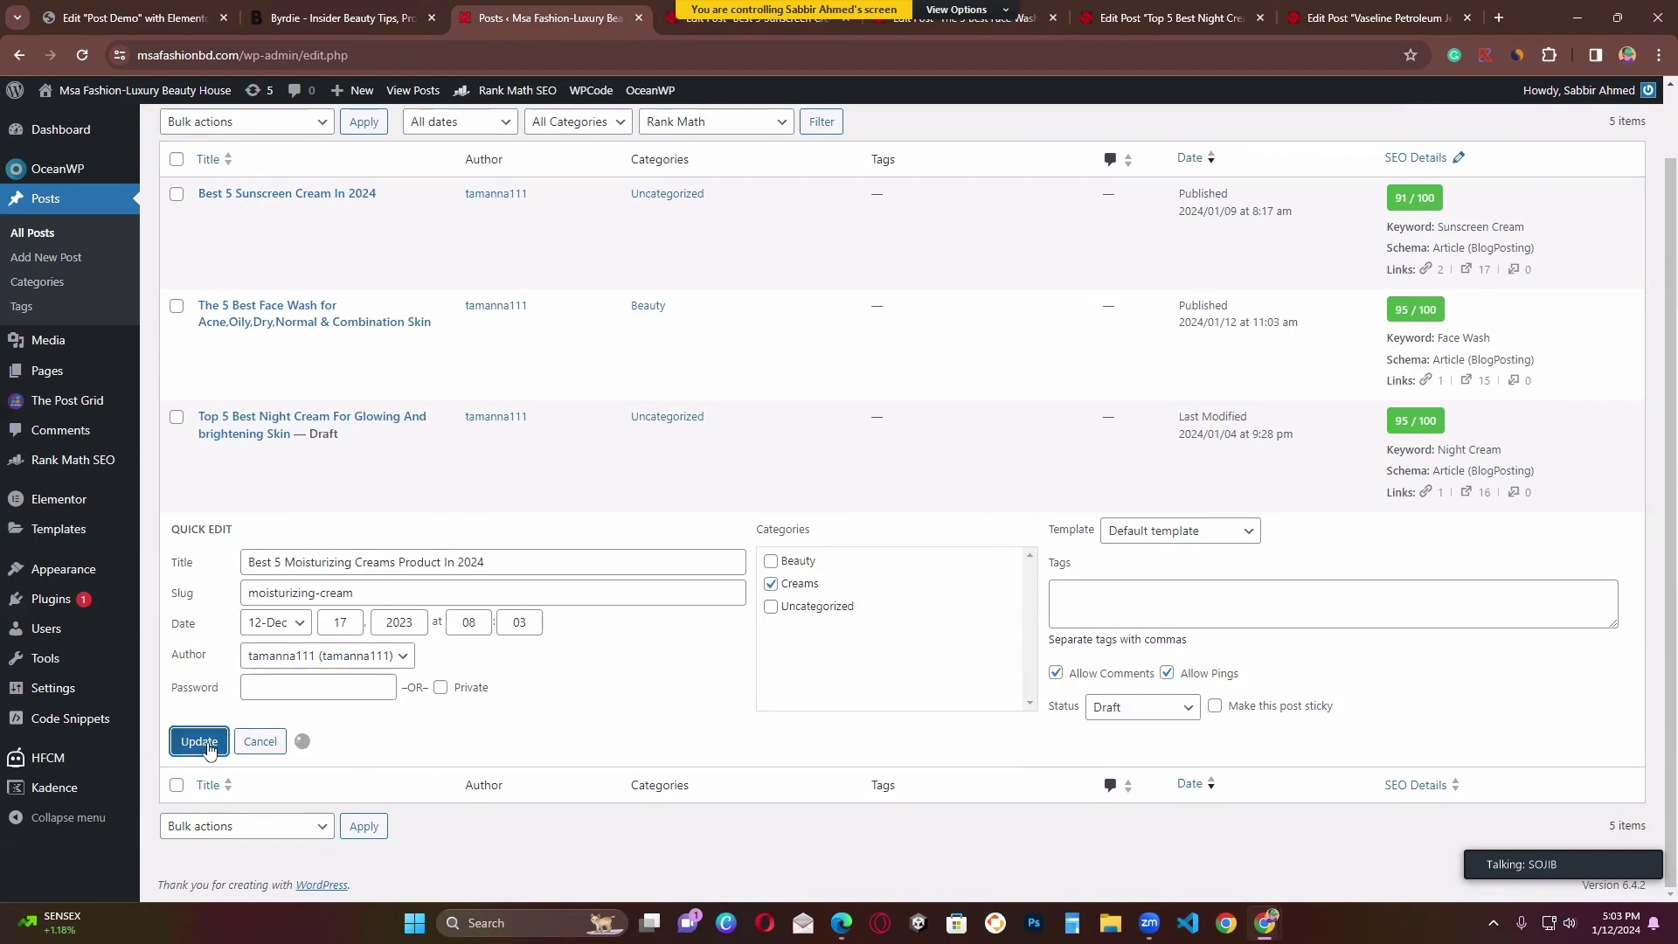
pyautogui.scroll(1, 1127, 431)
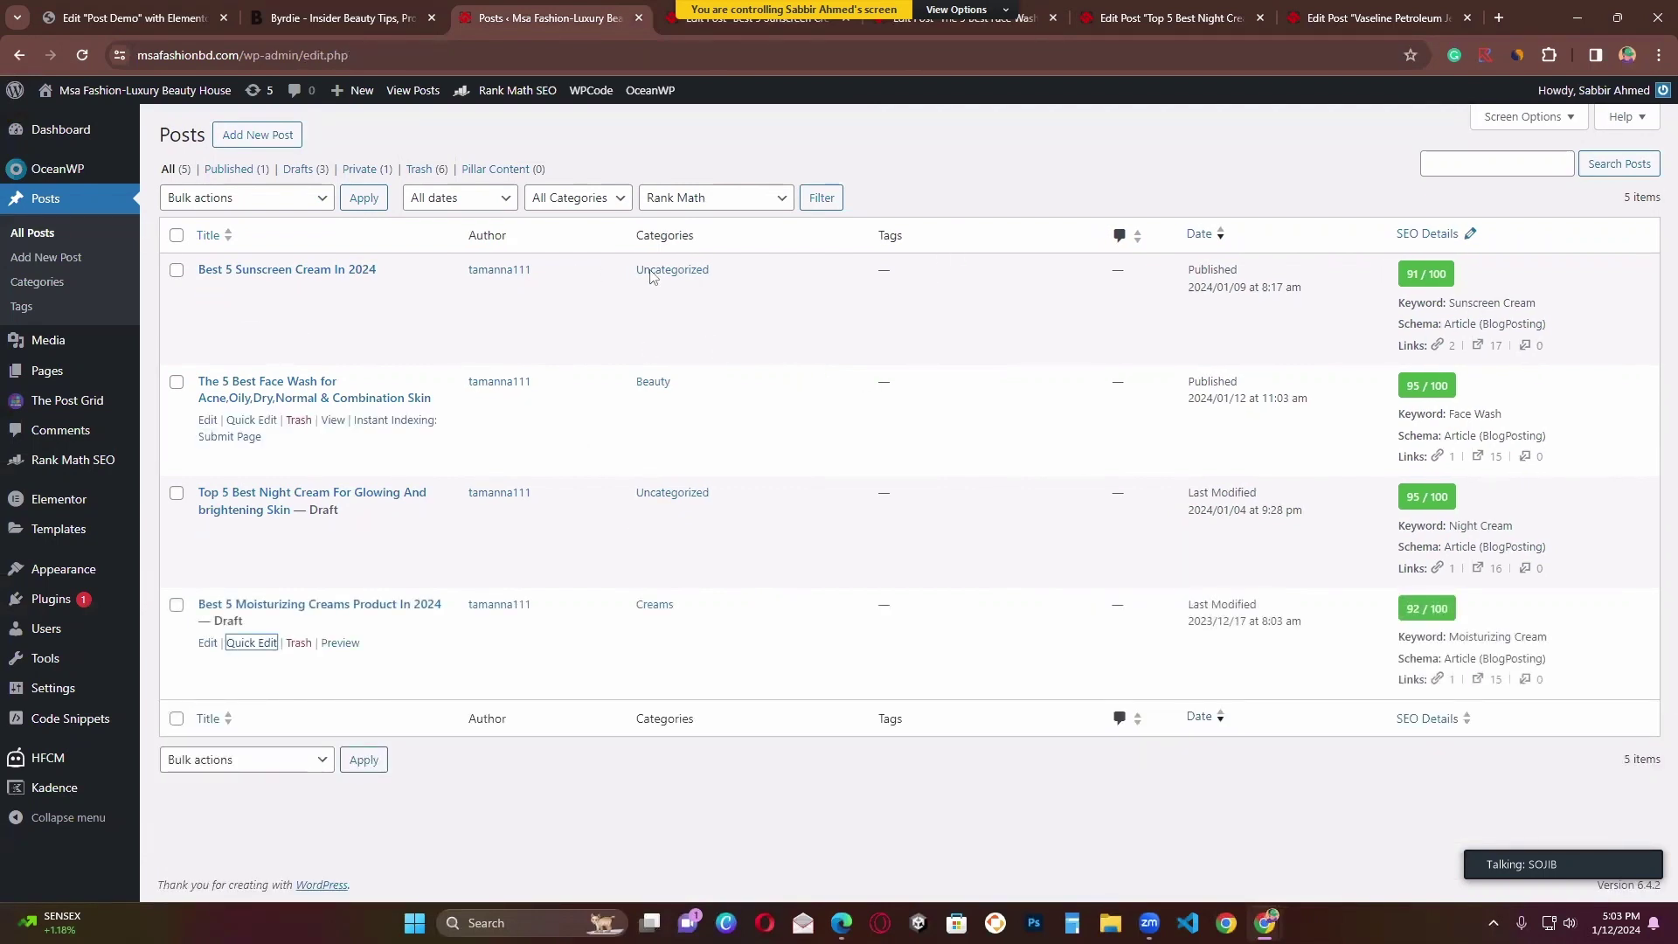
# Step: Refresh the posts list and quick-edit the Top 5 Best Night Cream draft: status Published, category Beauty instead of Uncategorized
pyautogui.click(82, 55)
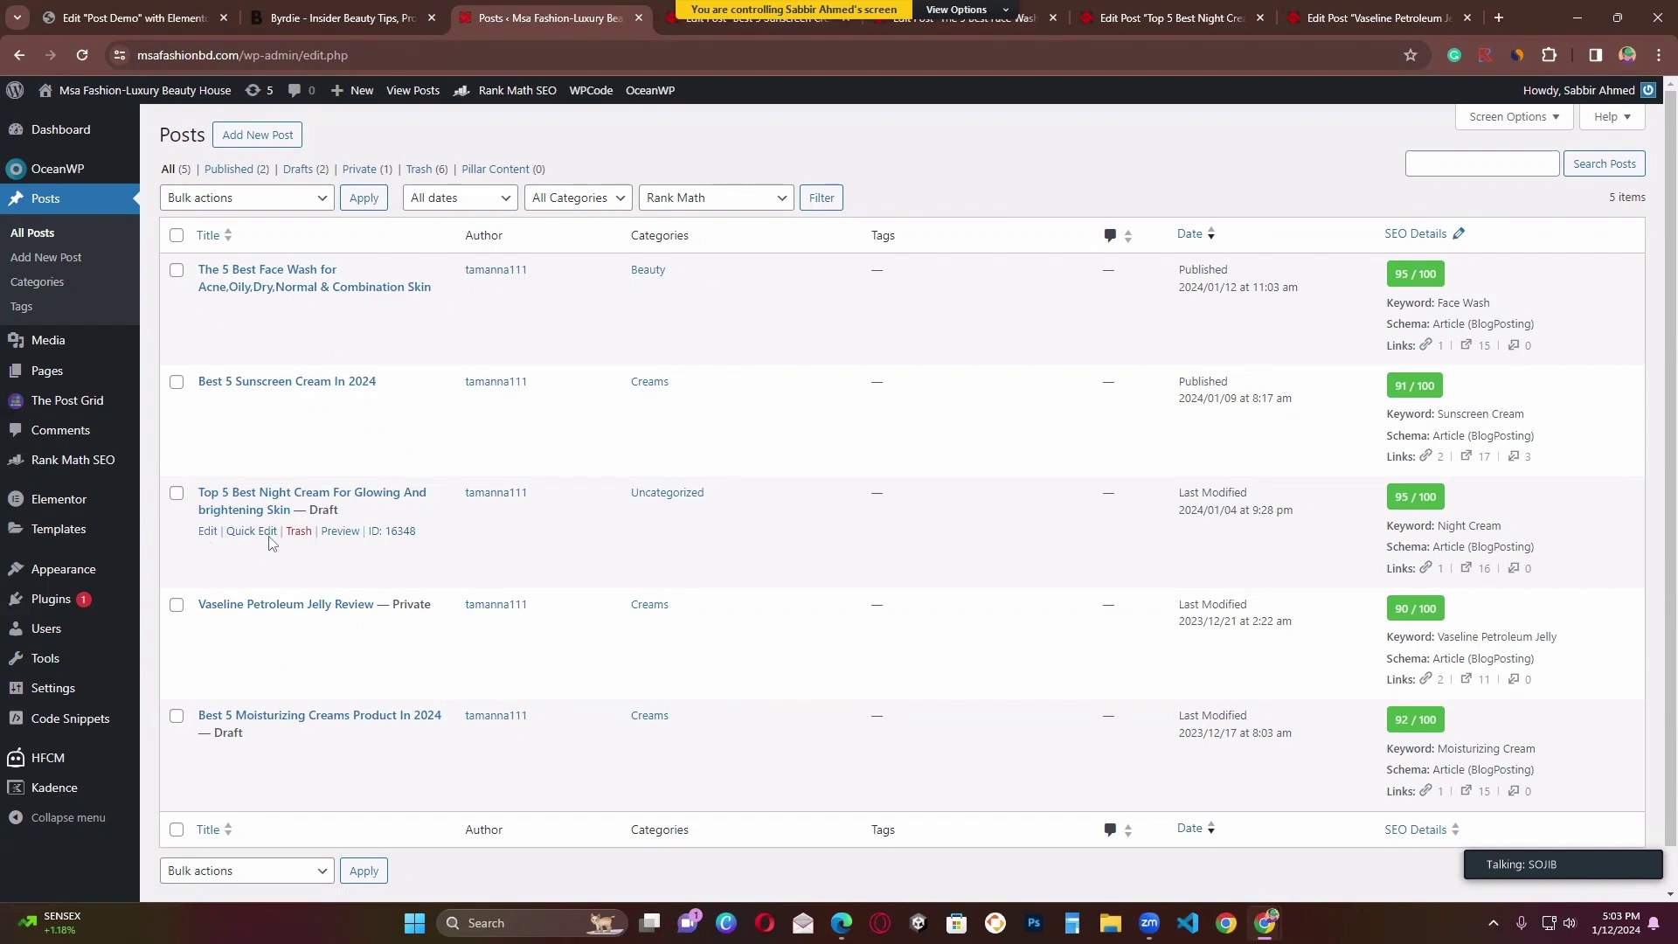
pyautogui.click(253, 532)
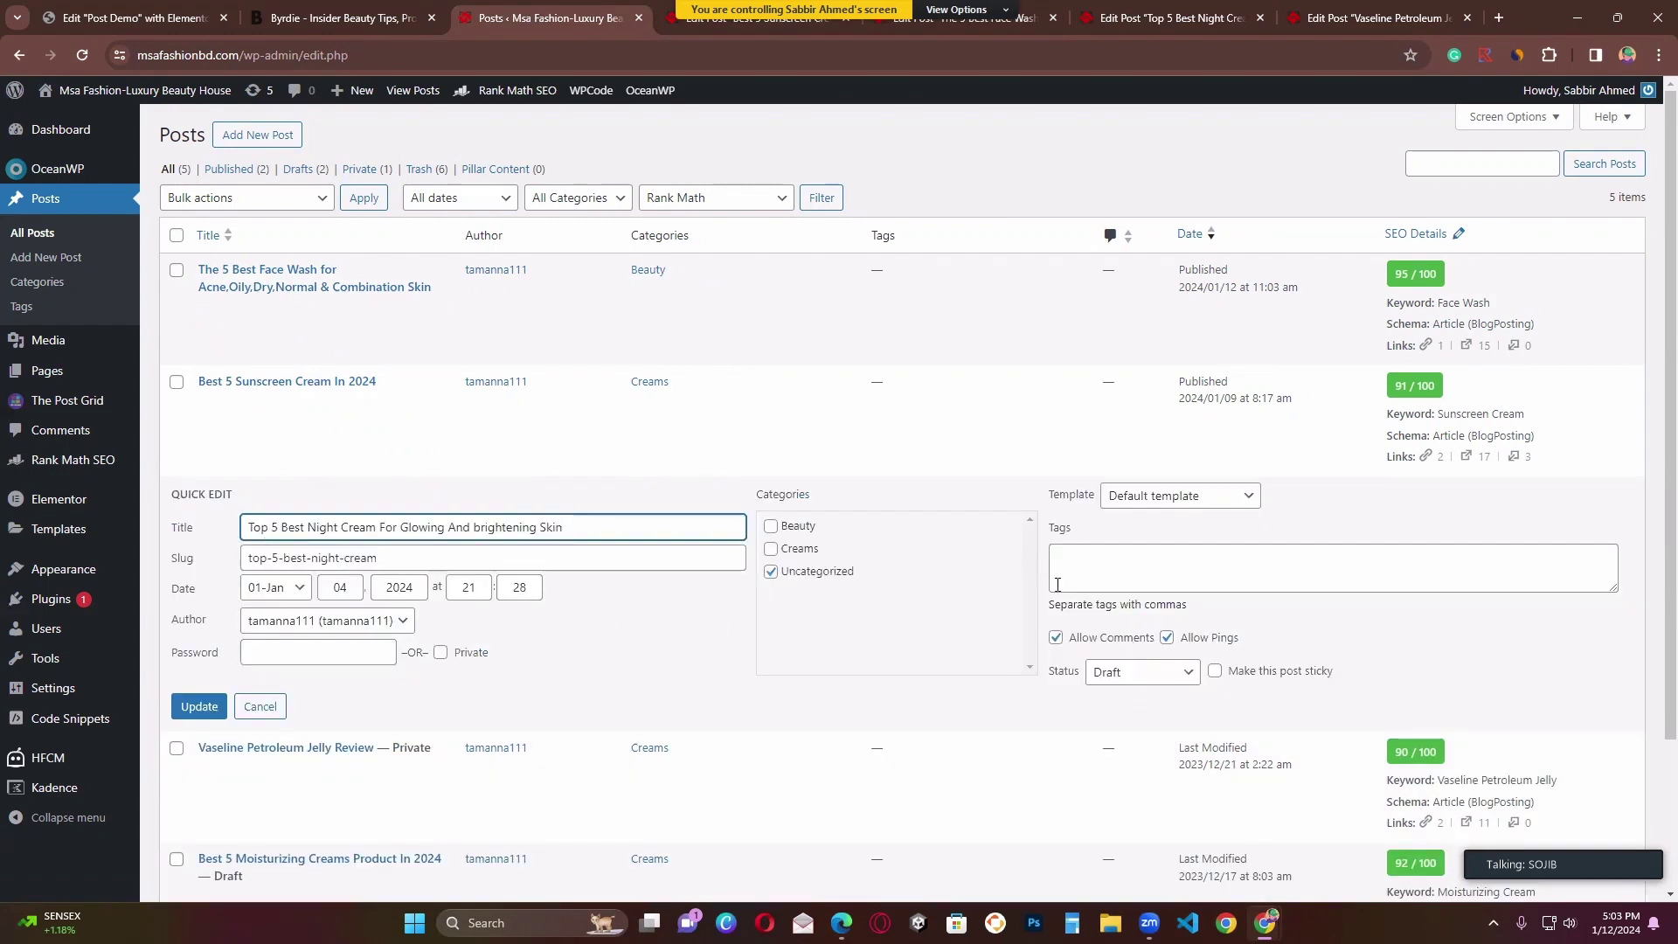
pyautogui.click(1142, 671)
pyautogui.click(1119, 693)
pyautogui.click(770, 526)
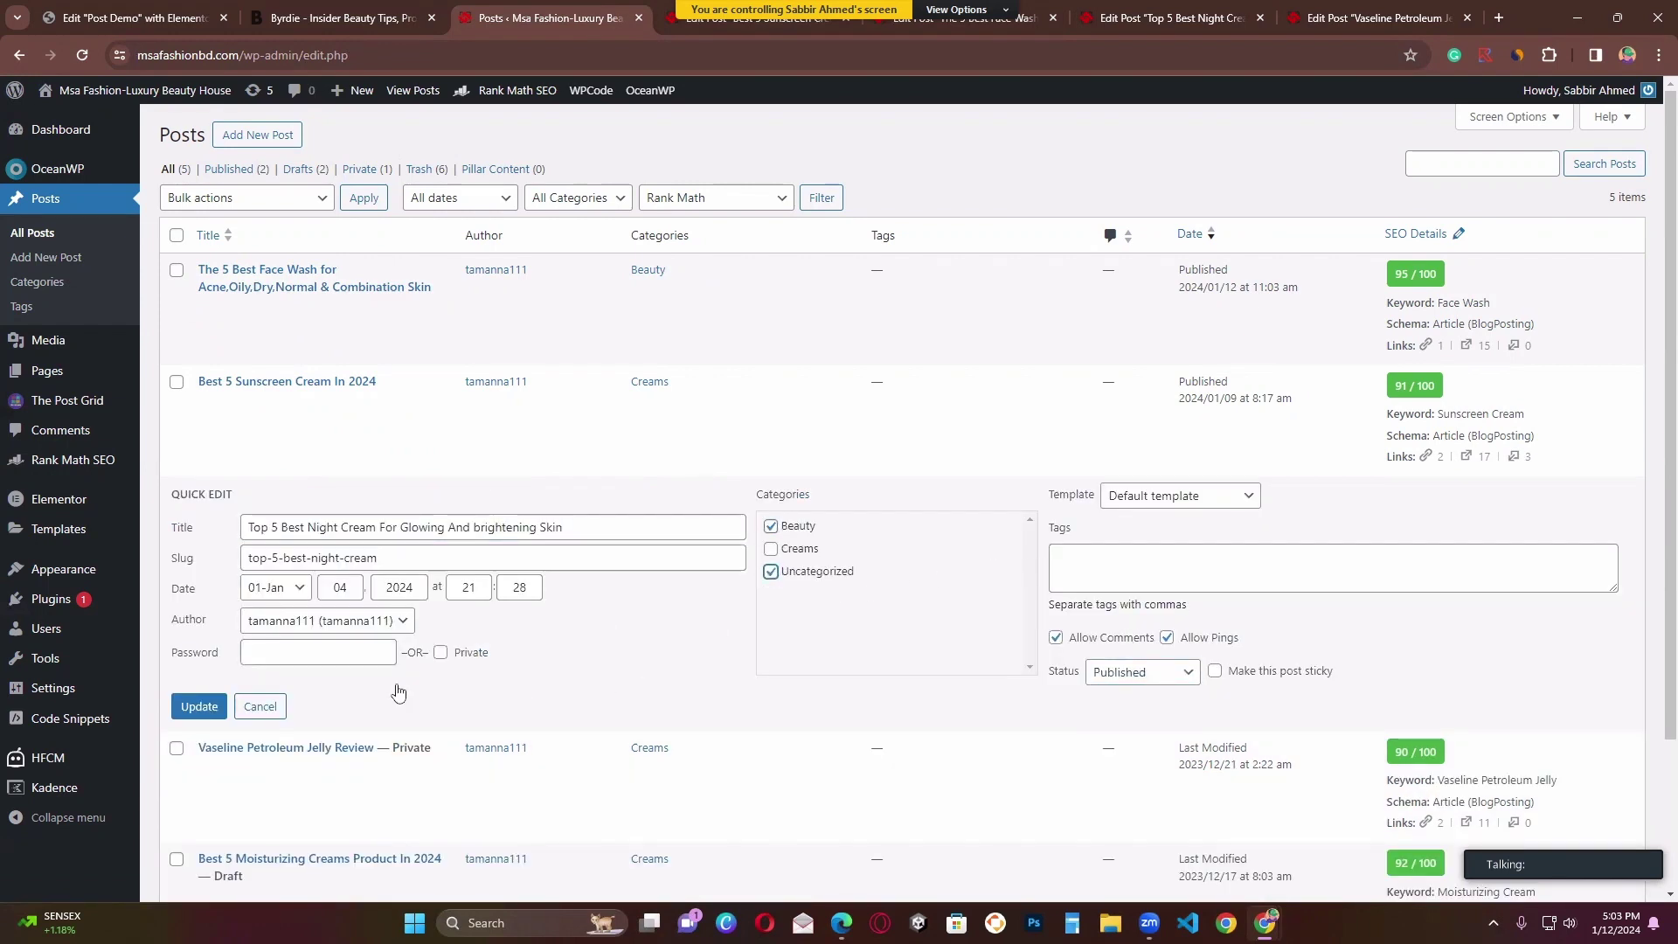
pyautogui.click(199, 706)
pyautogui.scroll(-2, 986, 423)
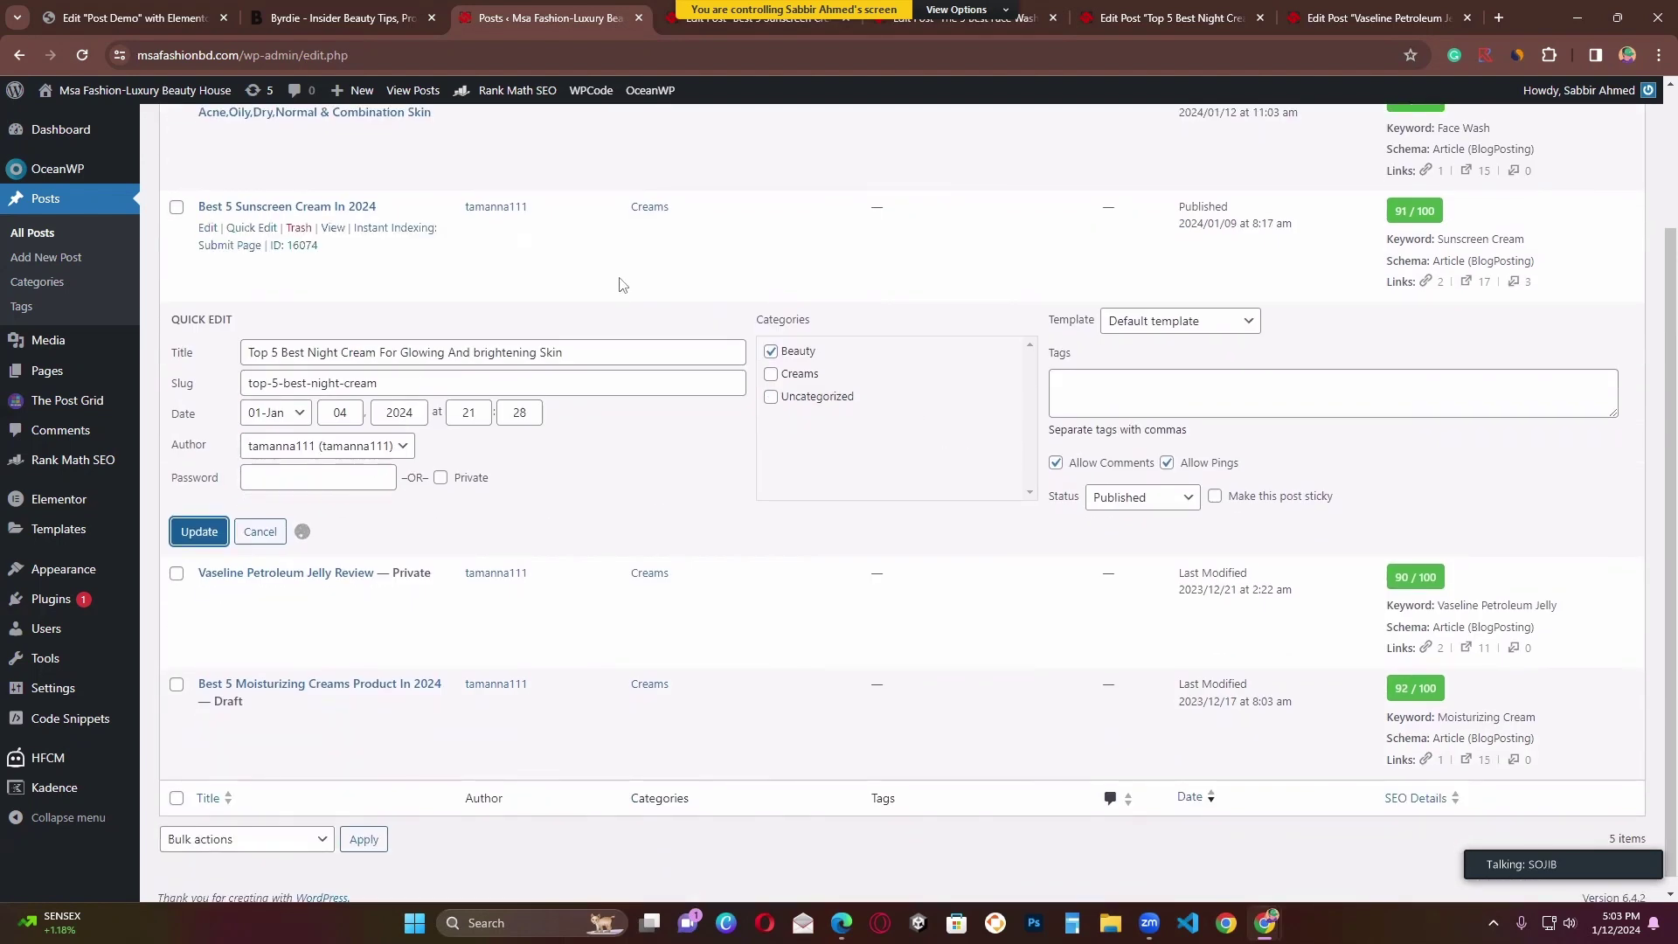
pyautogui.scroll(1, 90, 367)
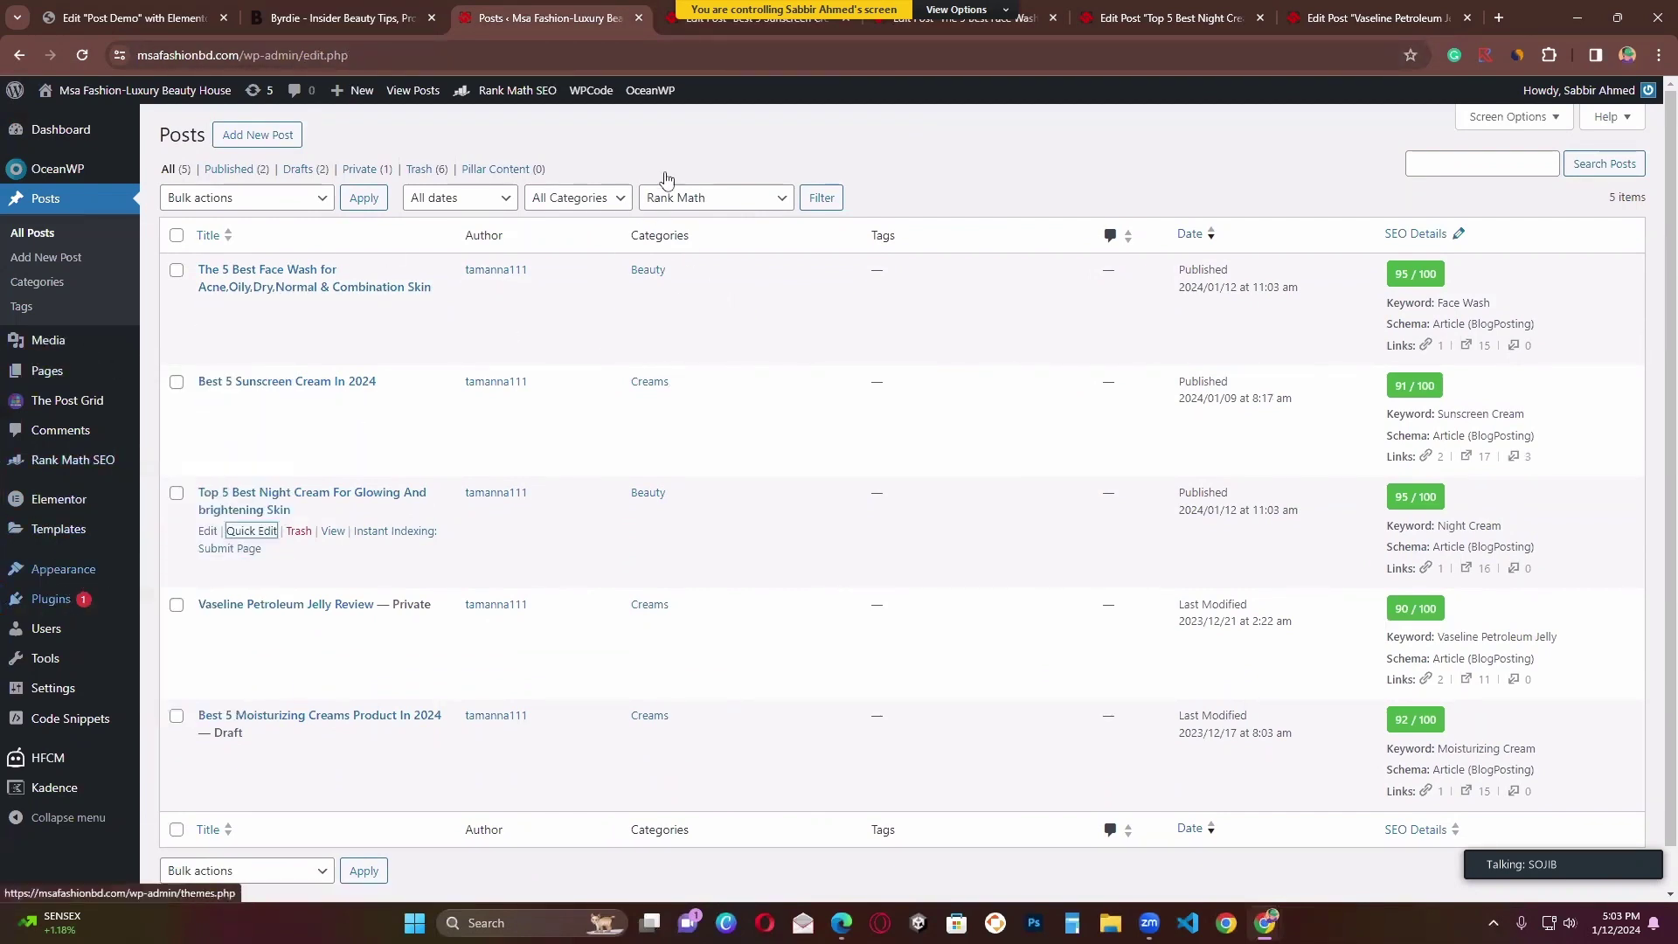
# Step: Close all the individual post editing tabs and open the site's navigation menus page
pyautogui.rightClick(530, 24)
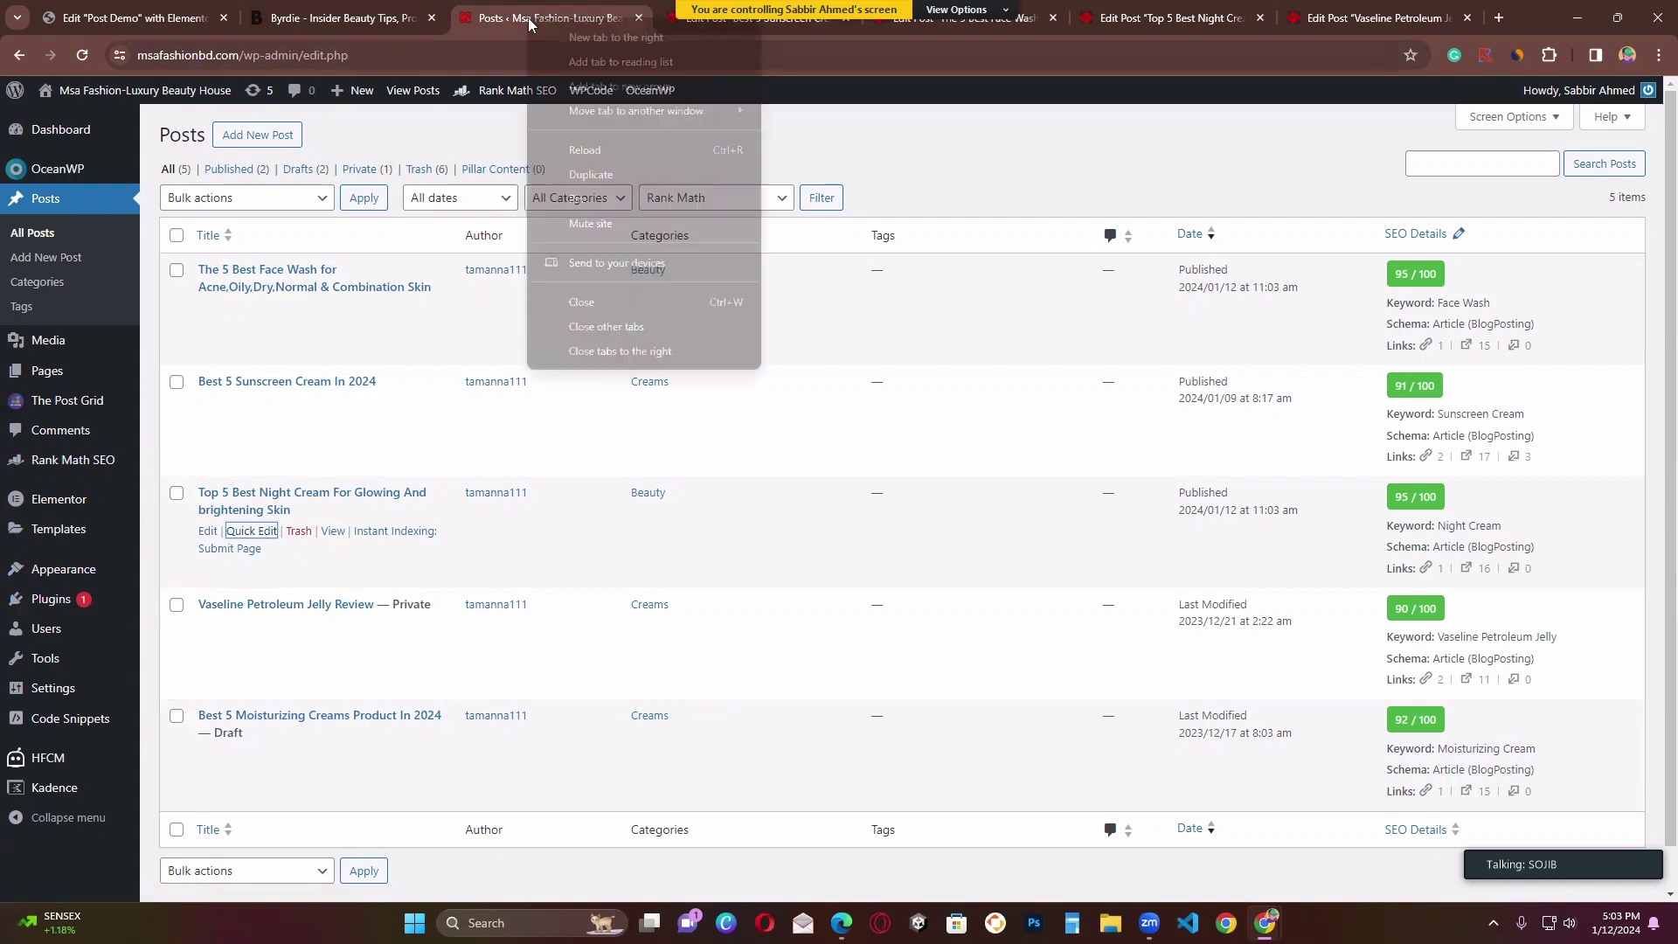
pyautogui.click(643, 351)
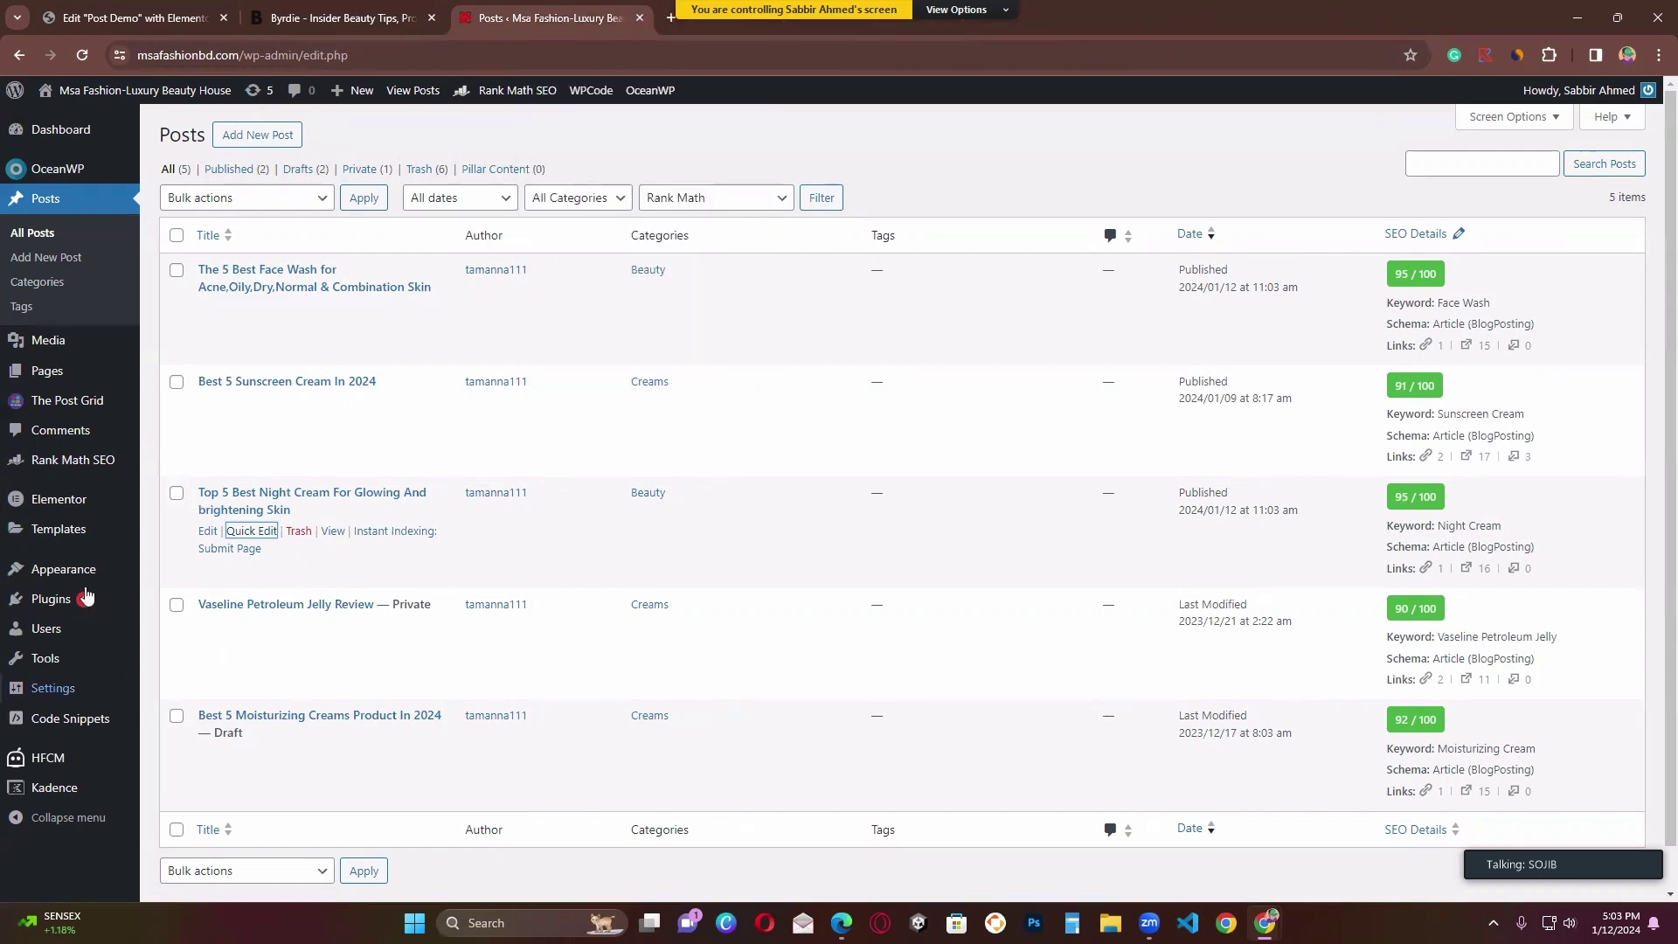
pyautogui.moveTo(67, 592)
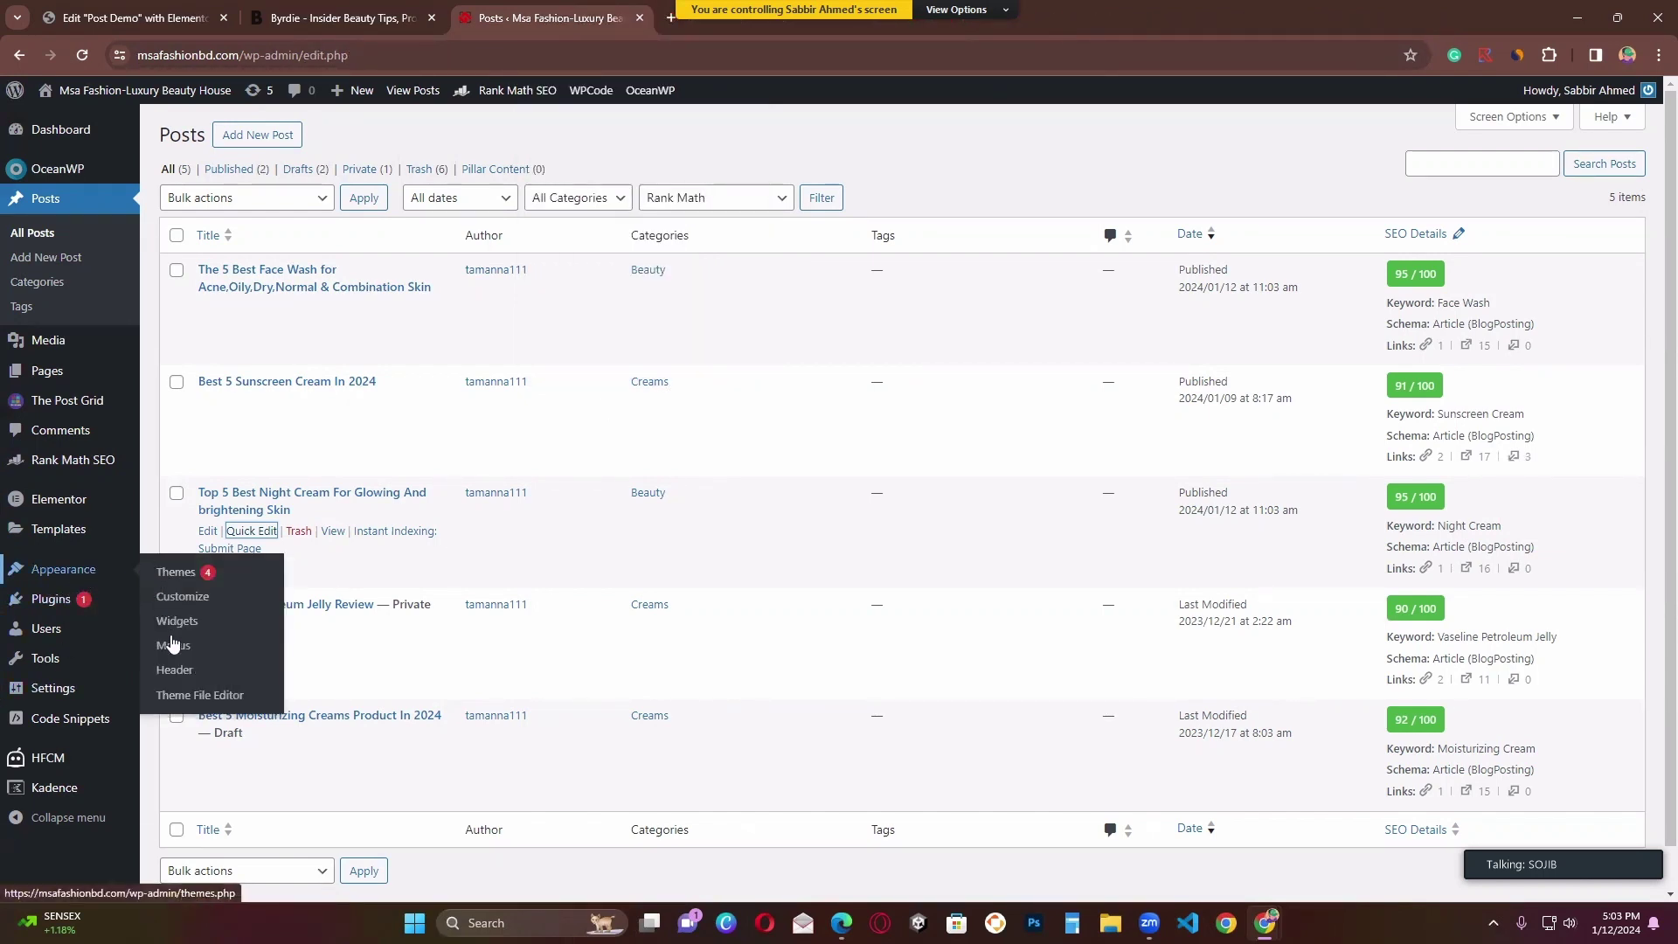
pyautogui.click(172, 653)
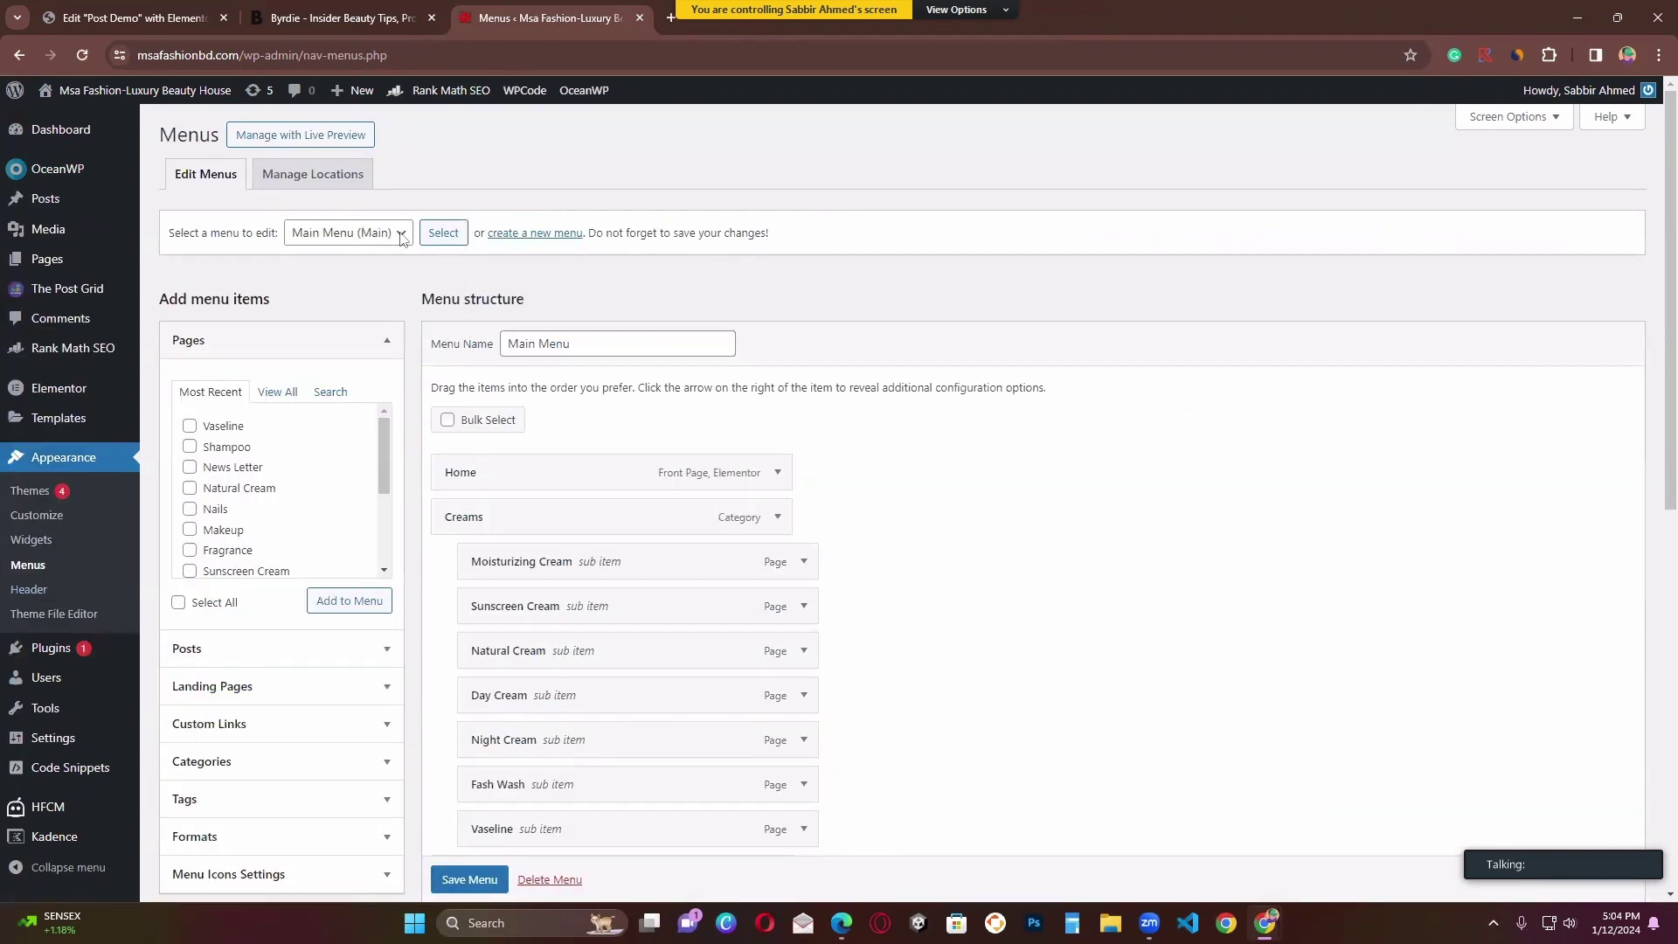
# Step: Create a new navigation menu named Post Category Menu
pyautogui.click(543, 237)
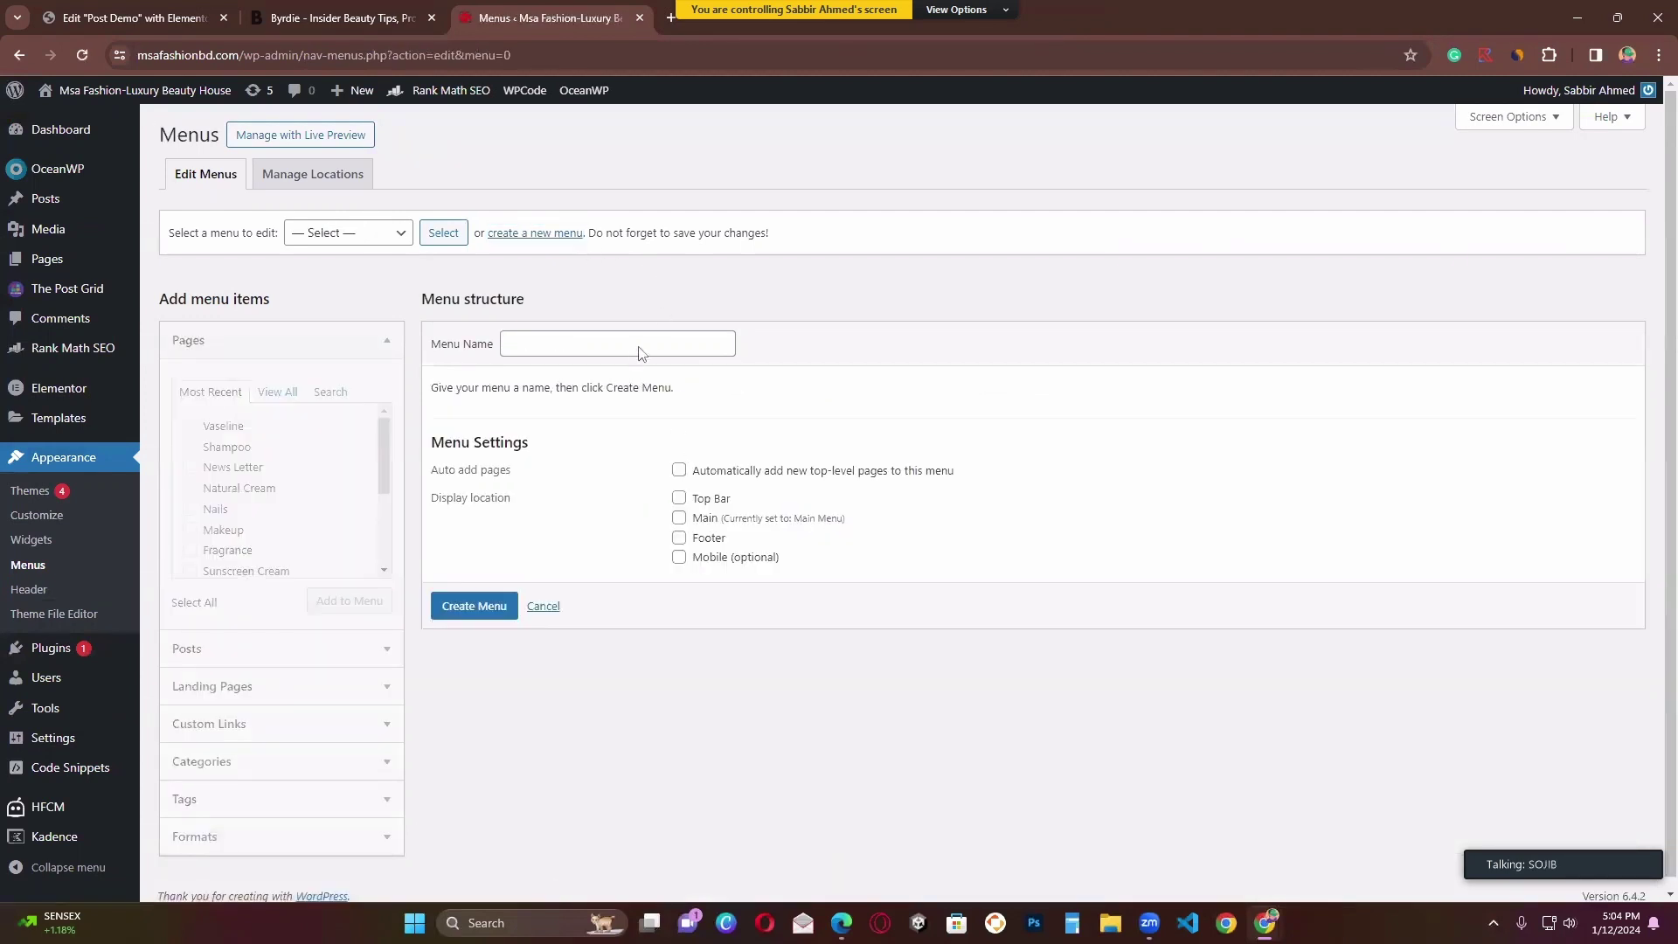
pyautogui.click(641, 348)
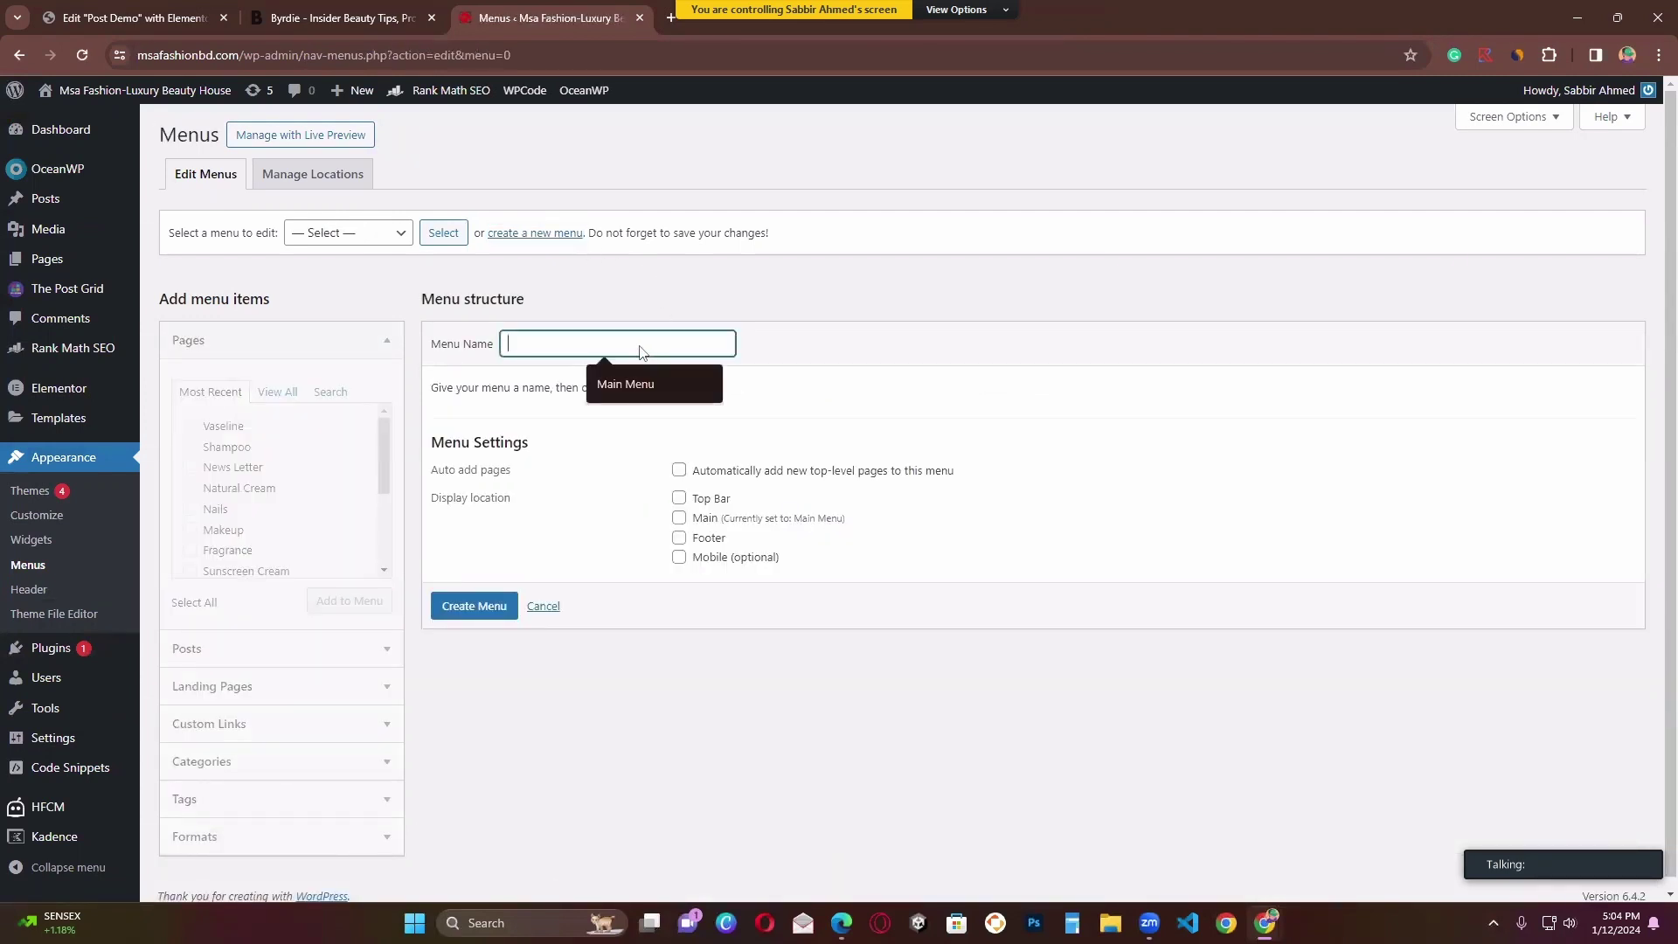
pyautogui.write('PO')
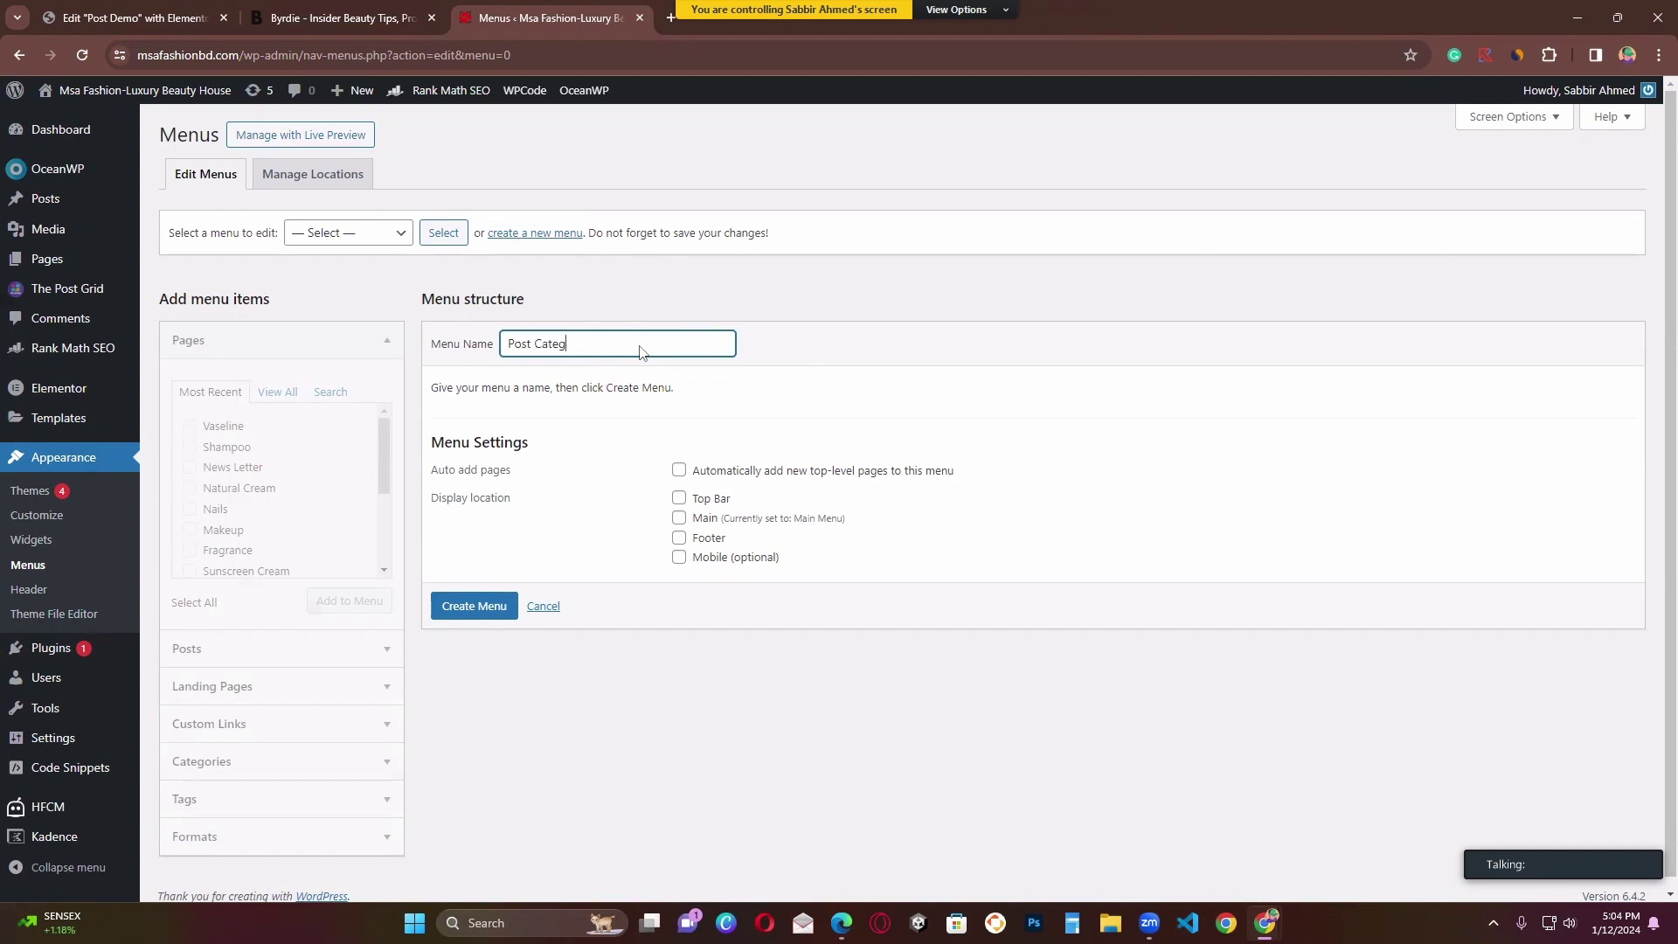
pyautogui.write('st Categru')
pyautogui.click(475, 610)
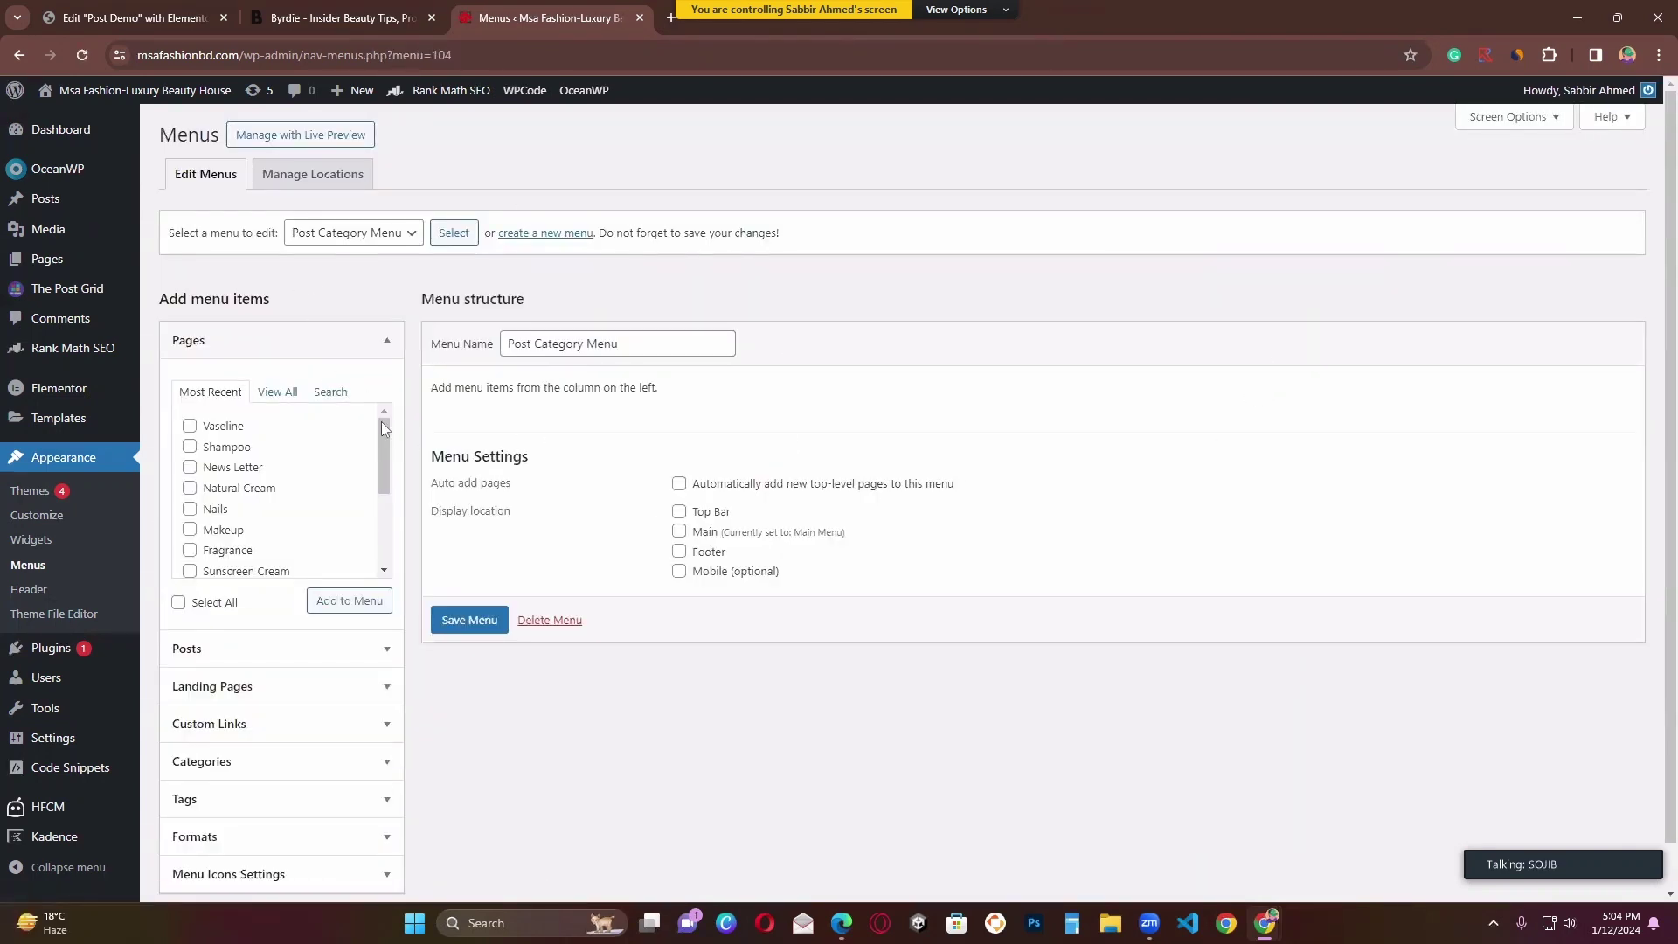
# Step: Add the Beauty and Creams categories to the Post Category Menu and save it
pyautogui.click(271, 397)
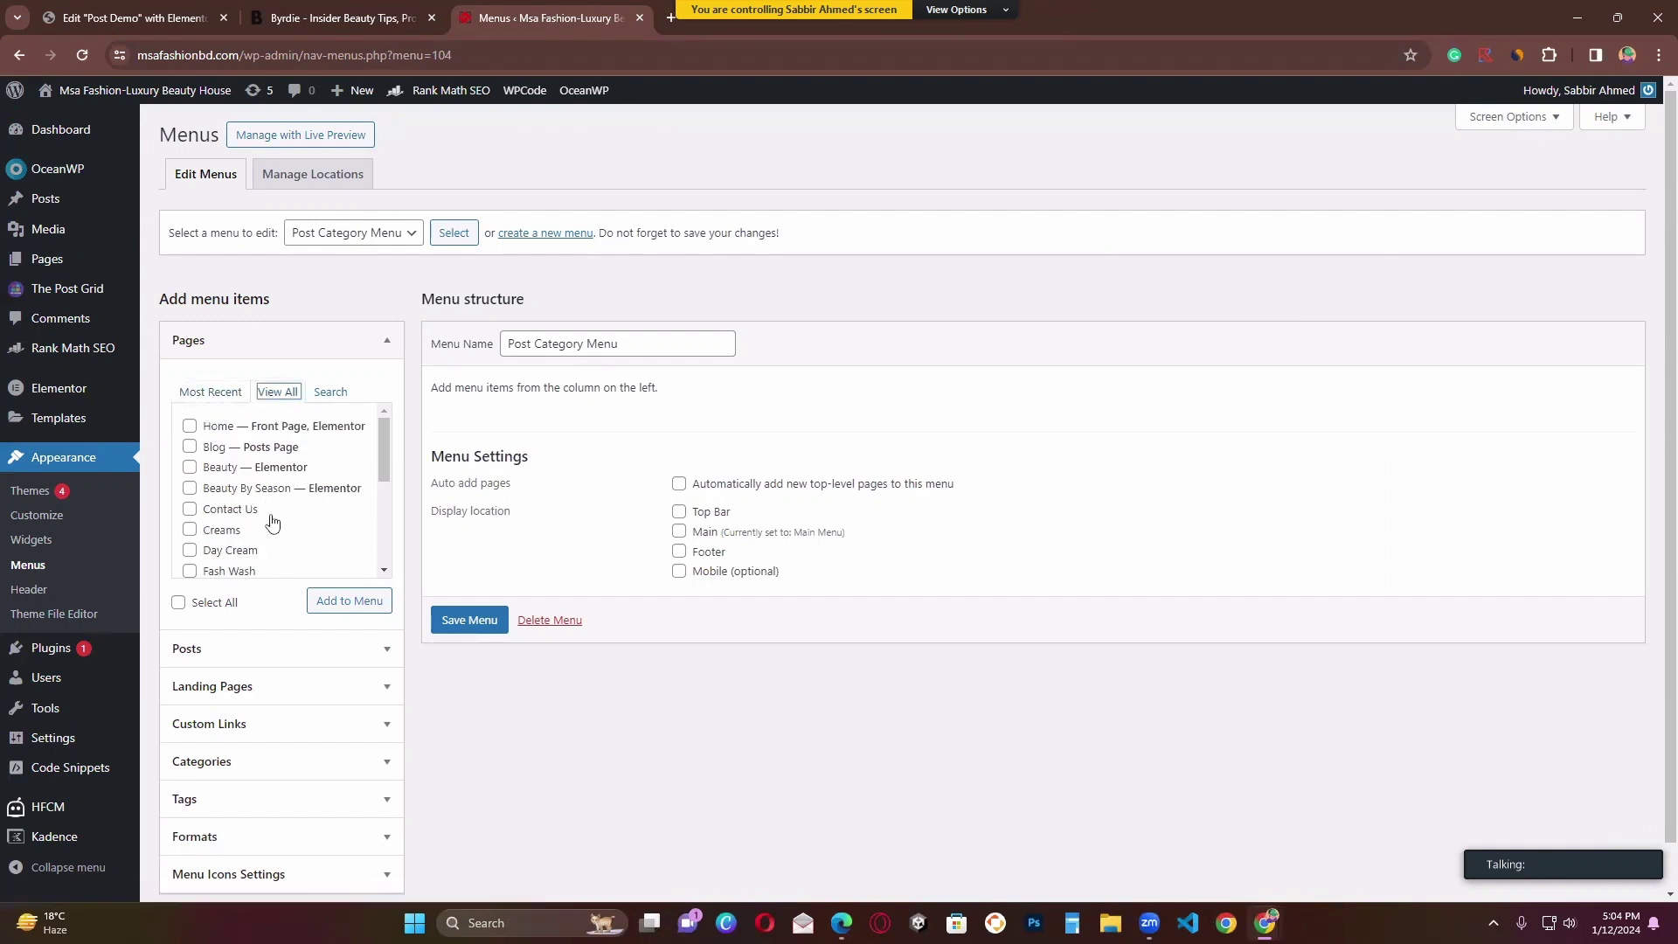
pyautogui.scroll(-2, 269, 521)
pyautogui.click(230, 766)
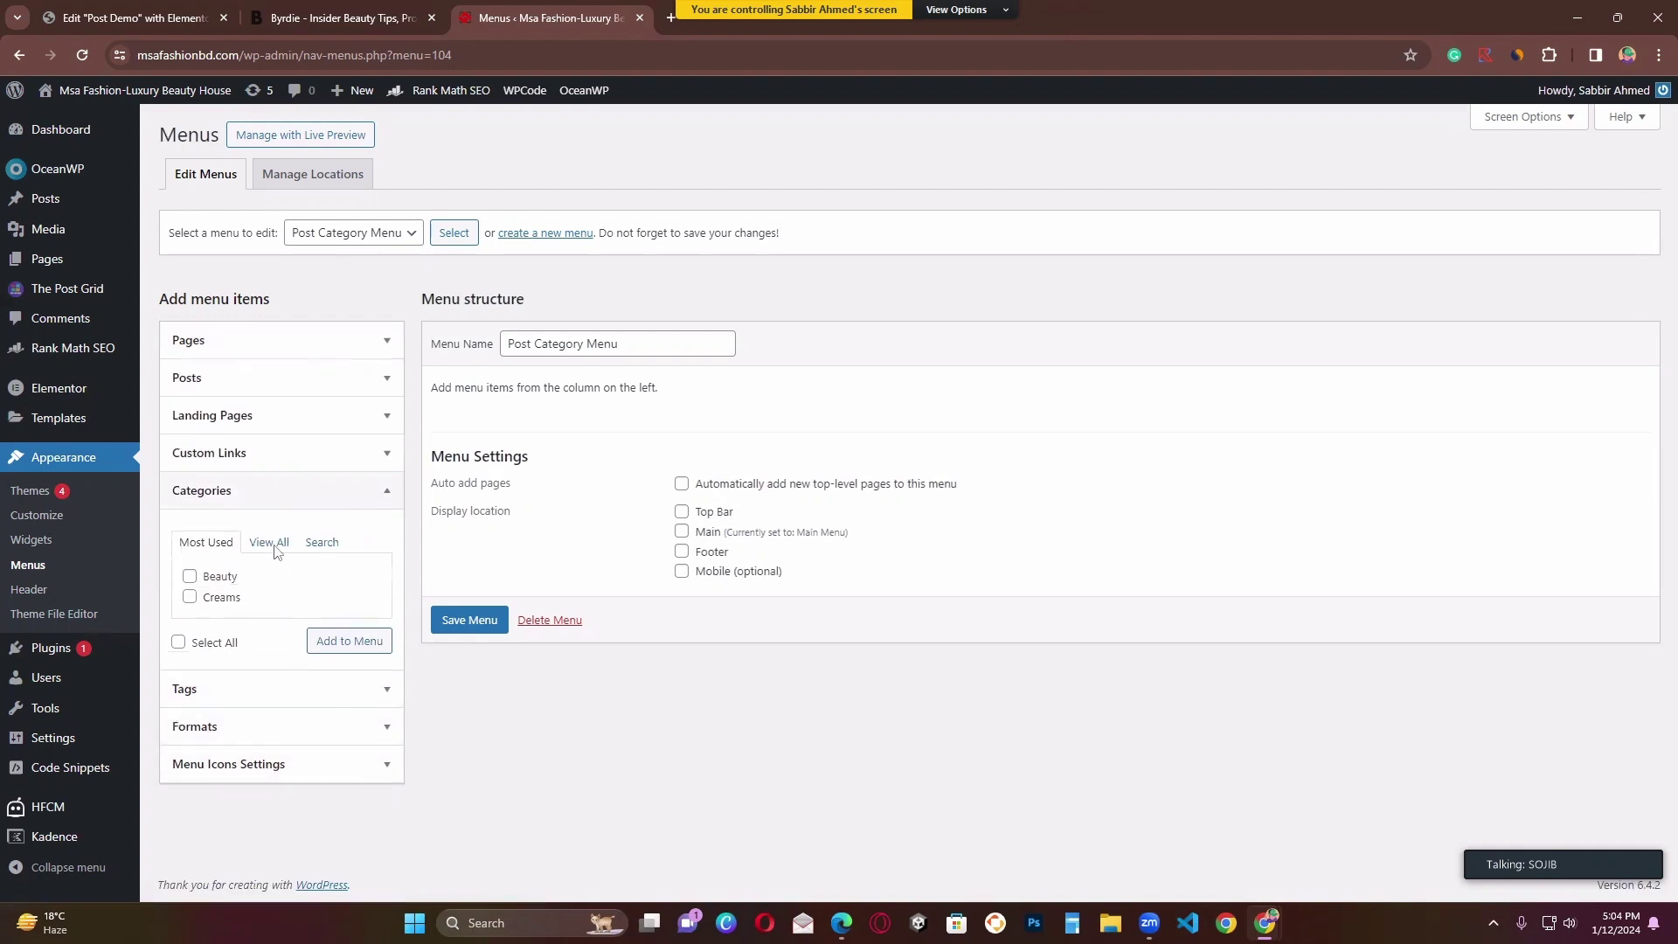
pyautogui.click(211, 578)
pyautogui.click(210, 597)
pyautogui.click(322, 646)
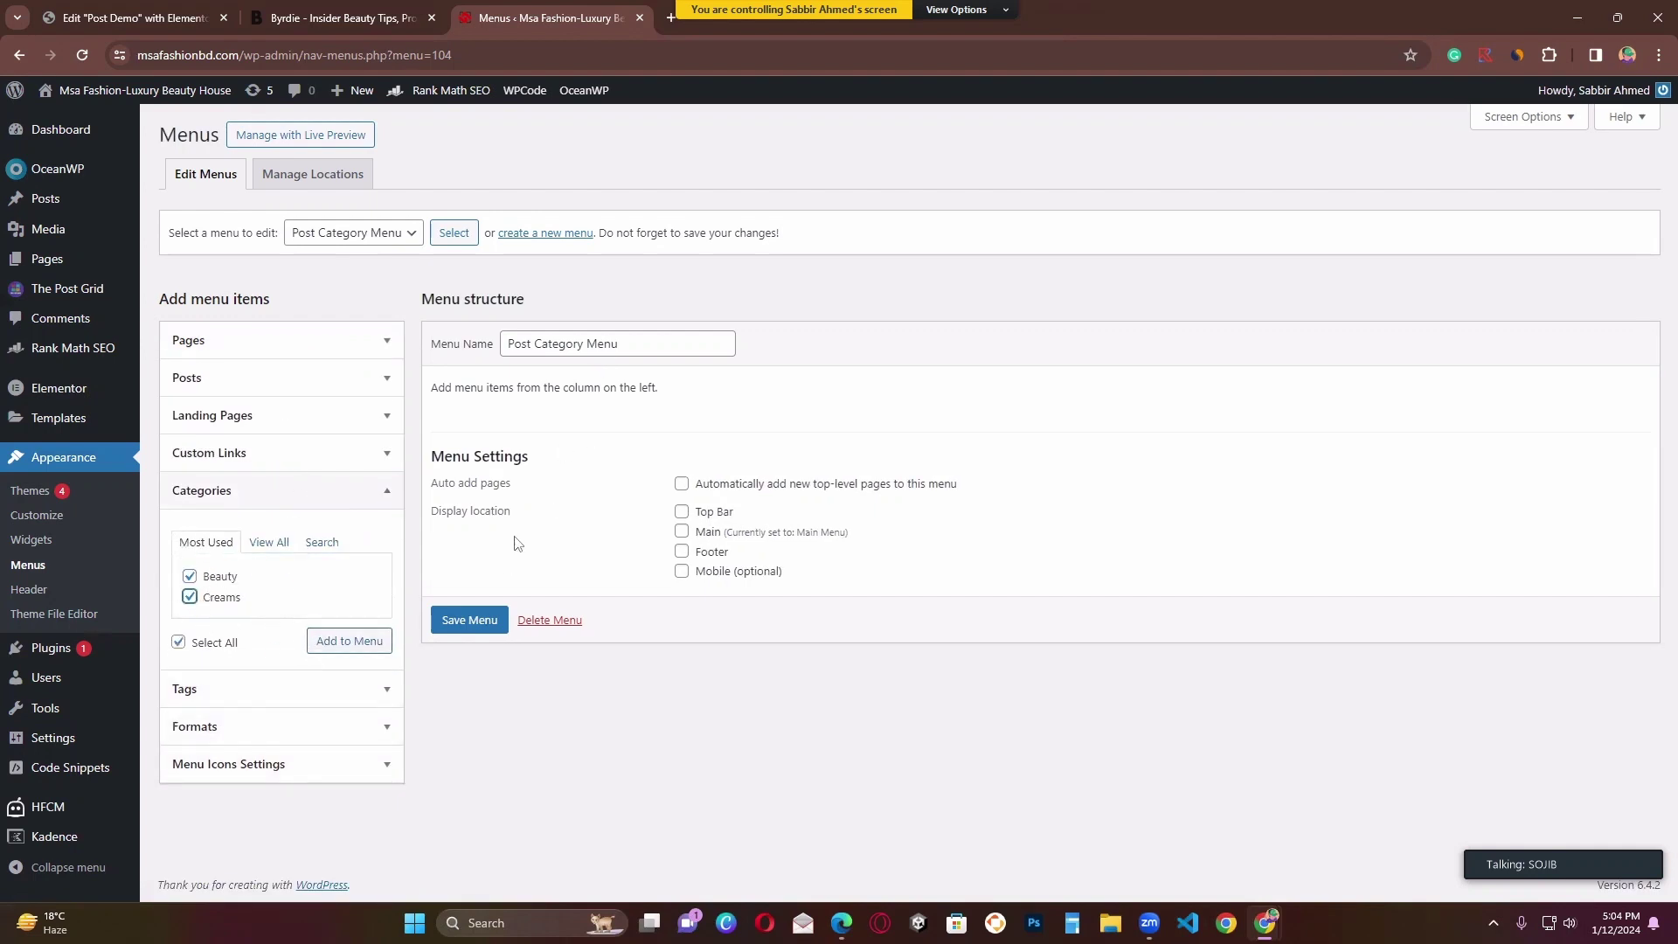
pyautogui.click(347, 648)
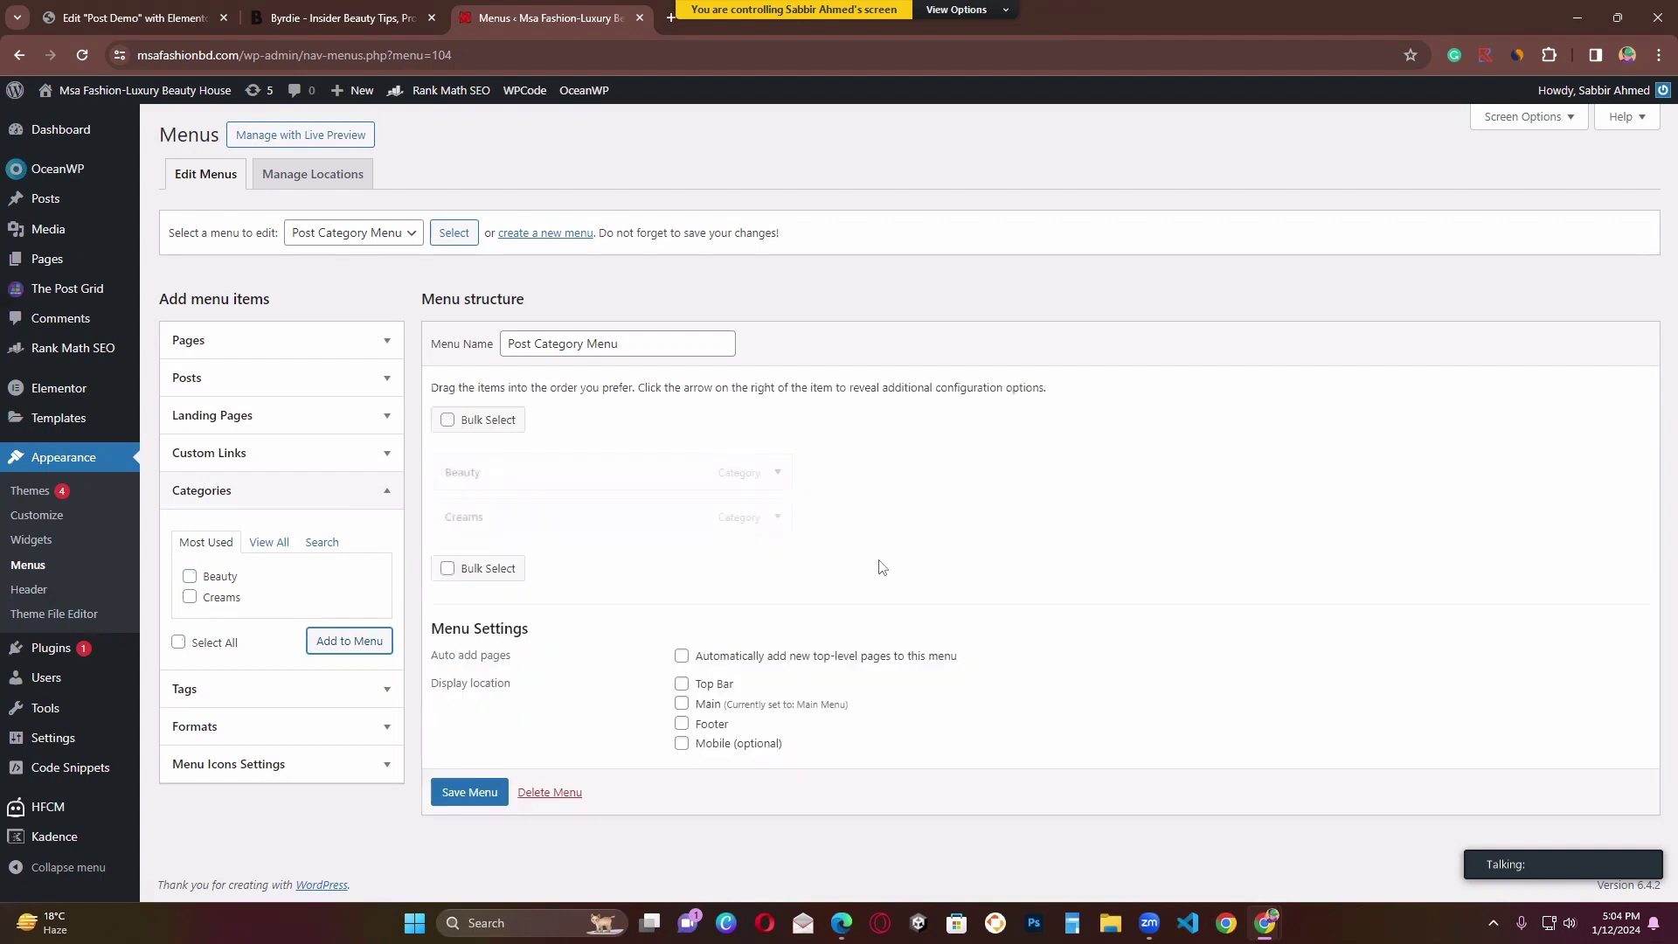
pyautogui.click(467, 802)
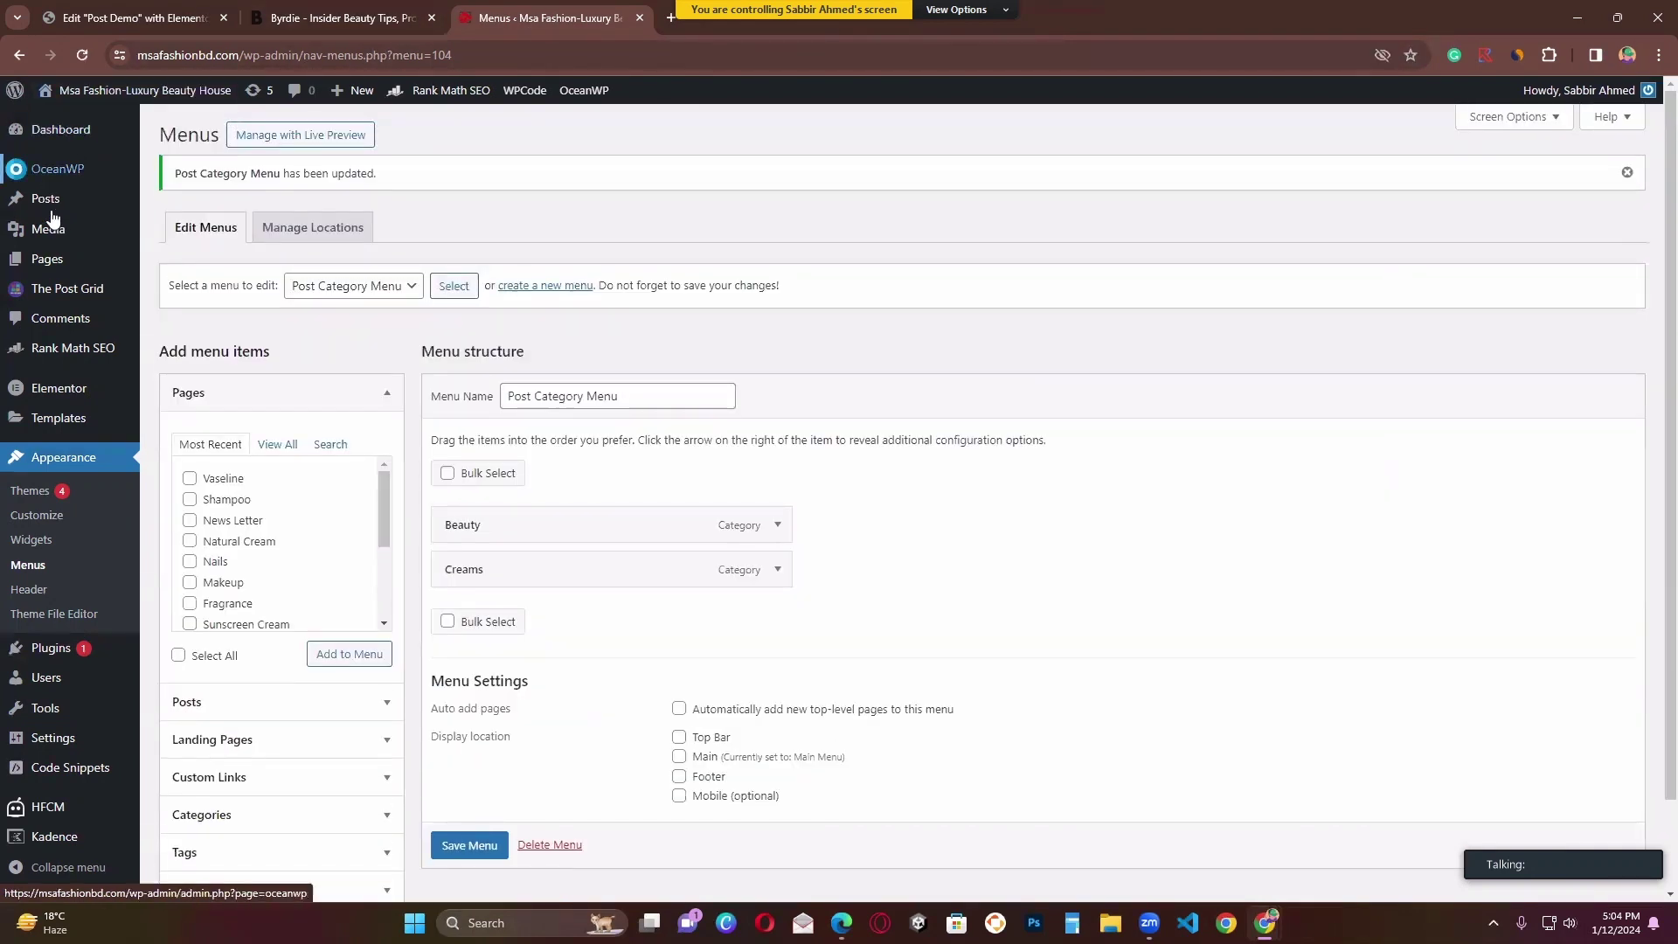
# Step: Open the list of all posts in a new browser tab
pyautogui.moveTo(53, 199)
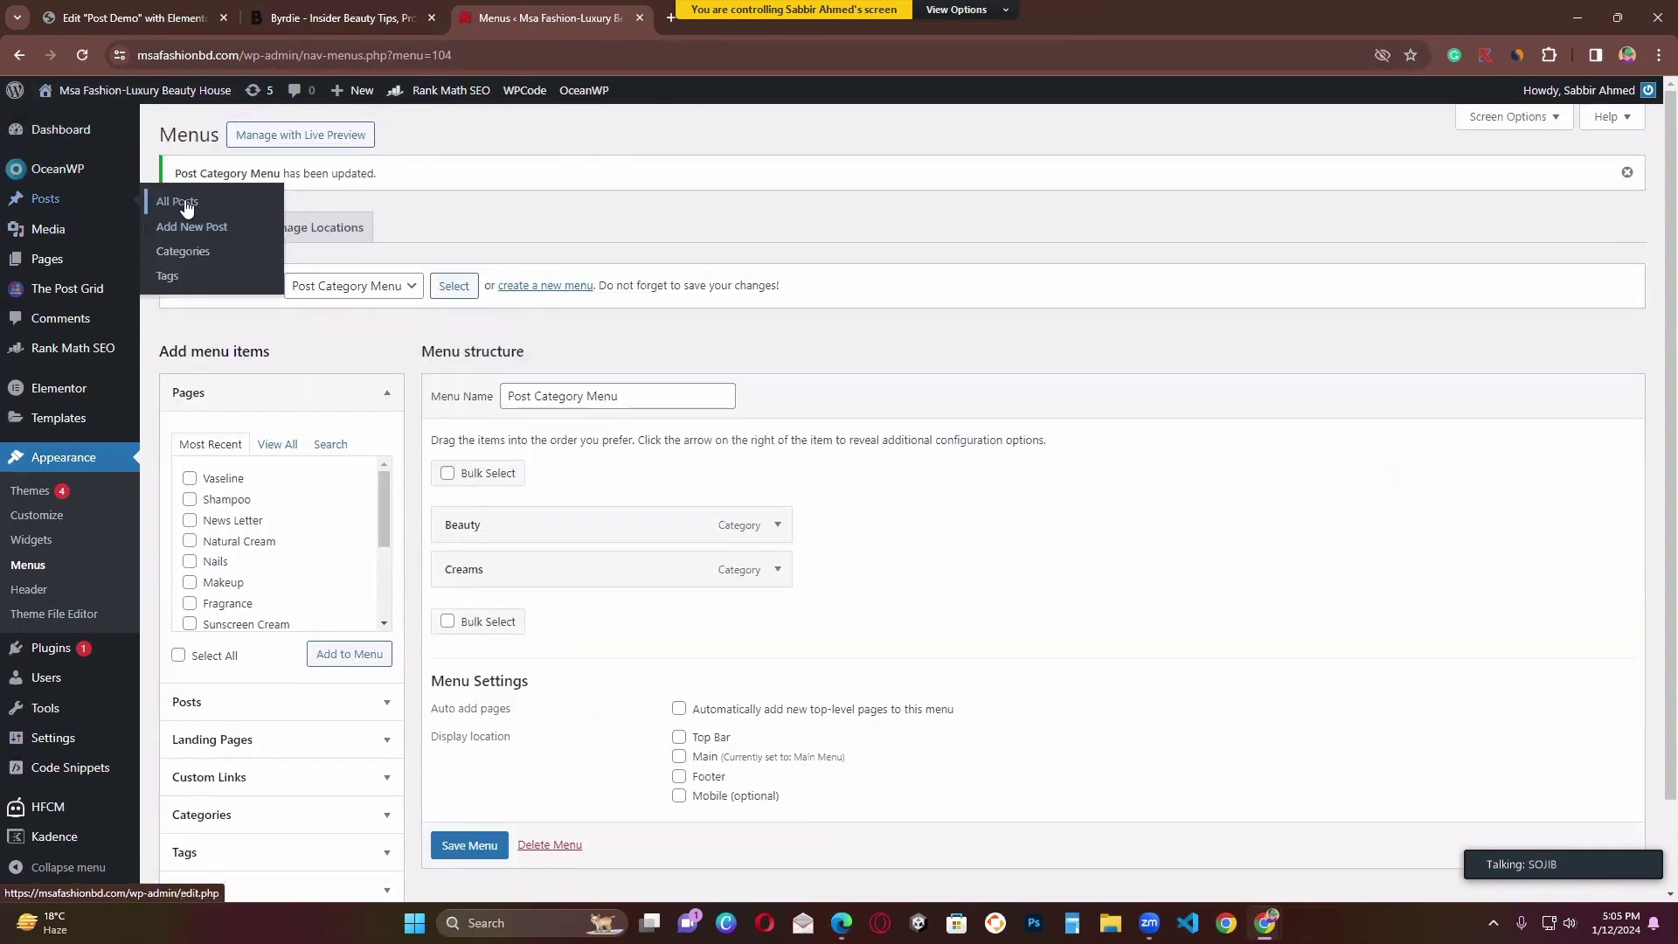
pyautogui.rightClick(184, 202)
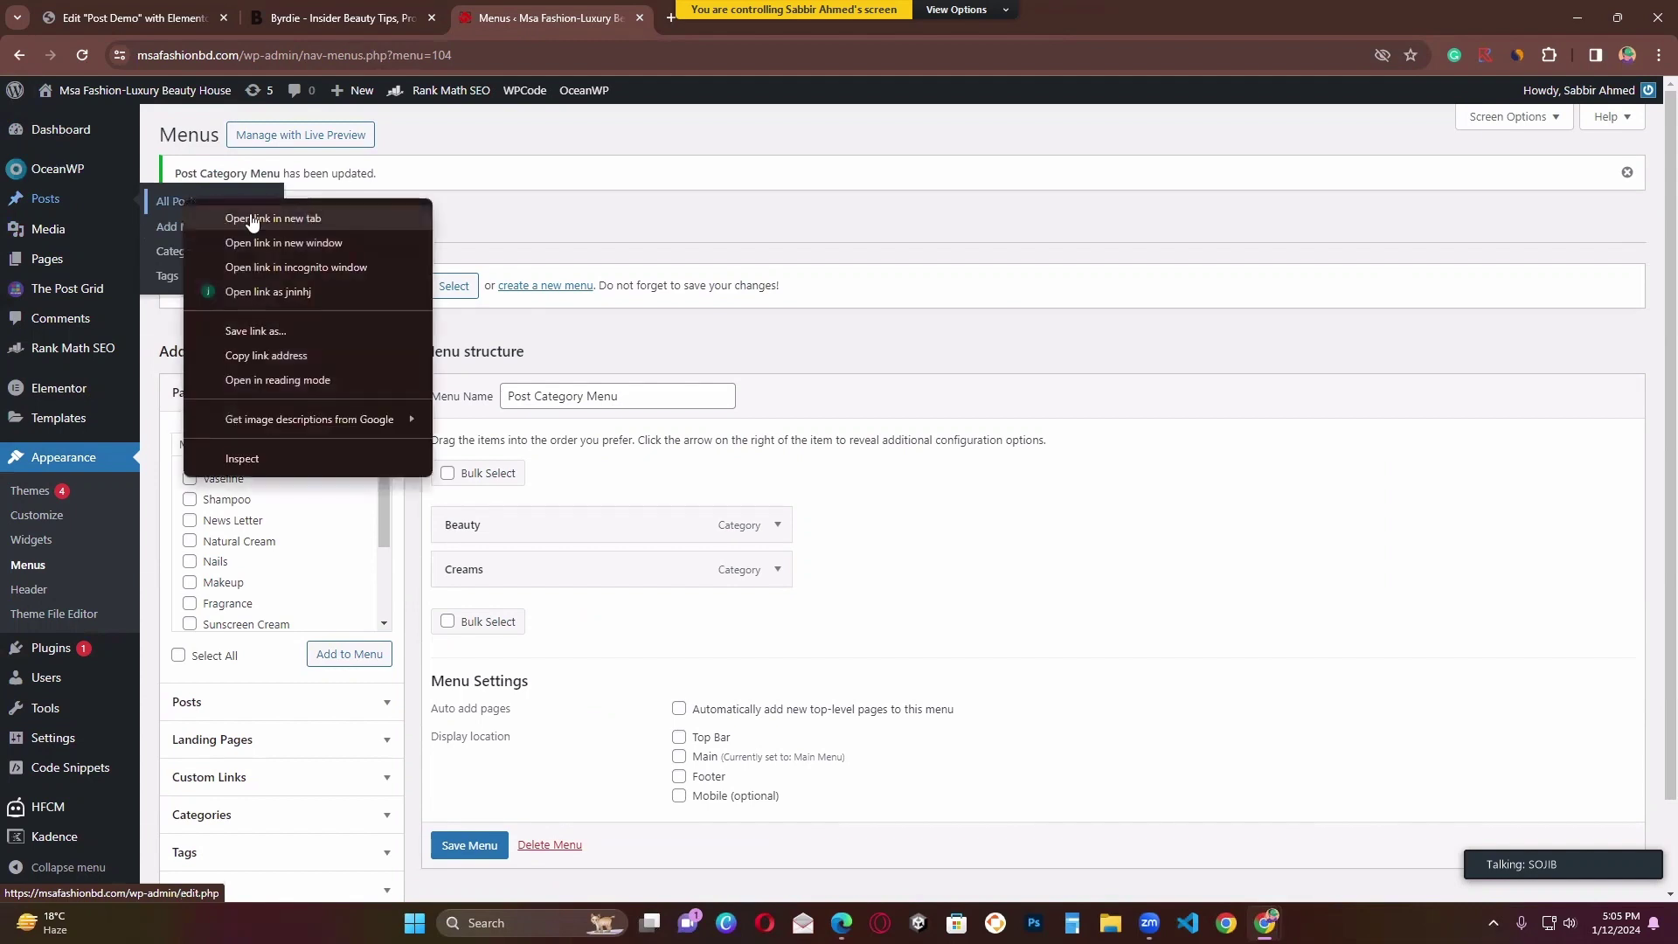
pyautogui.click(251, 219)
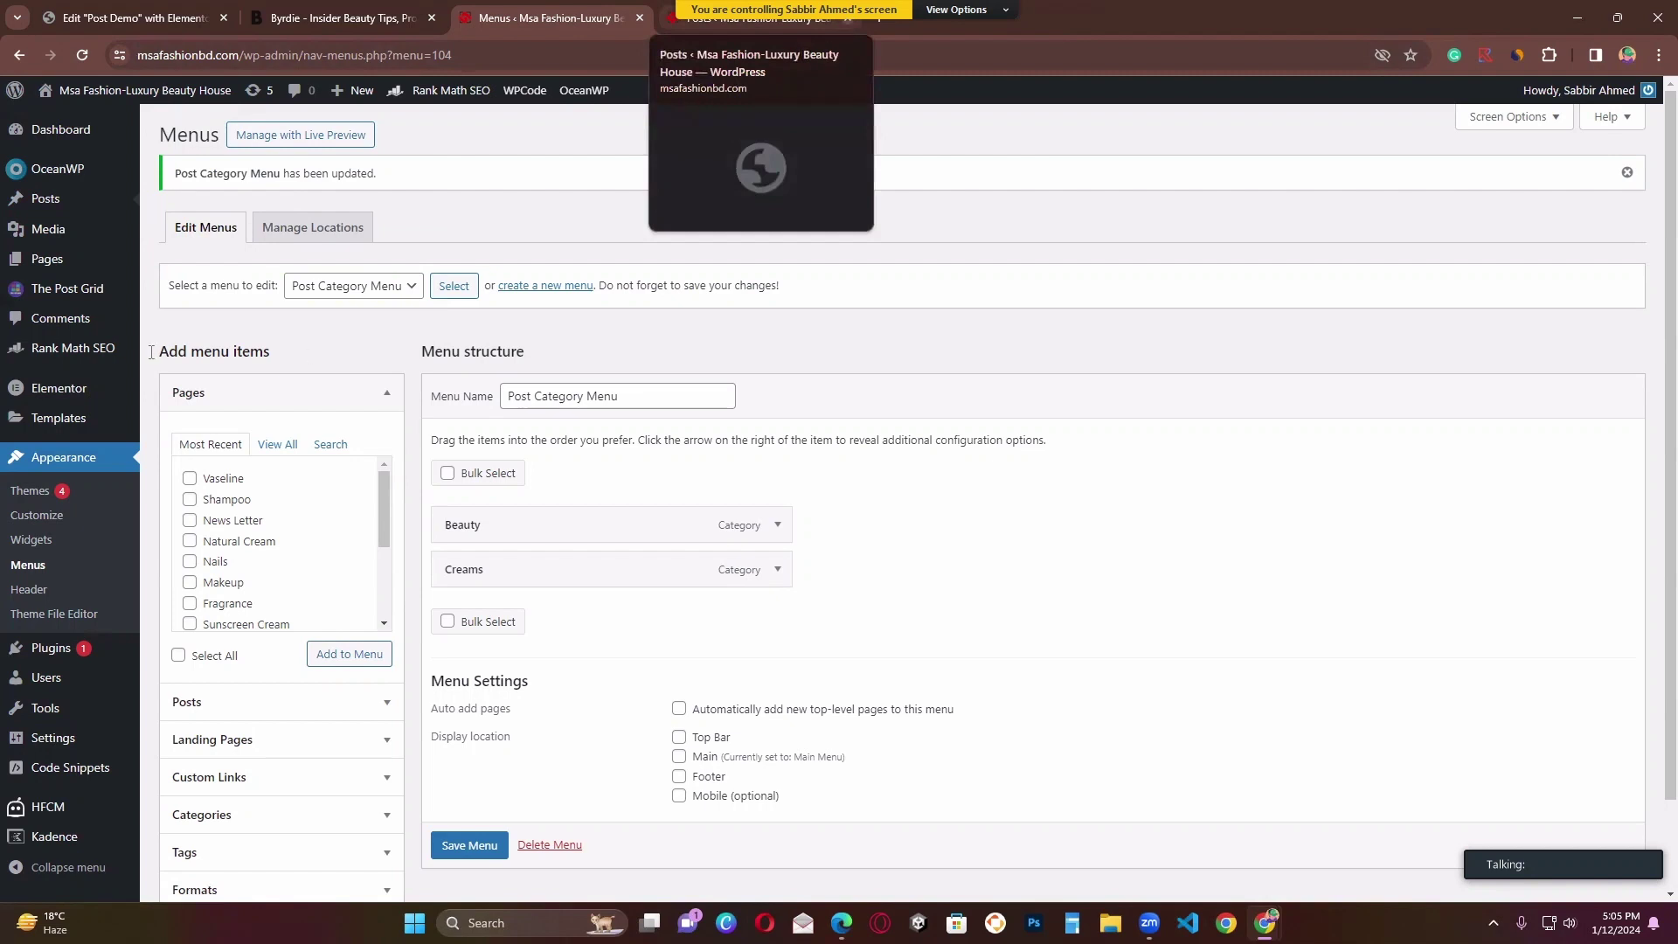
# Step: Compare the Post Demo page with Byrdie's The Latest section and the saved Post Category Menu
pyautogui.click(136, 18)
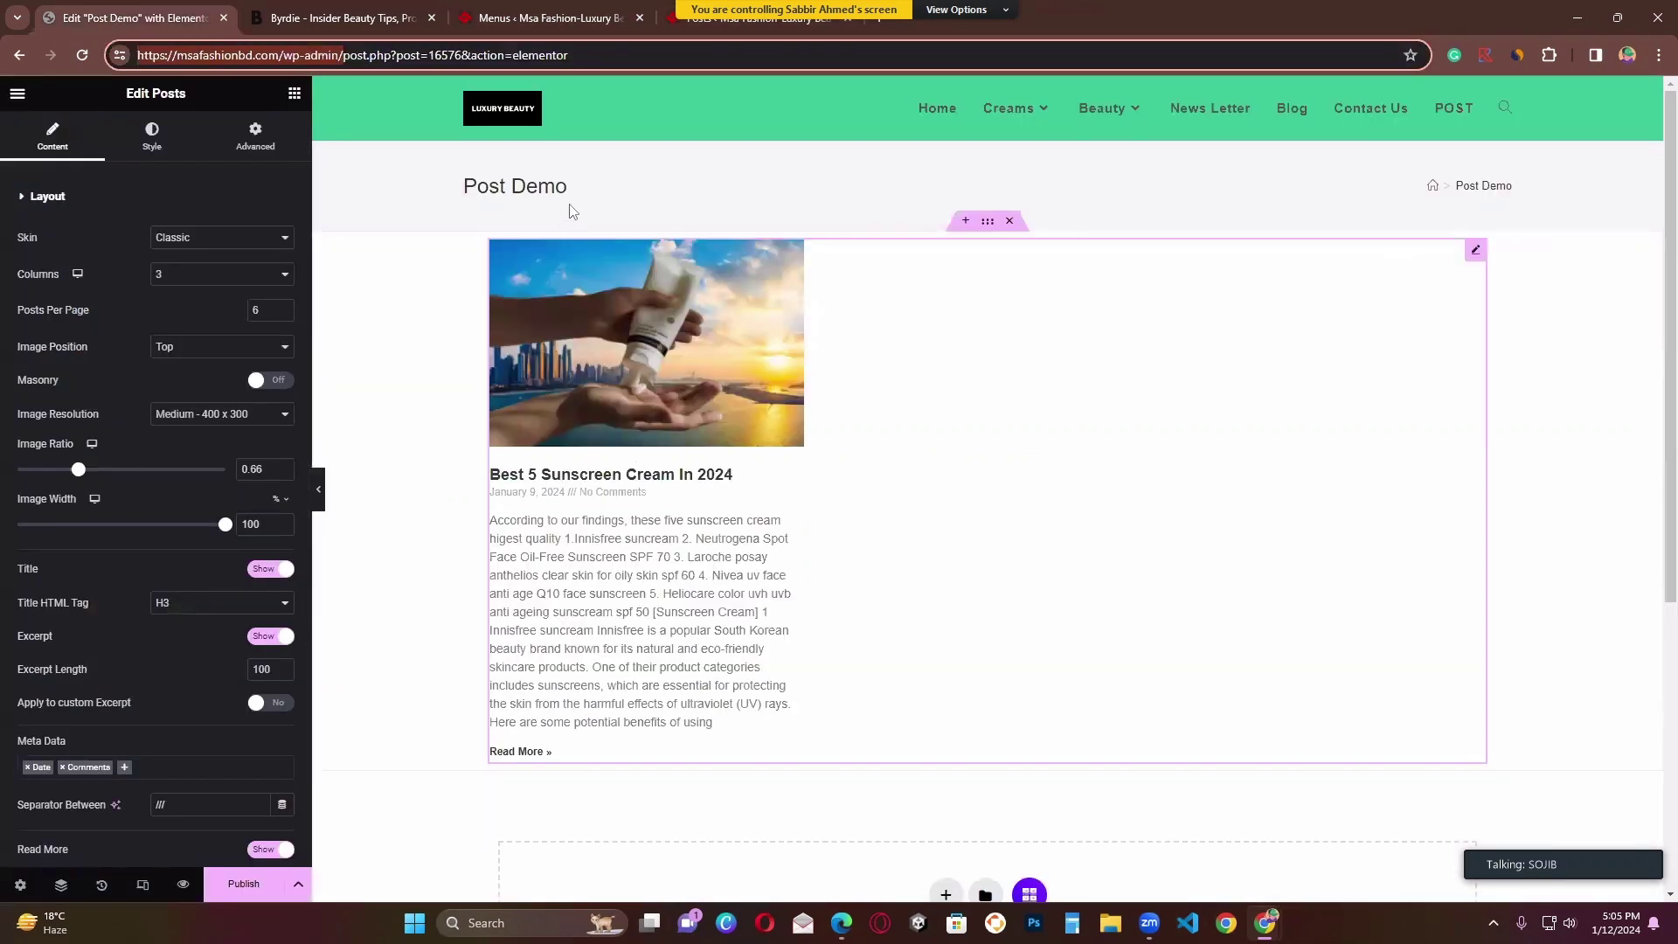
pyautogui.click(269, 11)
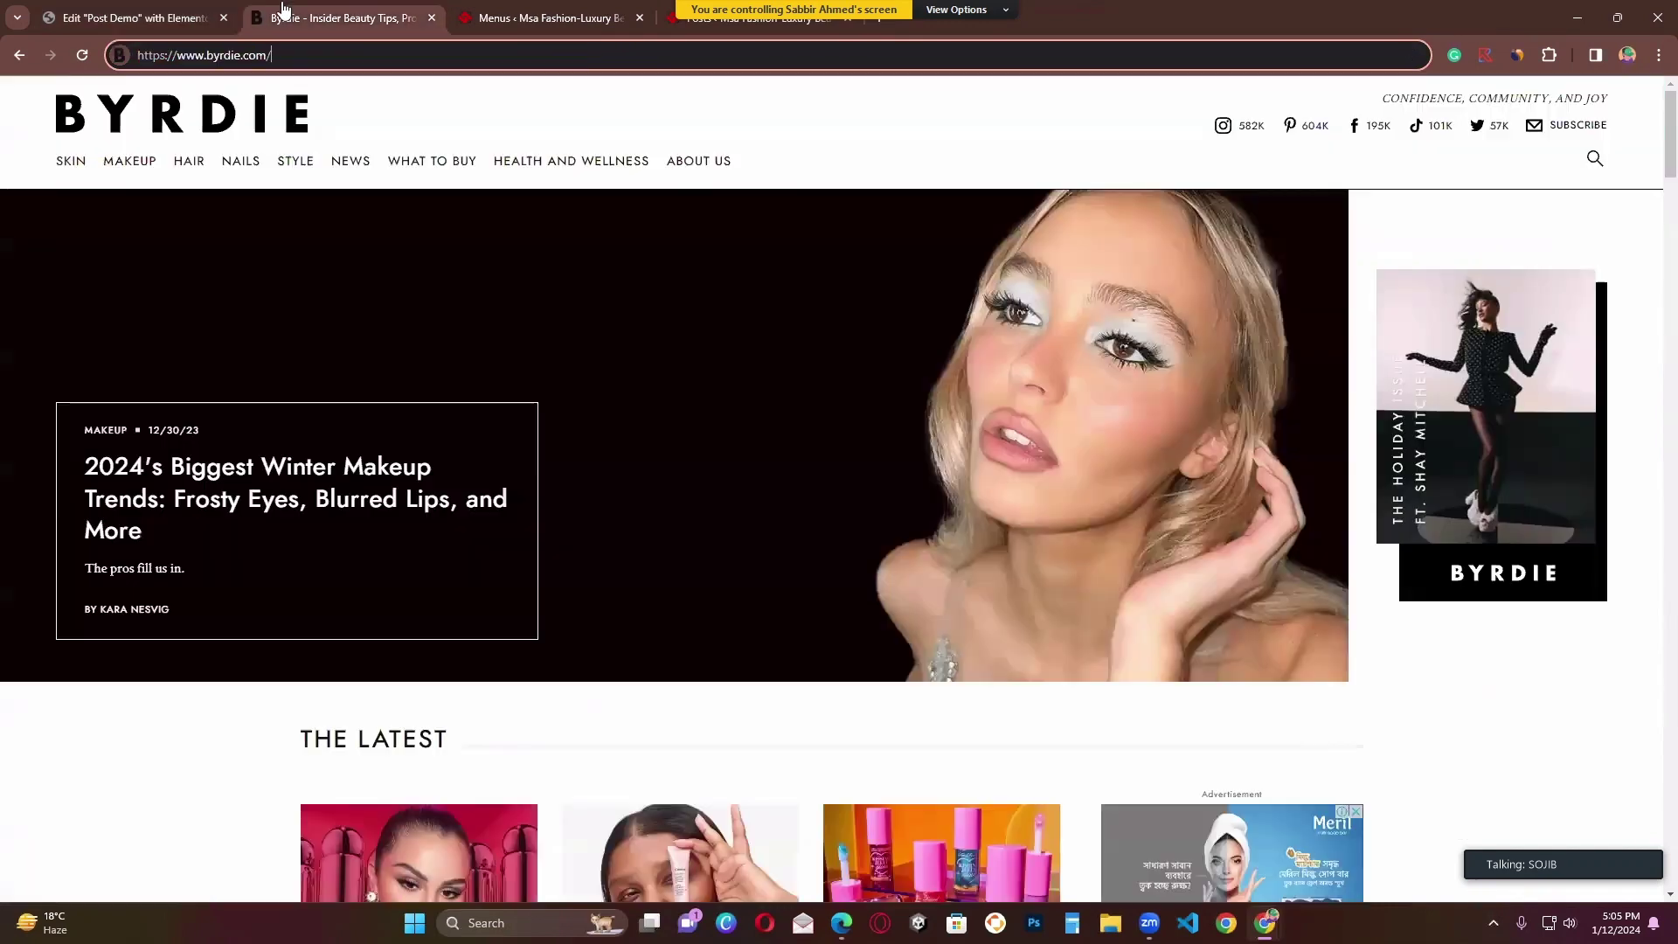
pyautogui.scroll(-5, 407, 673)
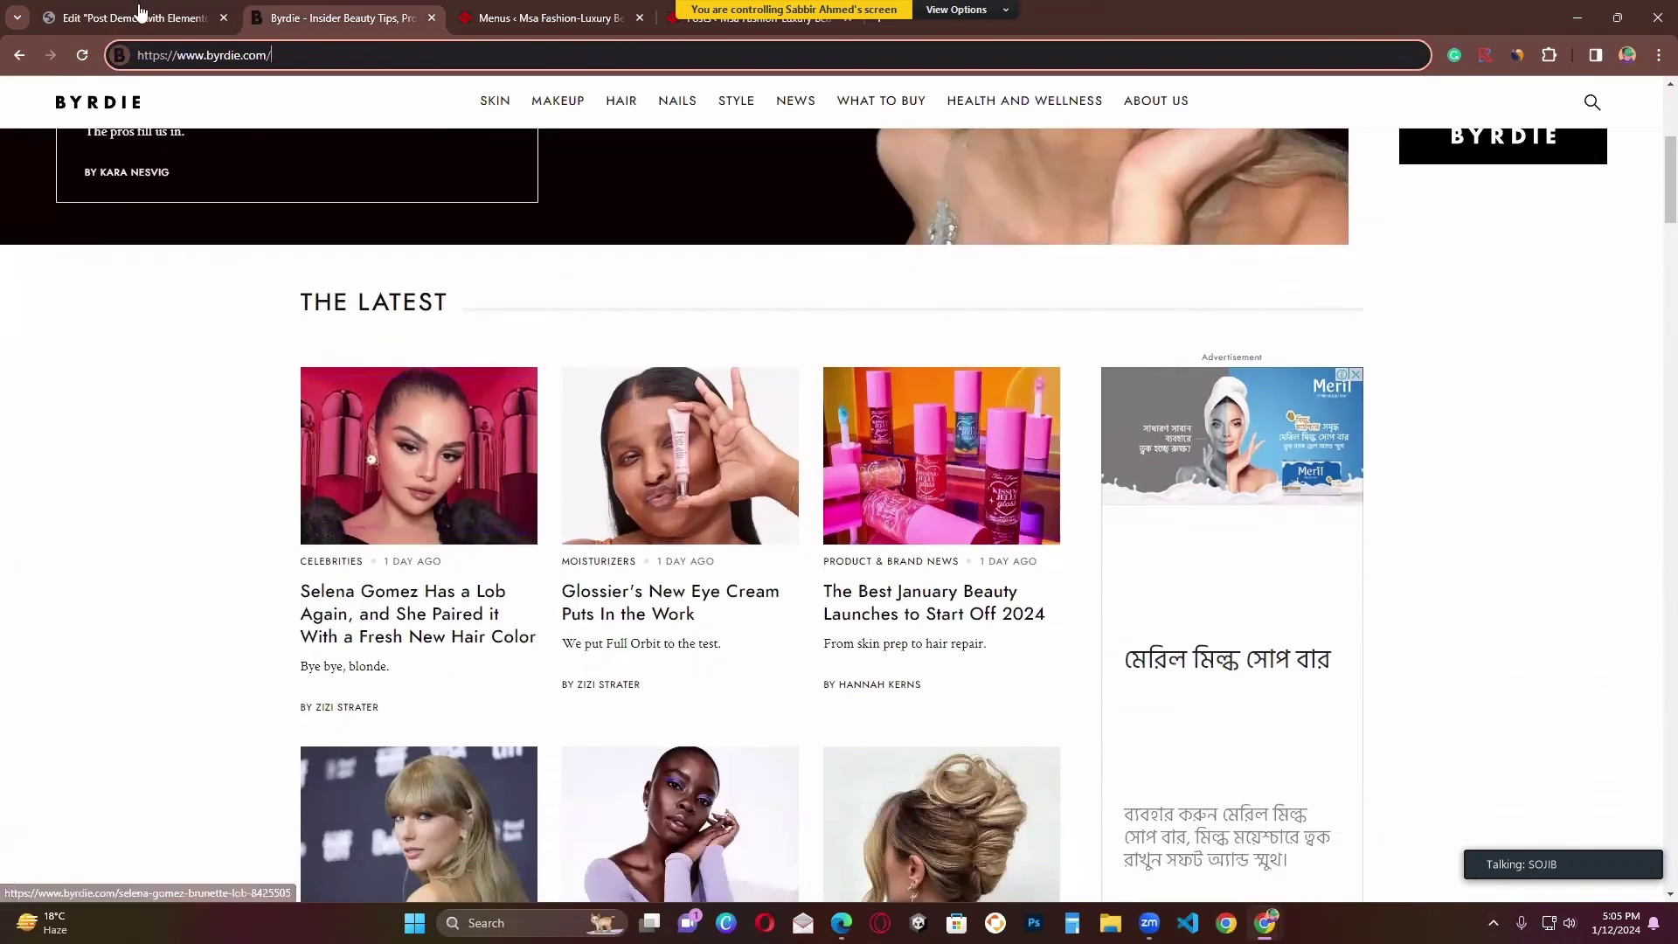
pyautogui.click(139, 12)
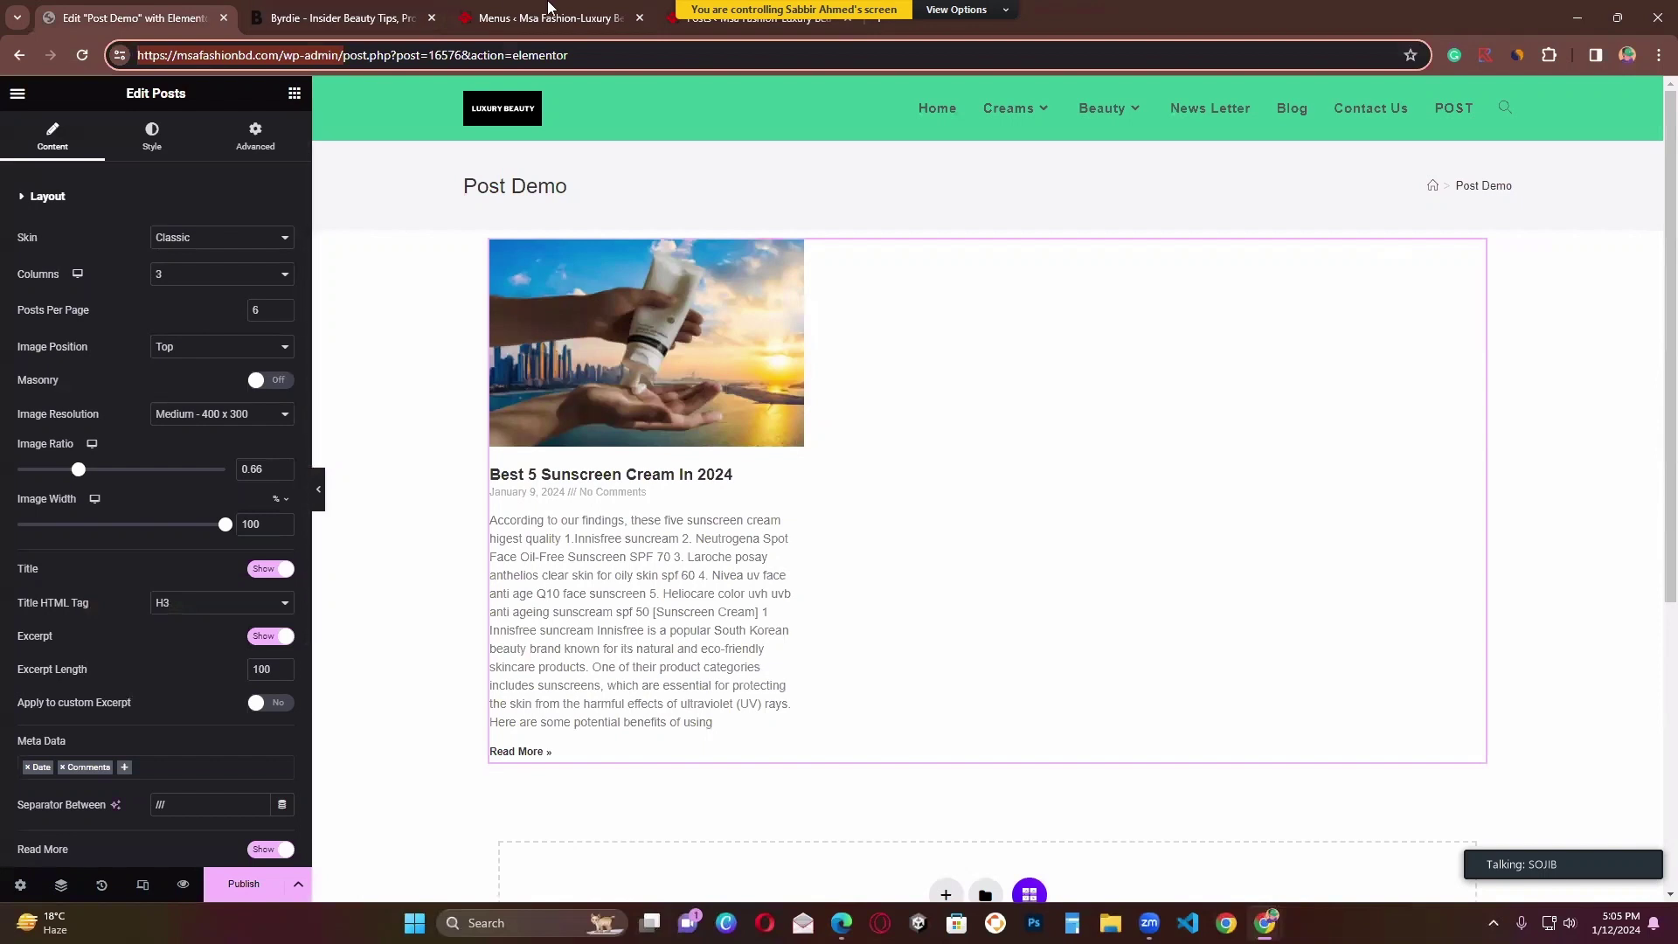
pyautogui.click(551, 11)
pyautogui.click(344, 11)
pyautogui.click(556, 10)
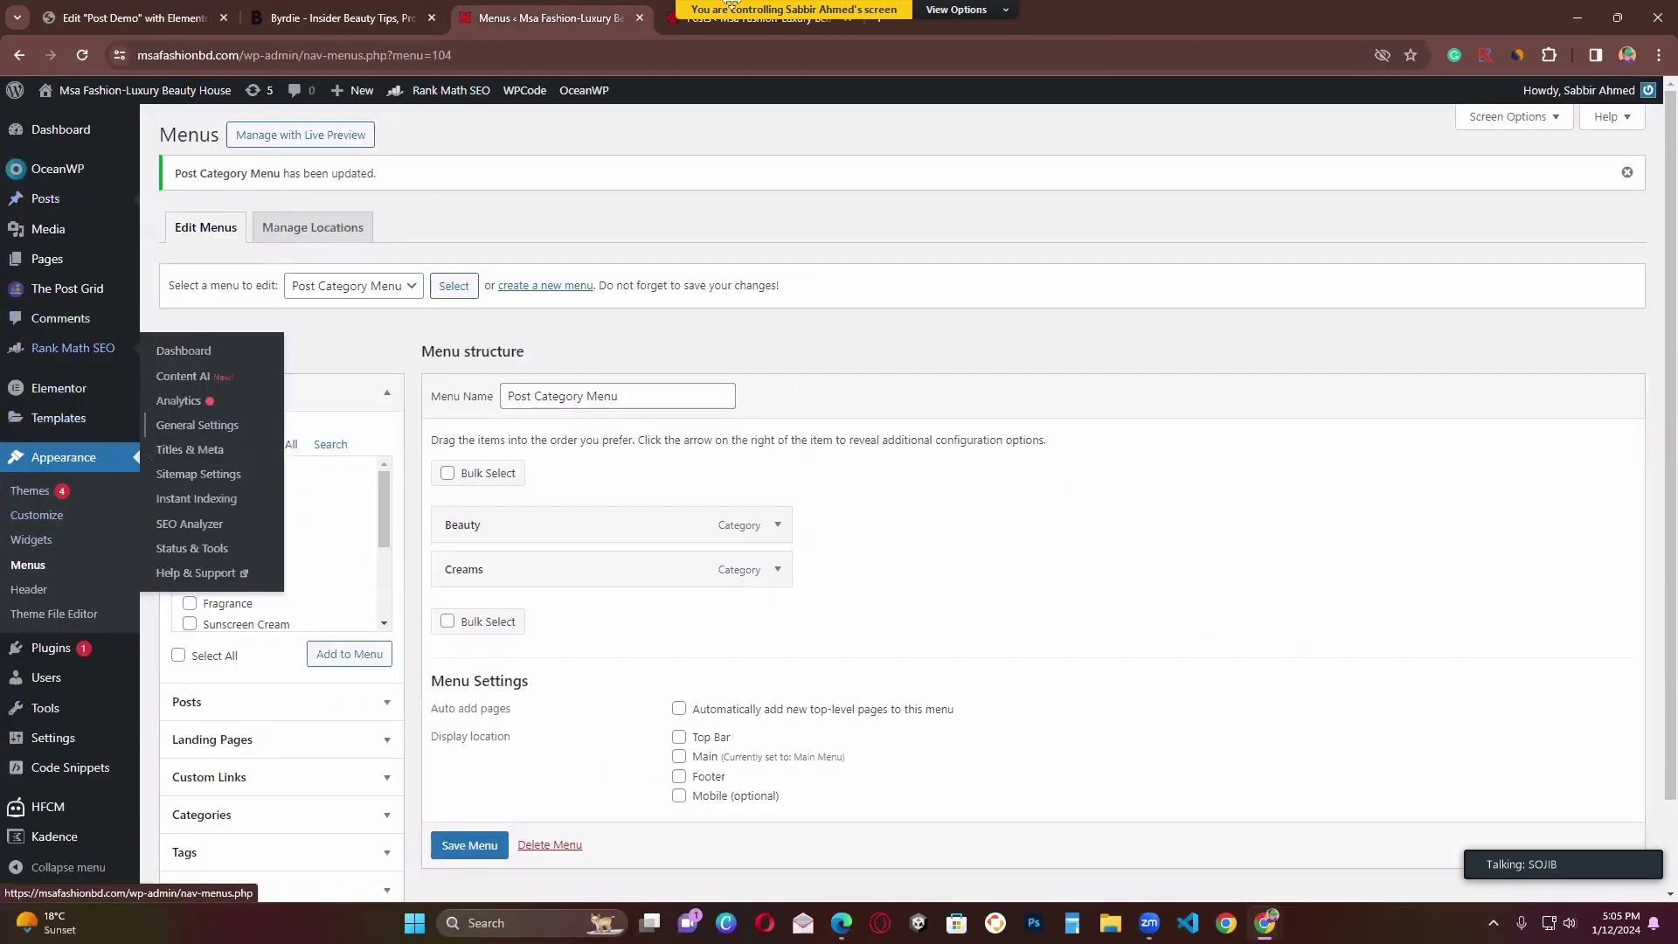
pyautogui.click(157, 12)
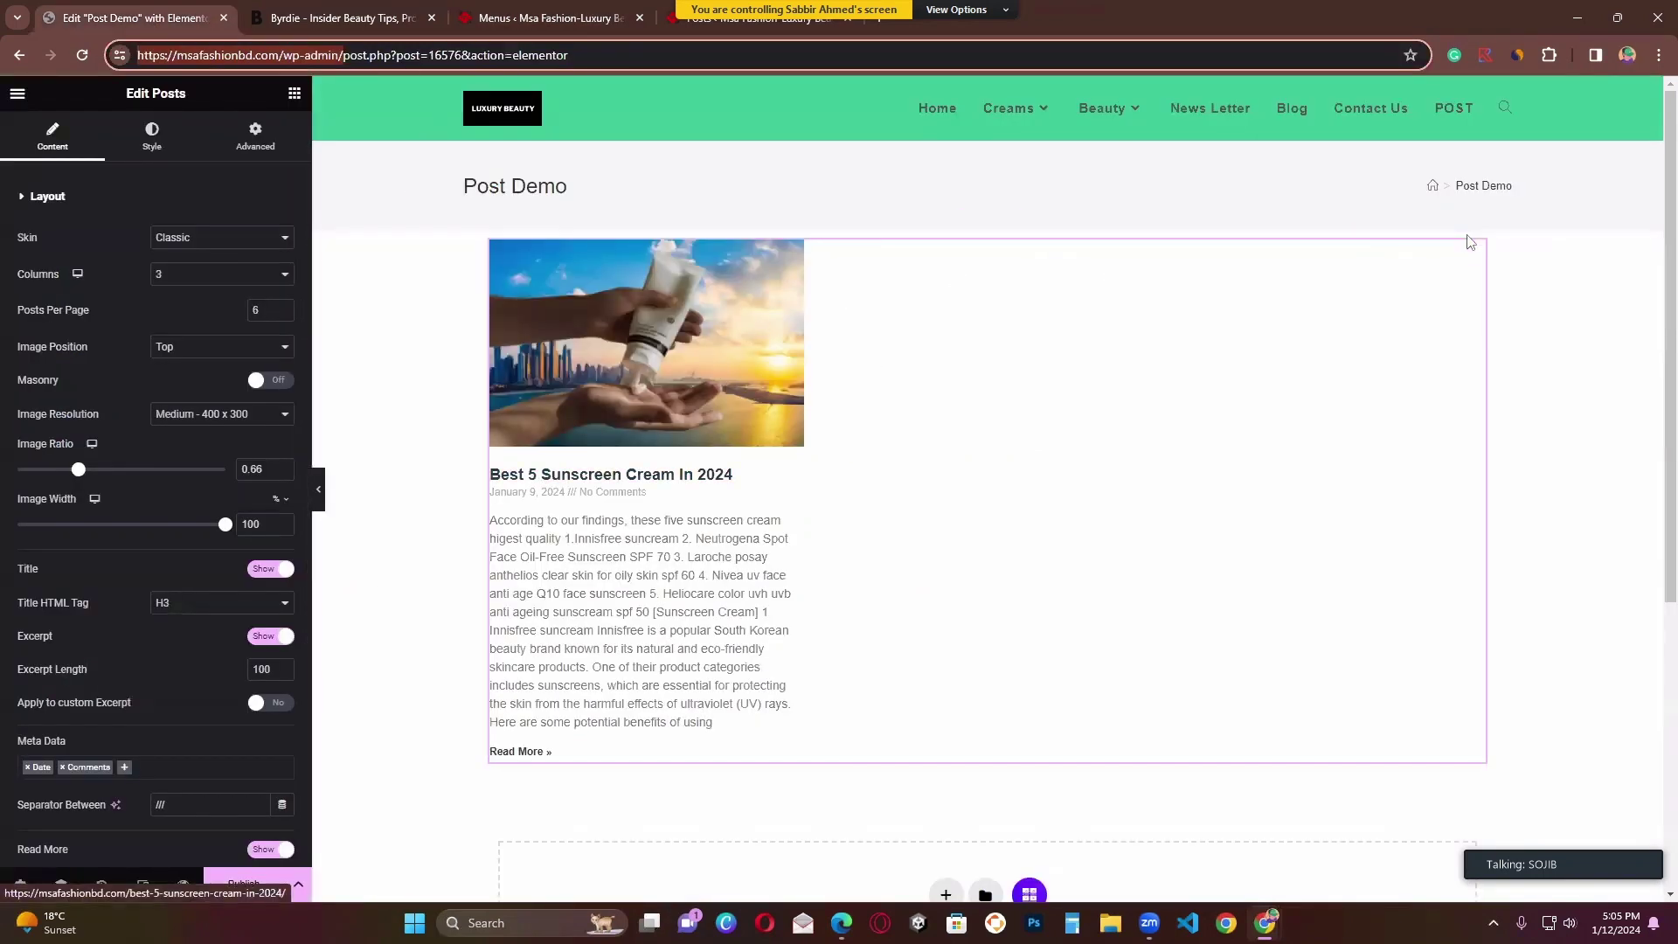
# Step: Reload the Post Demo editor without saving and check the posts in the refreshed Posts widget
pyautogui.click(1477, 253)
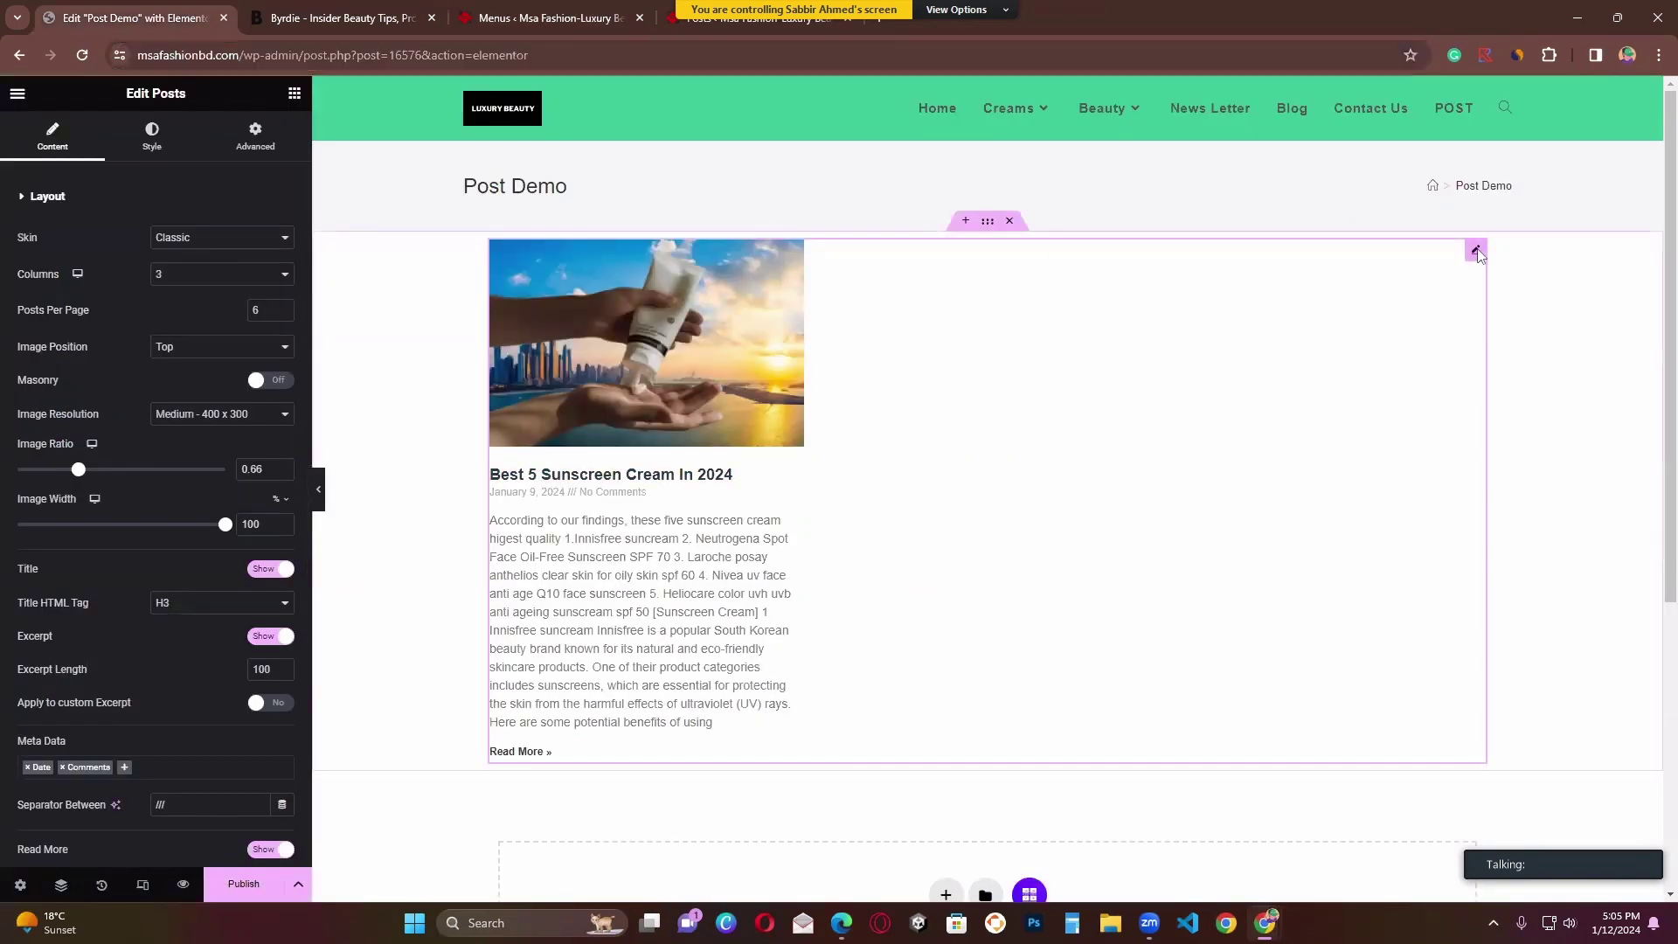
pyautogui.click(81, 55)
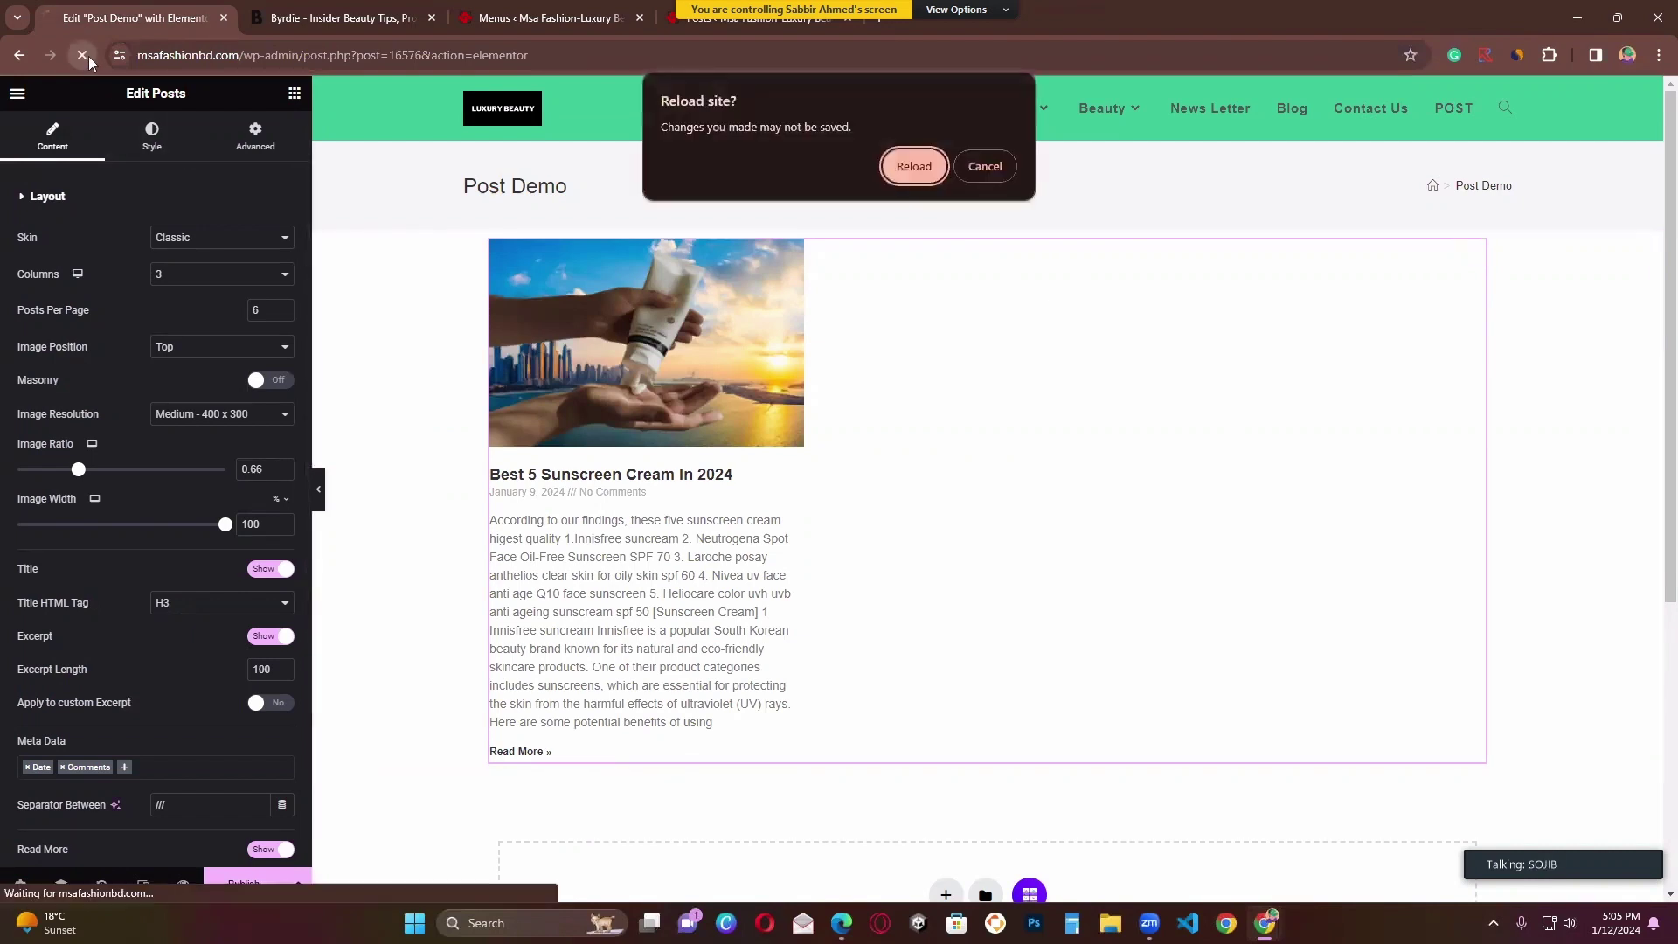
pyautogui.click(914, 167)
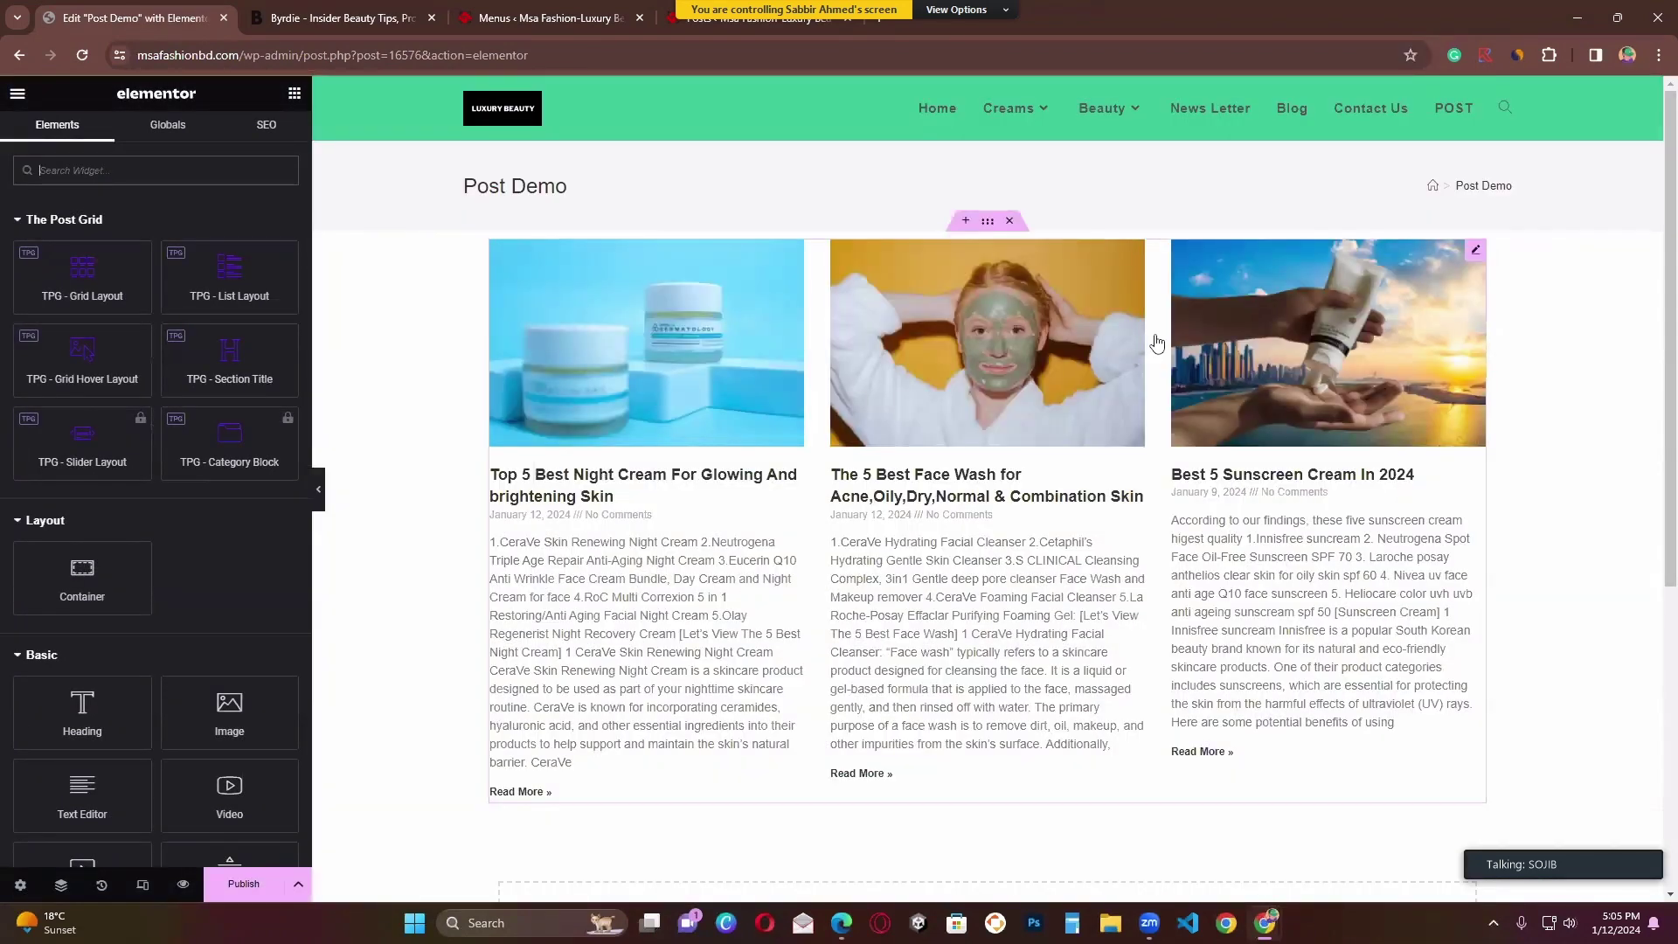
pyautogui.scroll(-3, 702, 463)
pyautogui.scroll(3, 513, 424)
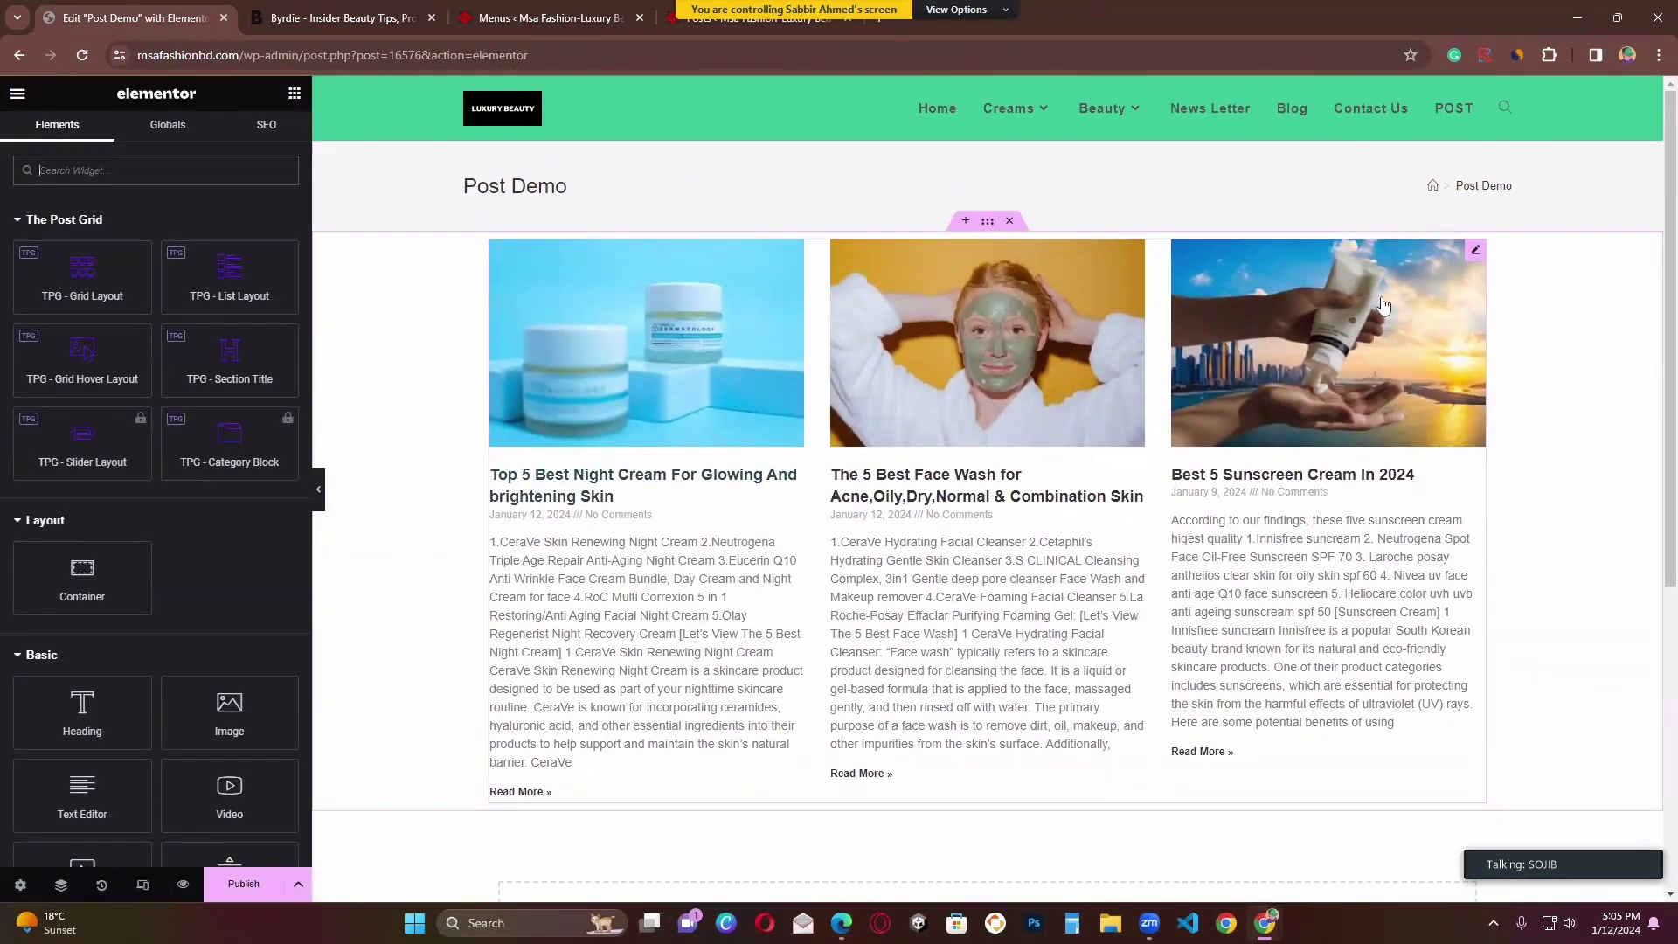
# Step: Publish the Post Demo page with its Posts widget
pyautogui.click(1475, 253)
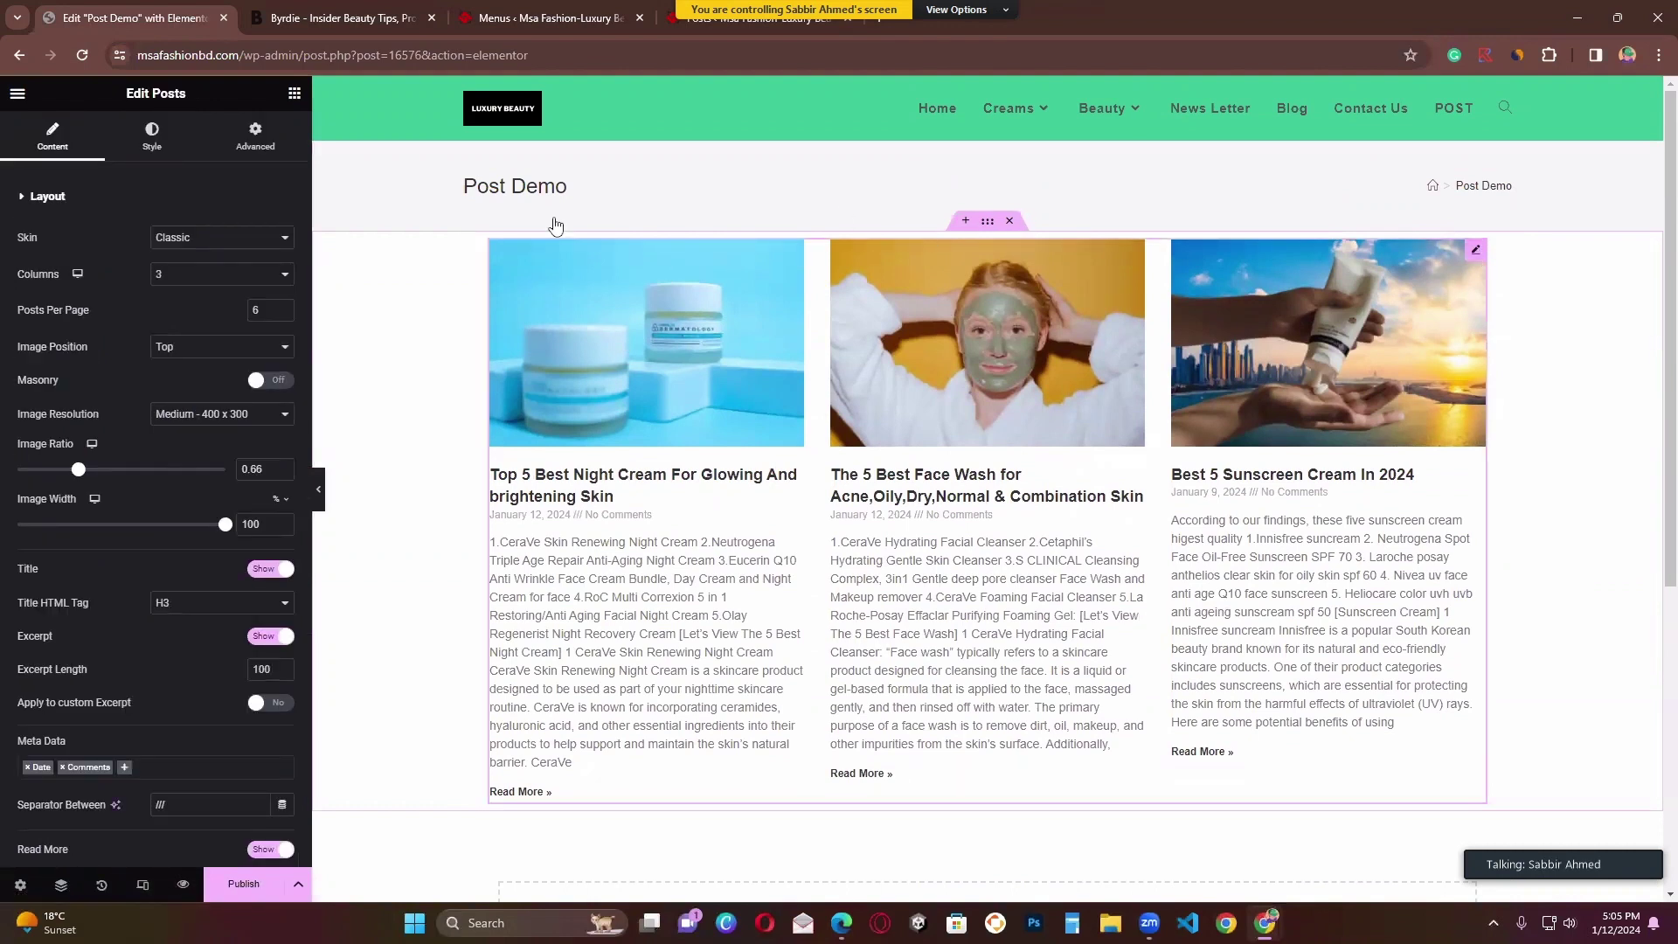
pyautogui.click(294, 95)
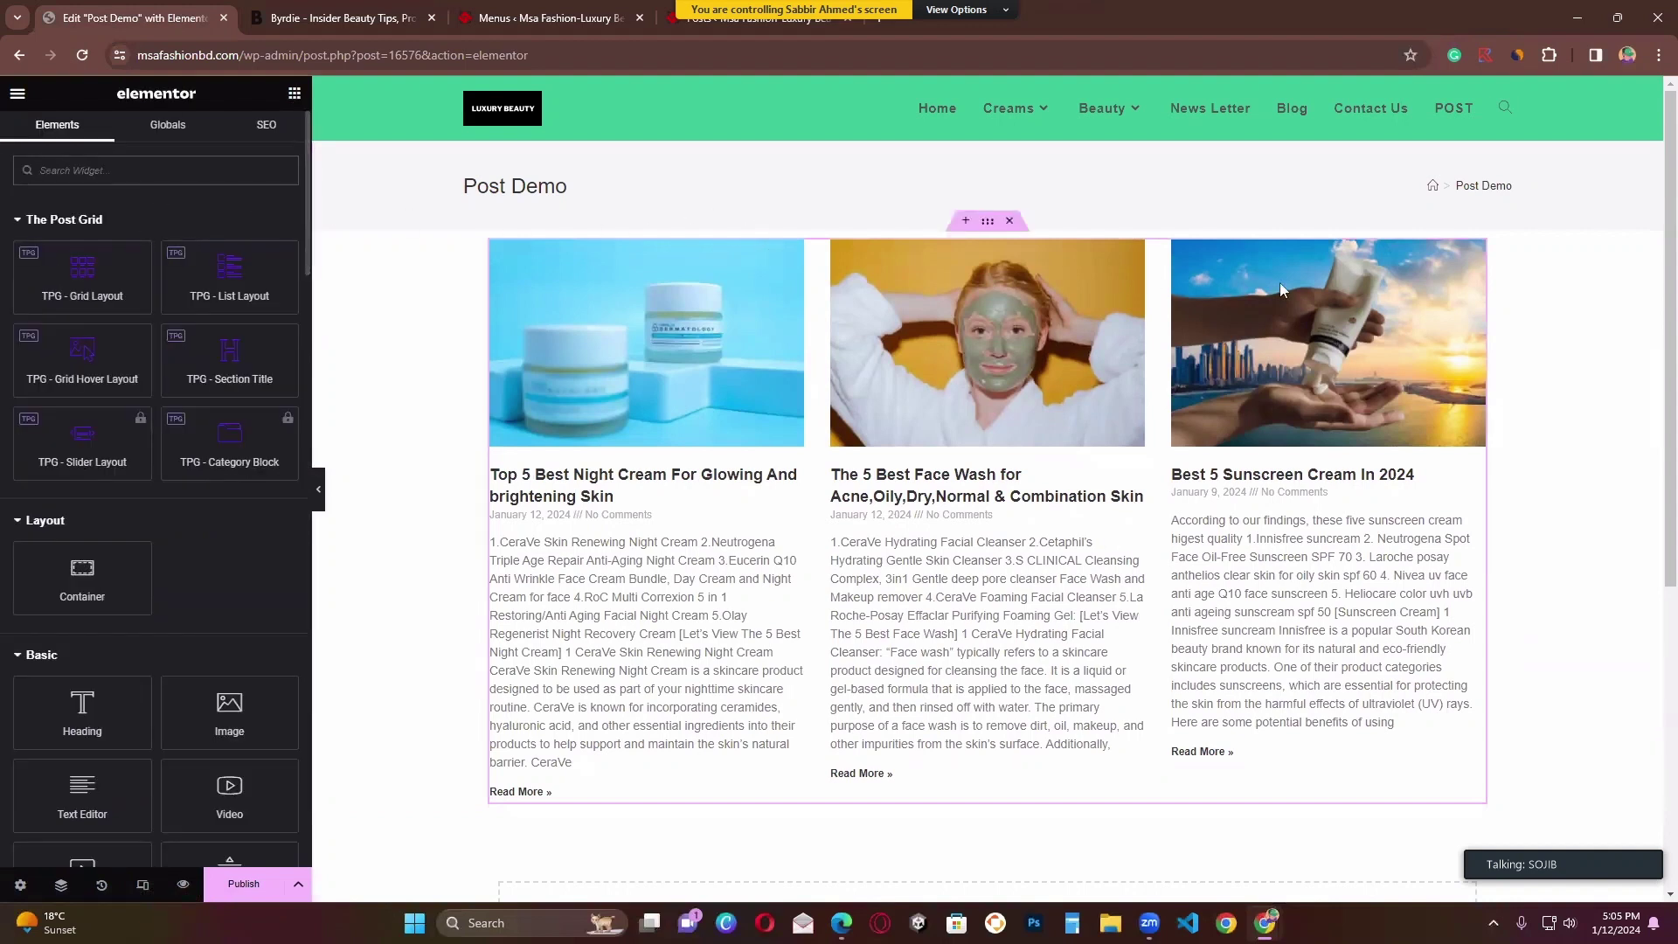
pyautogui.click(244, 884)
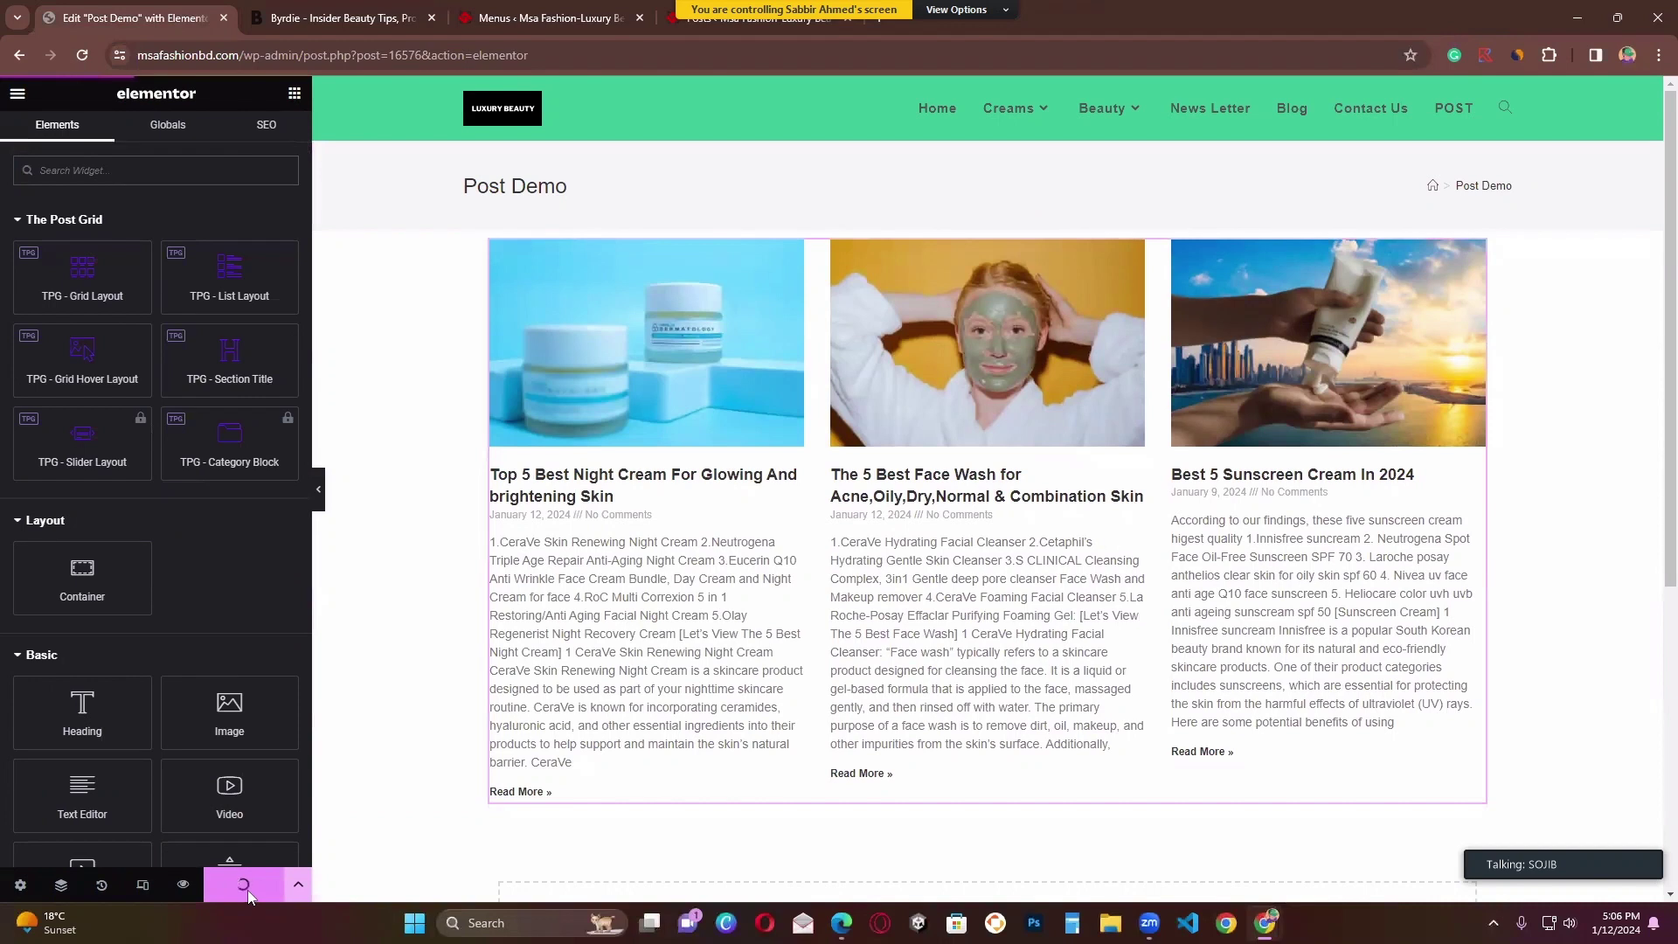
# Step: Open the Elementor Theme Builder from the site's admin area and start a new Archive template
pyautogui.click(536, 16)
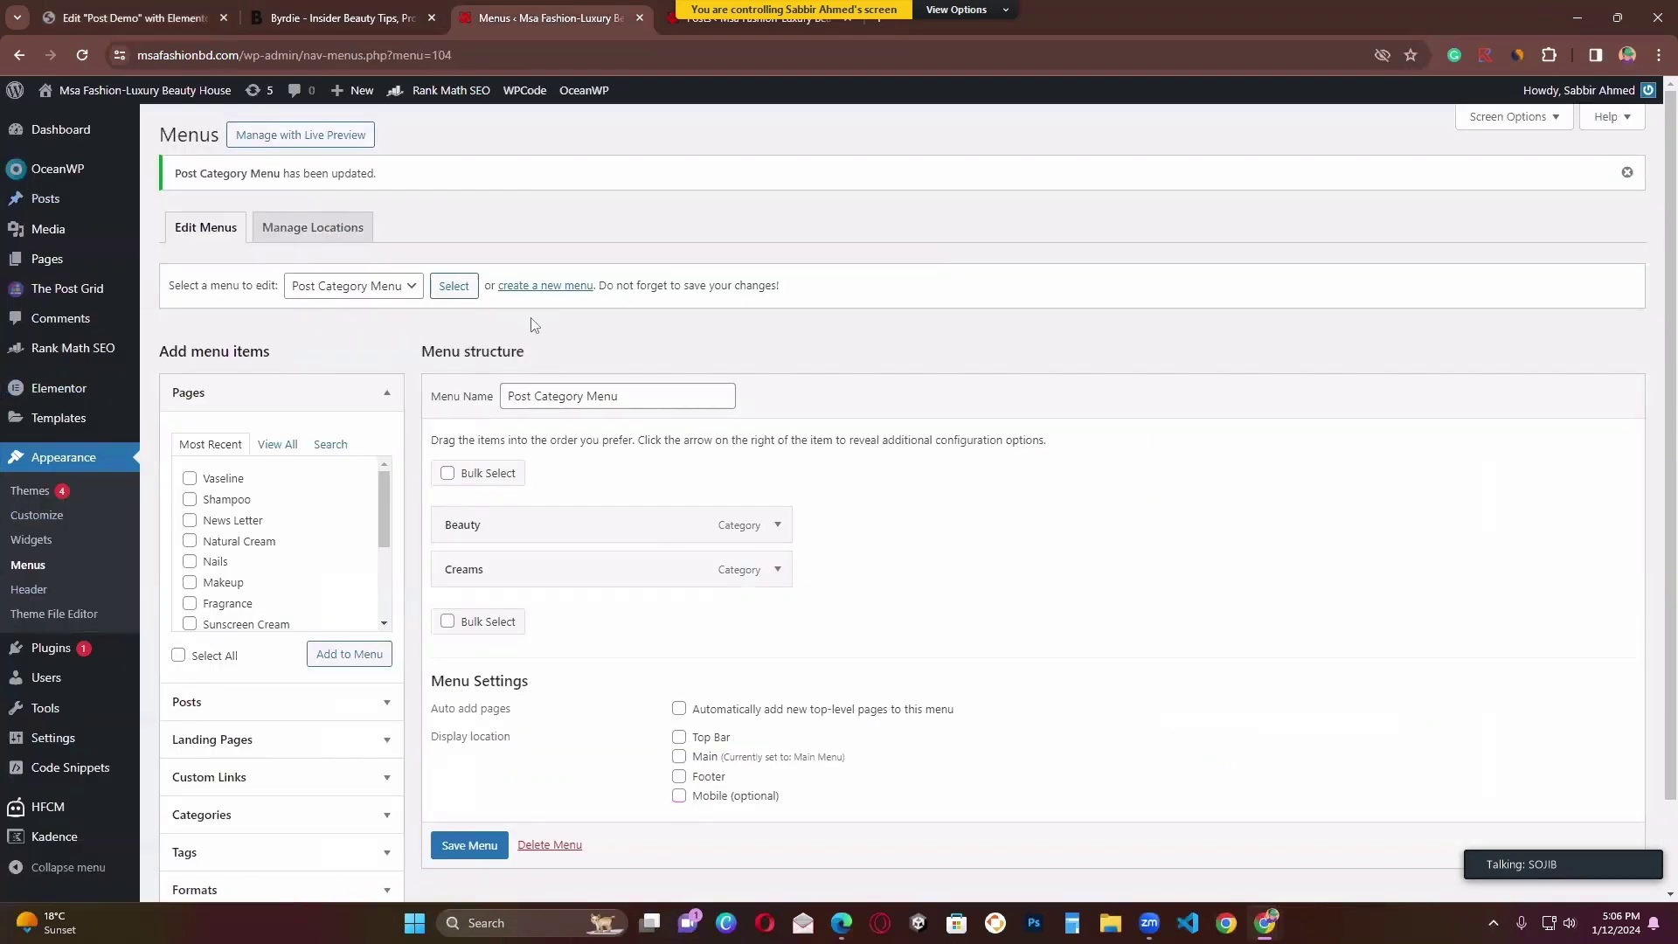
pyautogui.moveTo(71, 392)
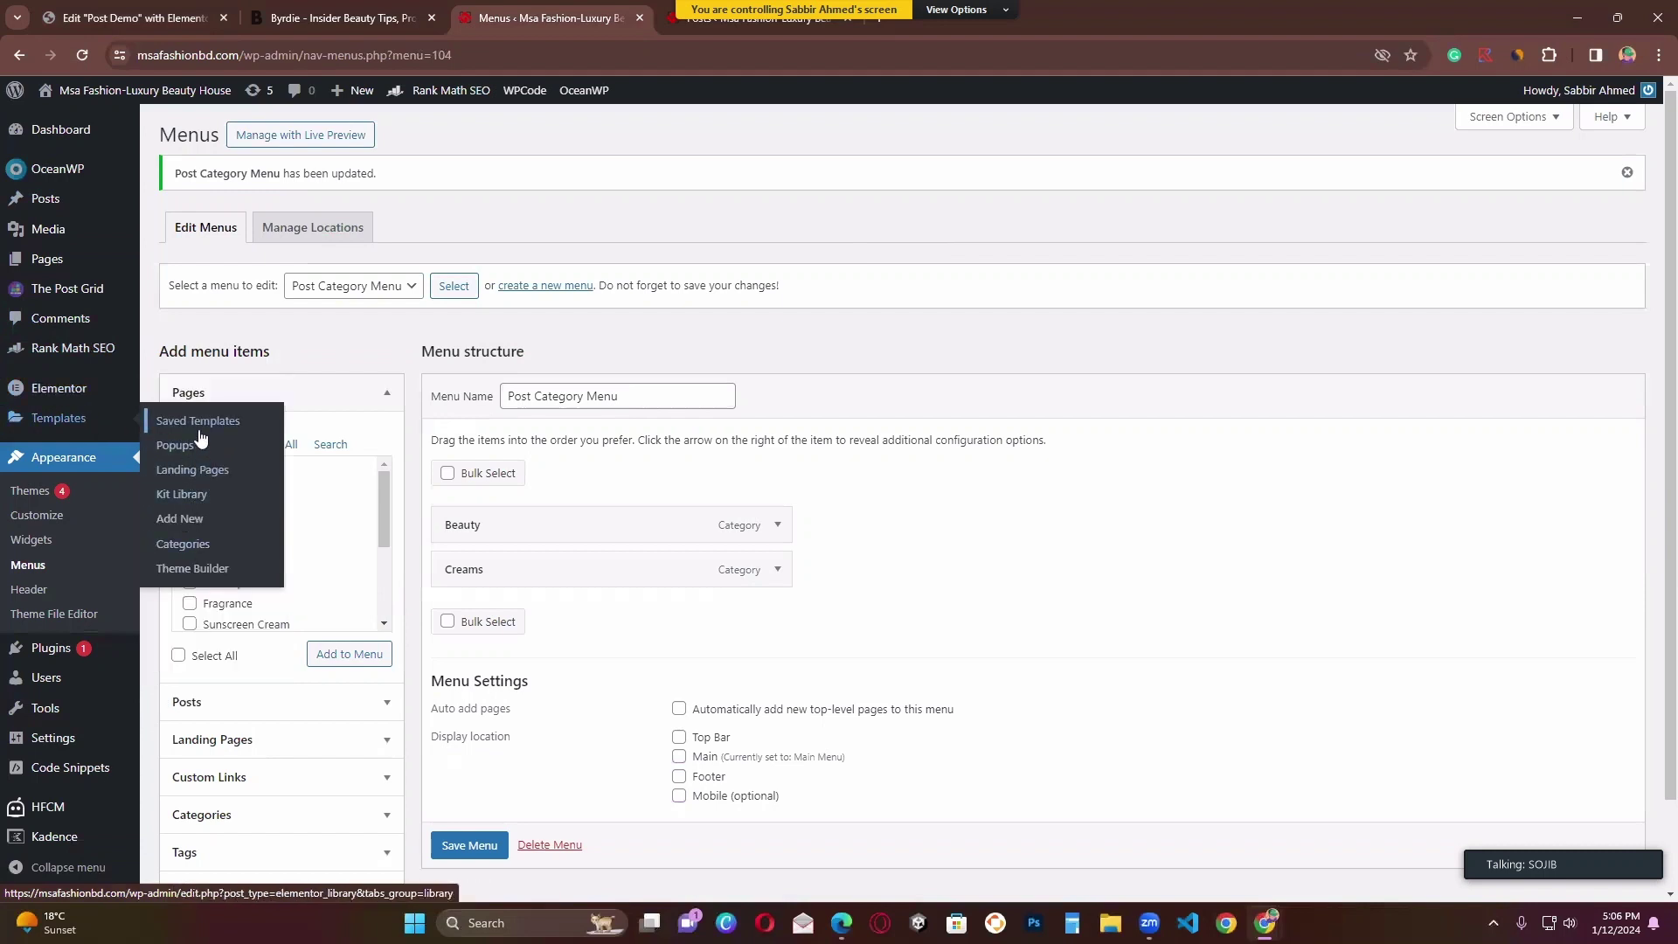
pyautogui.click(193, 569)
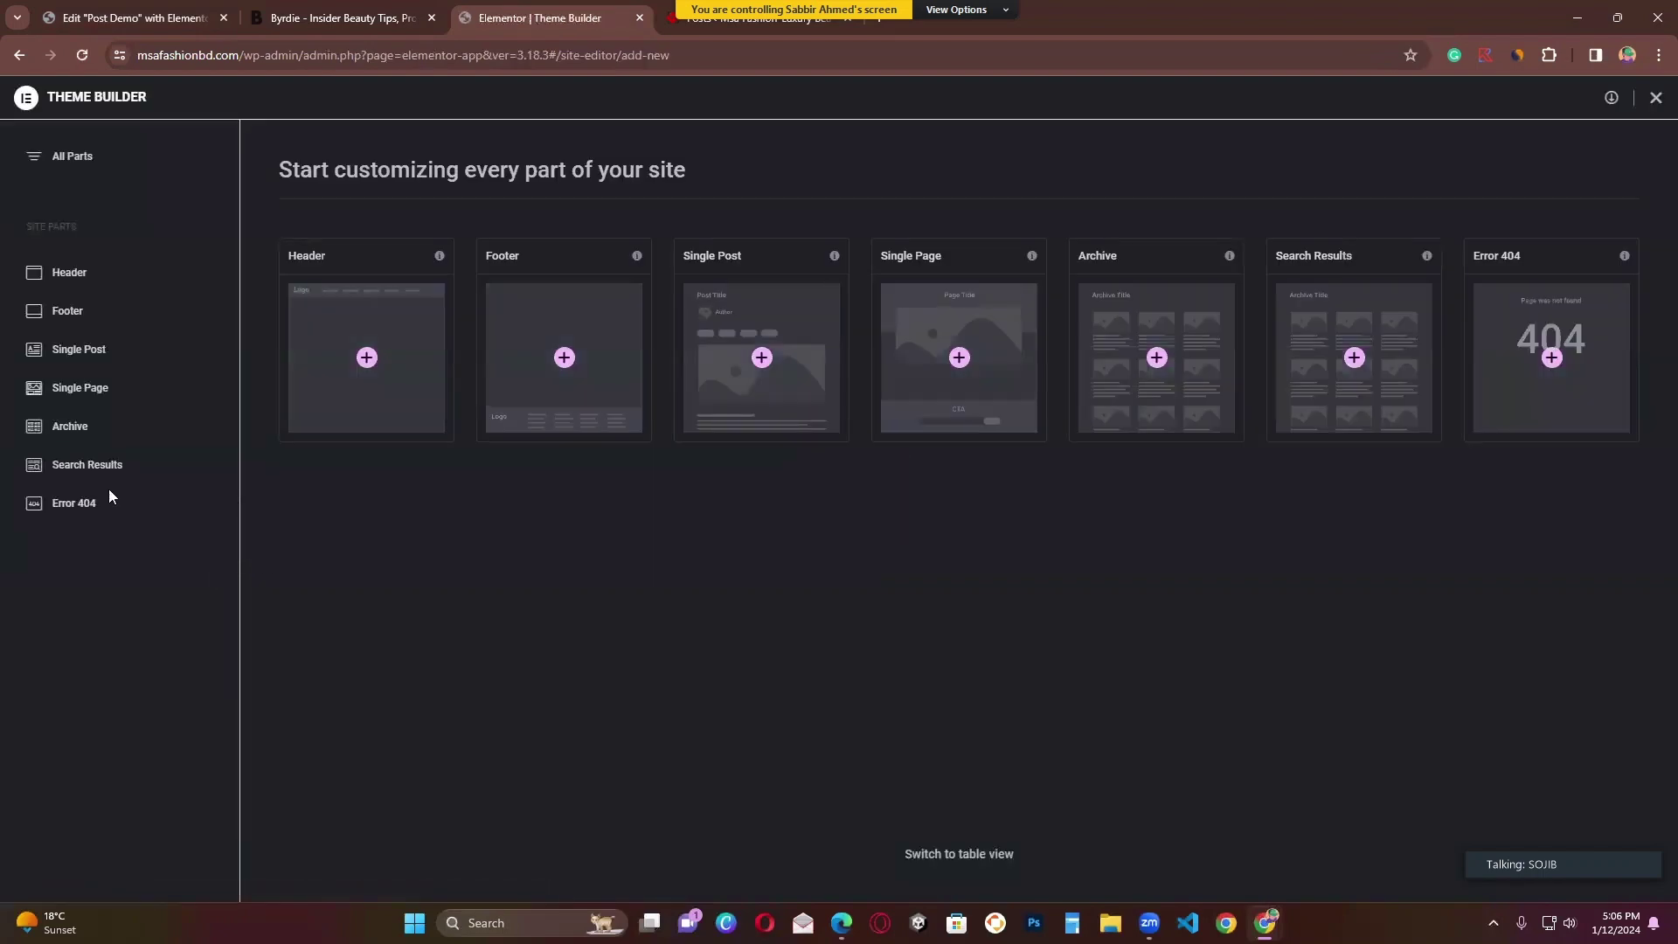
pyautogui.click(73, 428)
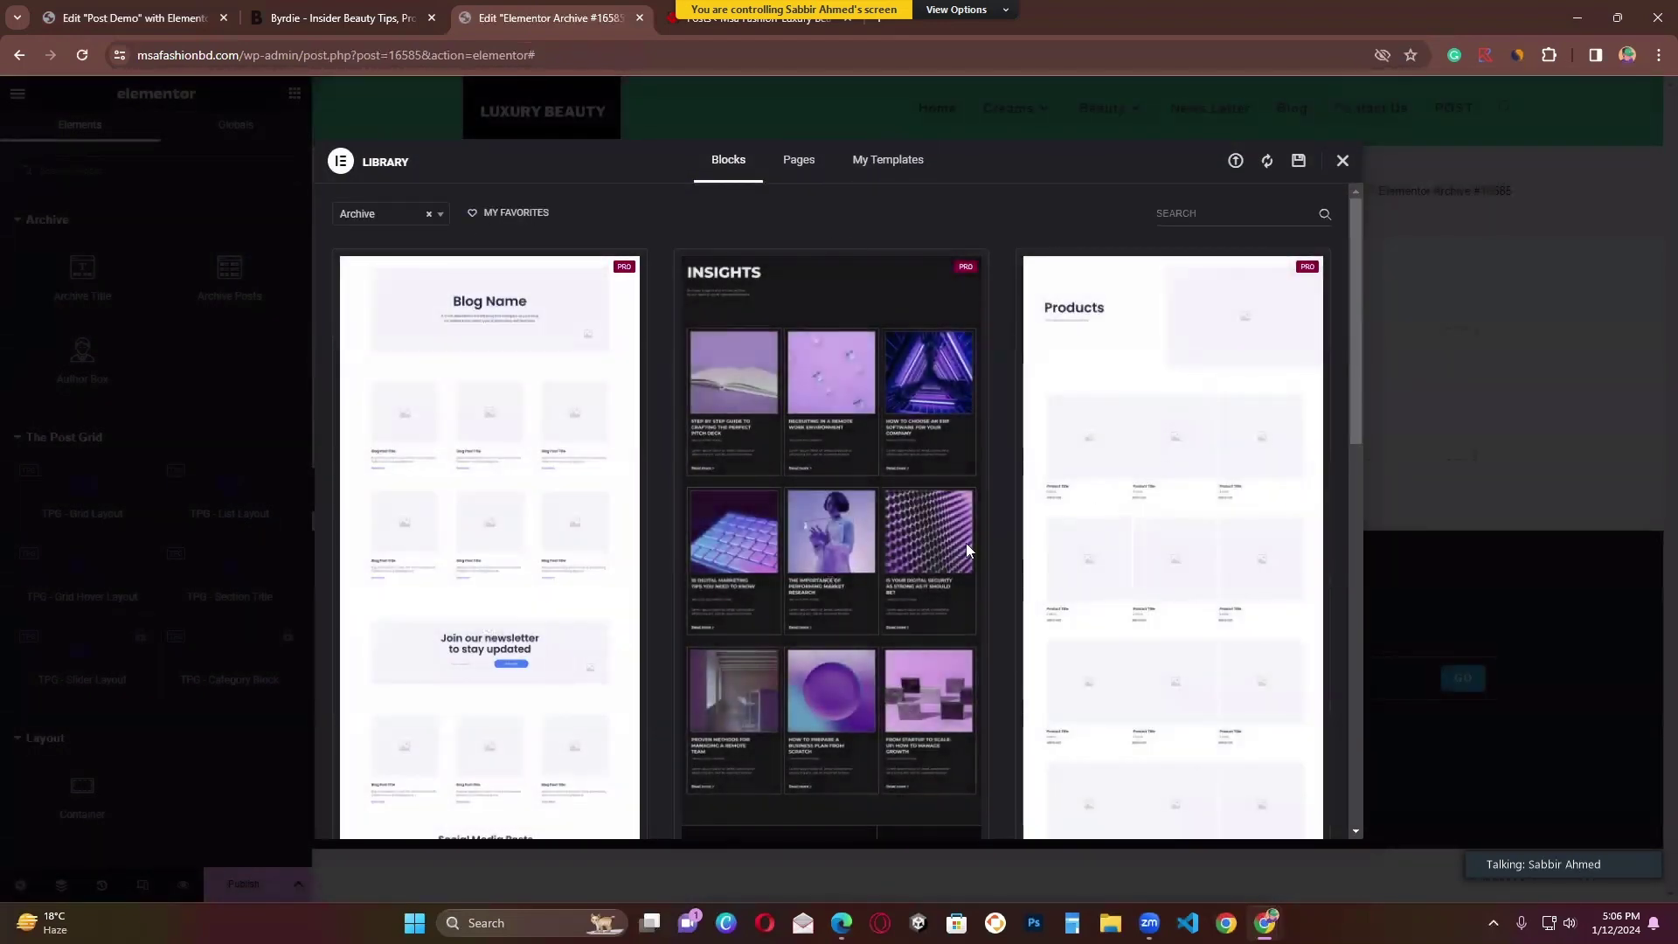
# Step: Look through the library's archive blocks and page templates, and close it without inserting one
pyautogui.scroll(-5, 709, 512)
pyautogui.scroll(-2, 789, 524)
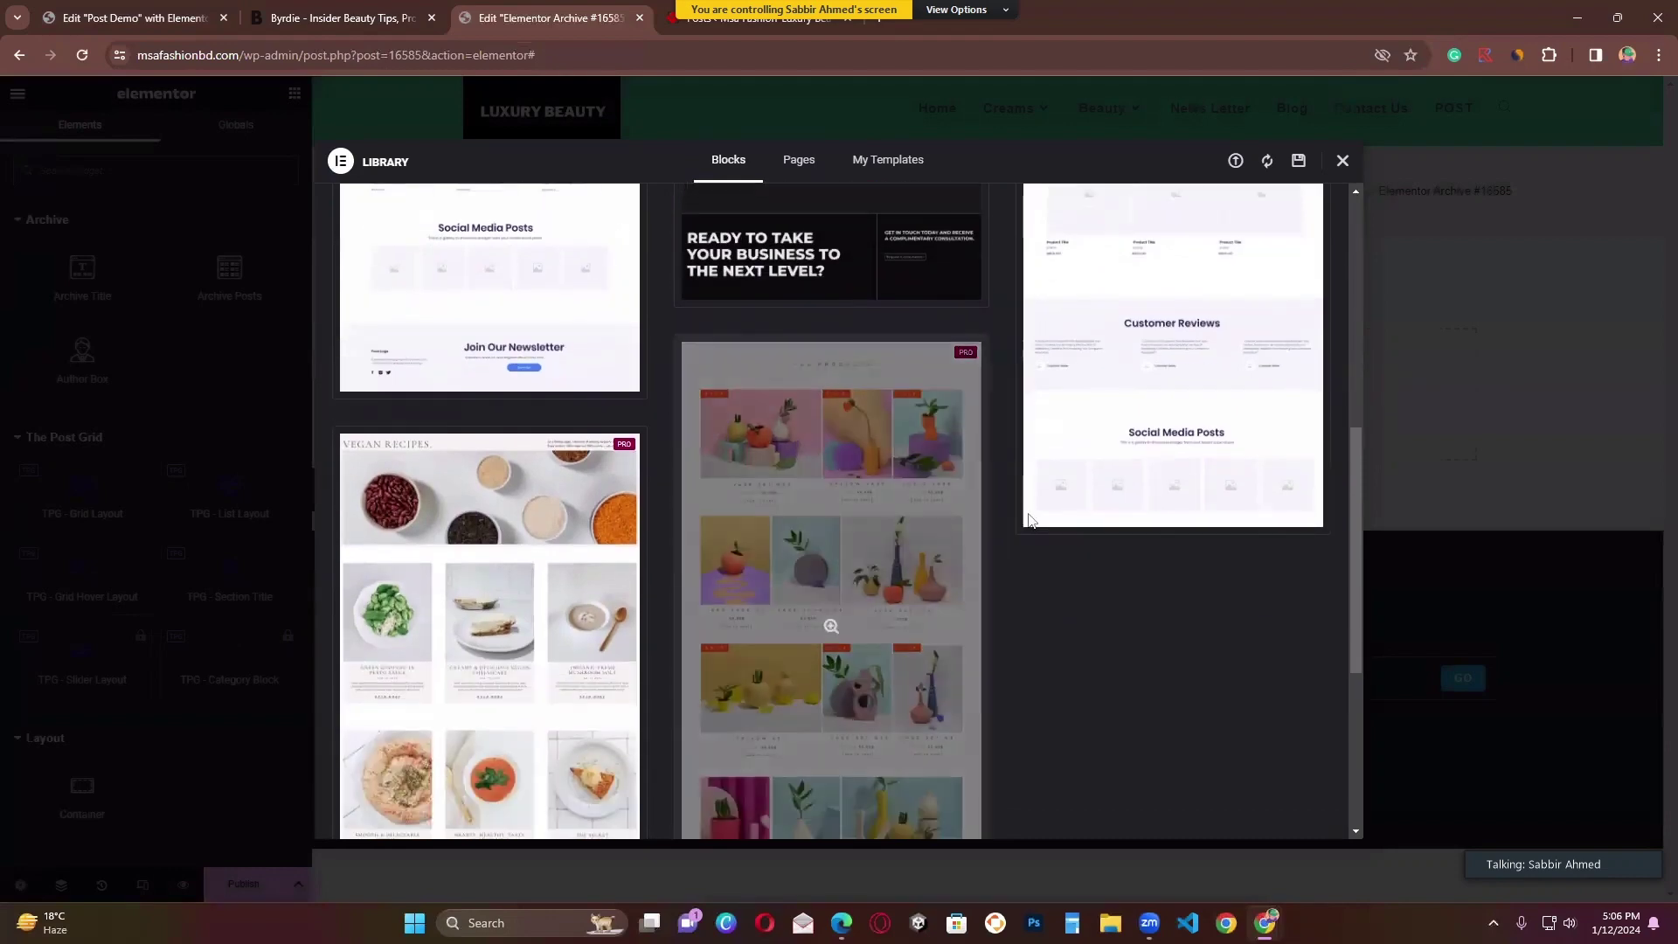
pyautogui.scroll(3, 855, 476)
pyautogui.scroll(4, 855, 476)
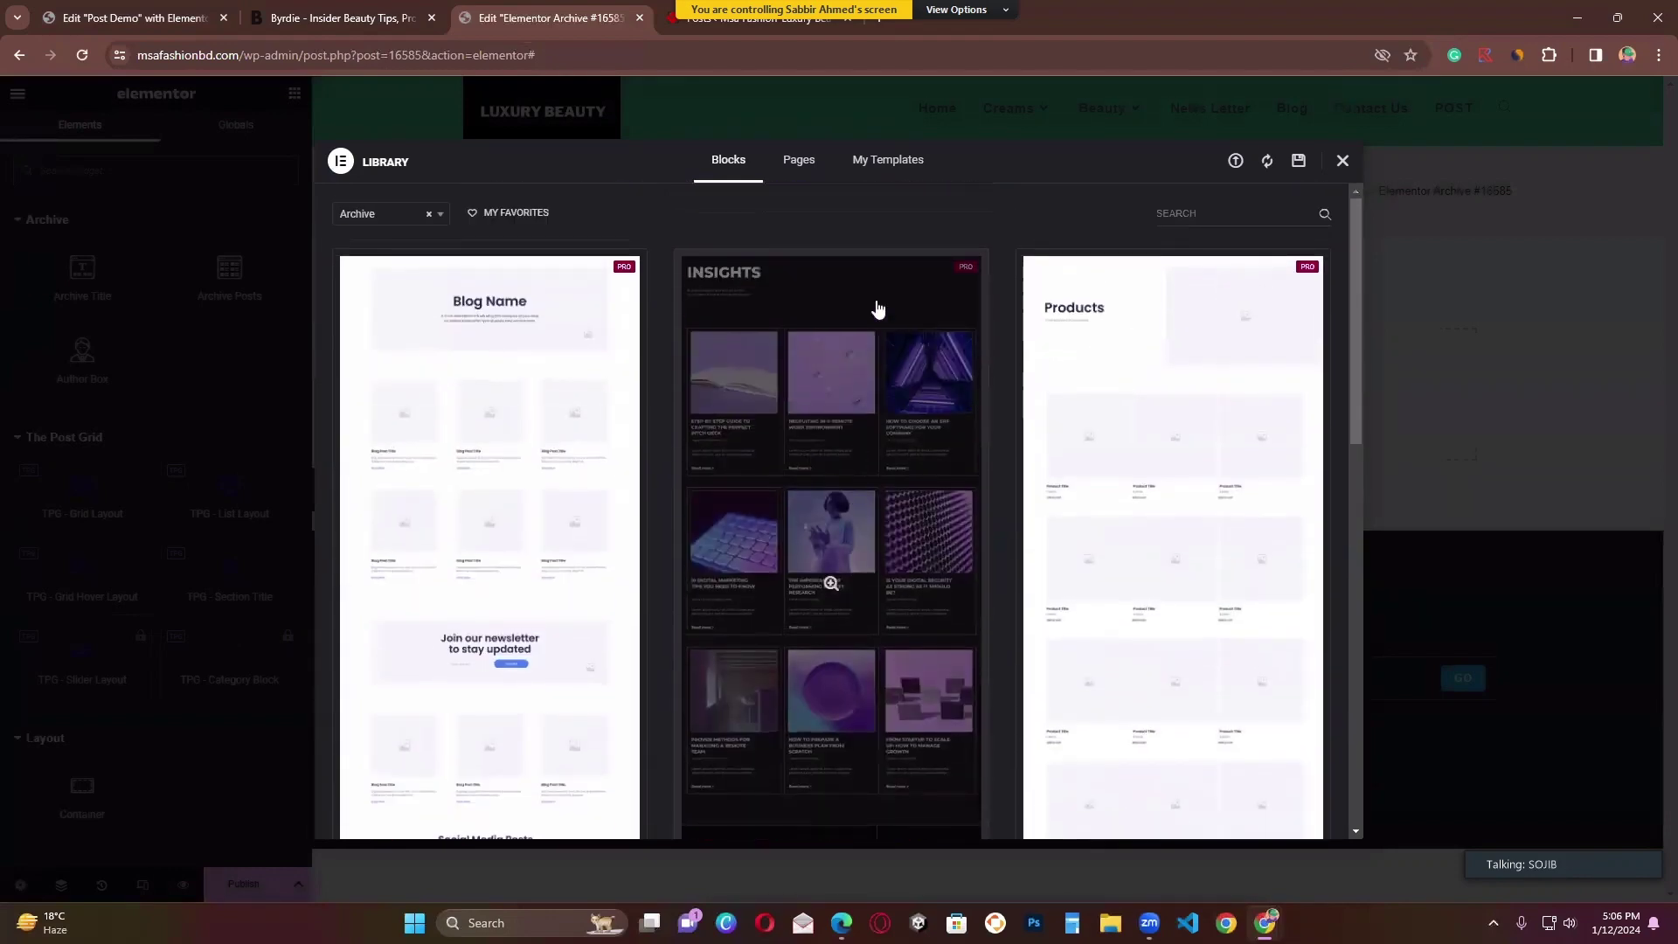
pyautogui.click(821, 163)
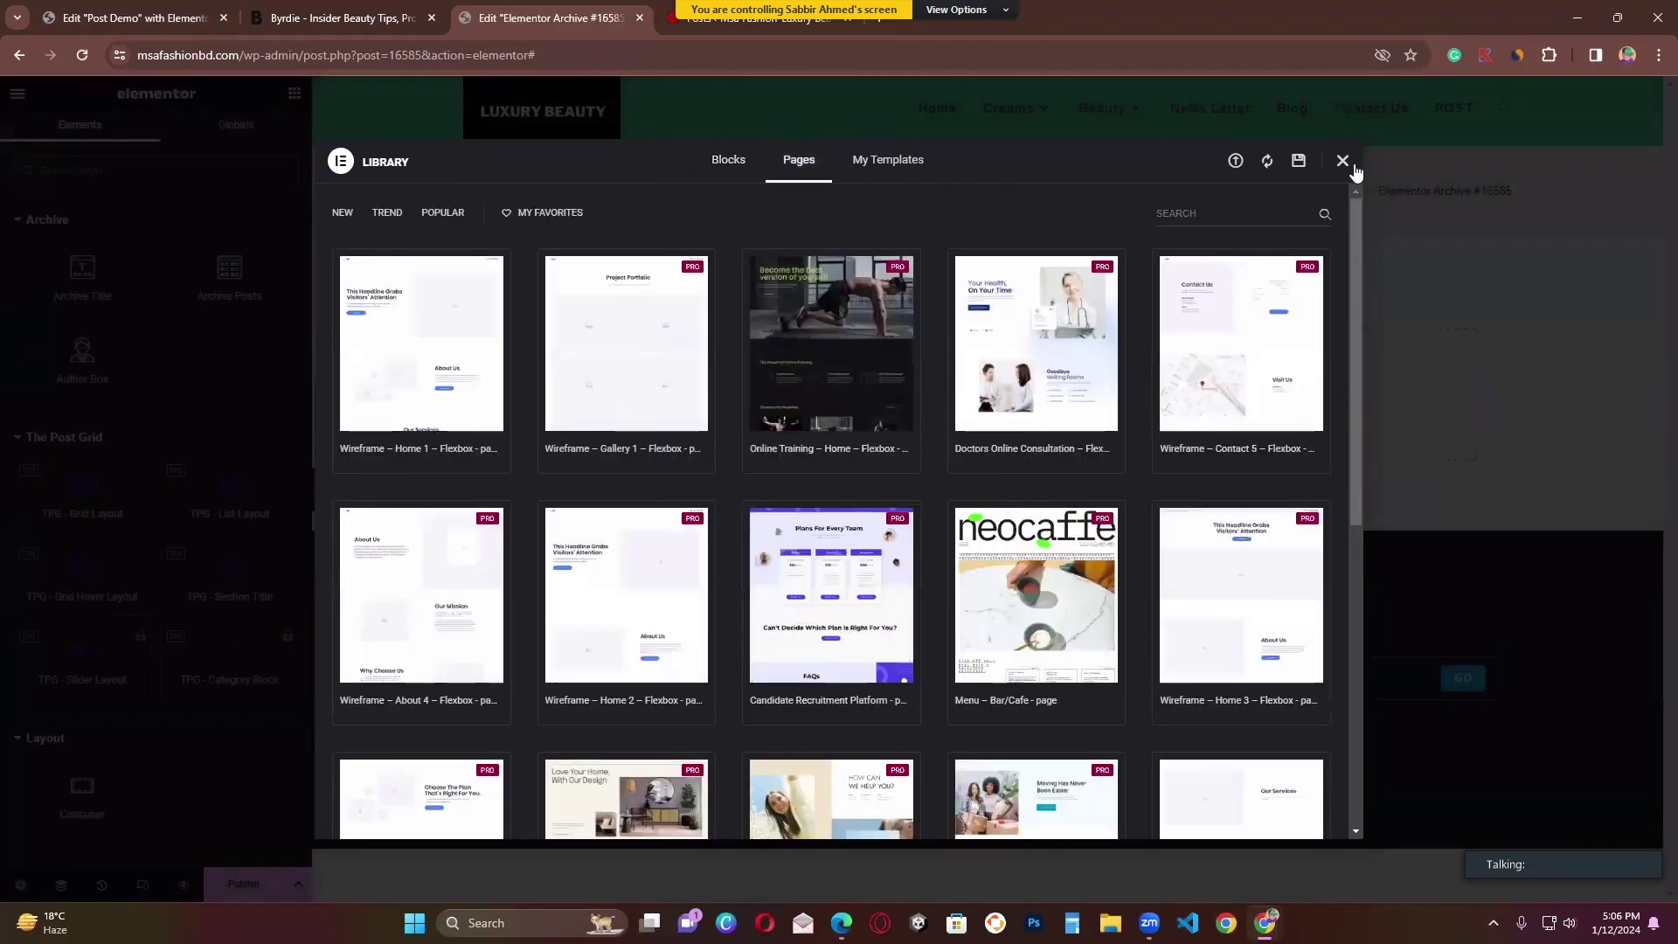
pyautogui.click(1343, 161)
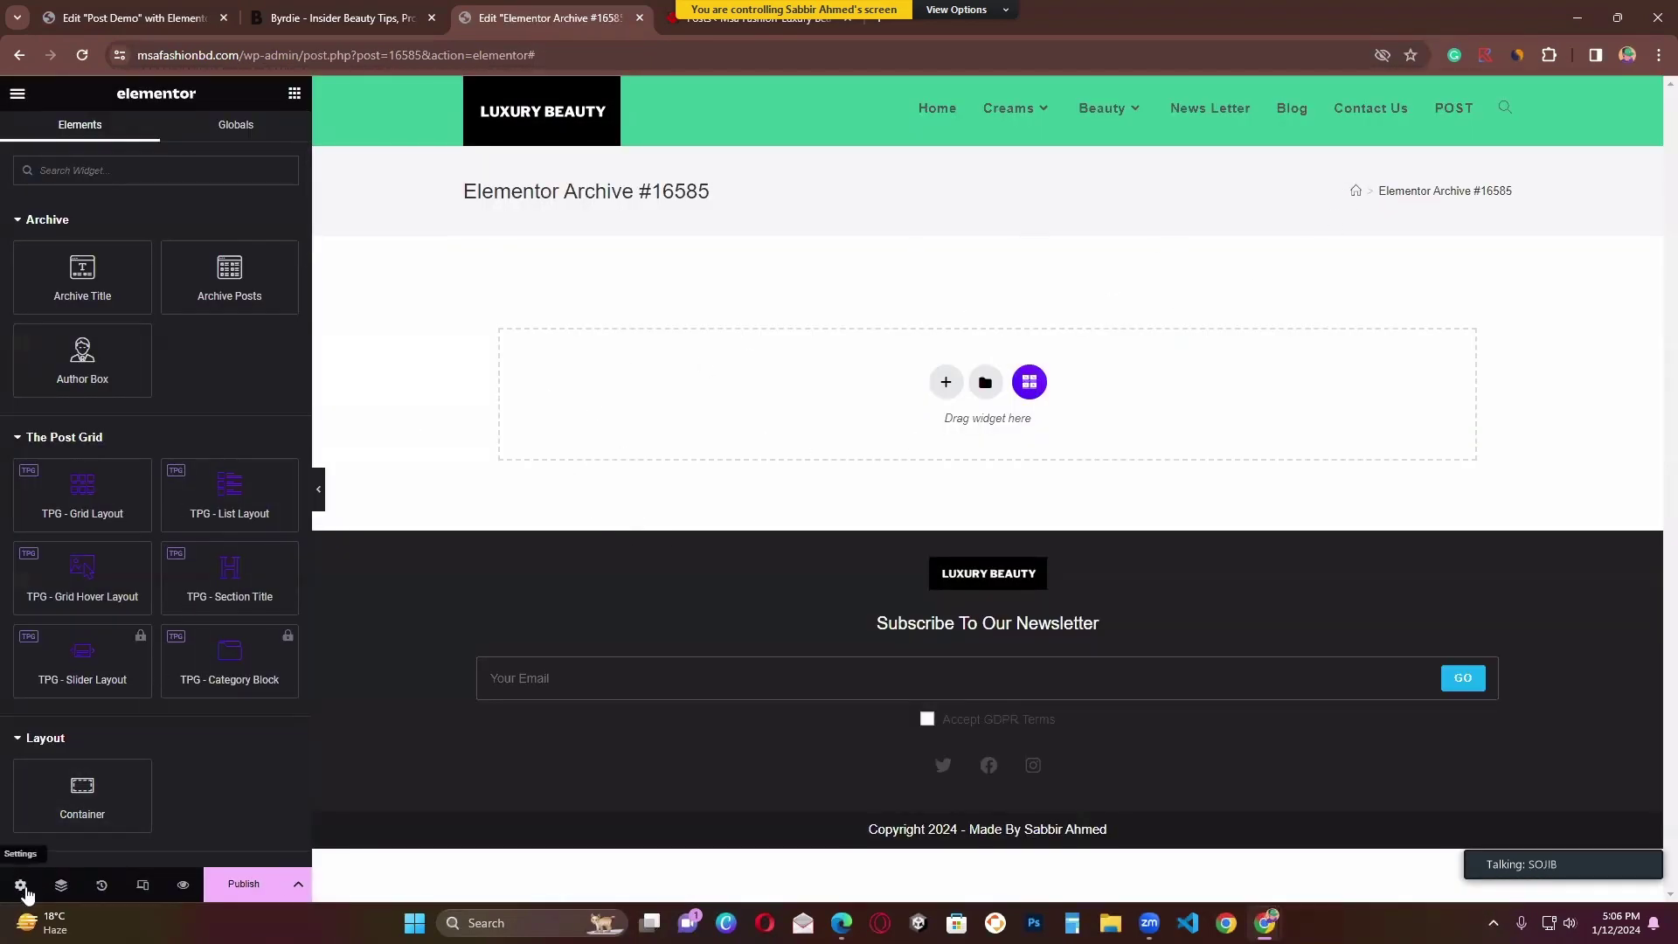
# Step: Title the archive template Archive Test and set its status to Published
pyautogui.click(21, 884)
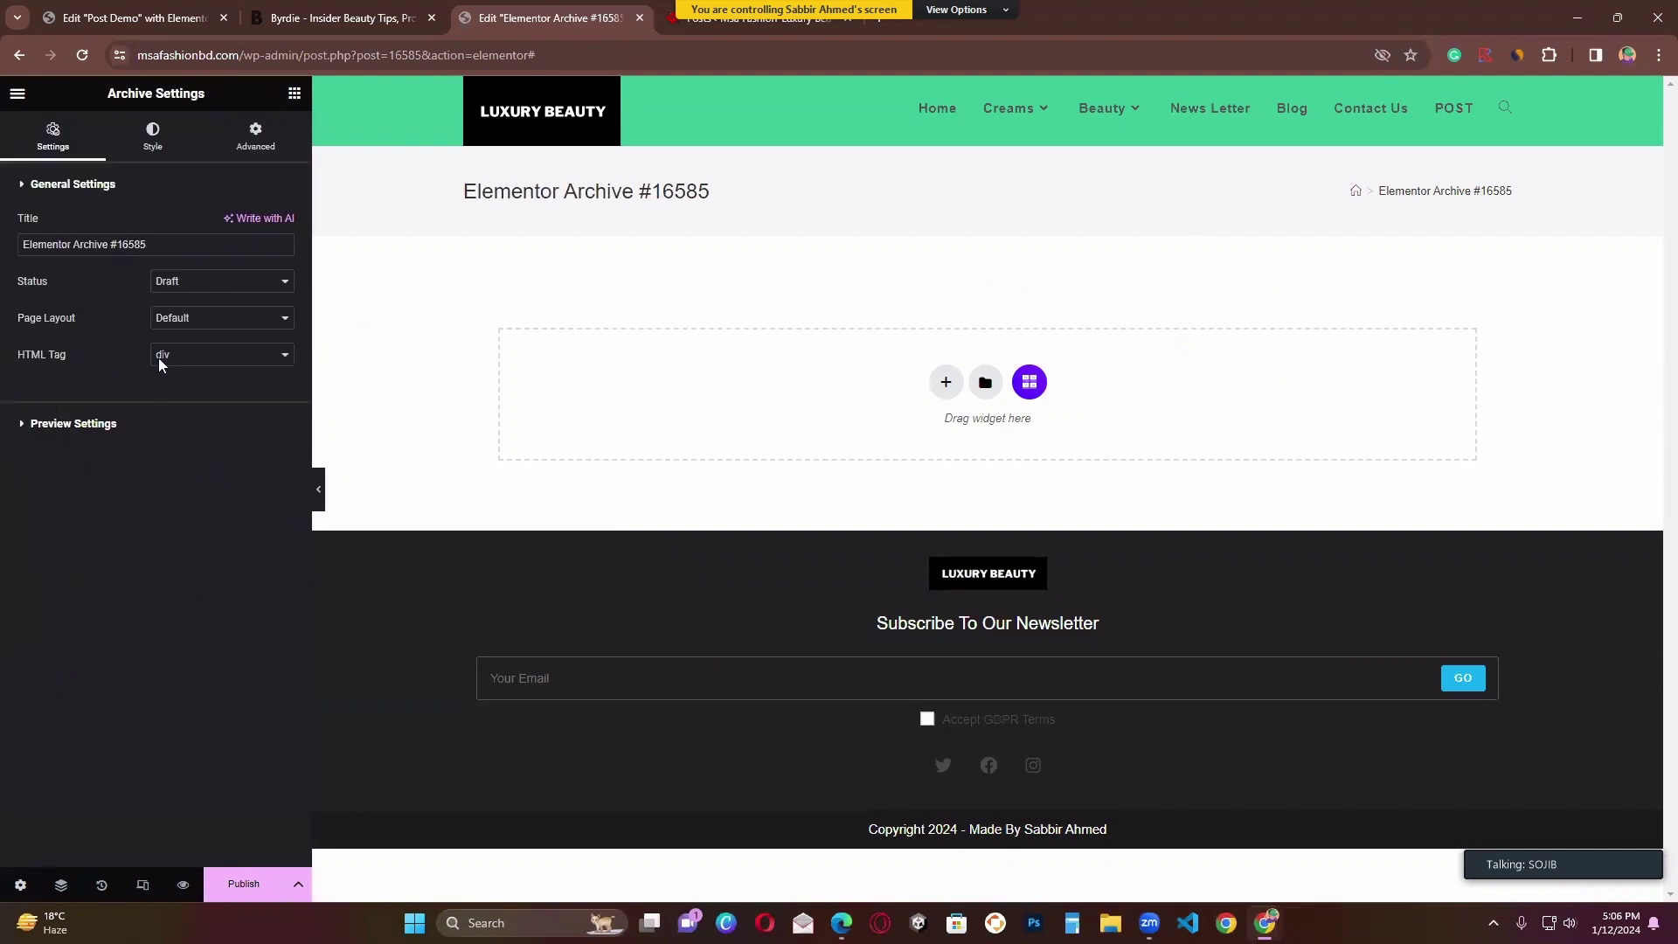
pyautogui.moveTo(147, 245); pyautogui.dragTo(12, 253)
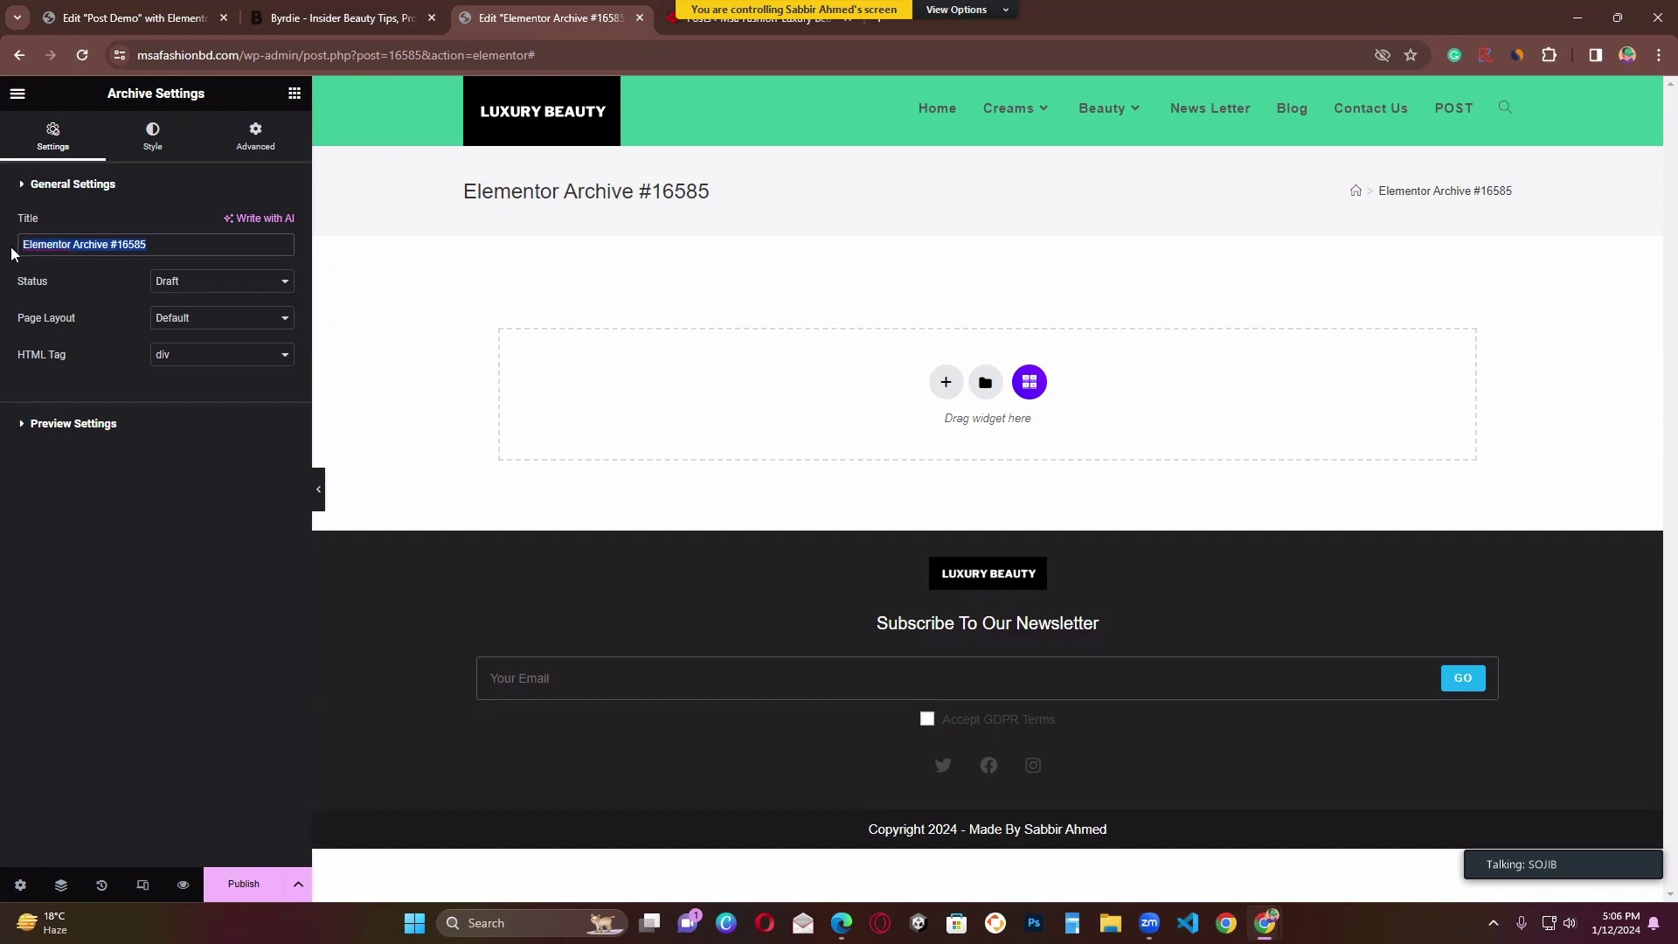
pyautogui.write('Archive Test')
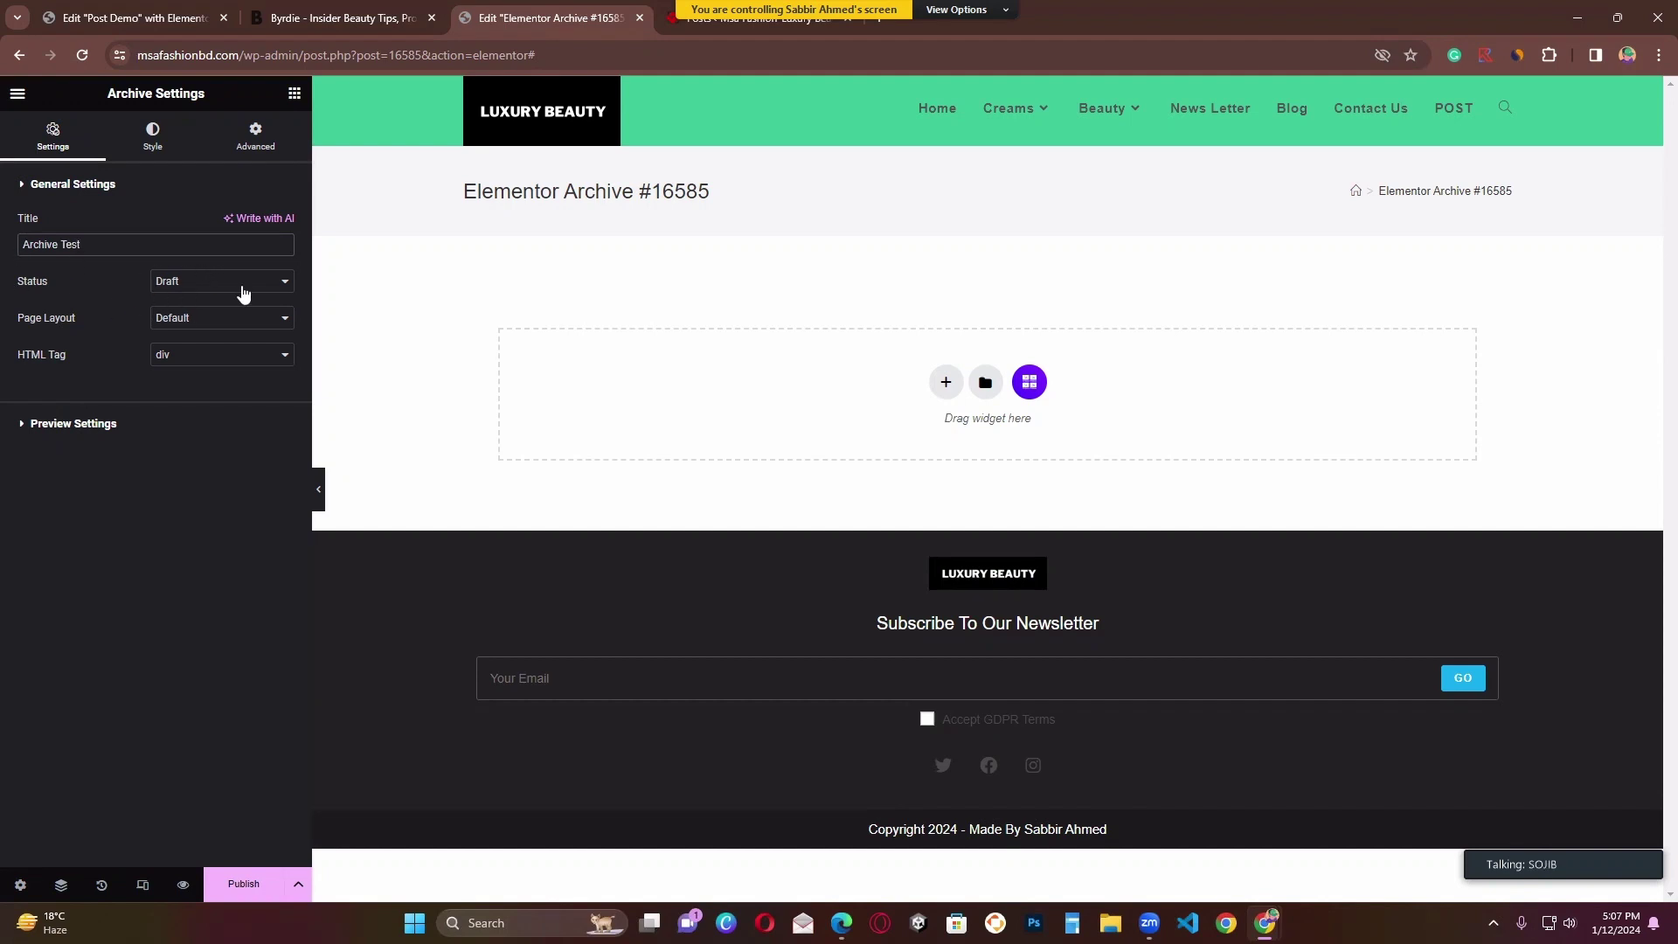
pyautogui.click(243, 281)
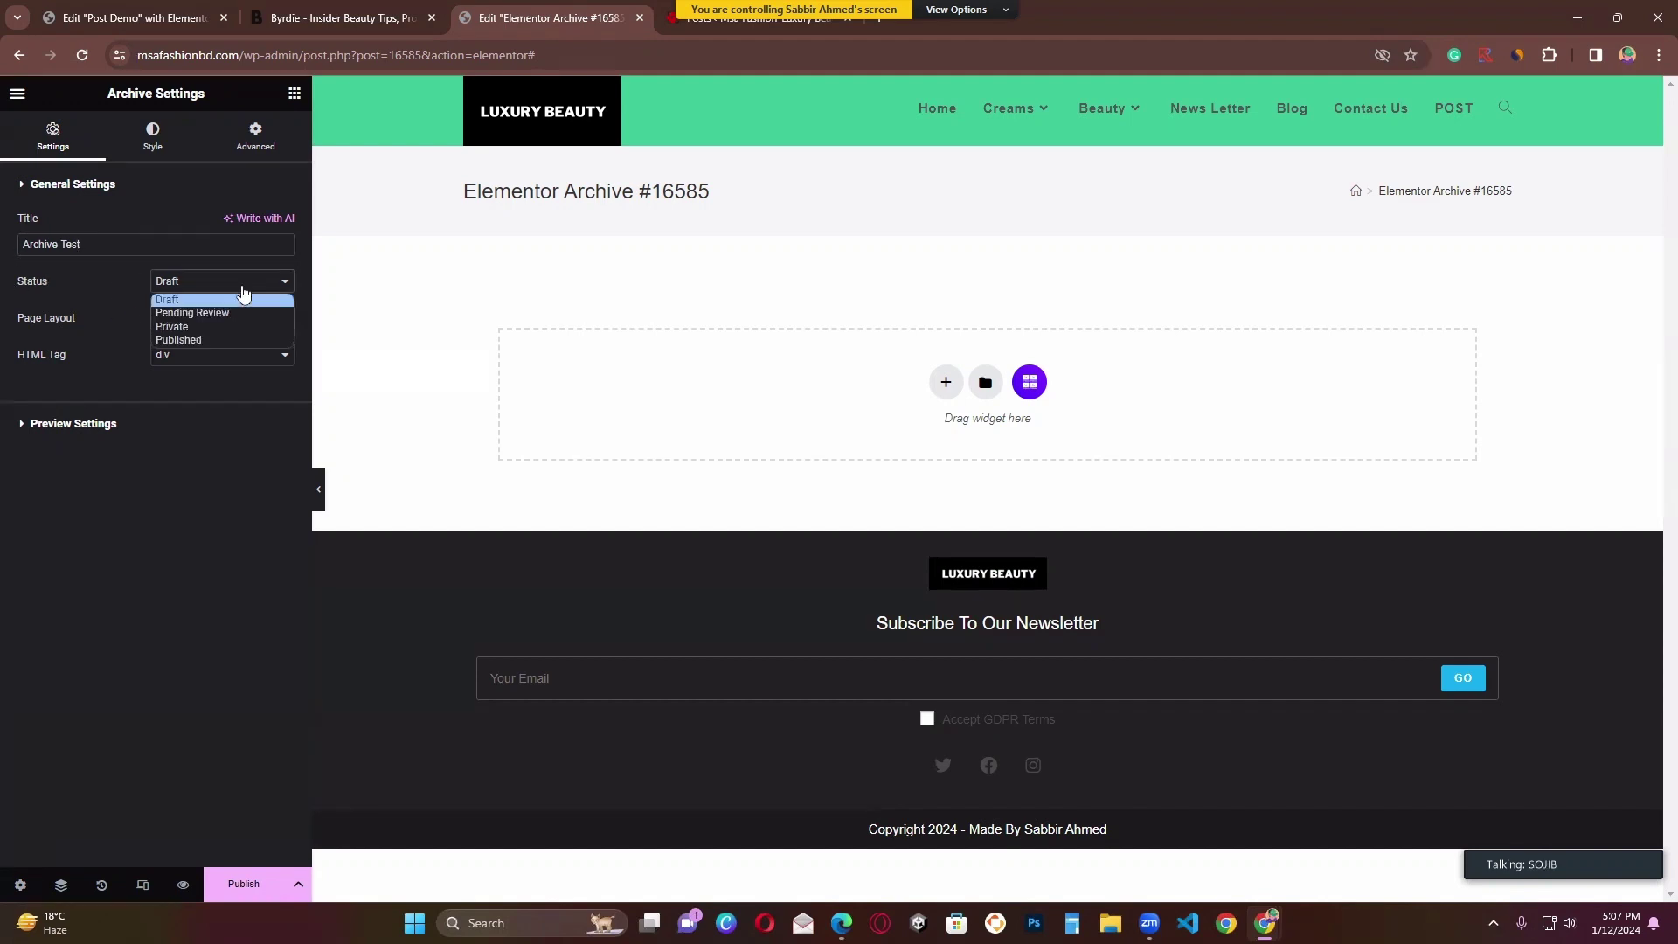
pyautogui.click(210, 341)
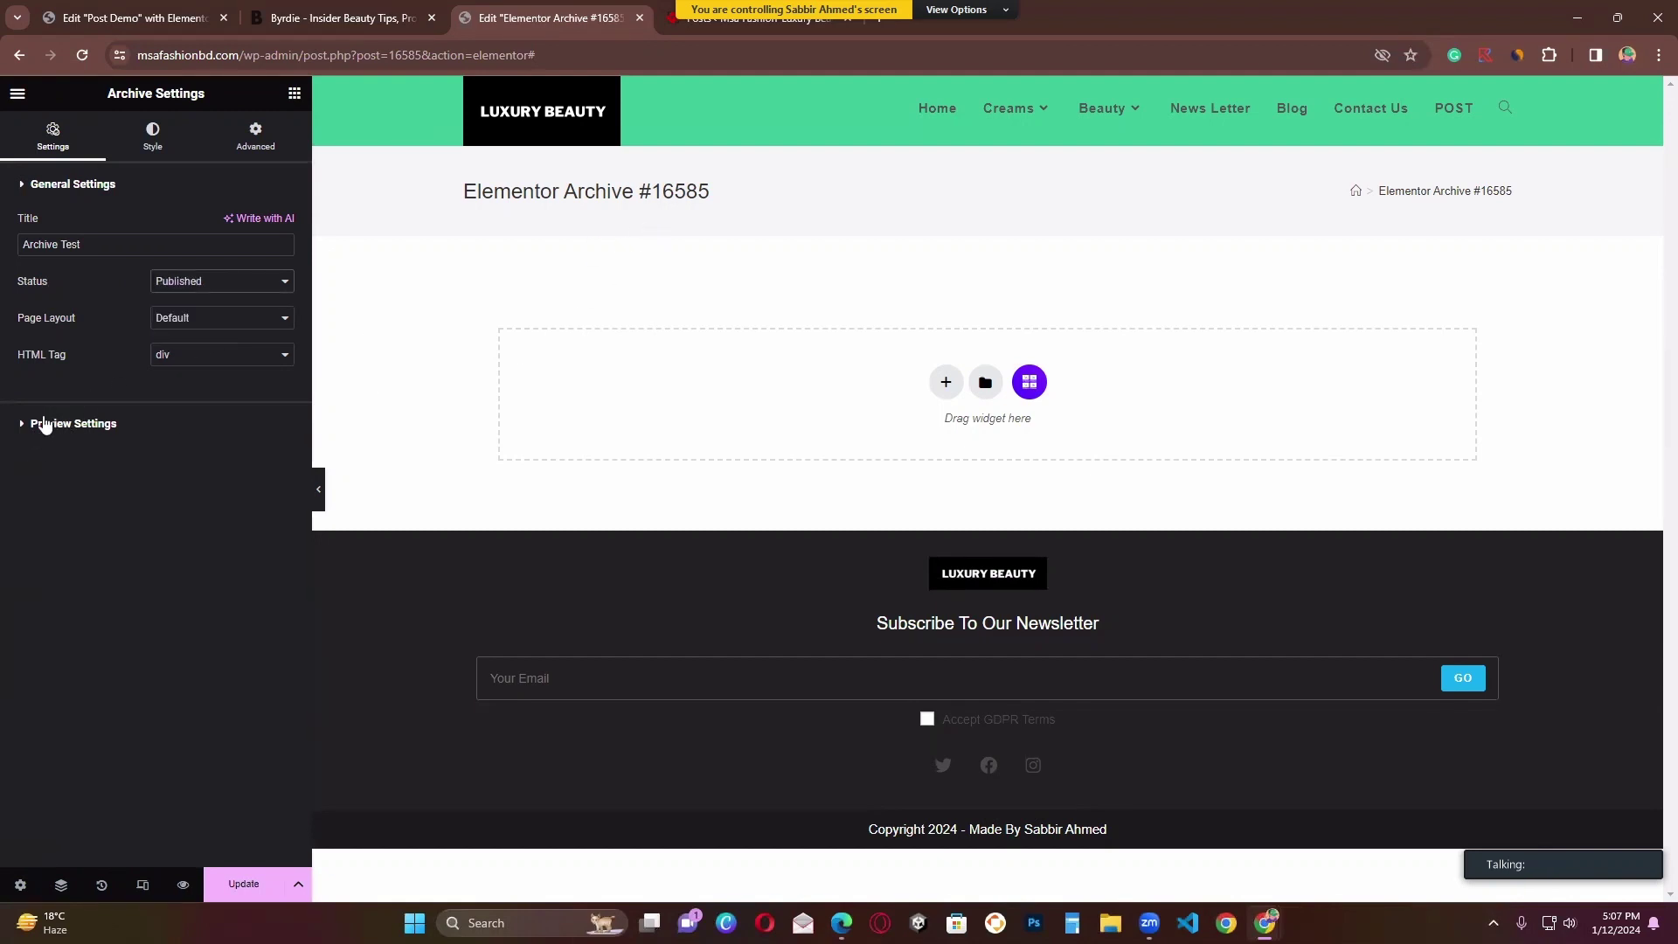
# Step: Check the dynamic content preview options and set the archive template's page layout to Elementor Full Width
pyautogui.click(45, 424)
pyautogui.click(108, 292)
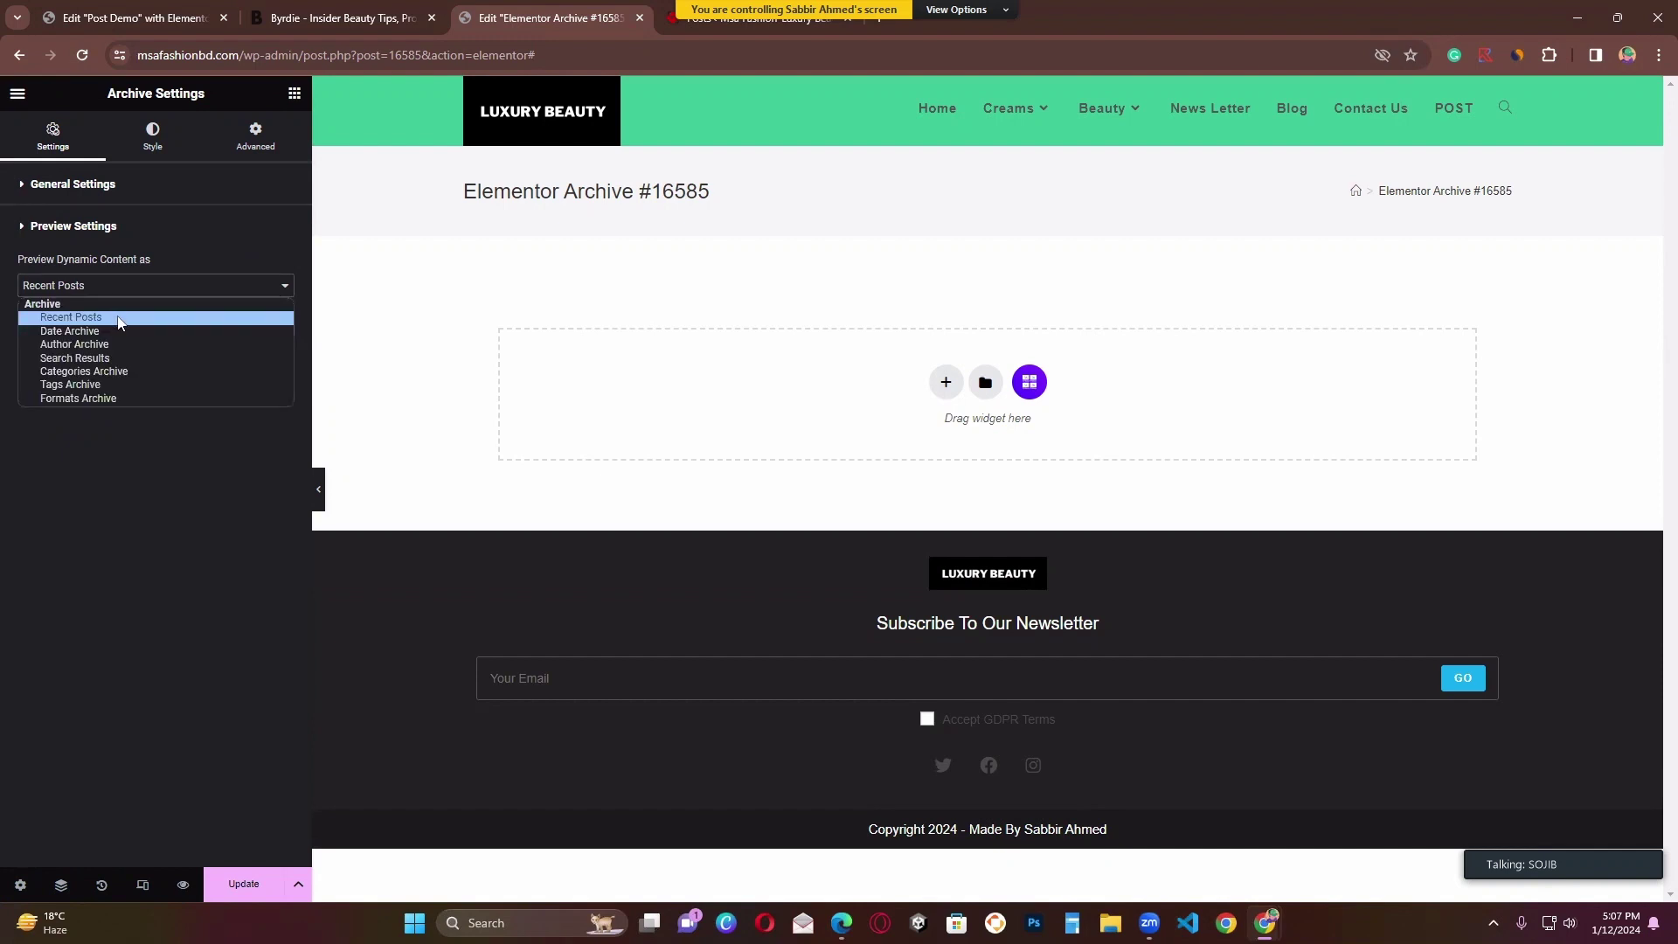
pyautogui.click(111, 187)
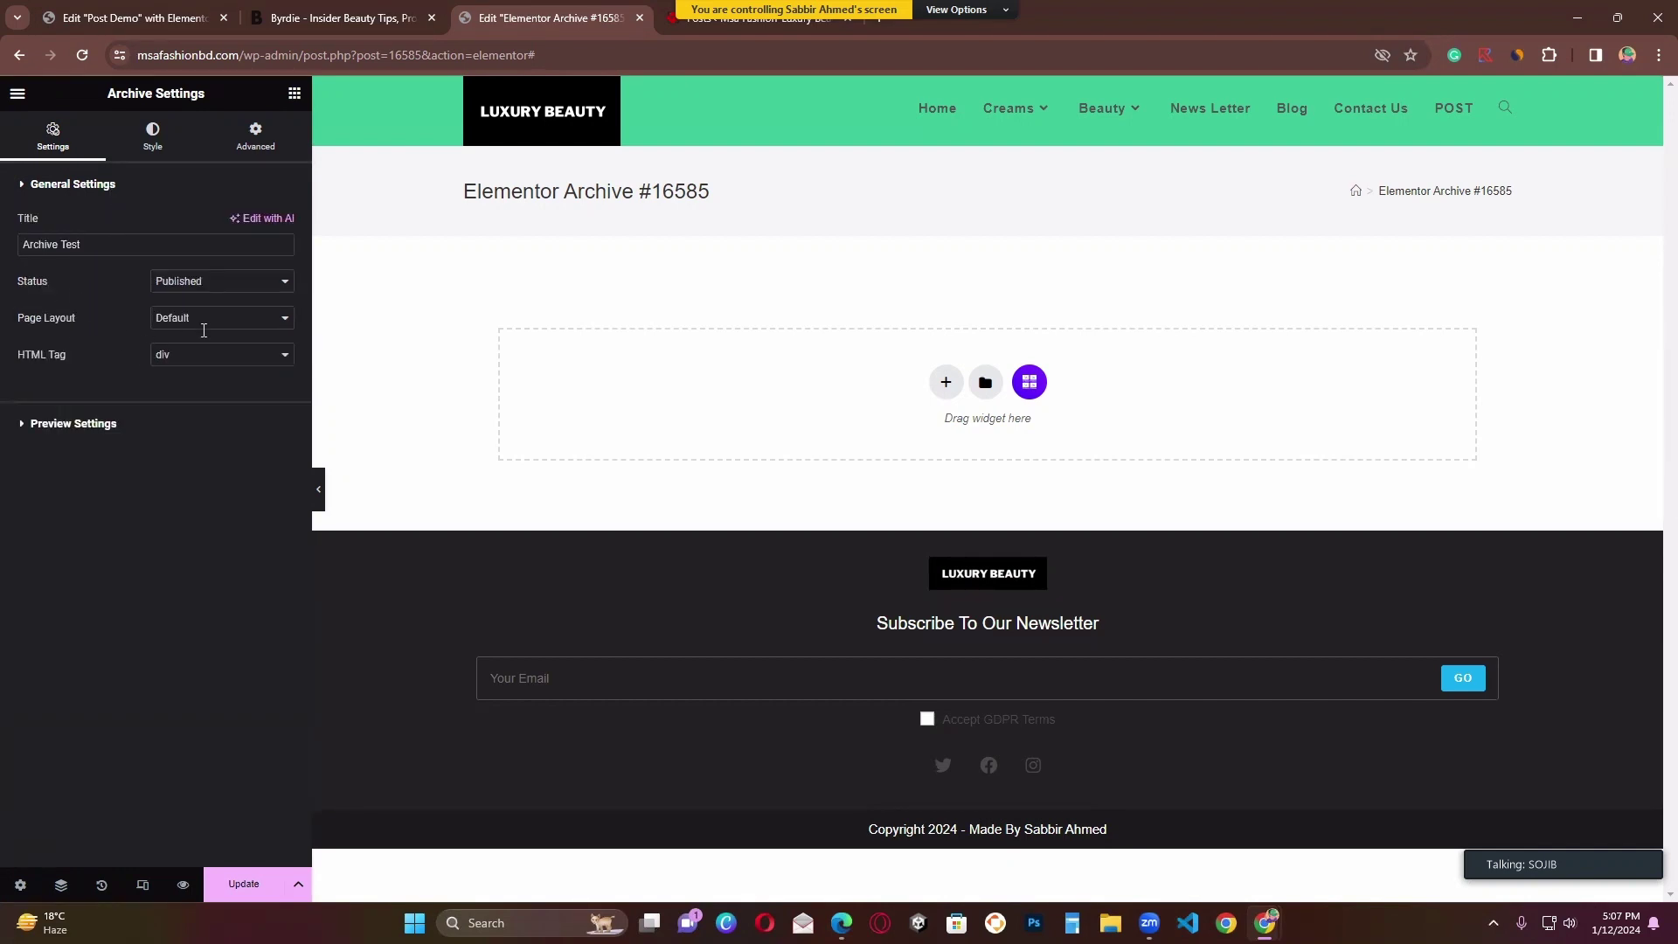
pyautogui.click(238, 323)
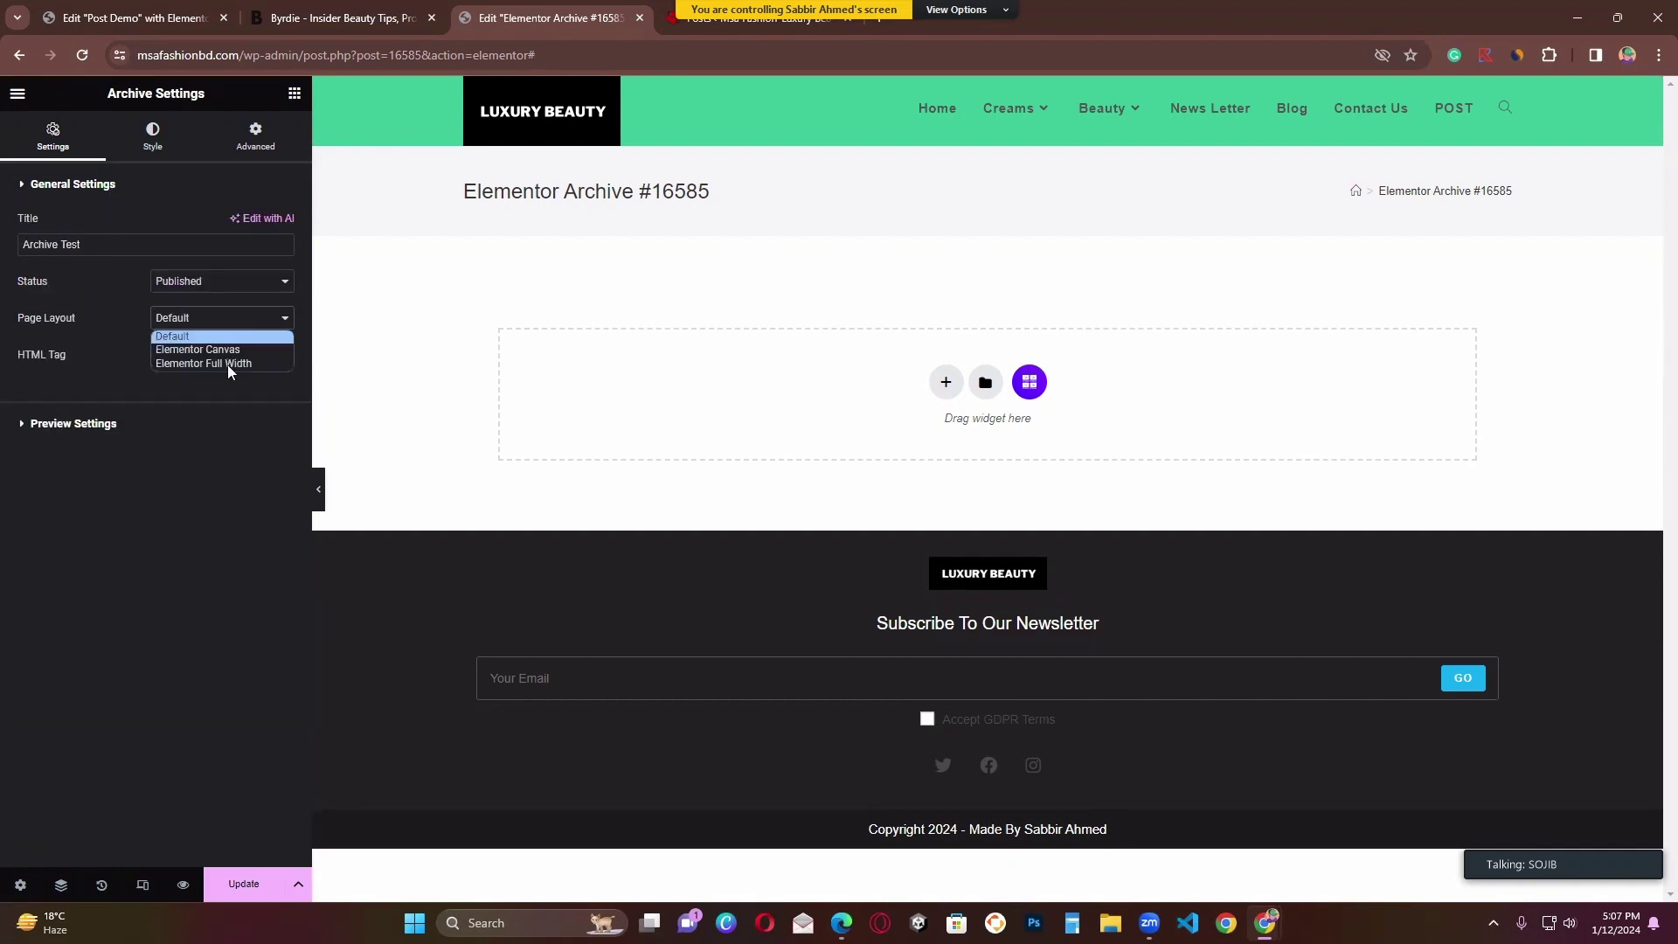
pyautogui.click(232, 366)
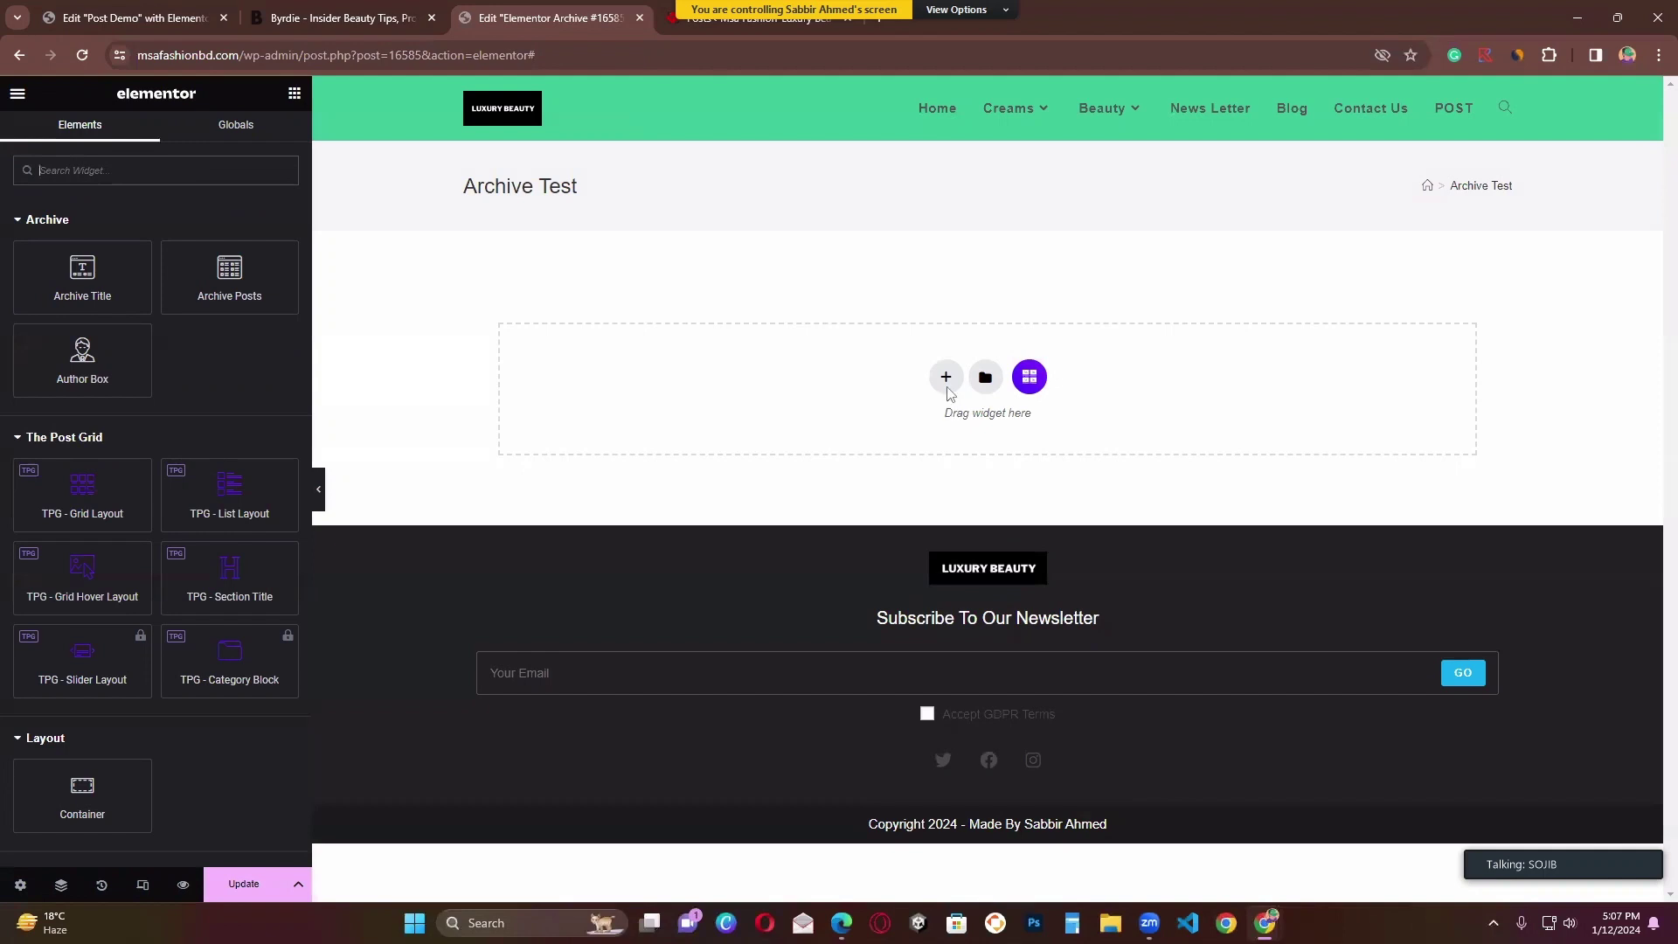
# Step: Add a single container with downward direction to the archive template and place a Posts widget in it
pyautogui.click(946, 378)
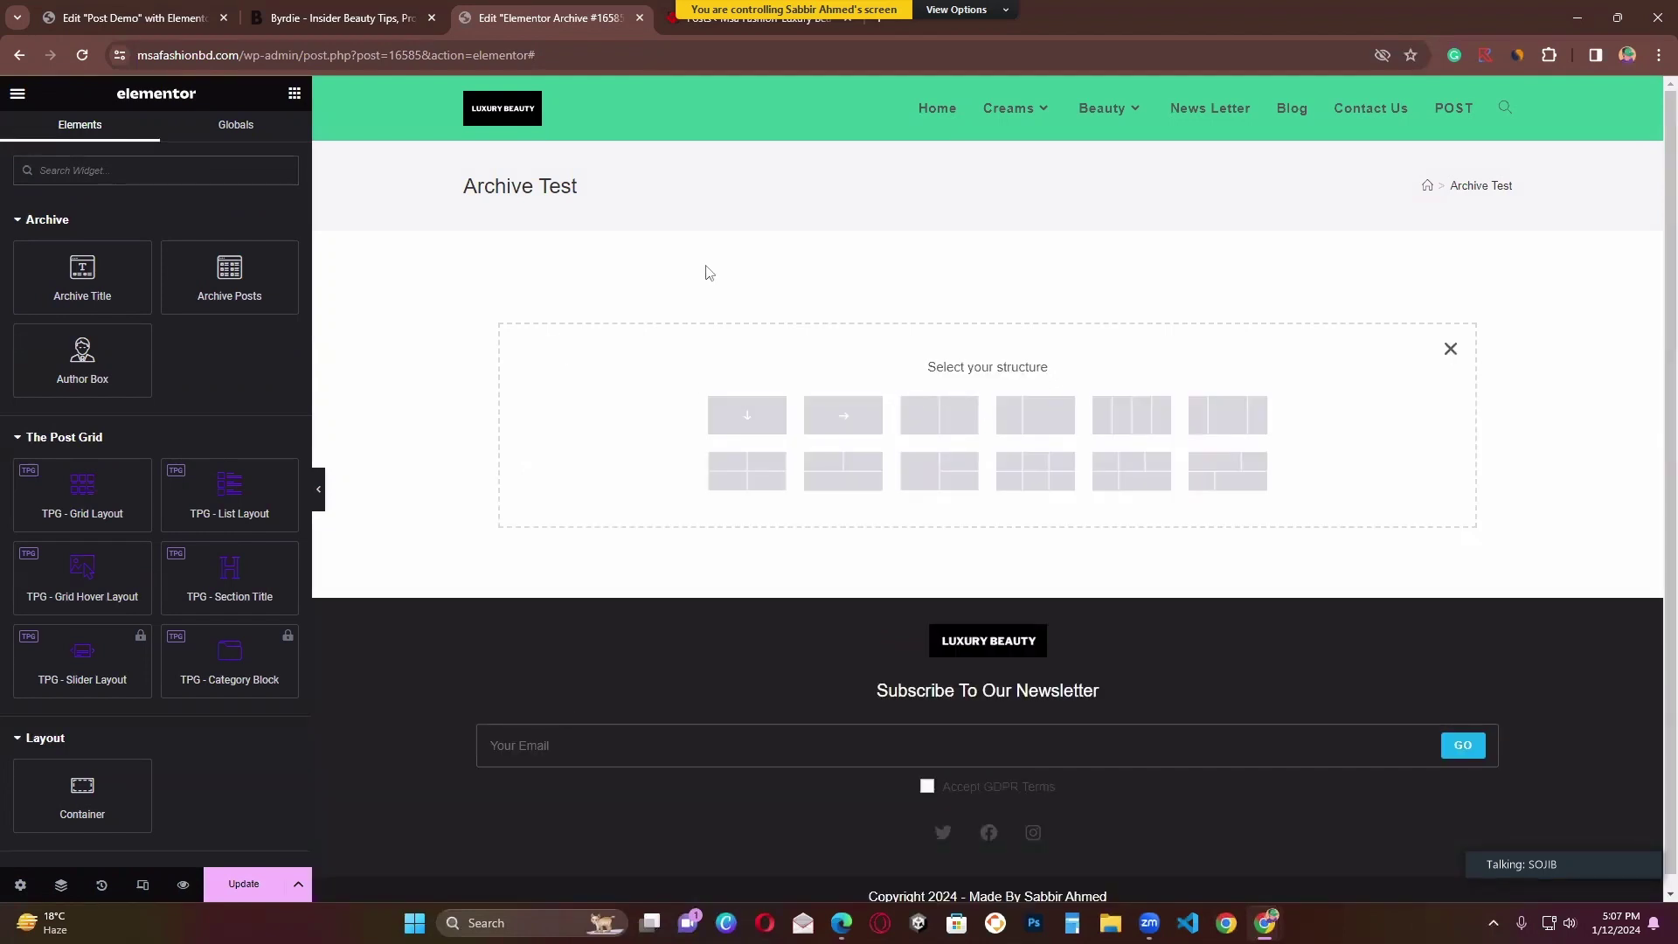
pyautogui.click(769, 418)
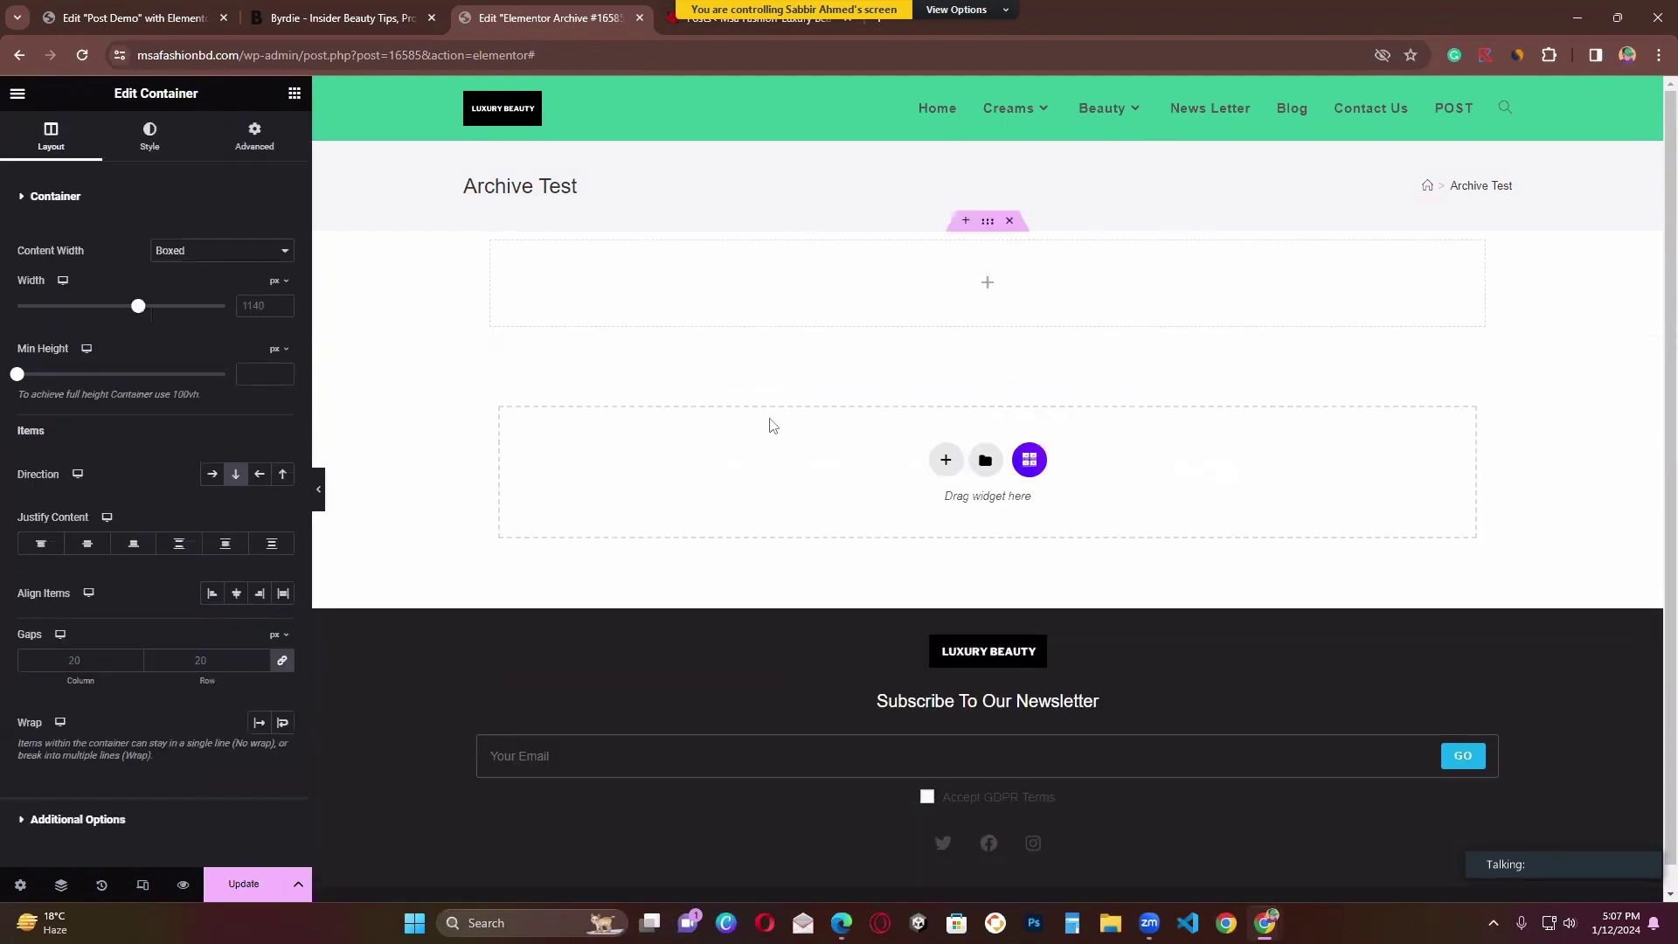
pyautogui.click(295, 92)
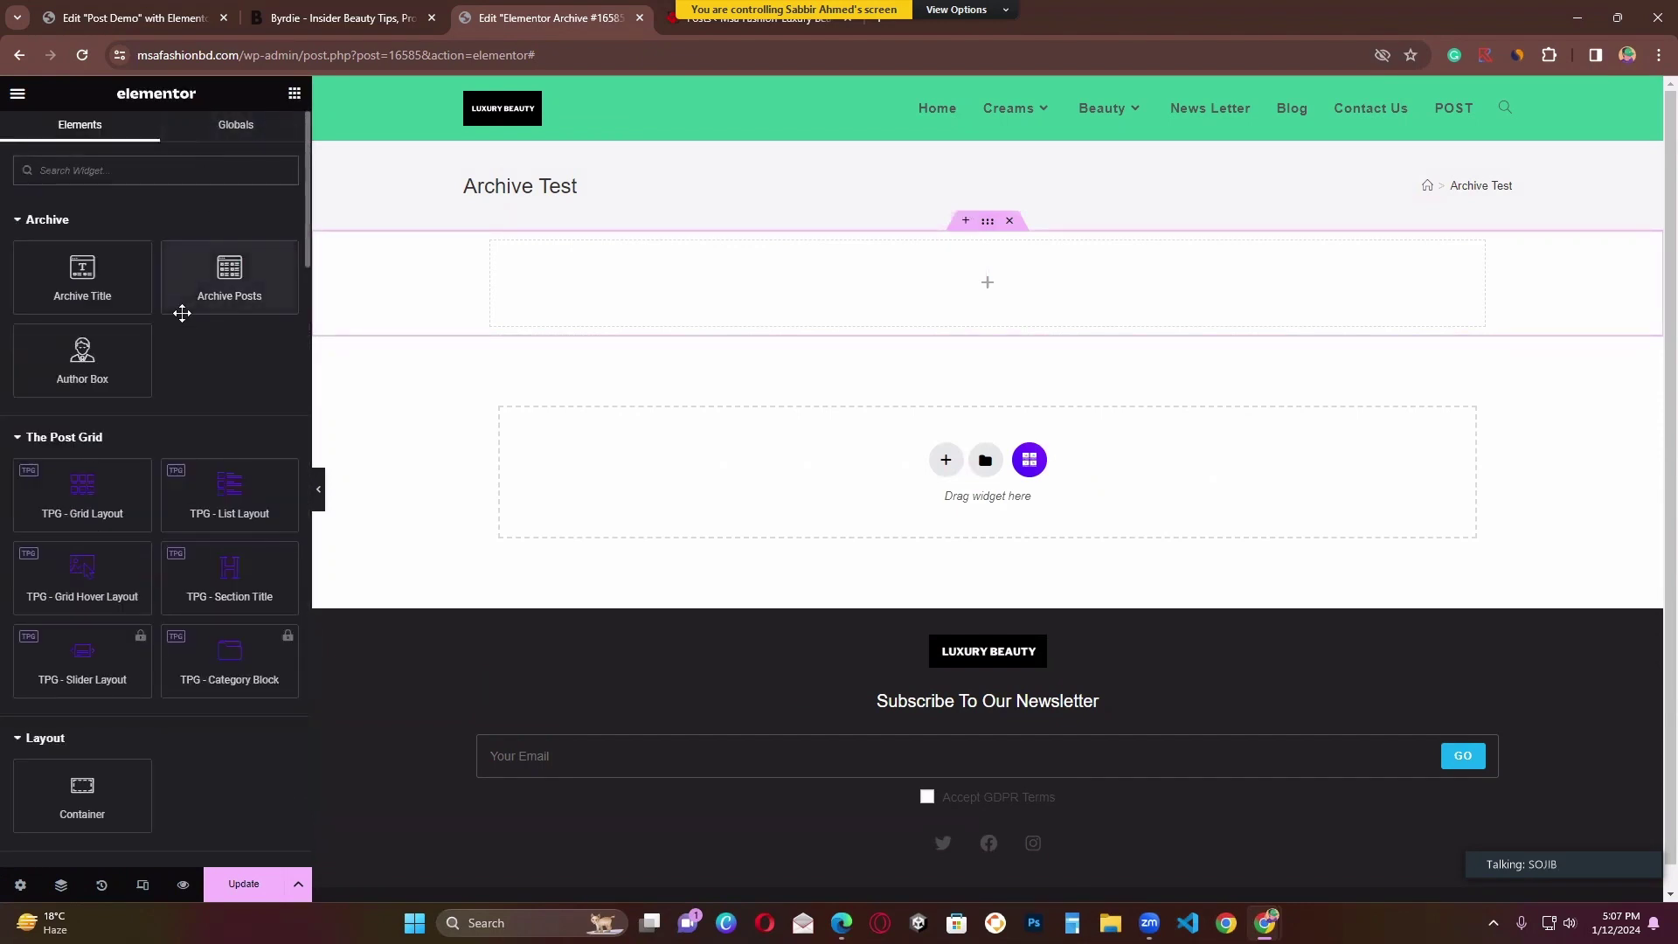
pyautogui.write('po')
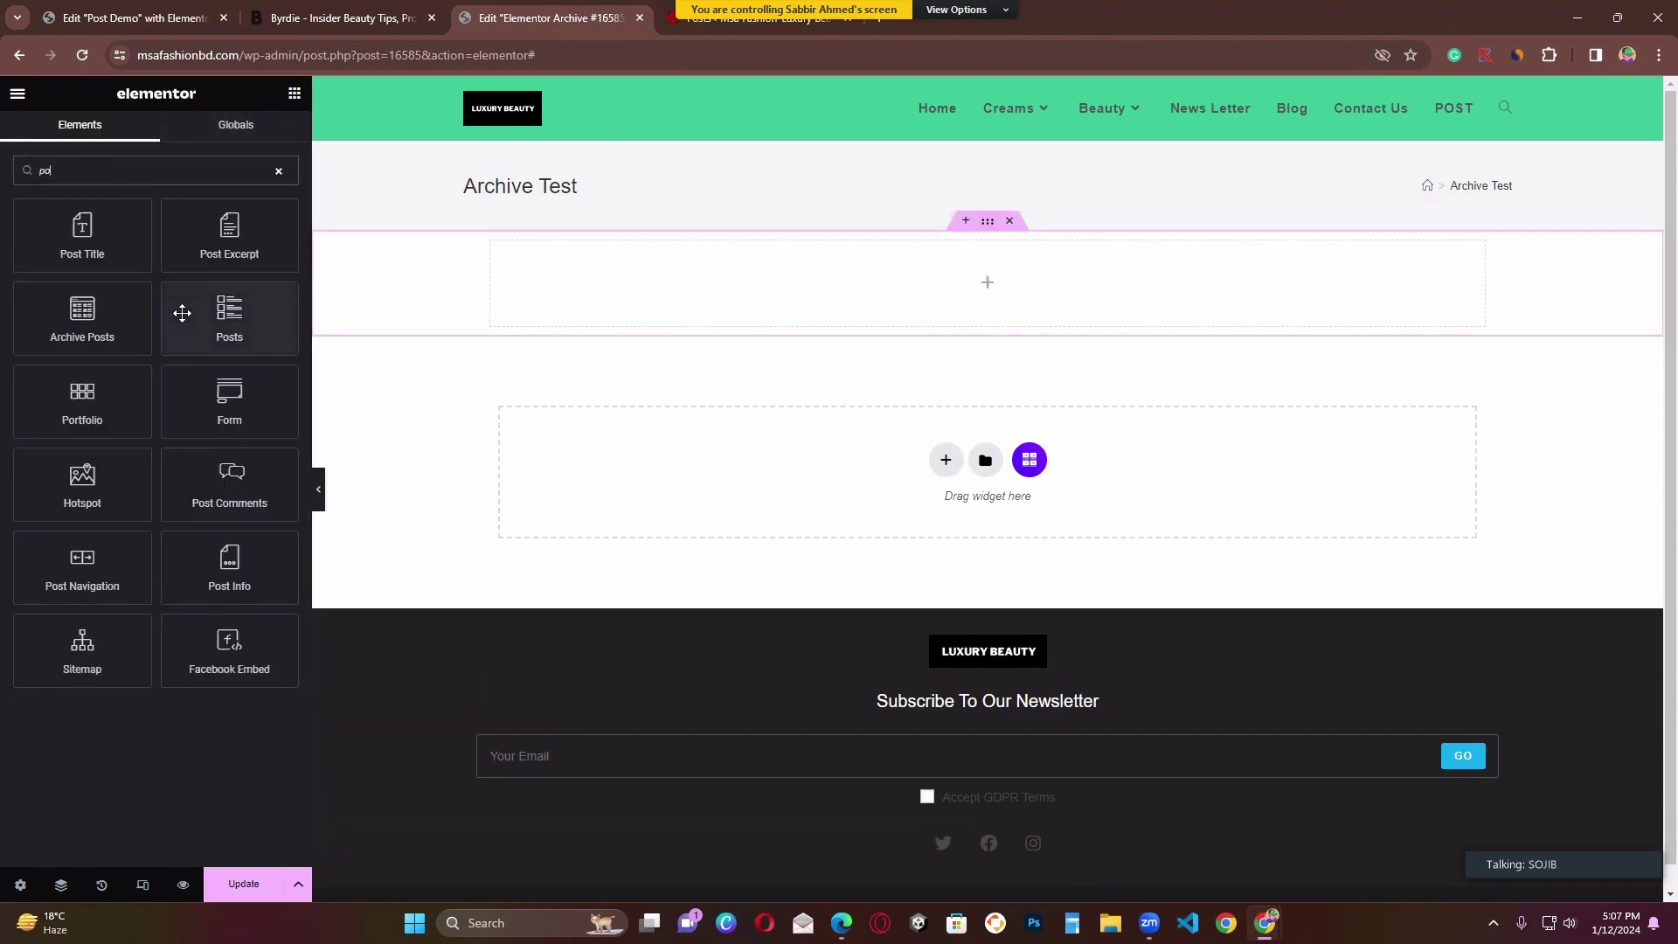
pyautogui.moveTo(235, 298); pyautogui.dragTo(786, 281)
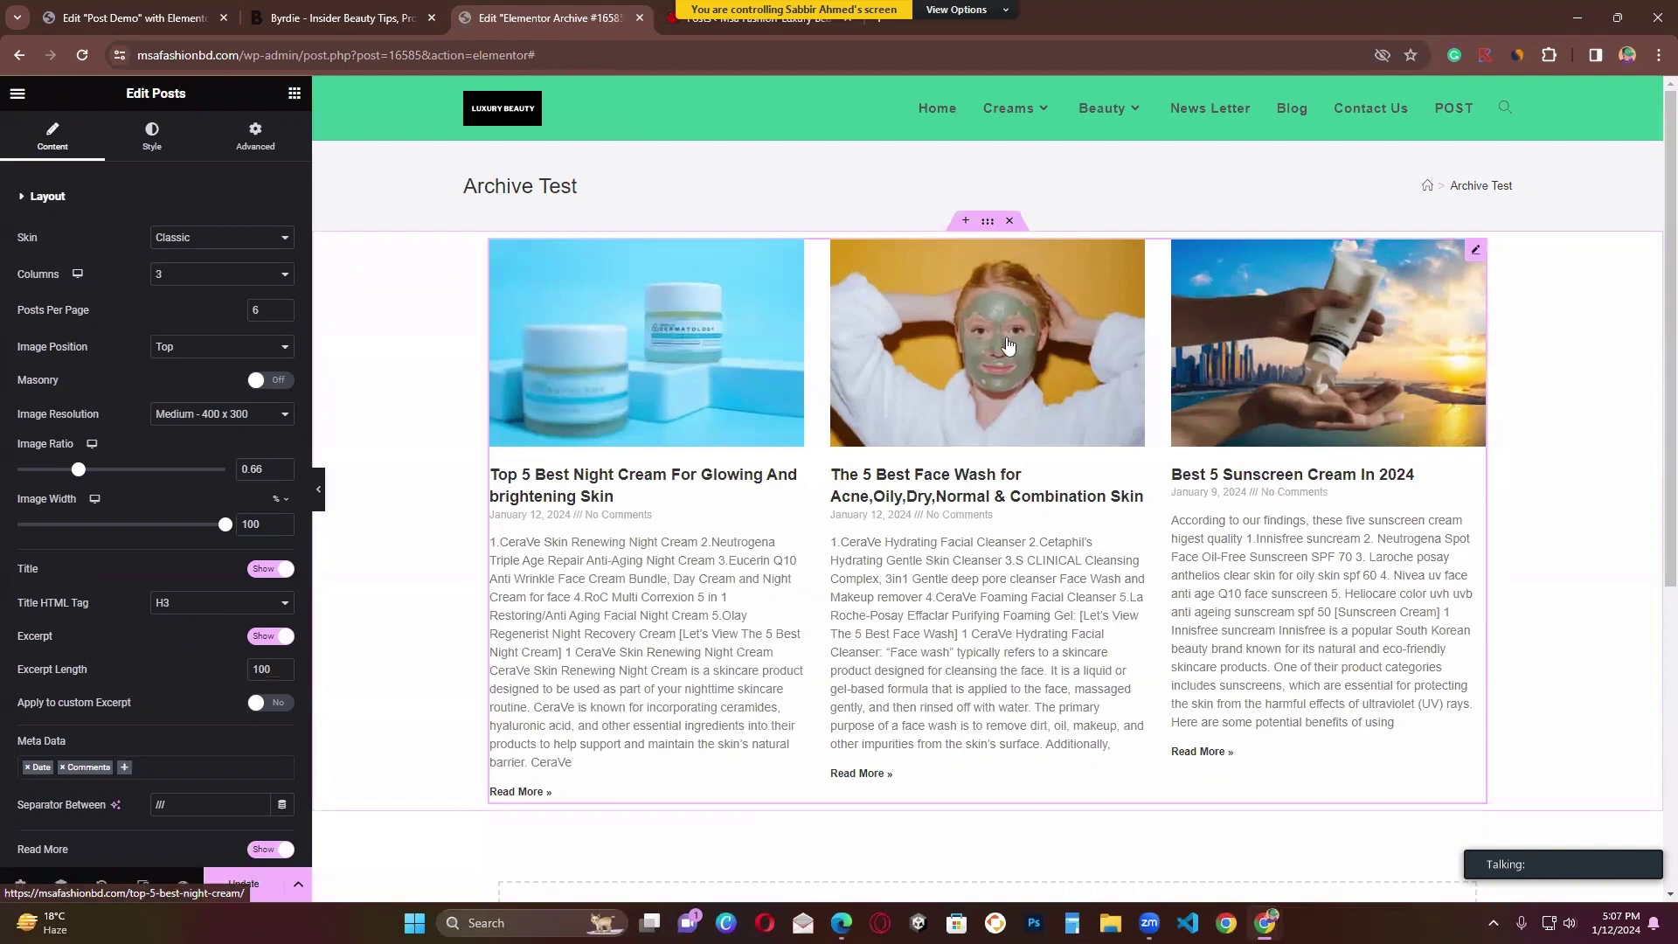
# Step: Add a Nav Menu widget above the posts on the Post Demo page, assign it the Post Category Menu, and update the page
pyautogui.click(175, 17)
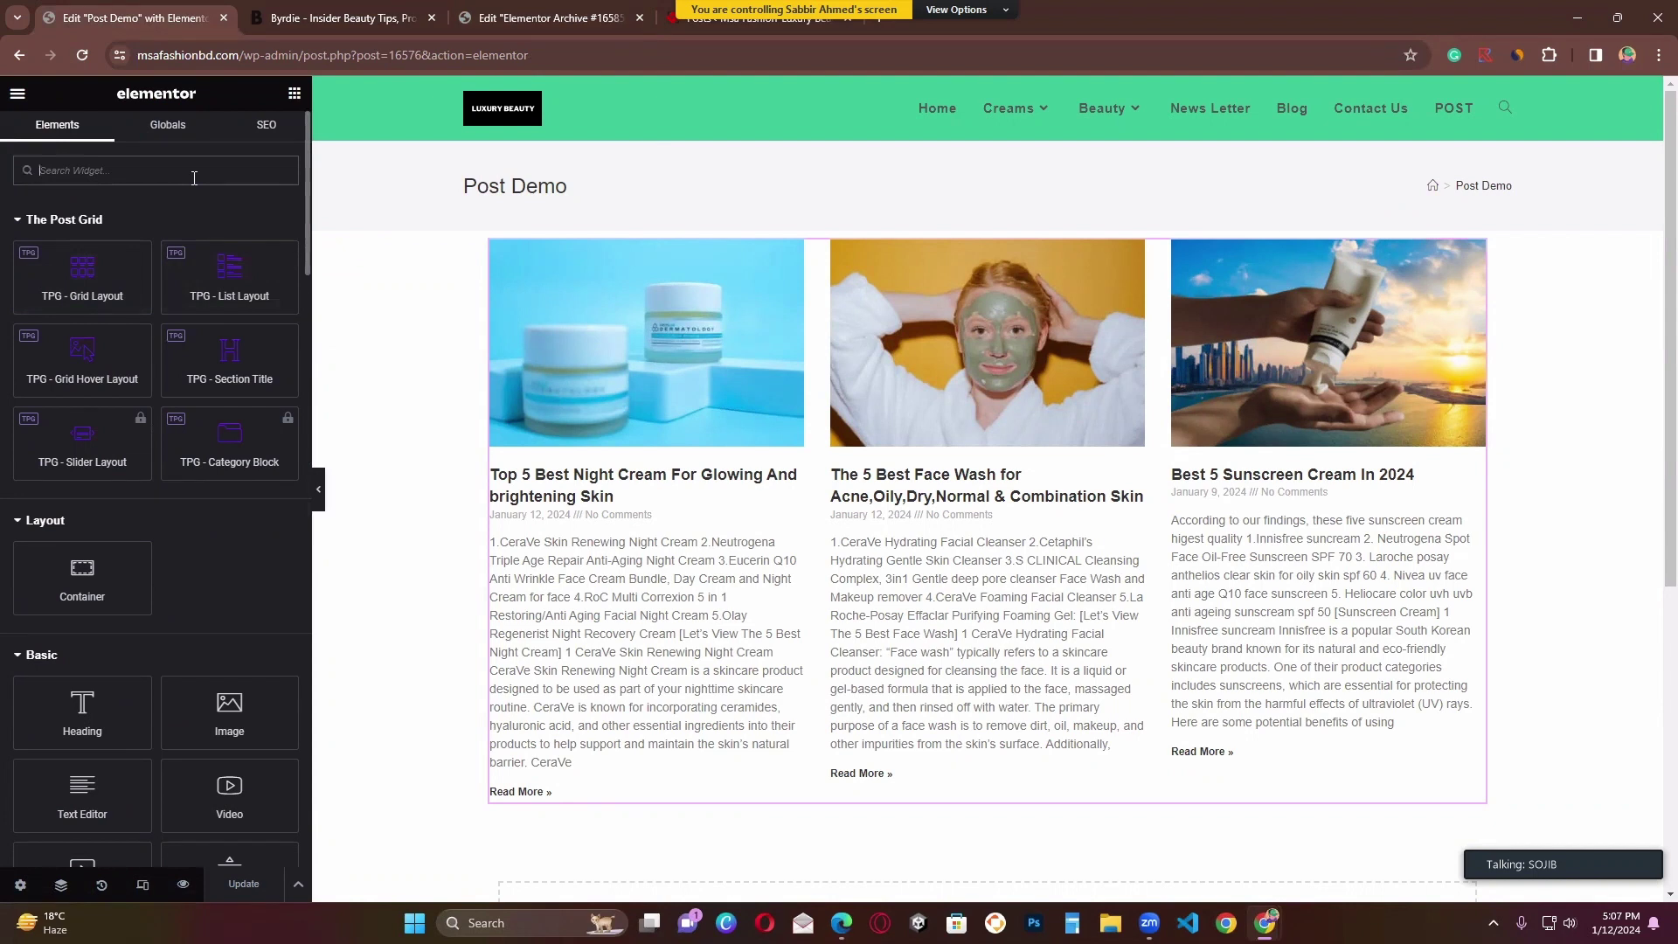
pyautogui.write('na')
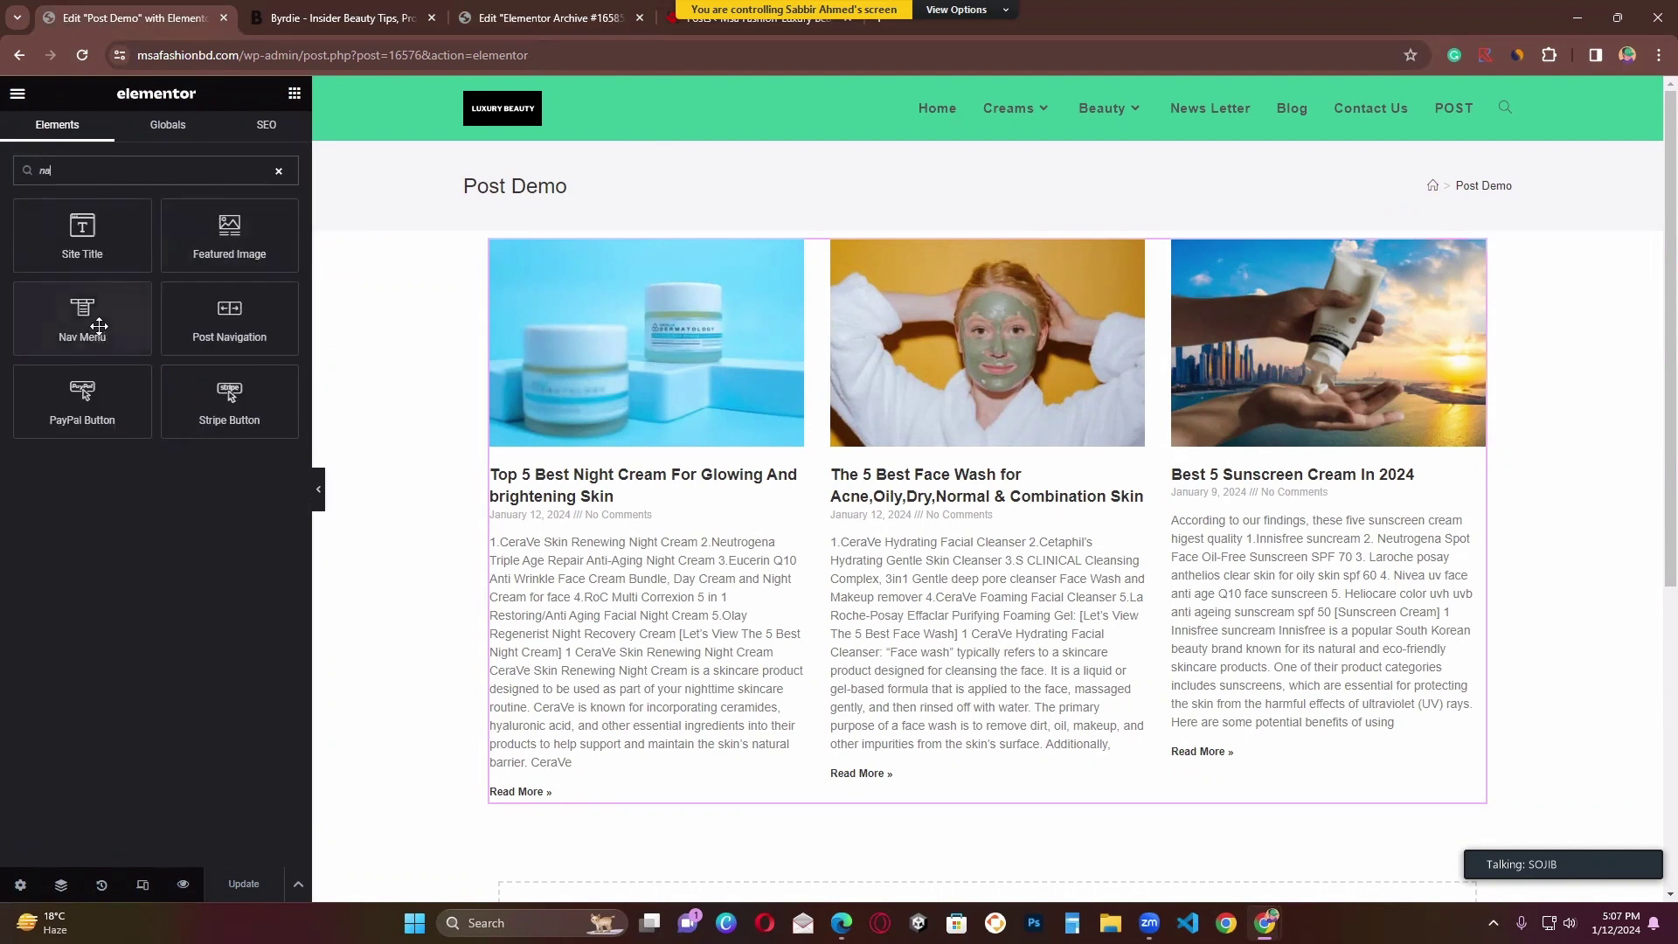
pyautogui.moveTo(115, 320); pyautogui.dragTo(642, 247)
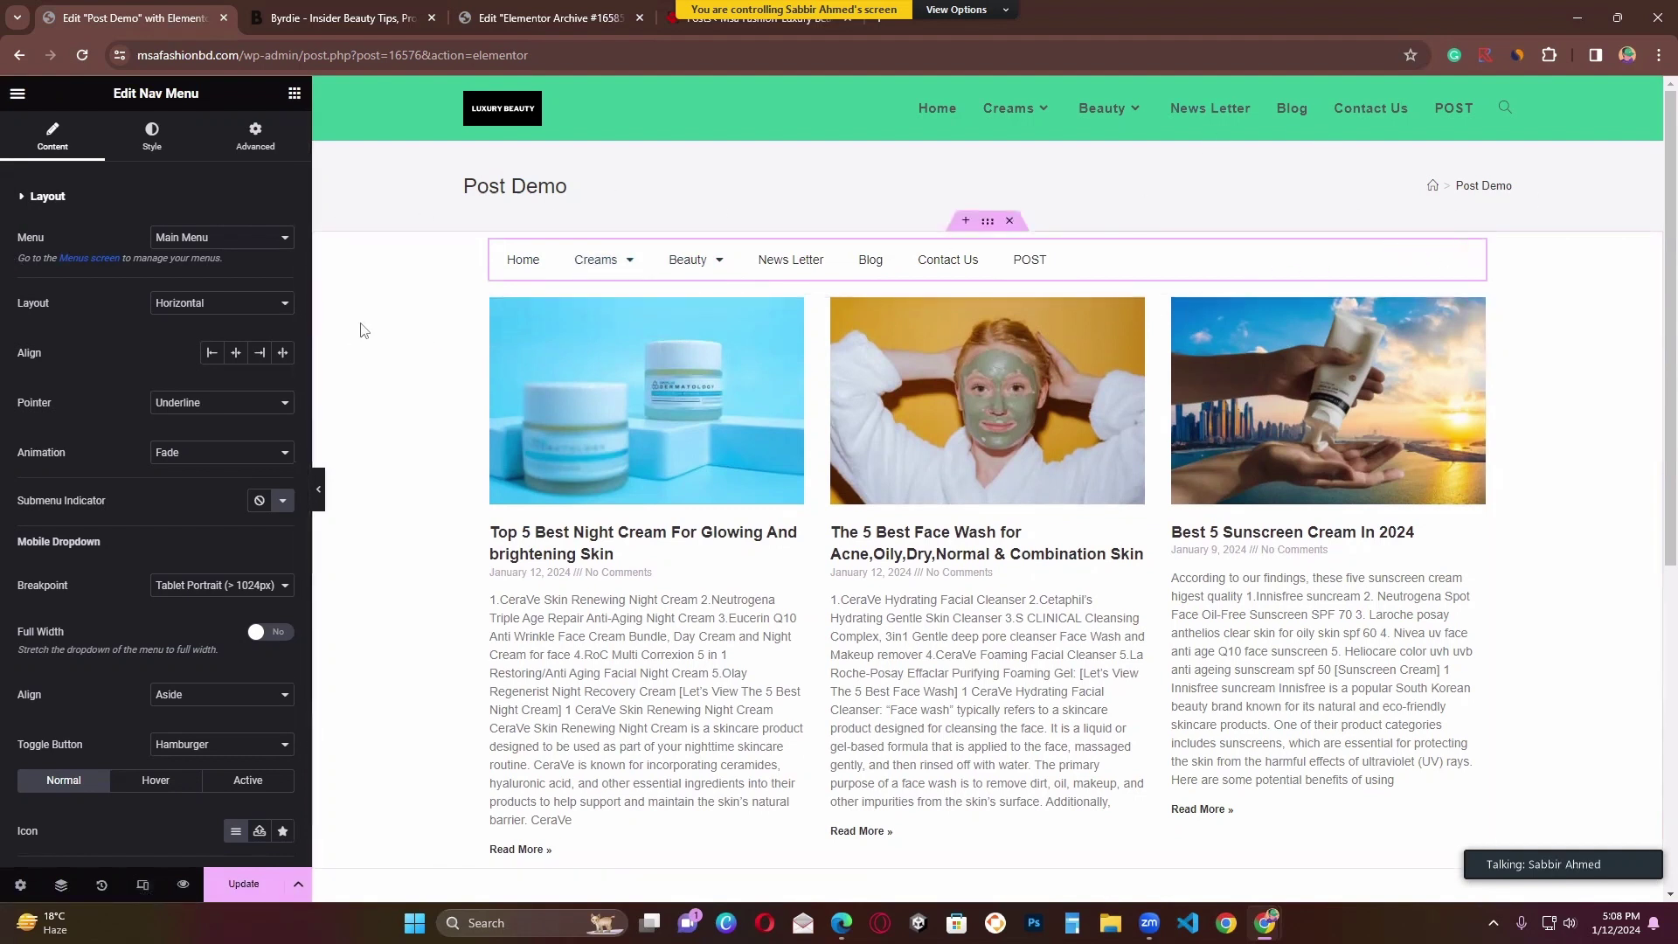
pyautogui.click(250, 238)
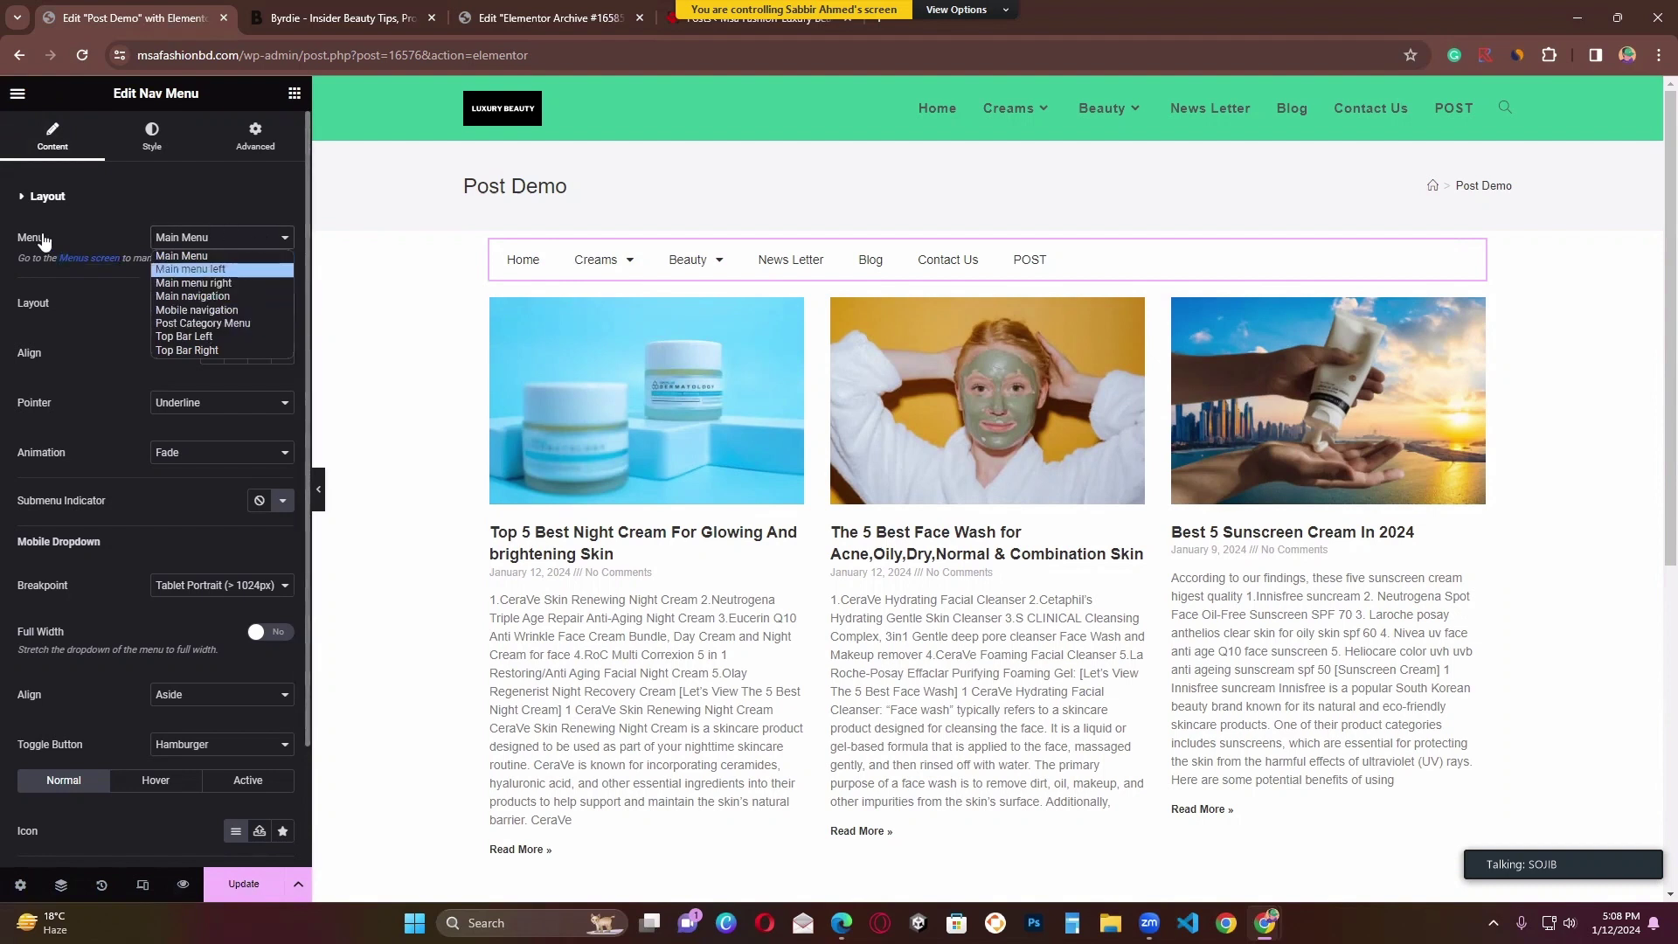
pyautogui.click(226, 325)
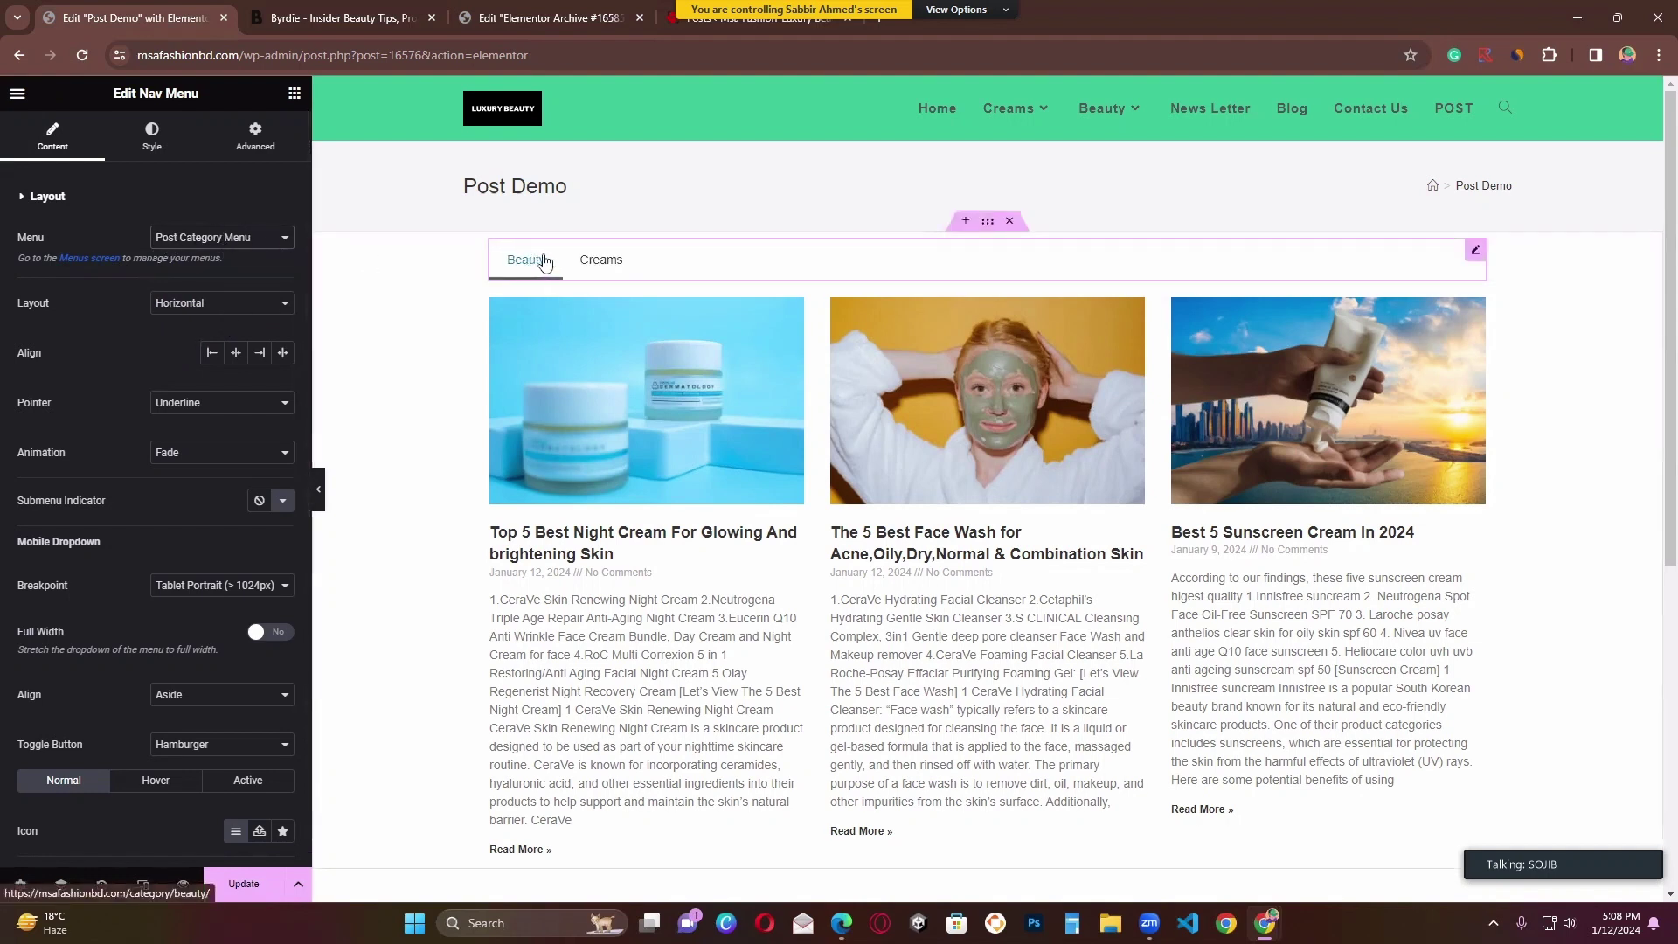
pyautogui.click(246, 886)
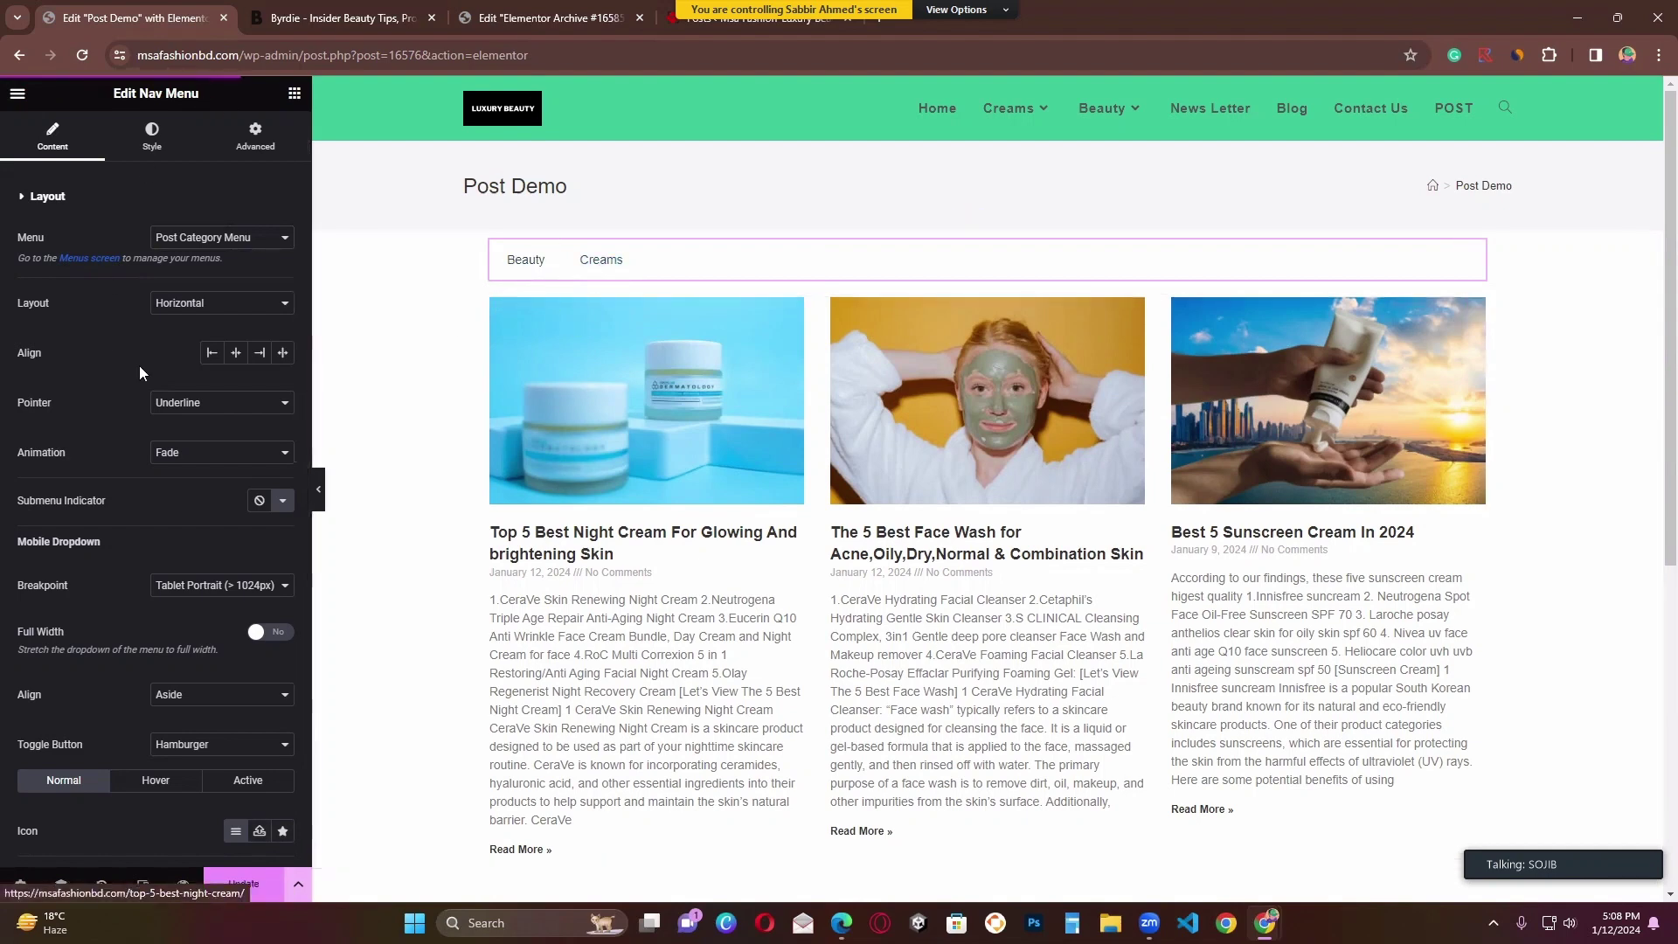
# Step: View the live Post Demo page from the site's pages list in a new tab, check its Creams category link, and return to the page
pyautogui.click(550, 10)
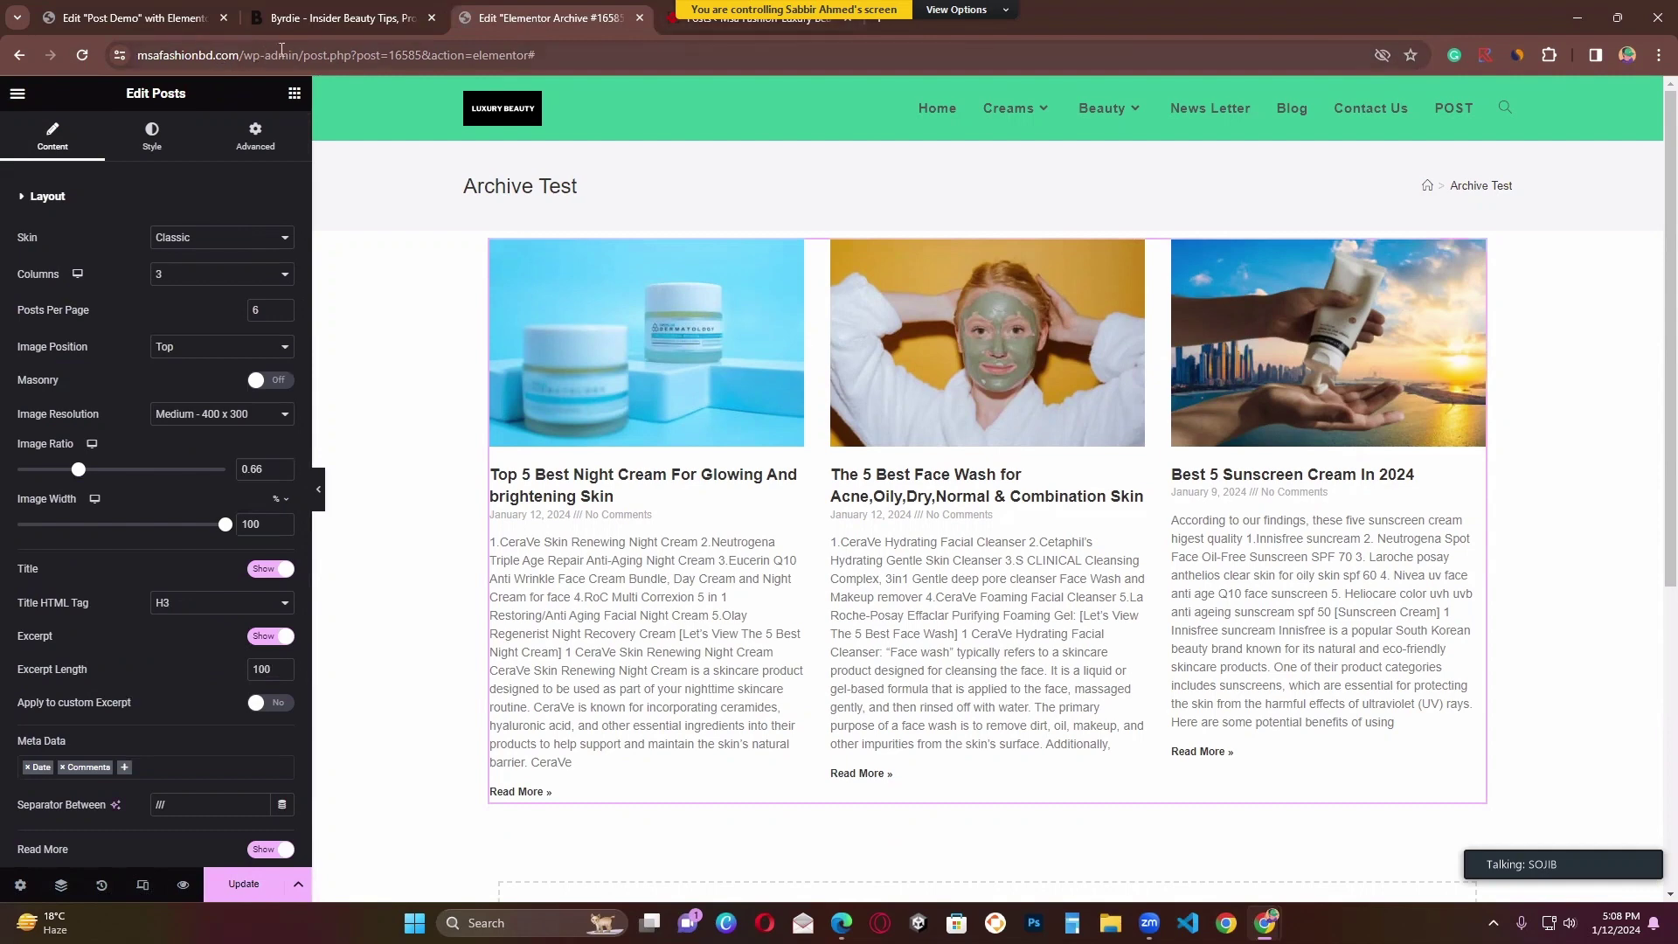
pyautogui.click(683, 28)
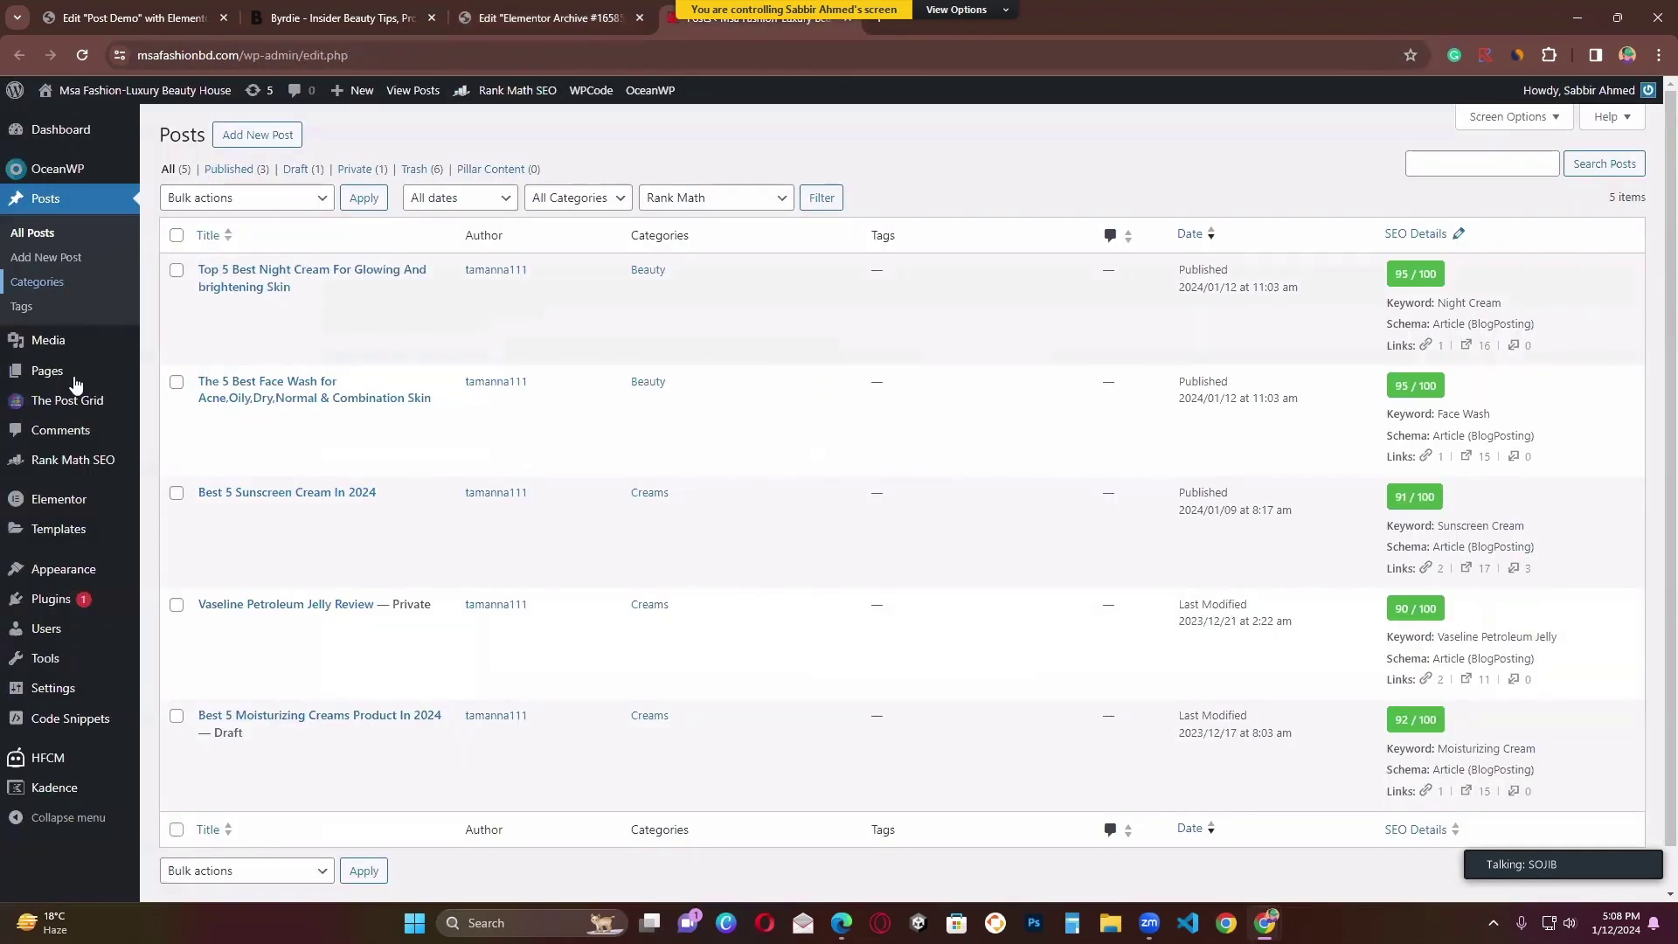
pyautogui.moveTo(83, 376)
pyautogui.click(179, 374)
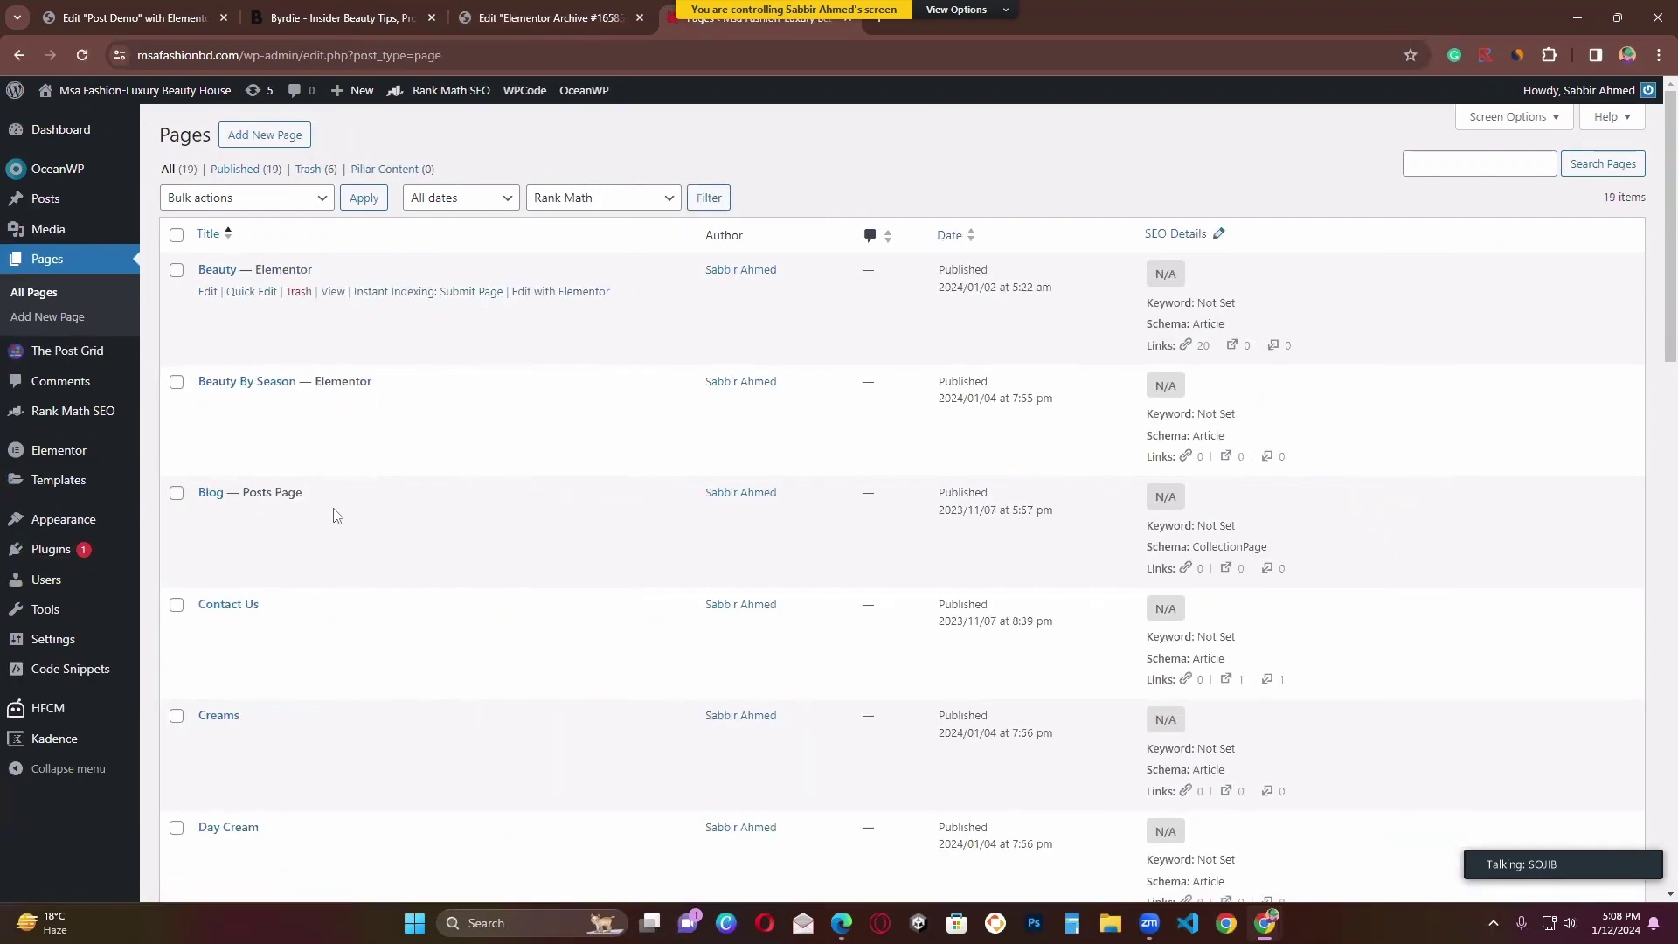
pyautogui.scroll(-1, 339, 524)
pyautogui.scroll(-8, 339, 524)
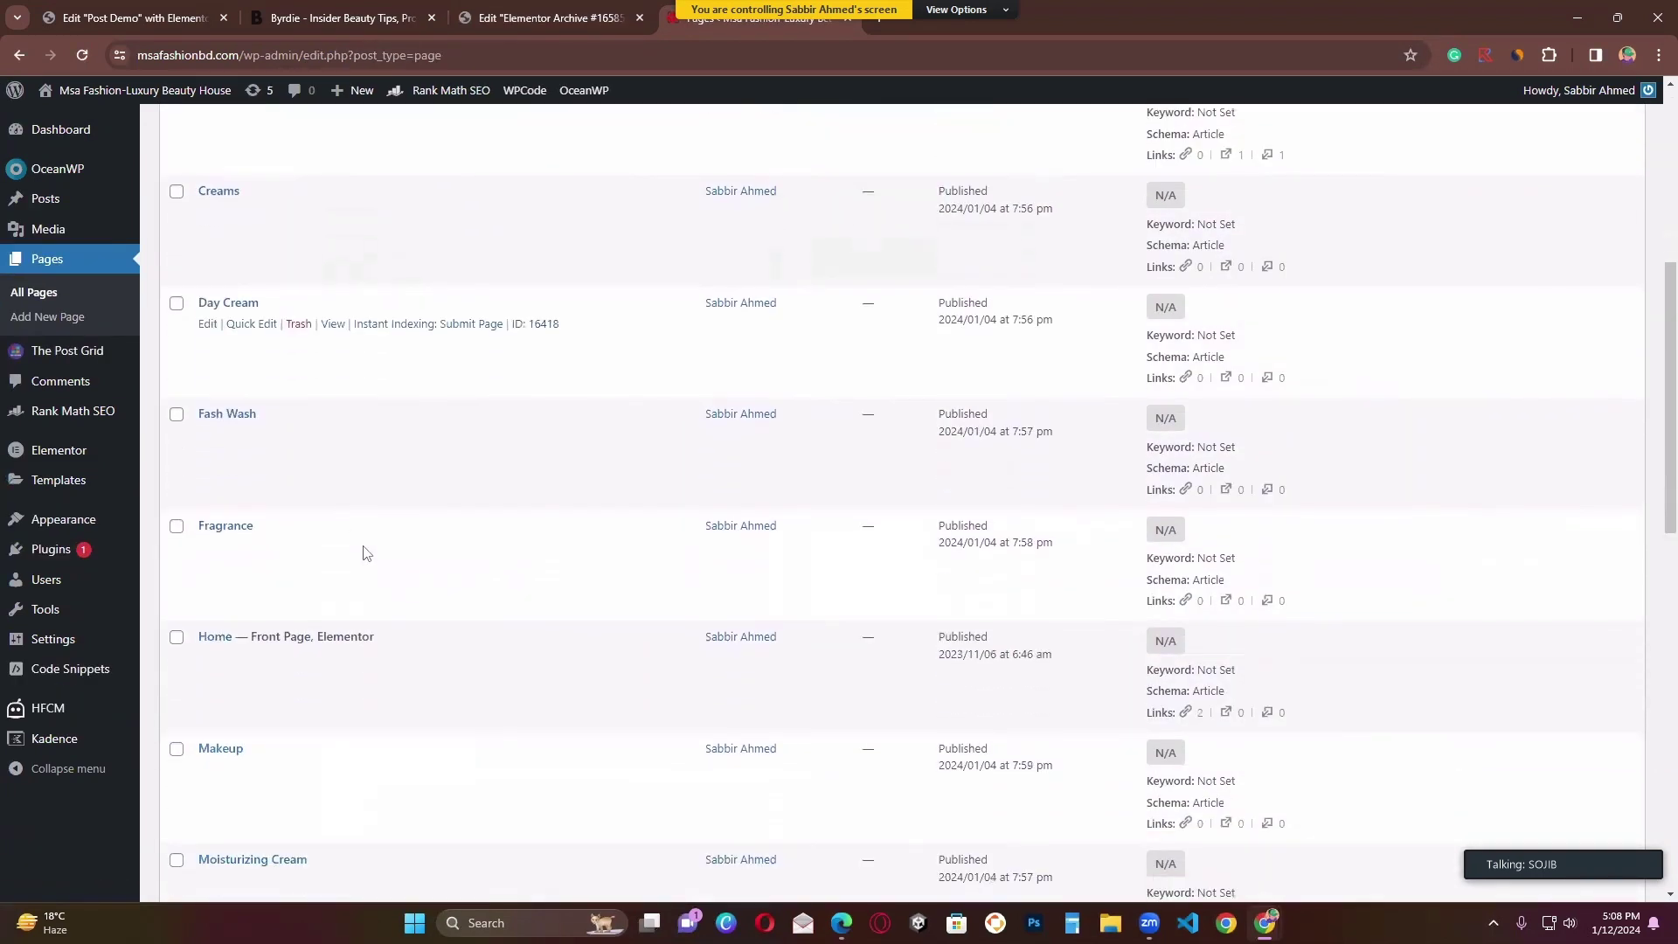
pyautogui.scroll(-2, 366, 554)
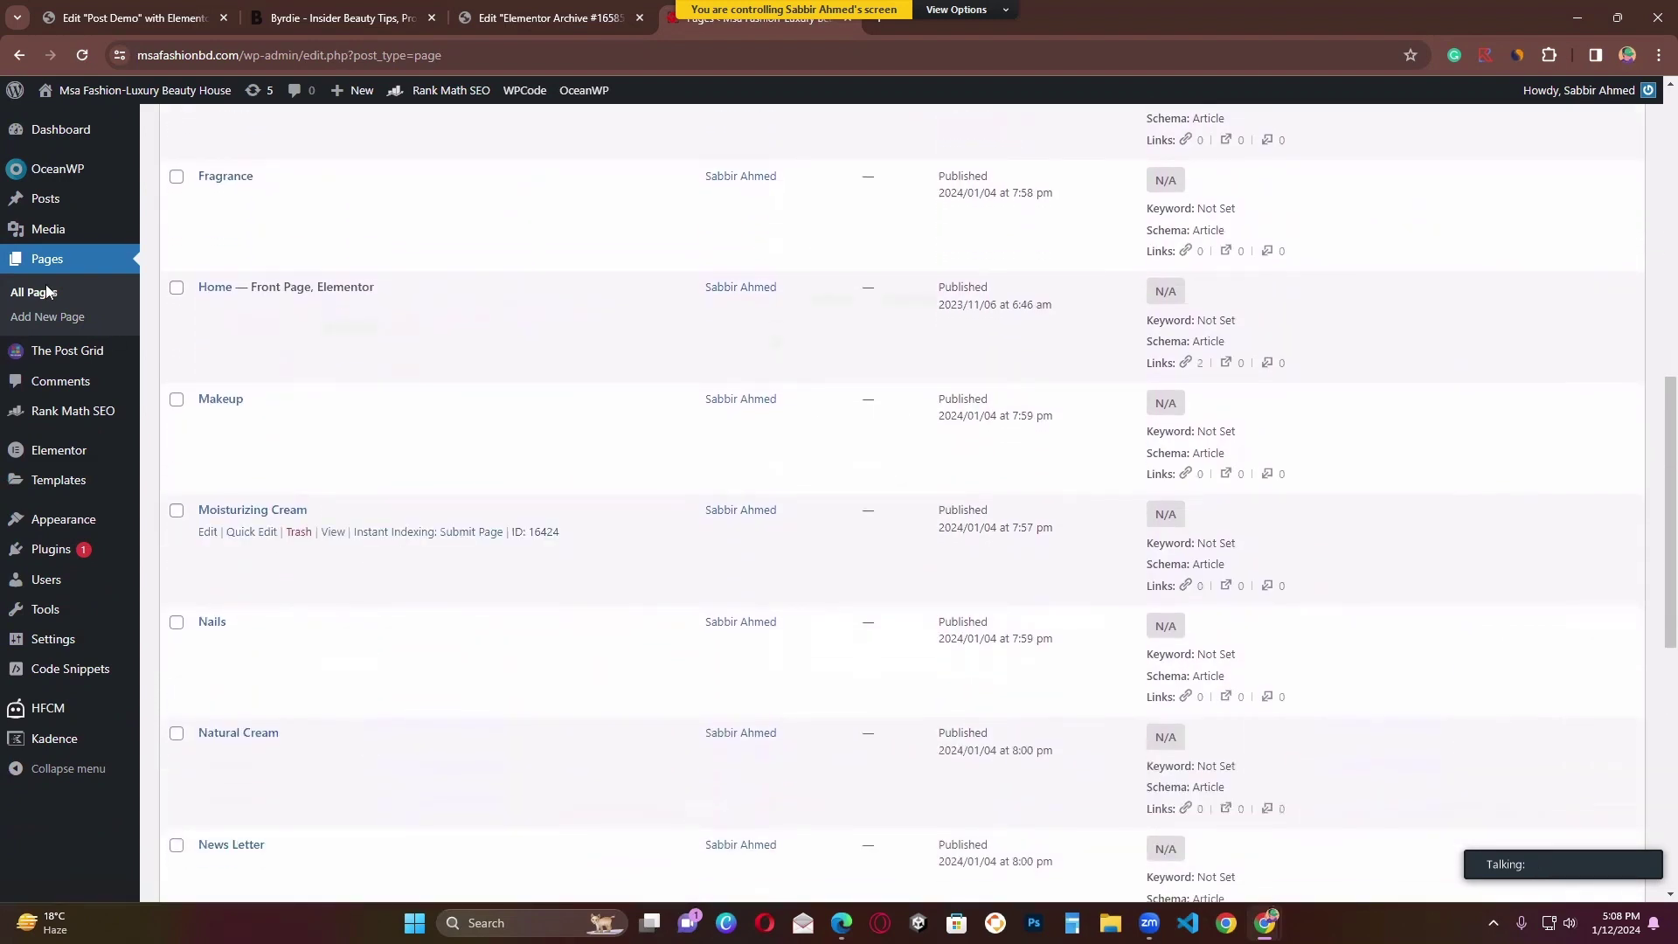
pyautogui.scroll(-8, 684, 524)
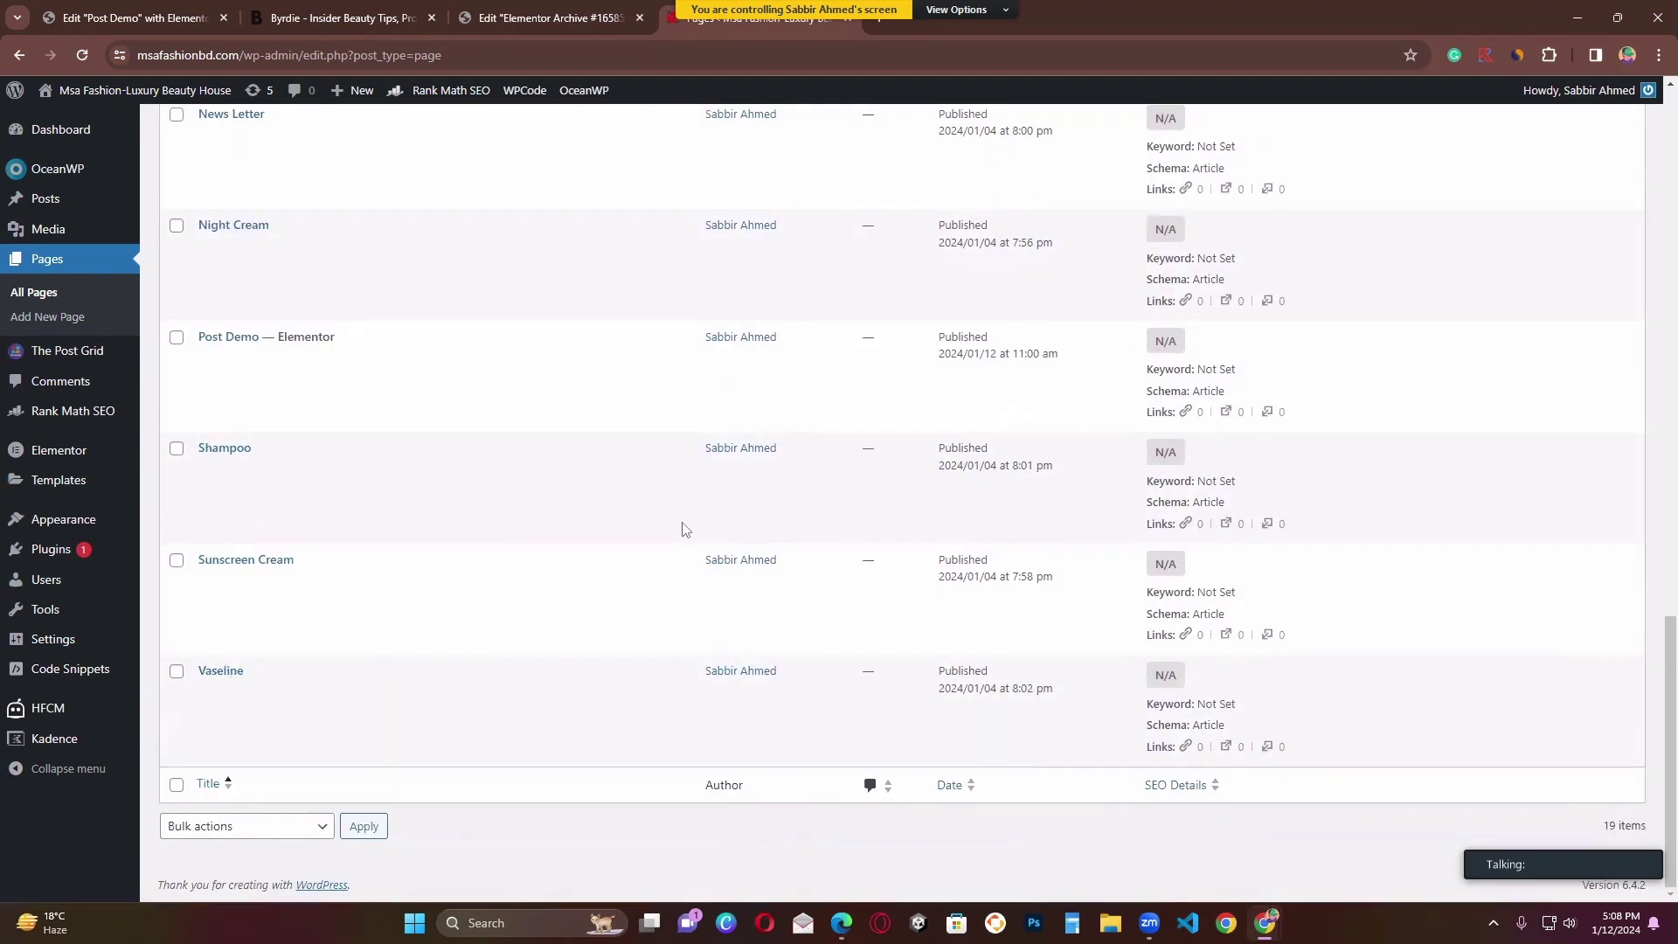
pyautogui.scroll(2, 685, 528)
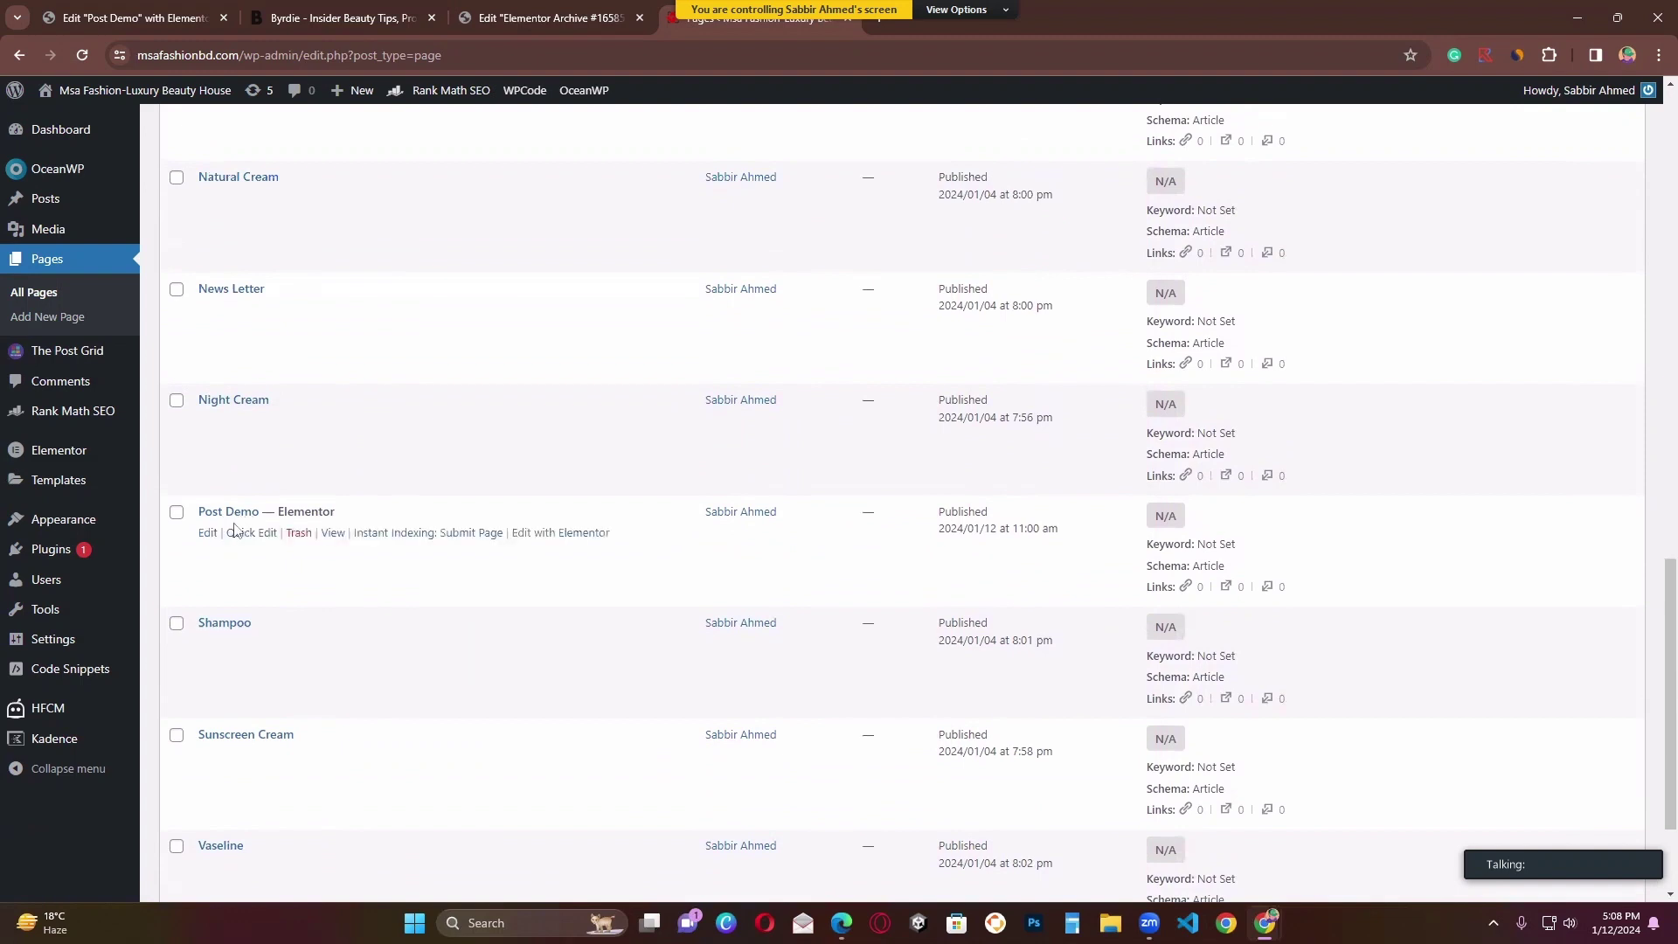
pyautogui.rightClick(334, 535)
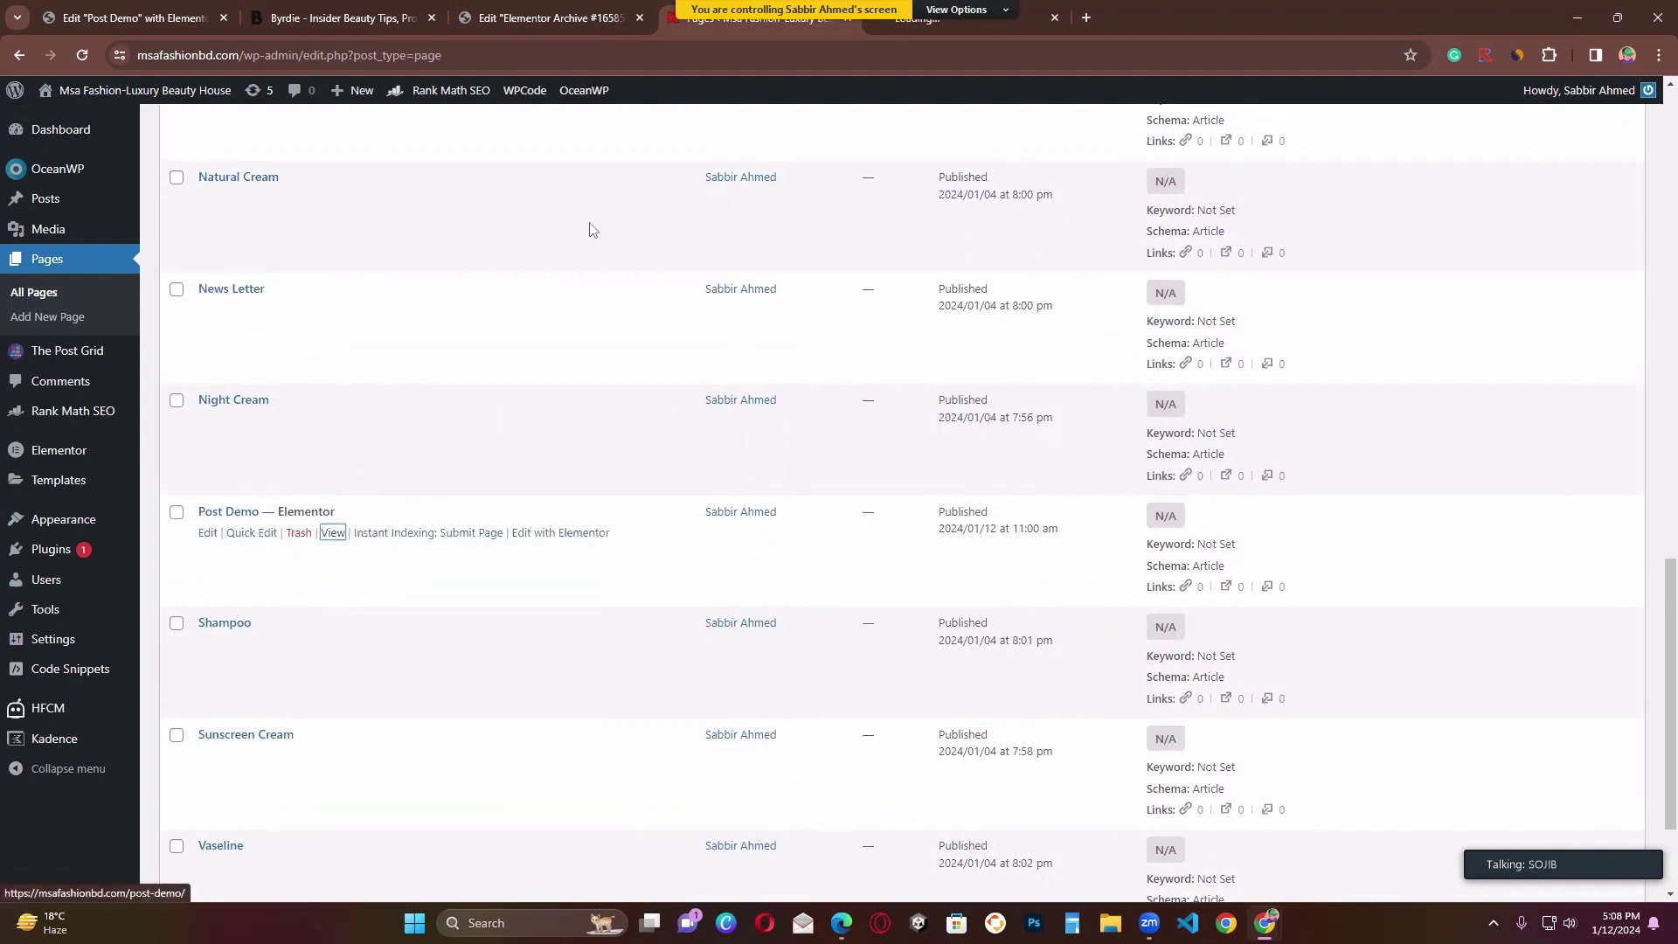
pyautogui.click(403, 552)
pyautogui.click(969, 30)
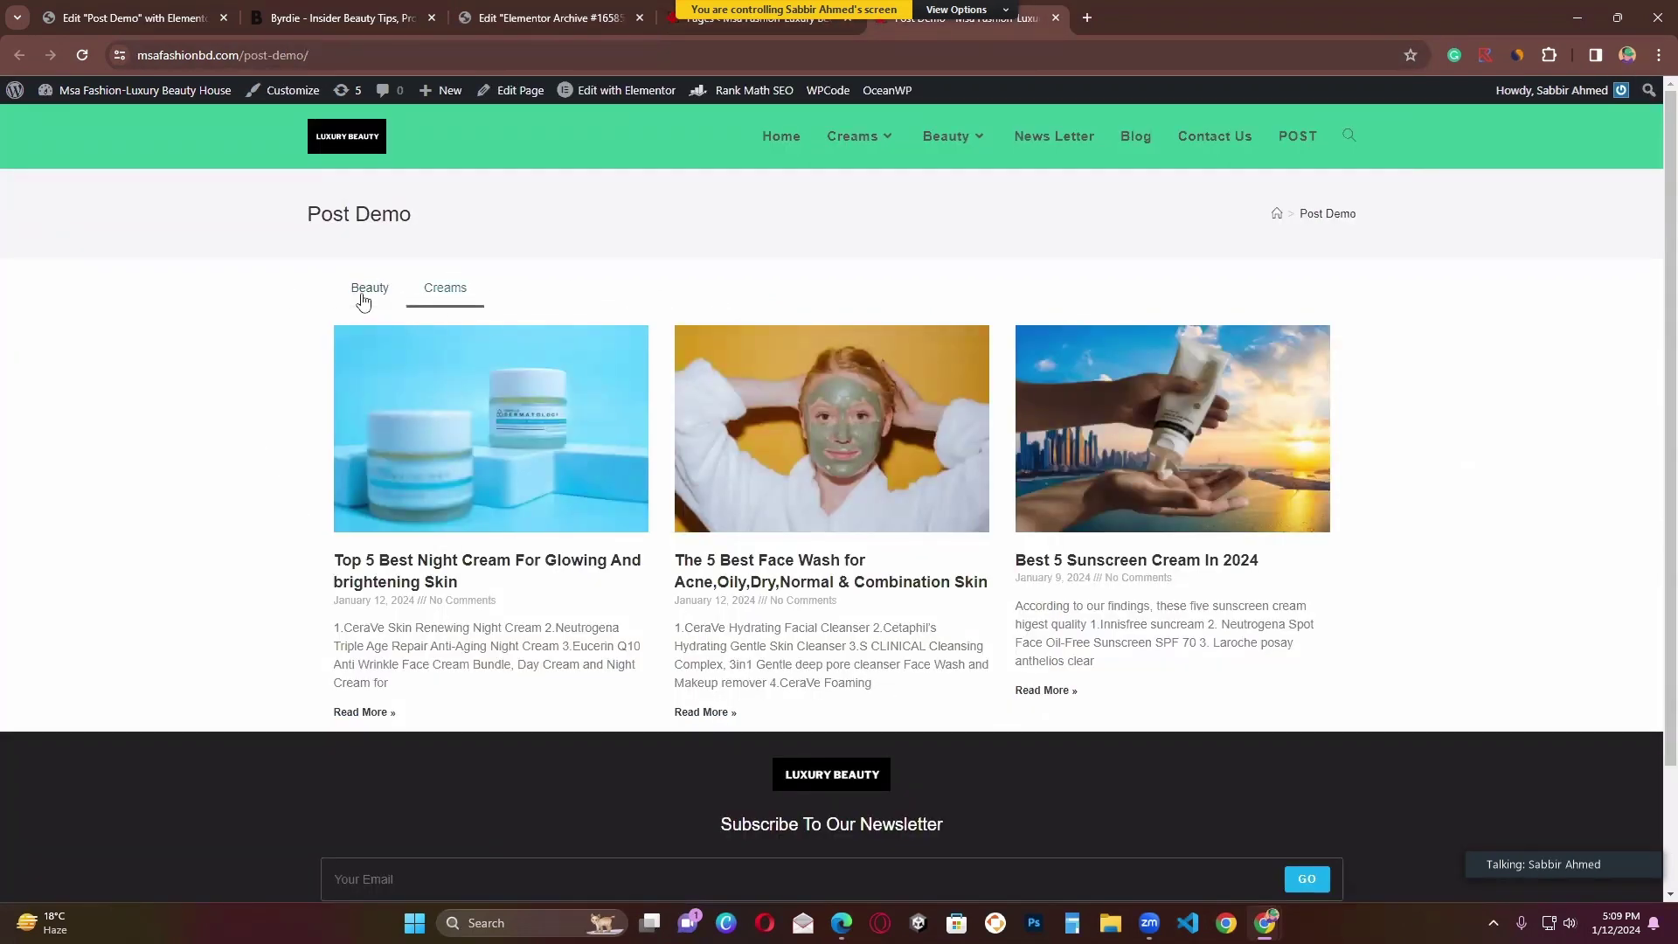
pyautogui.click(445, 293)
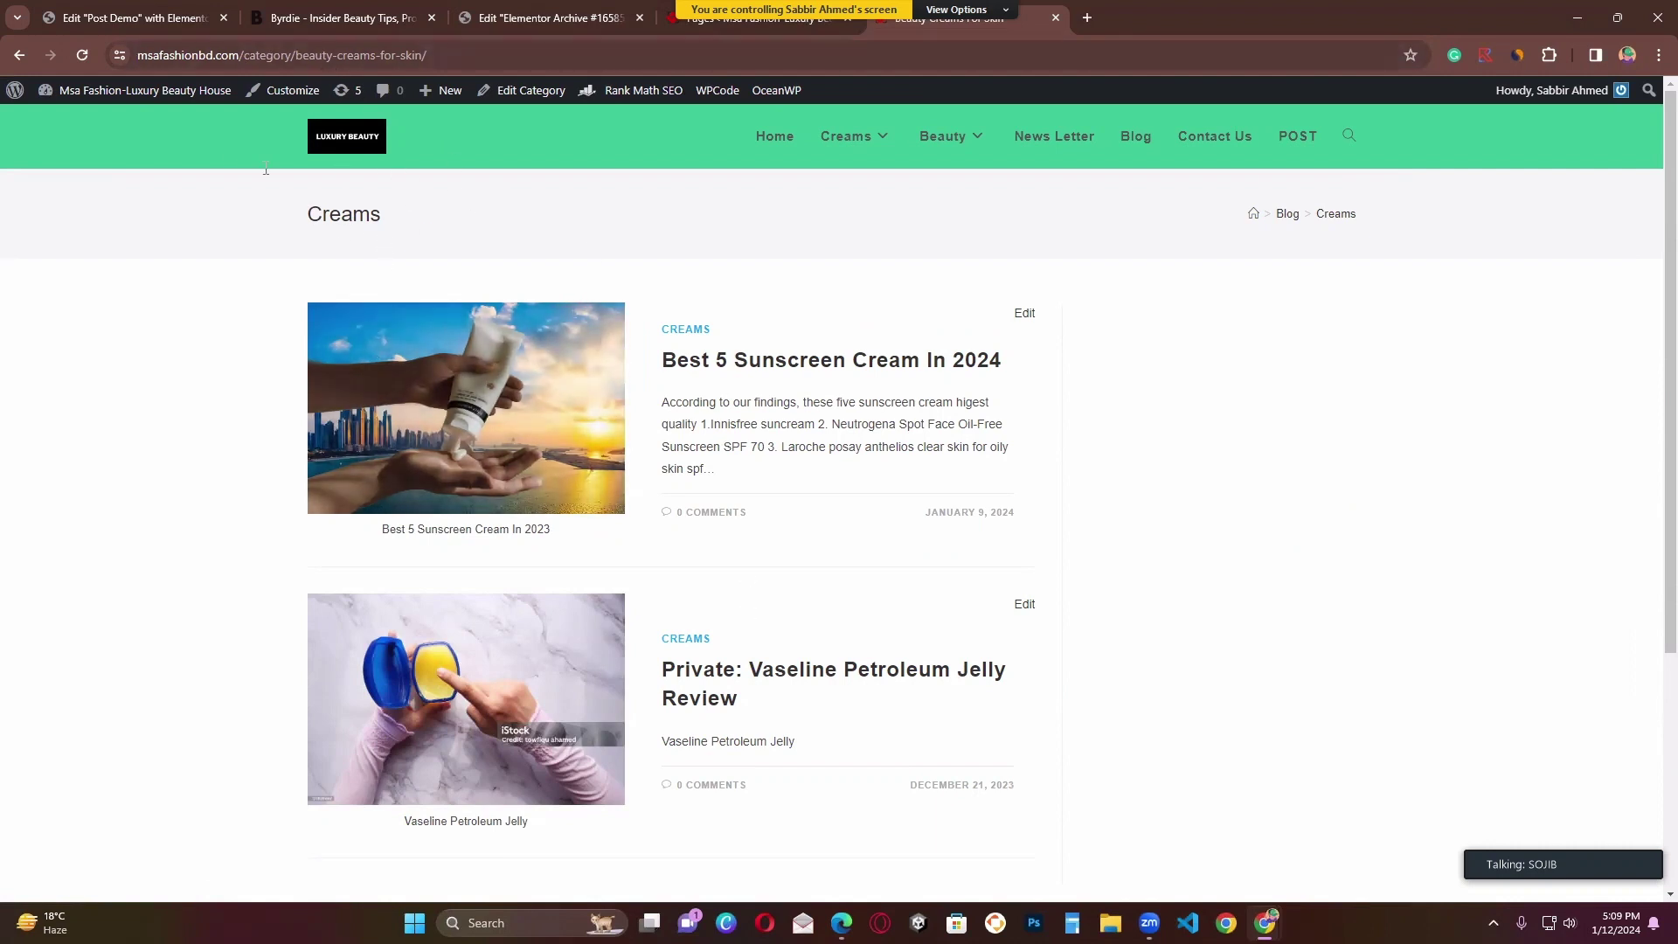
pyautogui.click(19, 60)
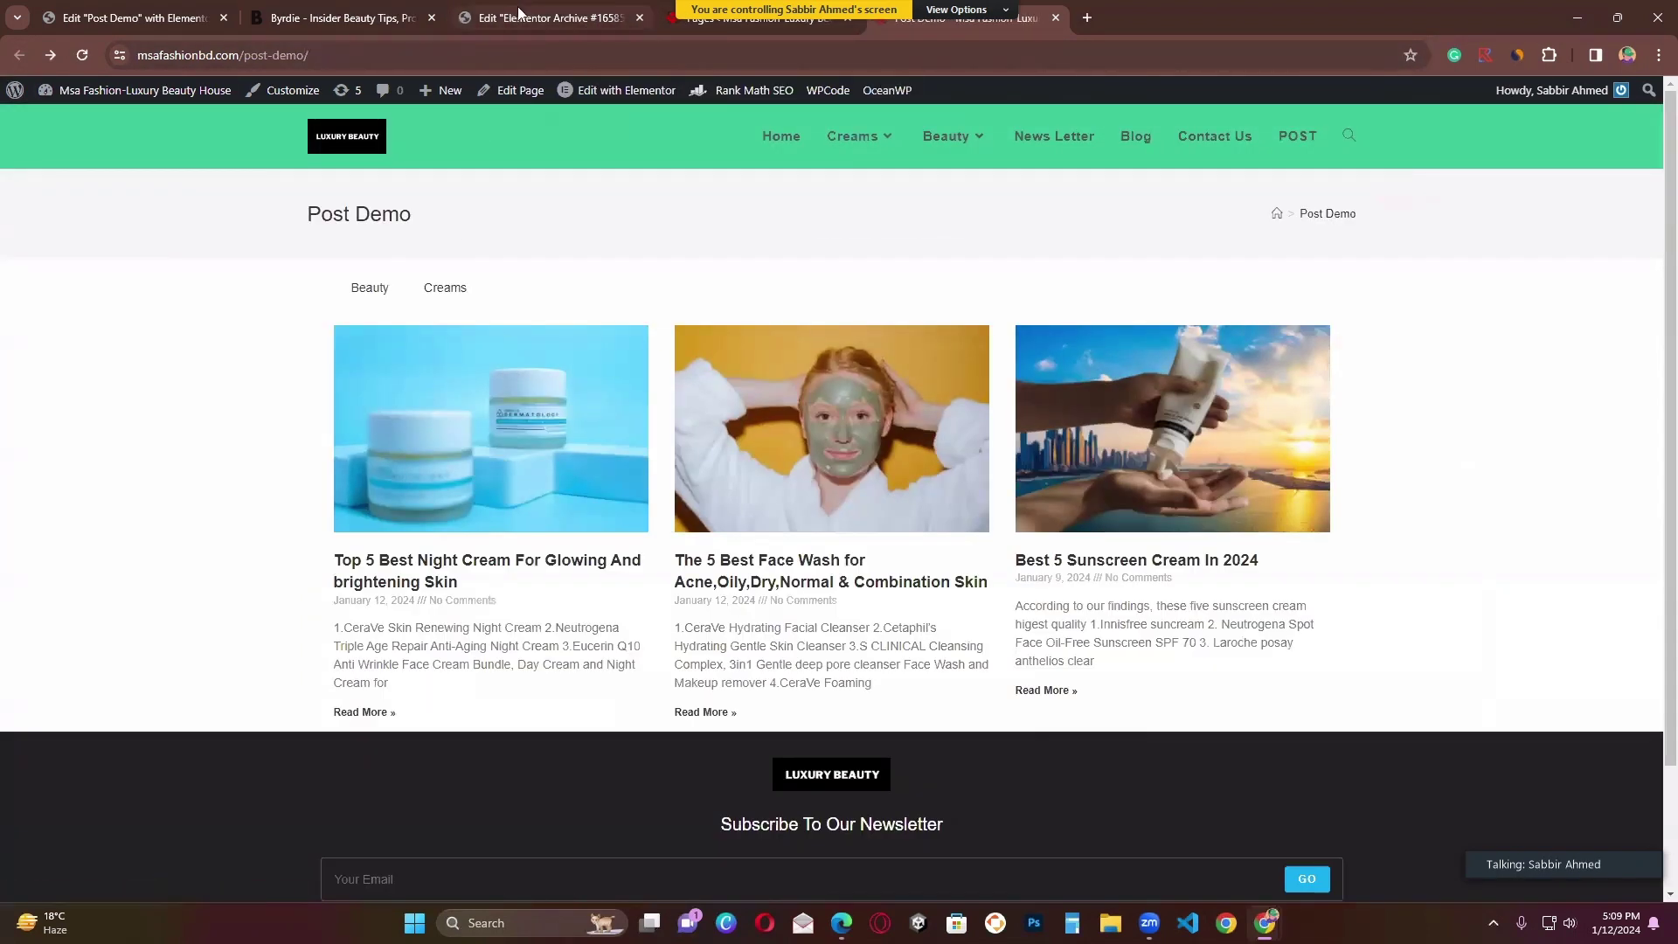
# Step: Add a Nav Menu widget above the posts in the Archive Test template and assign it the Post Category Menu
pyautogui.click(519, 12)
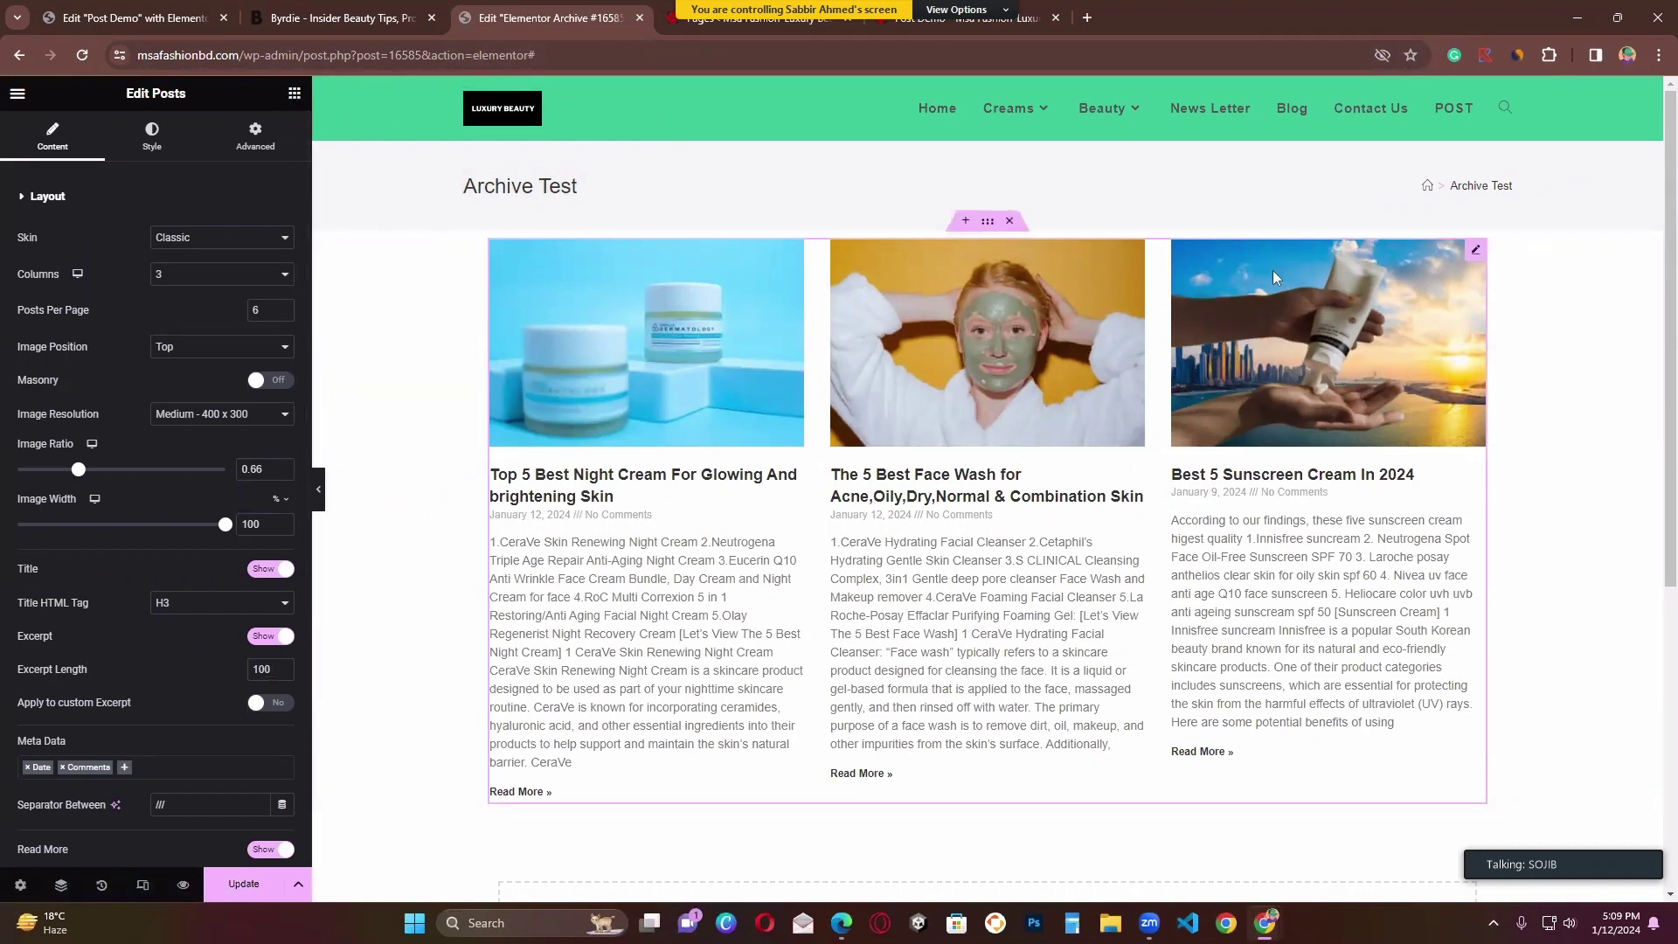
pyautogui.click(295, 94)
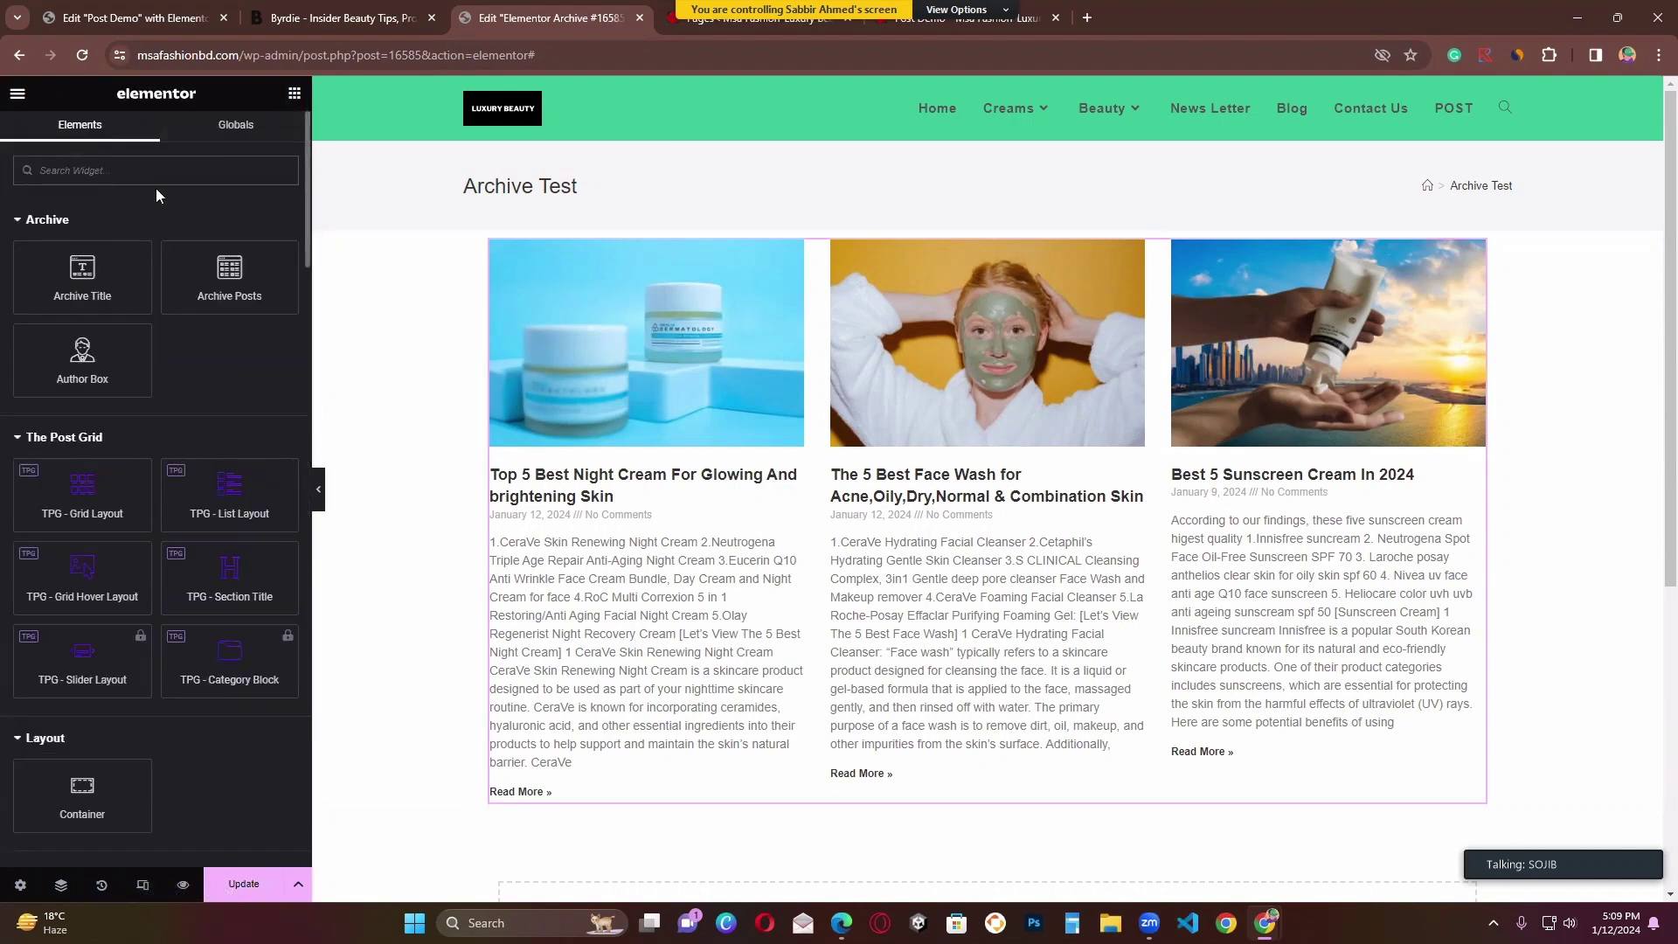
pyautogui.write('nav')
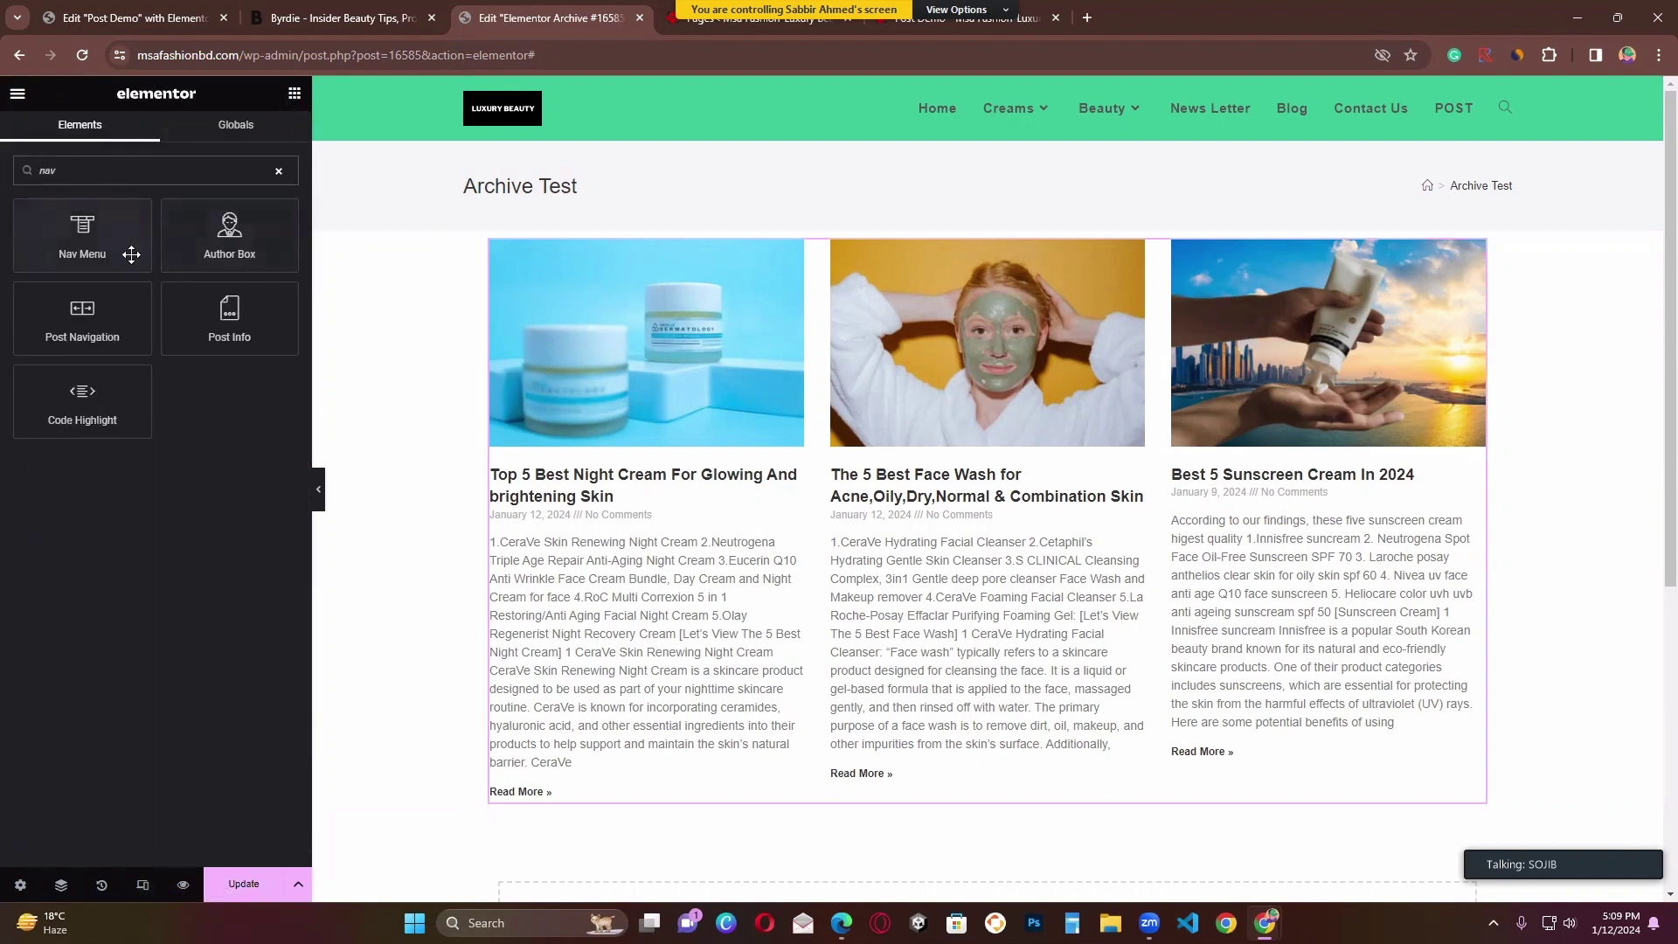
pyautogui.moveTo(131, 254); pyautogui.dragTo(605, 254)
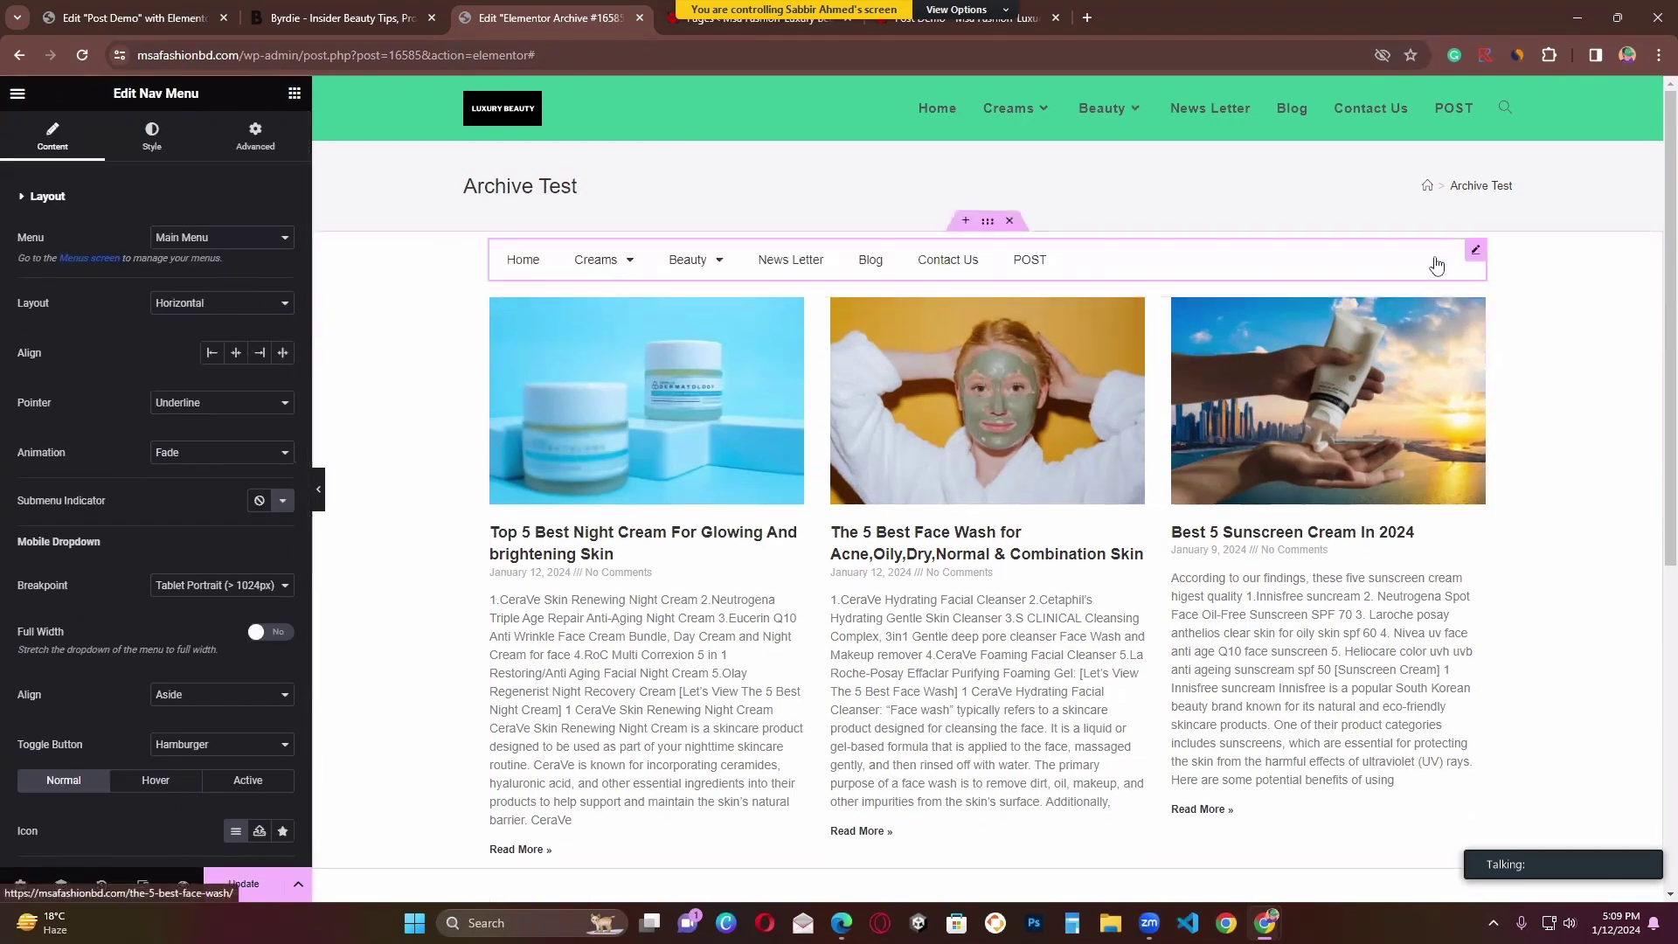
pyautogui.click(225, 247)
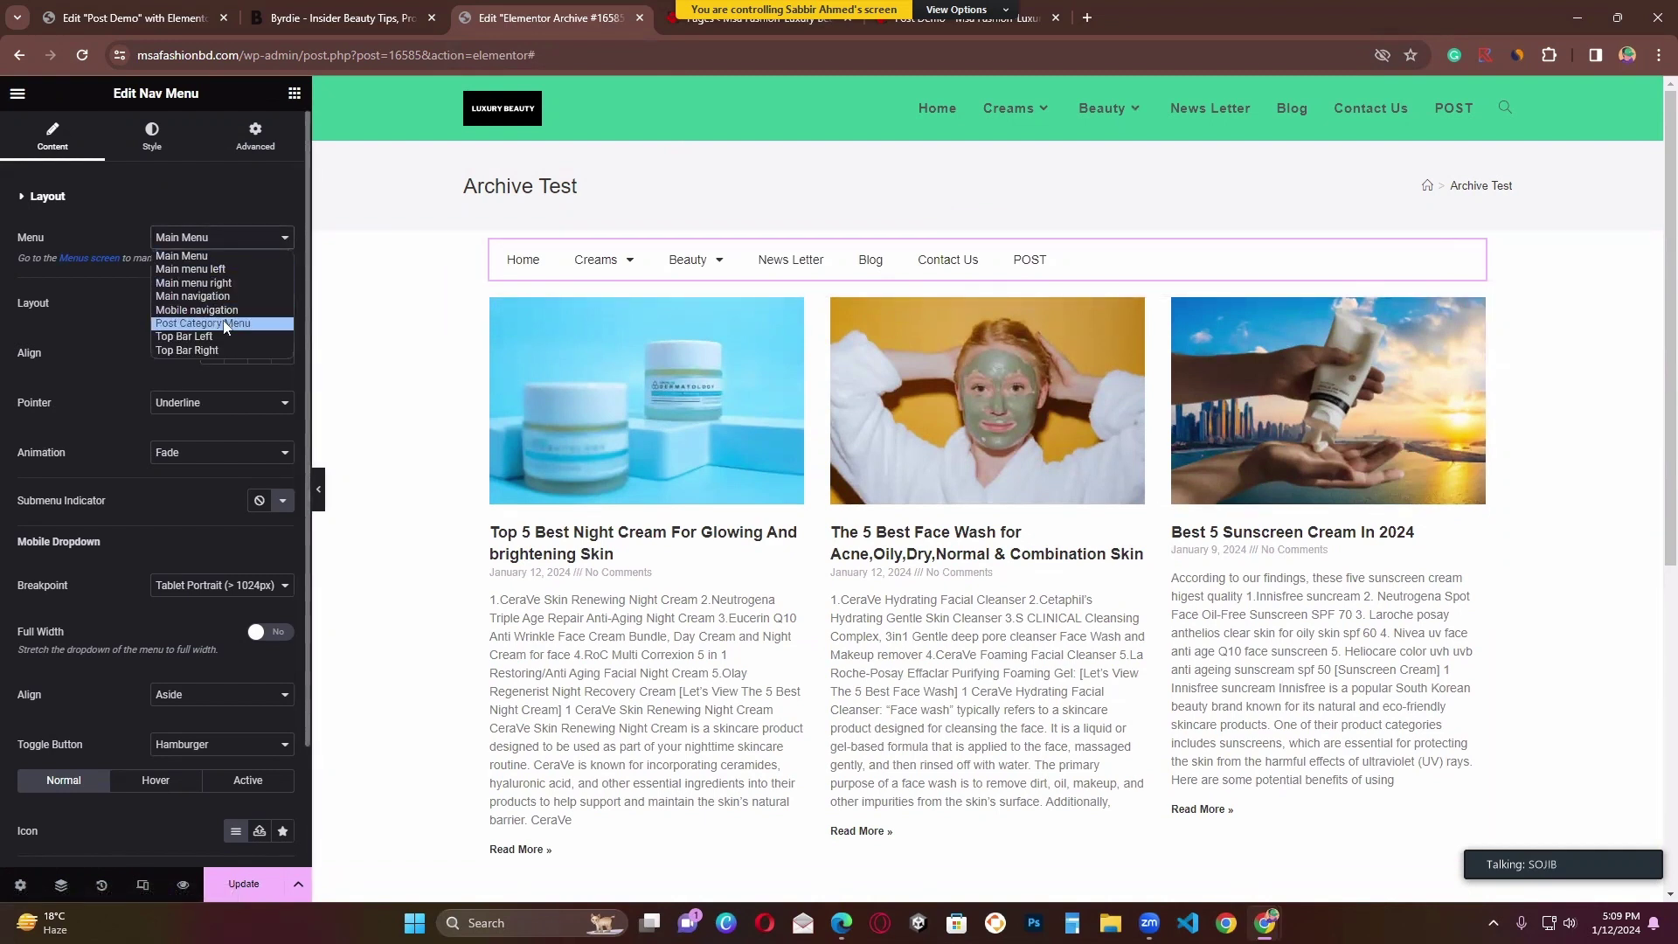
pyautogui.click(224, 323)
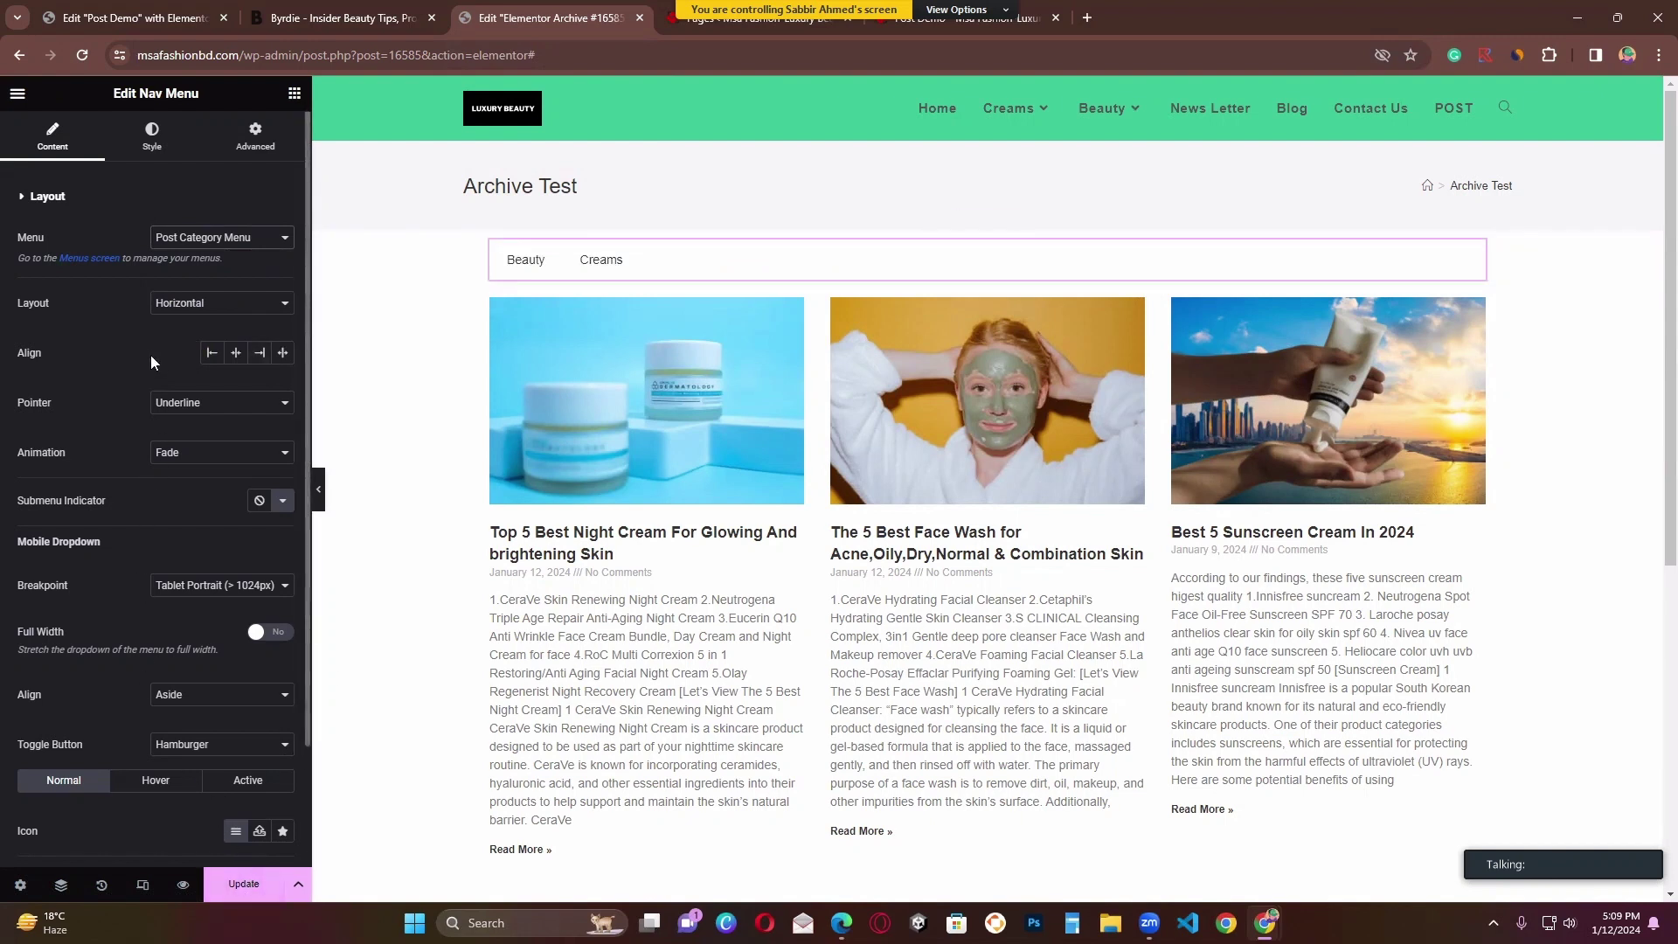
pyautogui.scroll(-2, 145, 350)
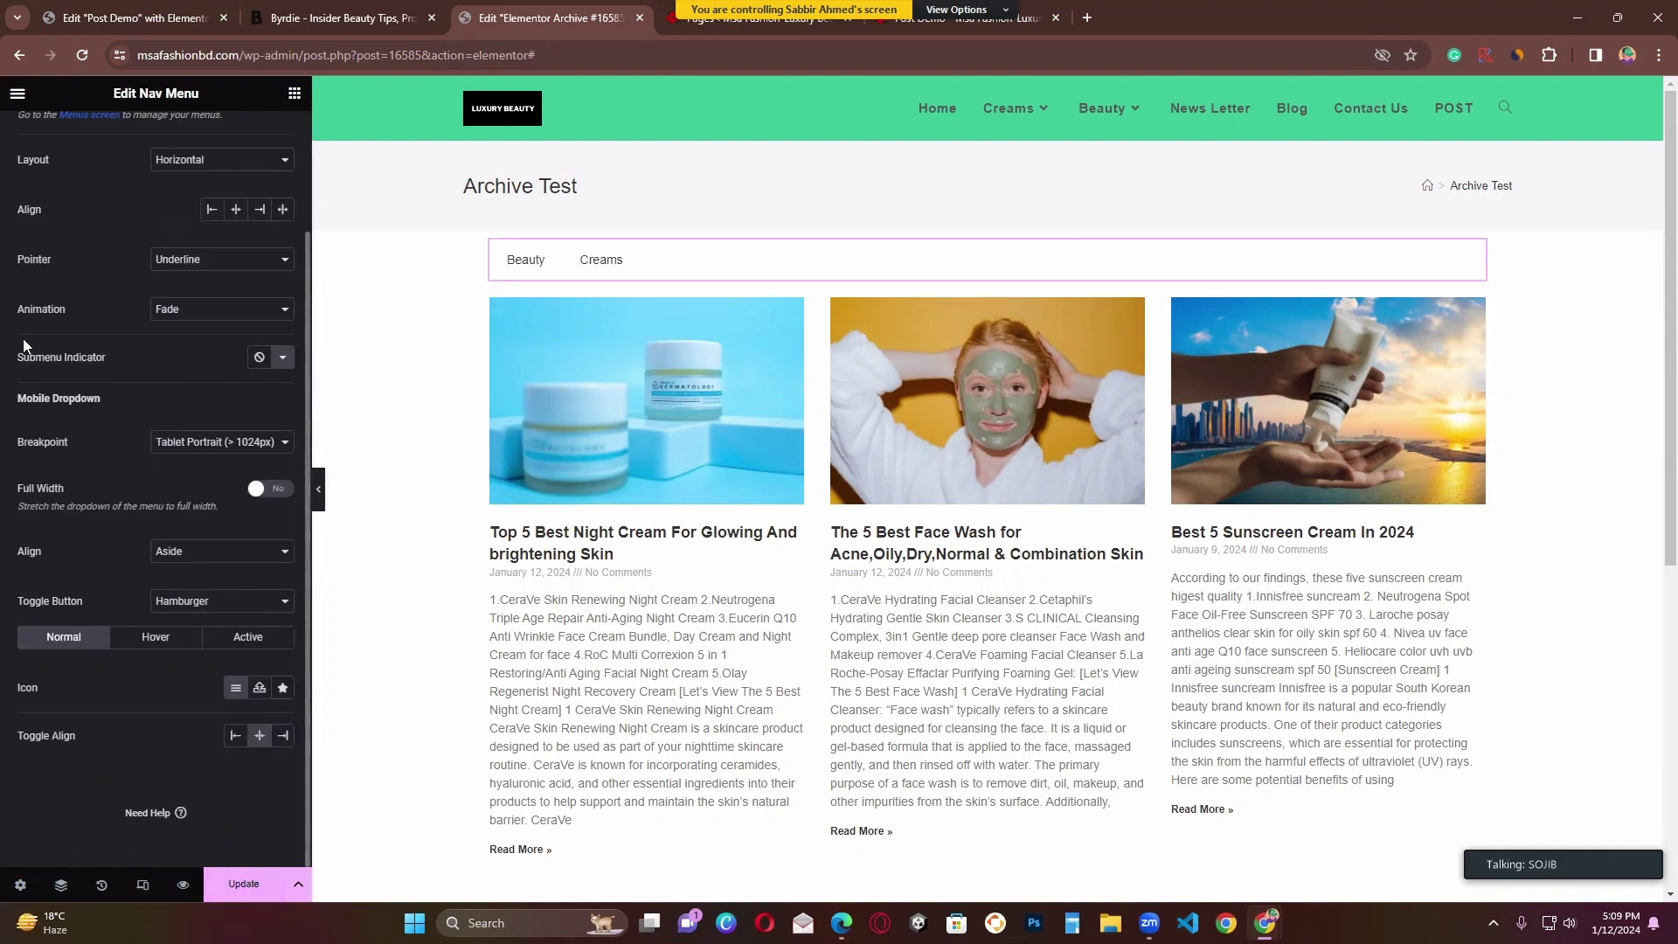
pyautogui.scroll(1, 123, 568)
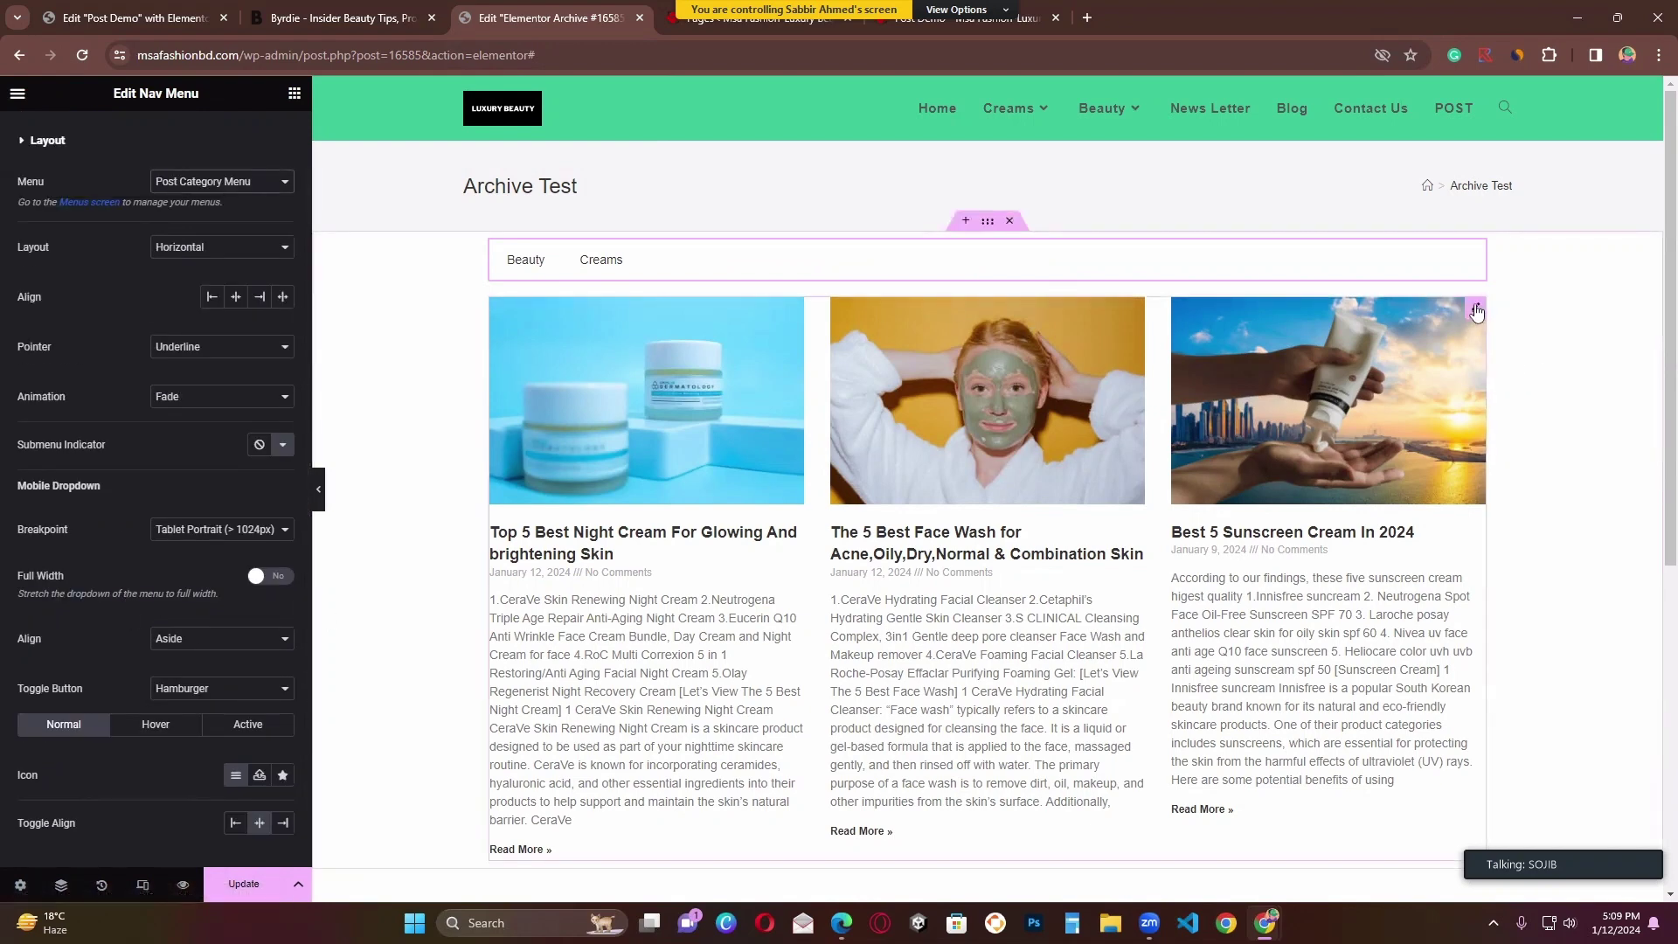
# Step: Set the query source of the archive template's Posts widget to Current Query
pyautogui.click(1476, 310)
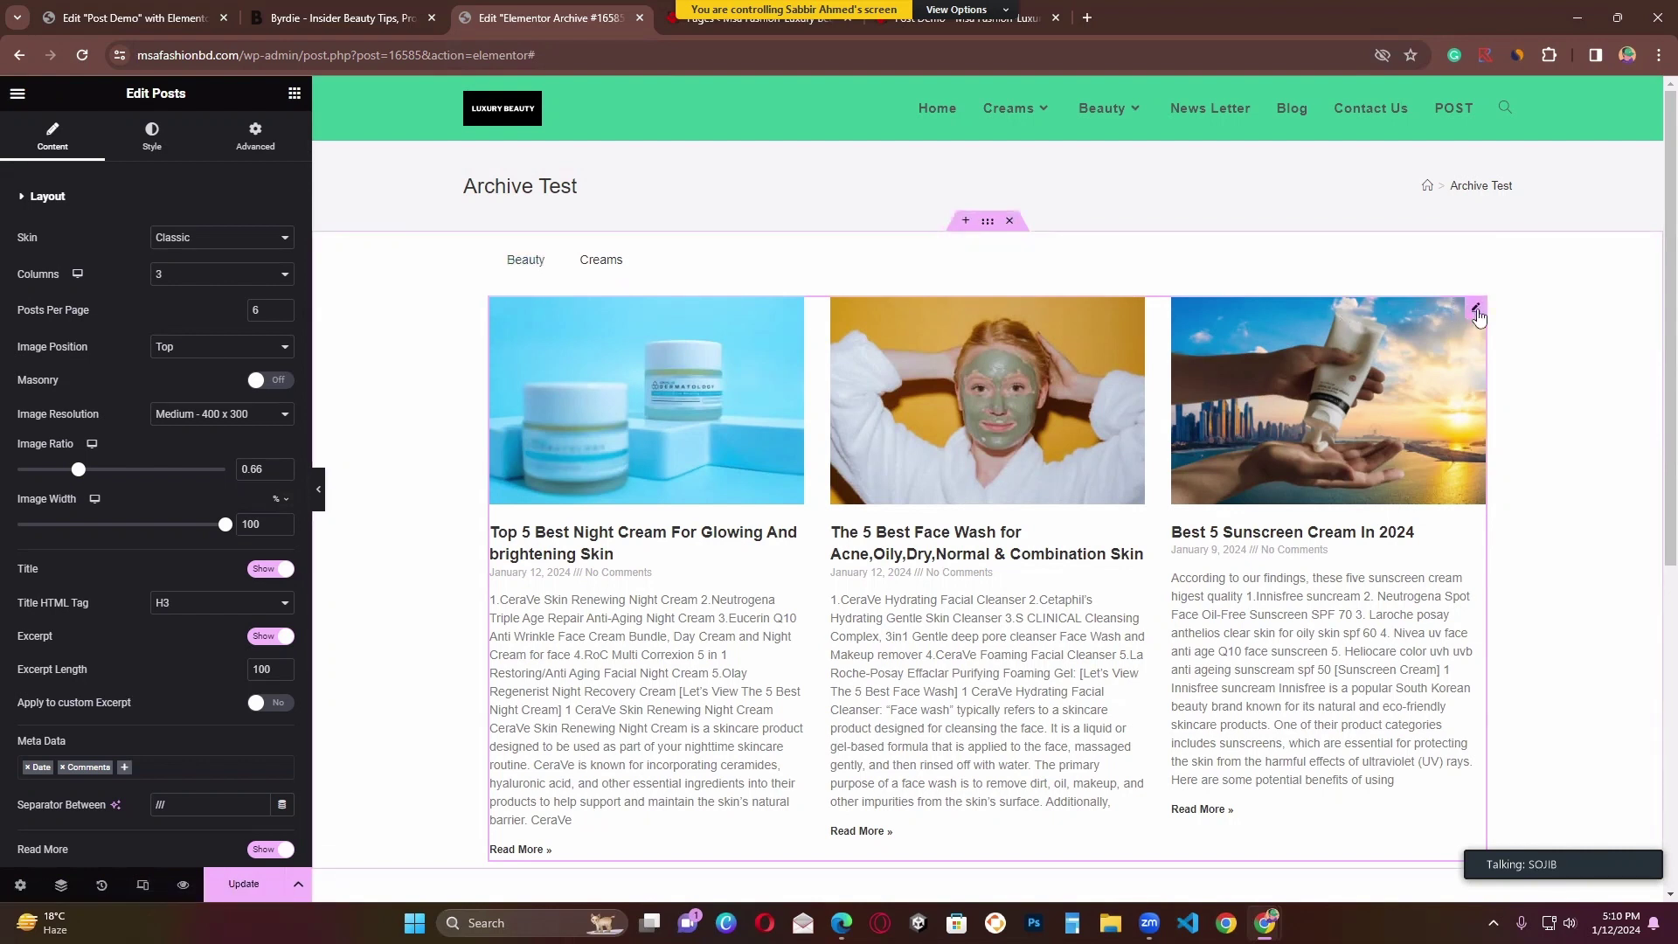
pyautogui.scroll(-4, 202, 625)
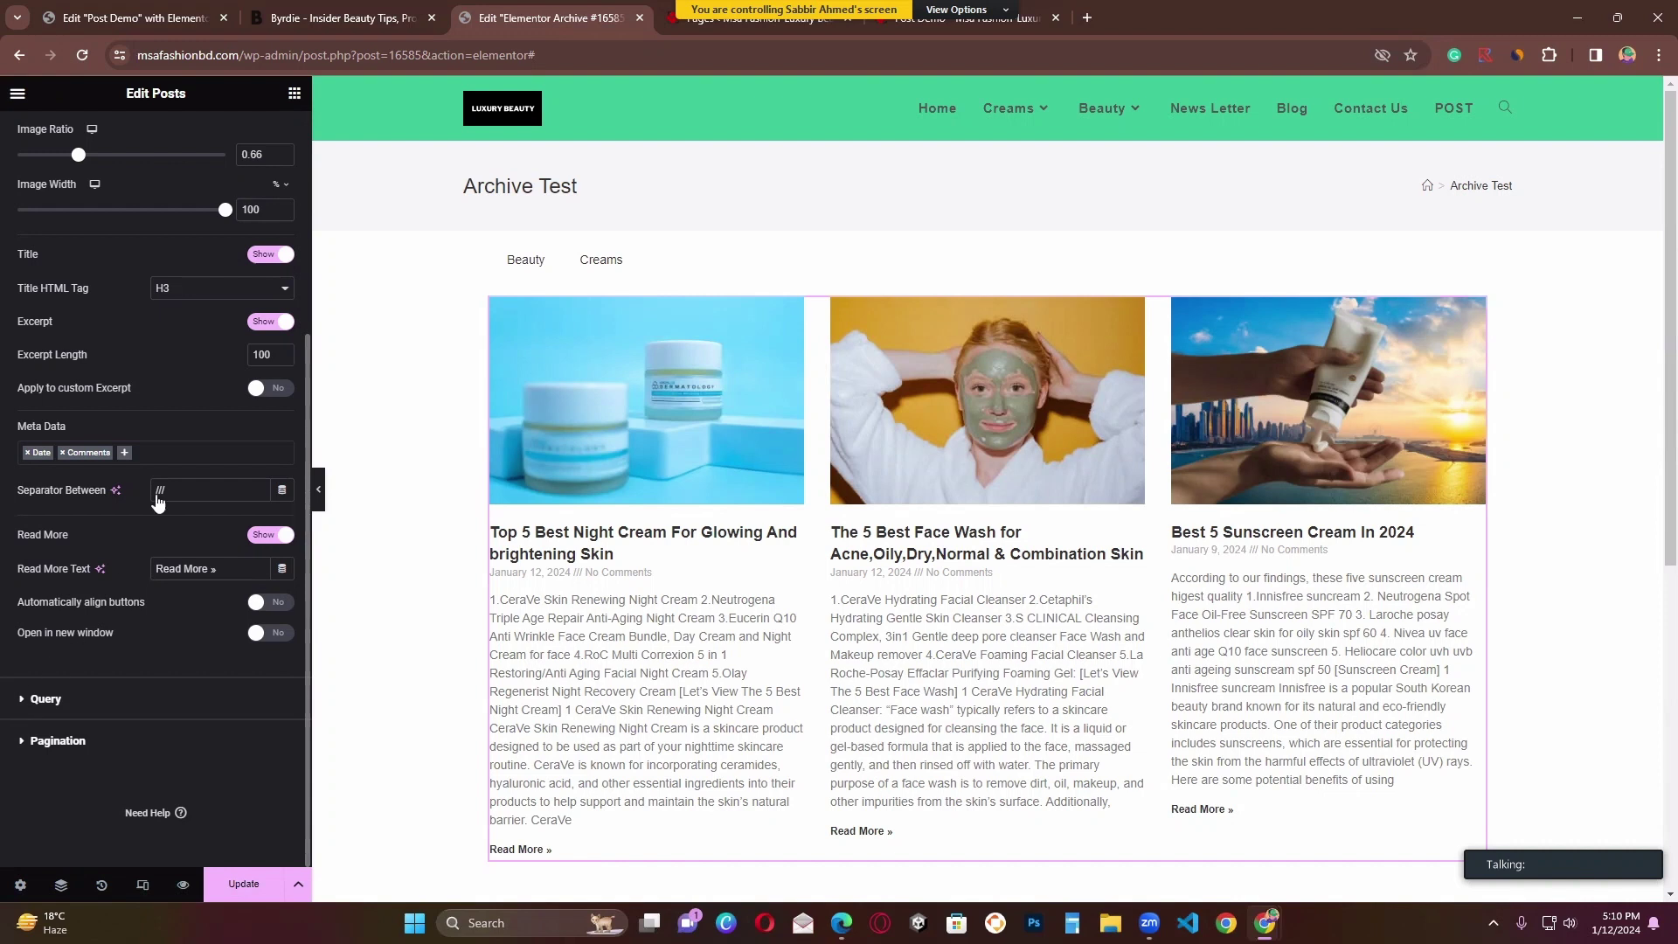
pyautogui.click(26, 699)
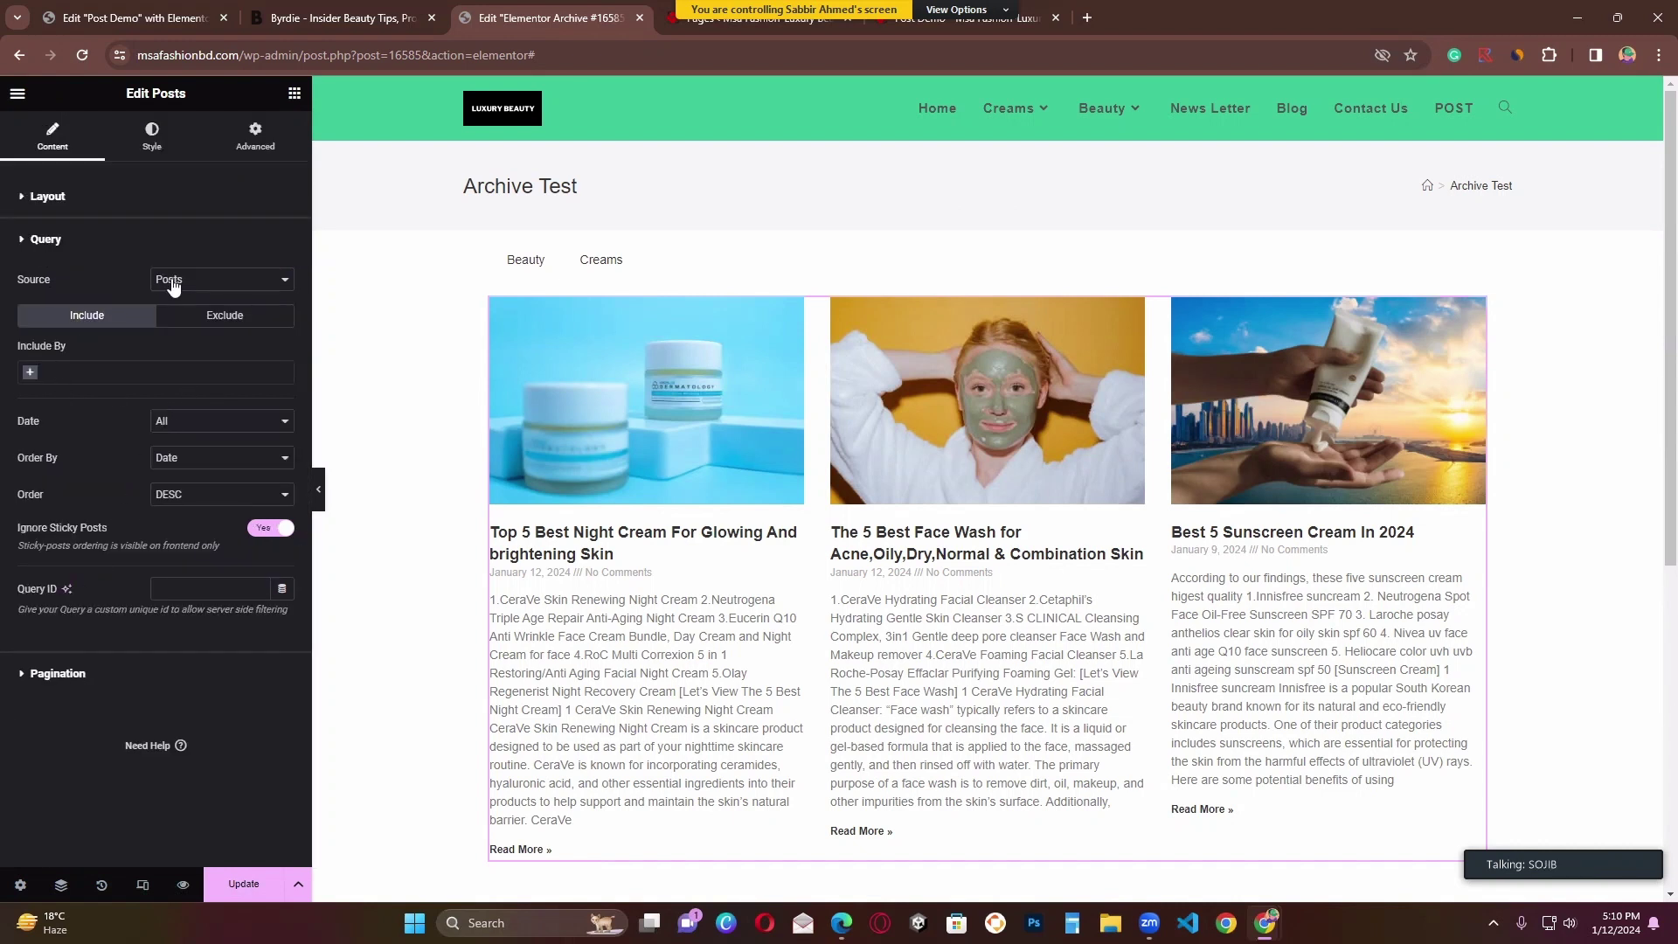
pyautogui.click(227, 282)
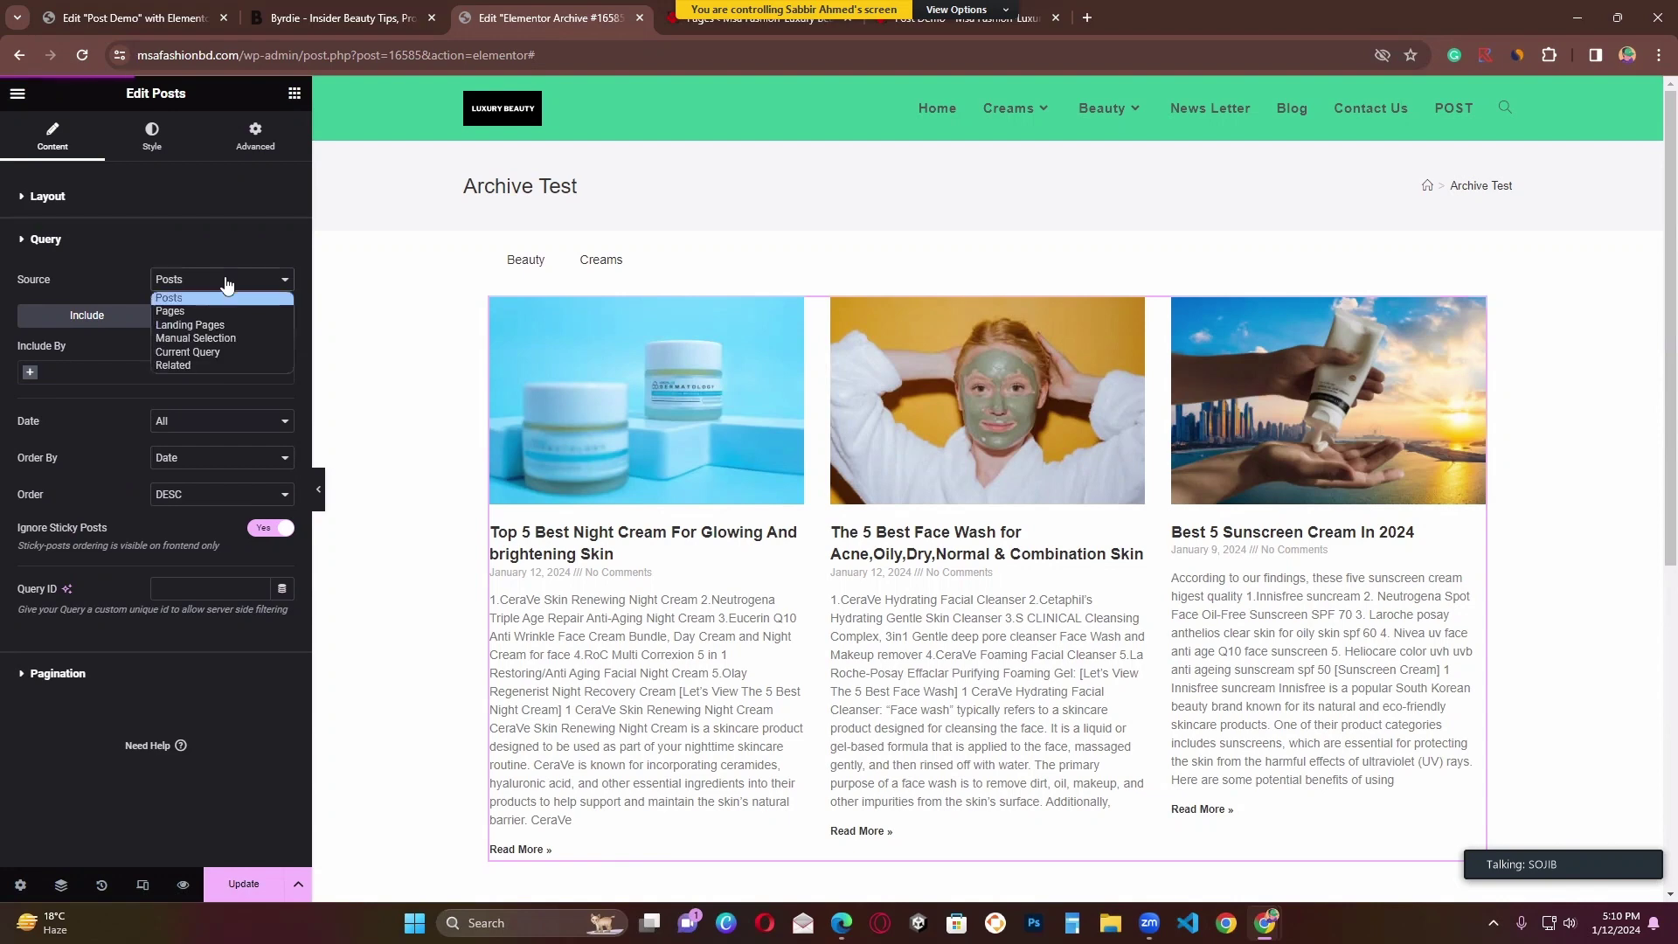
pyautogui.click(208, 354)
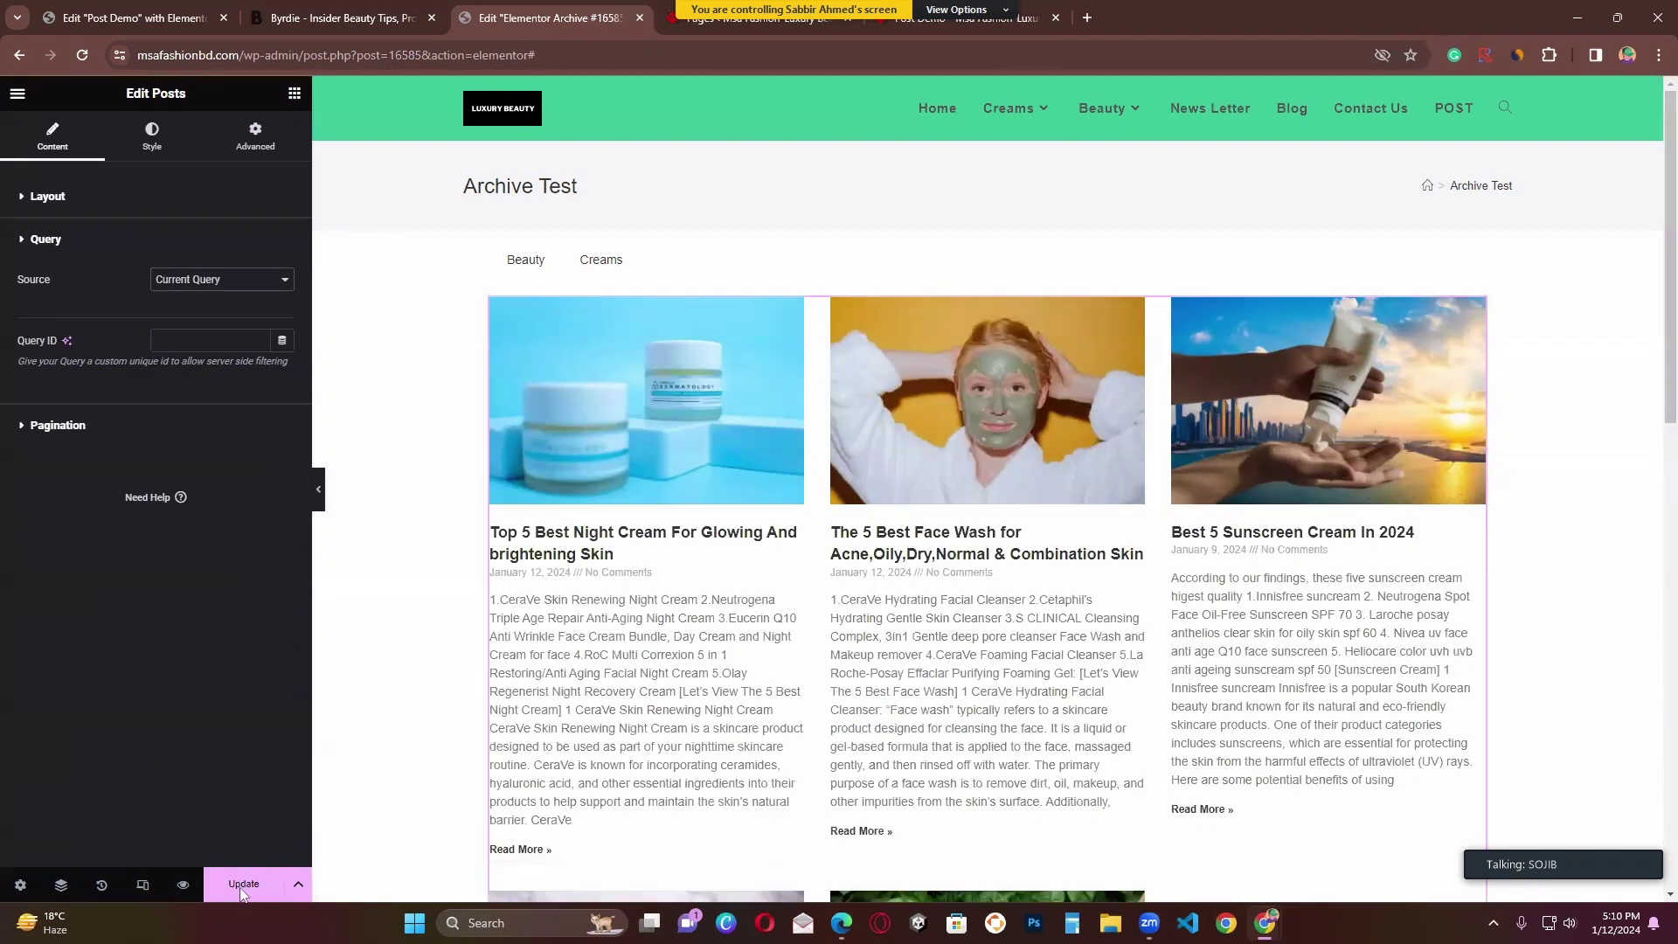
# Step: Update the archive template with a display condition that includes All Archives, and save the publish settings
pyautogui.click(241, 886)
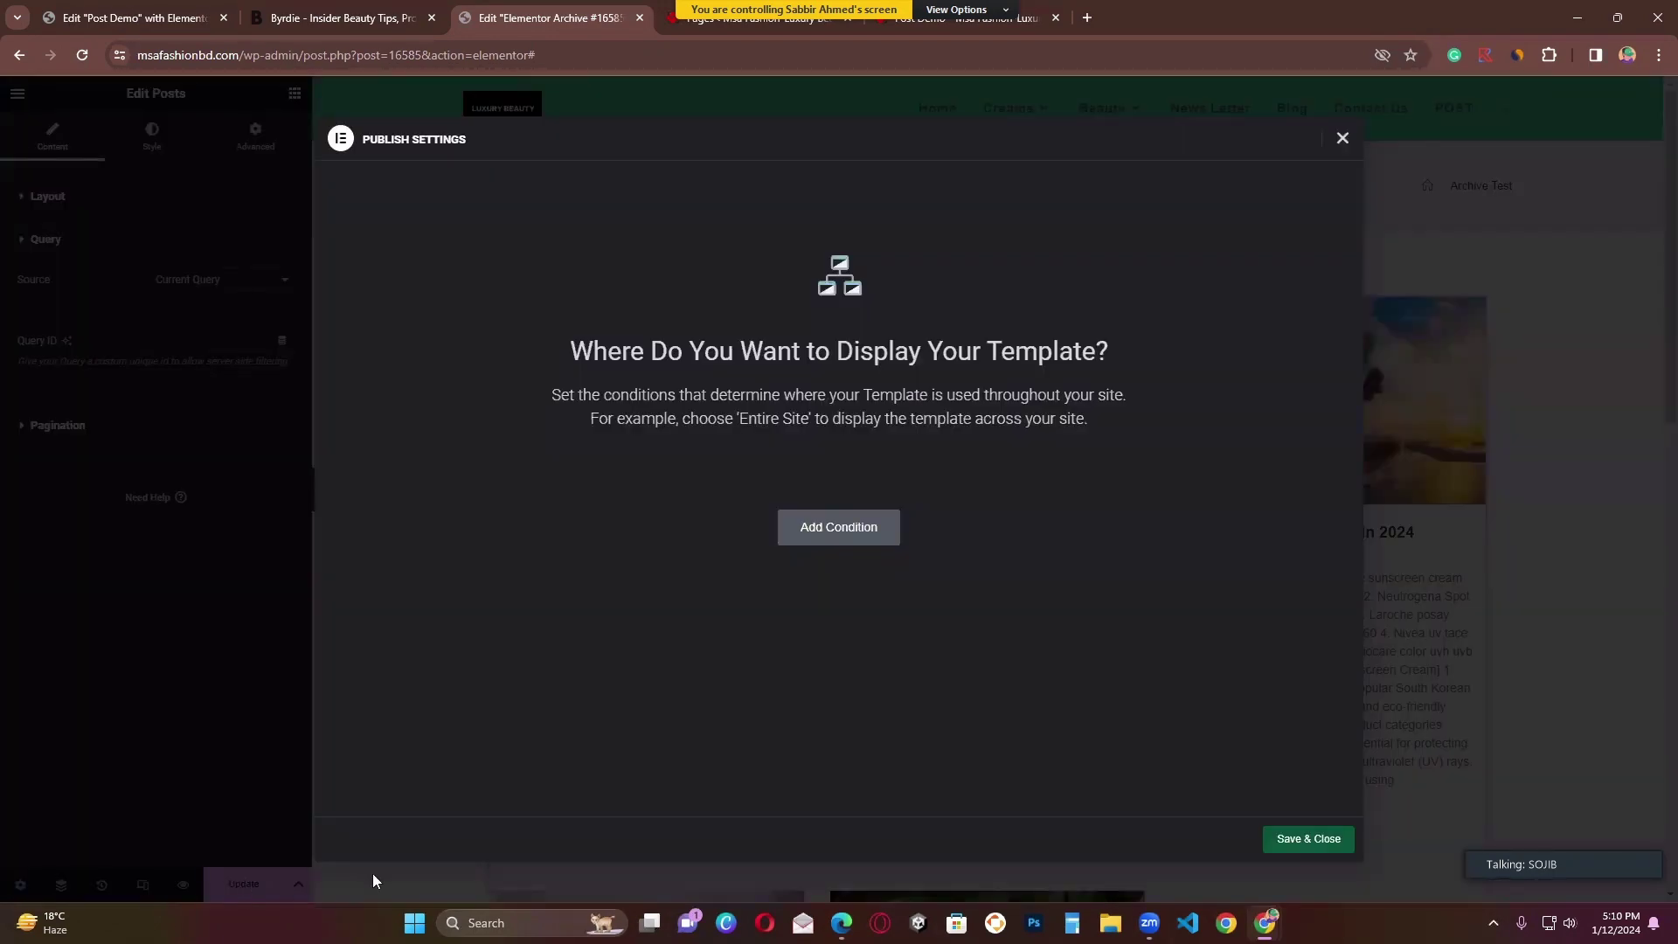
pyautogui.click(869, 535)
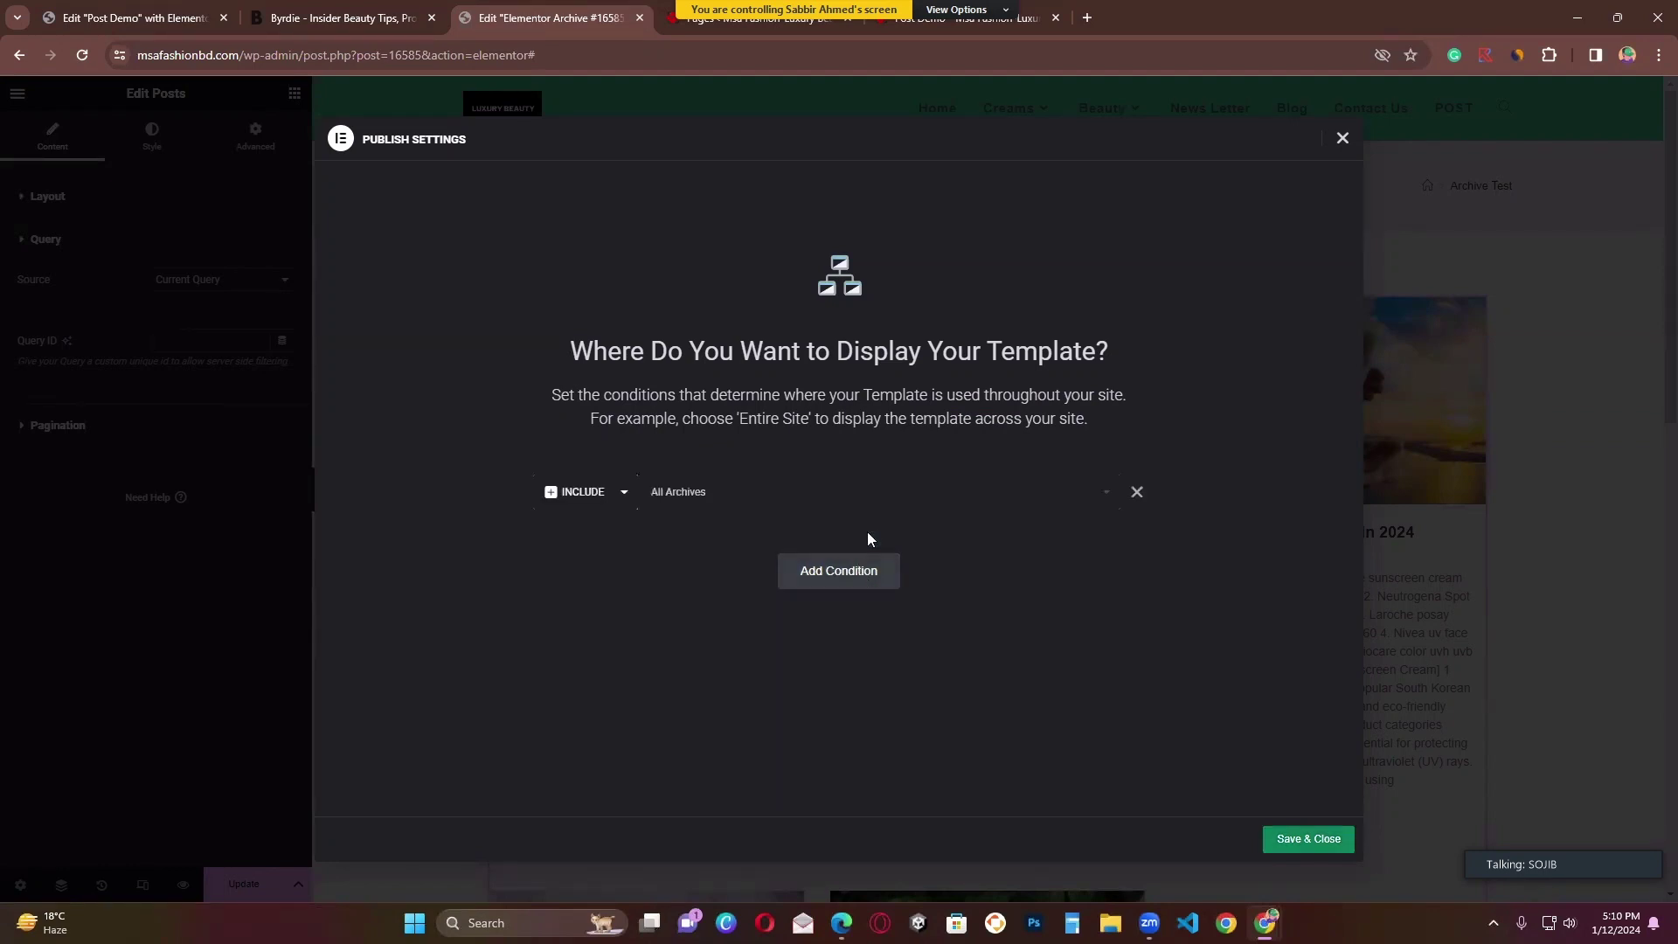
pyautogui.click(829, 495)
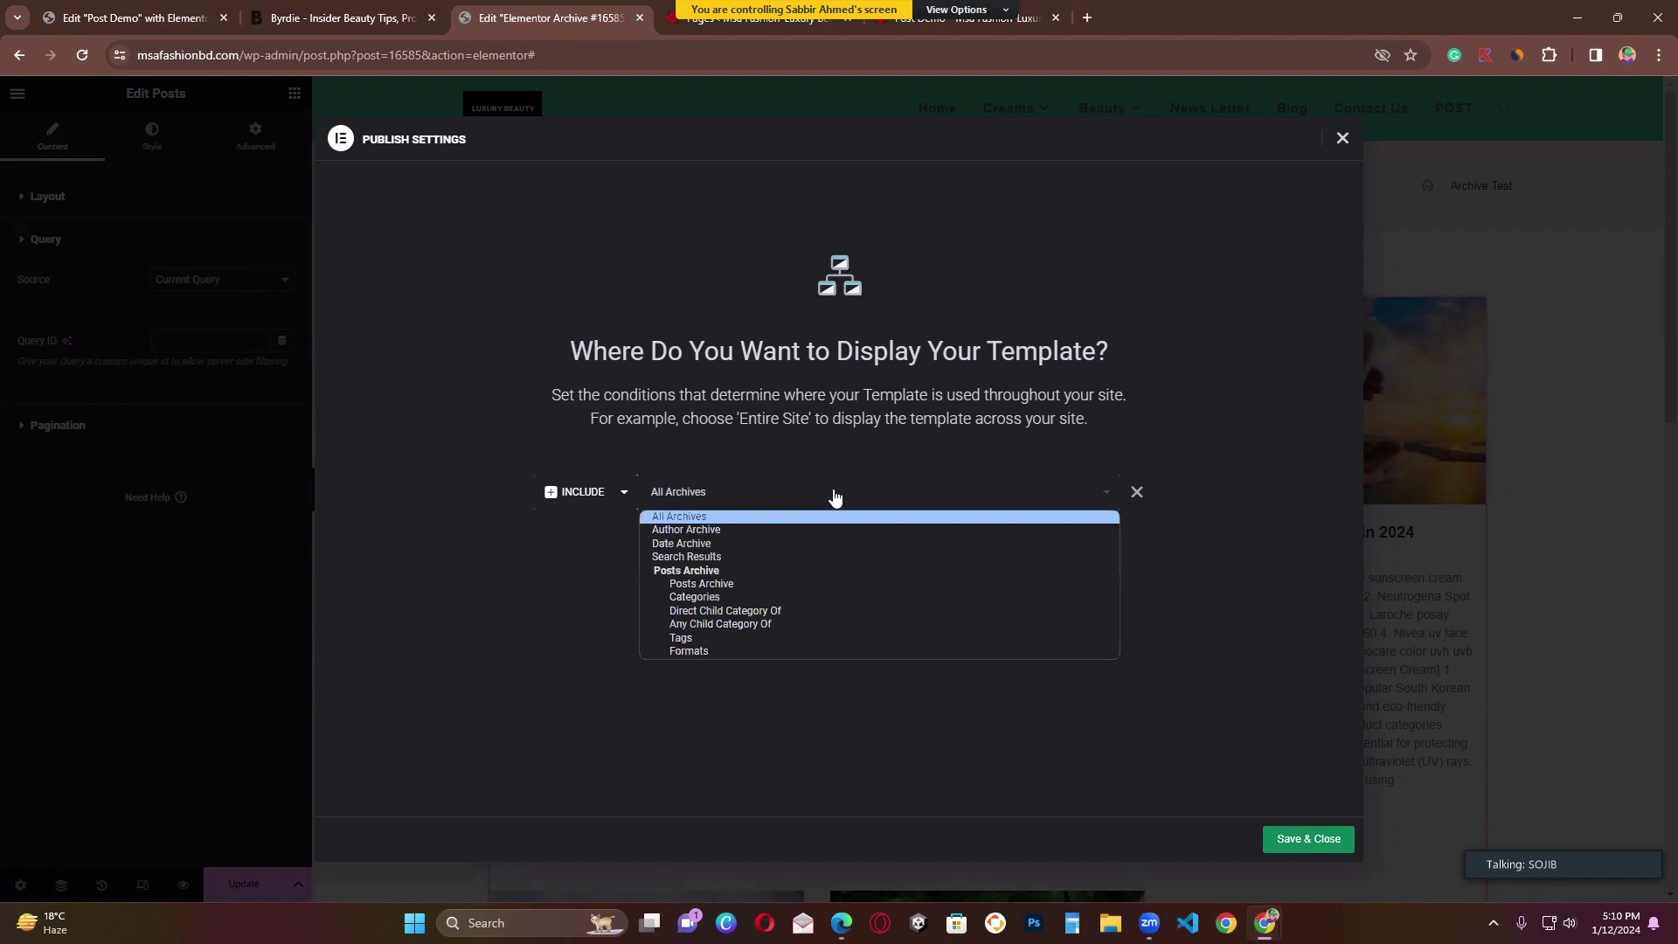
pyautogui.click(779, 520)
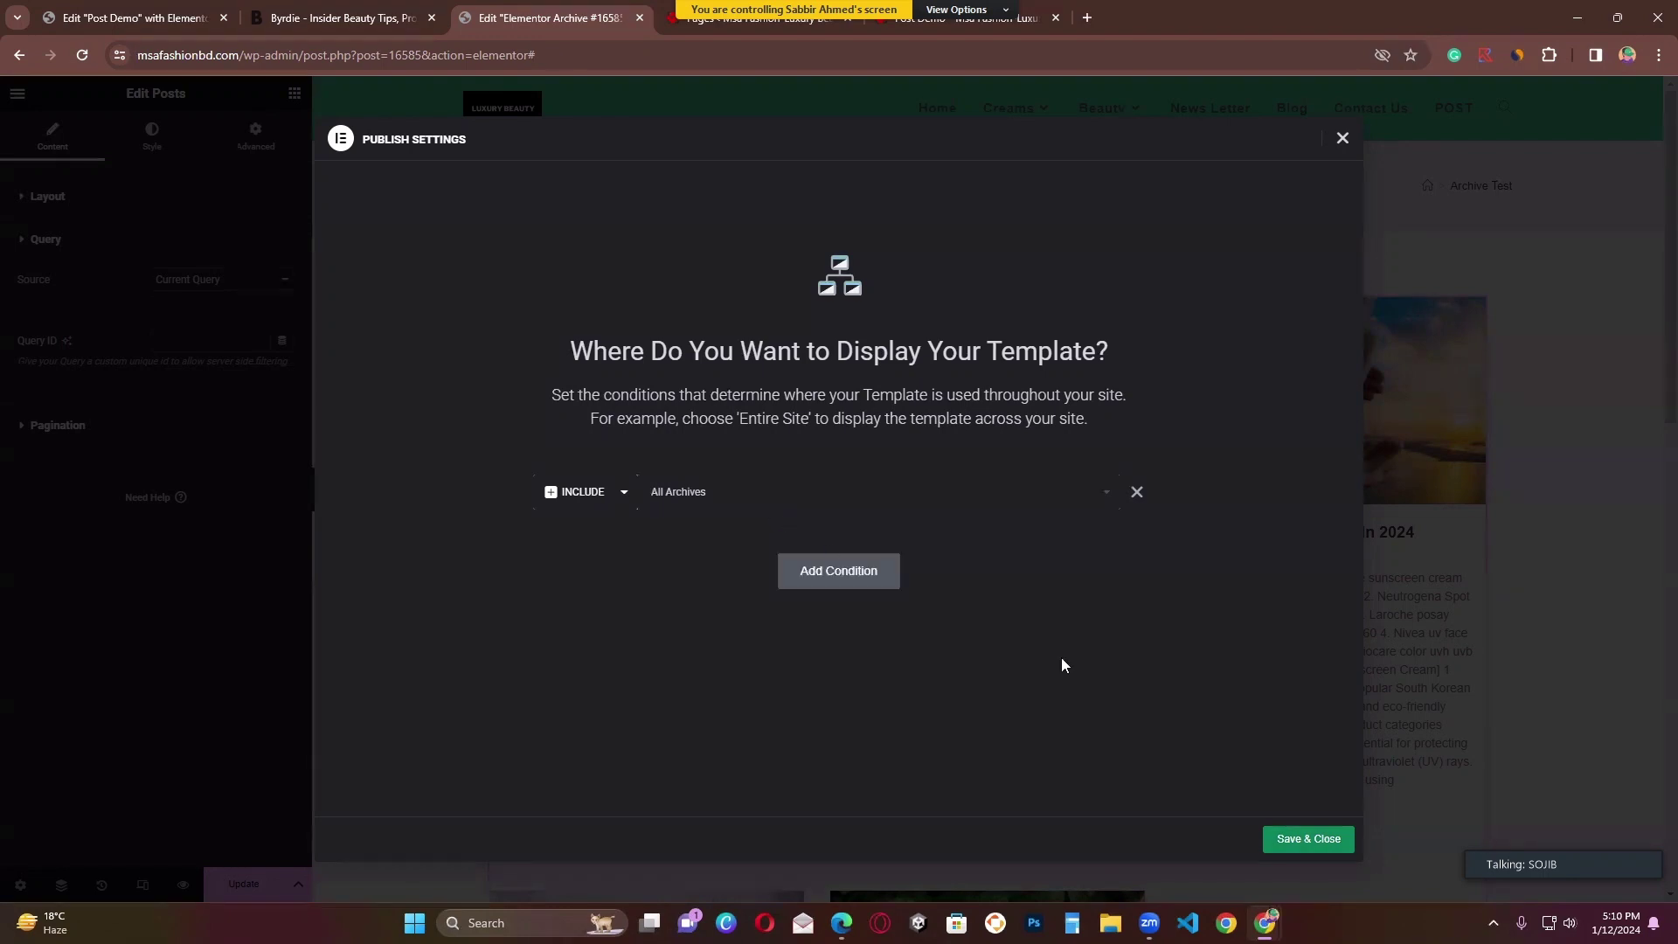
pyautogui.click(1302, 842)
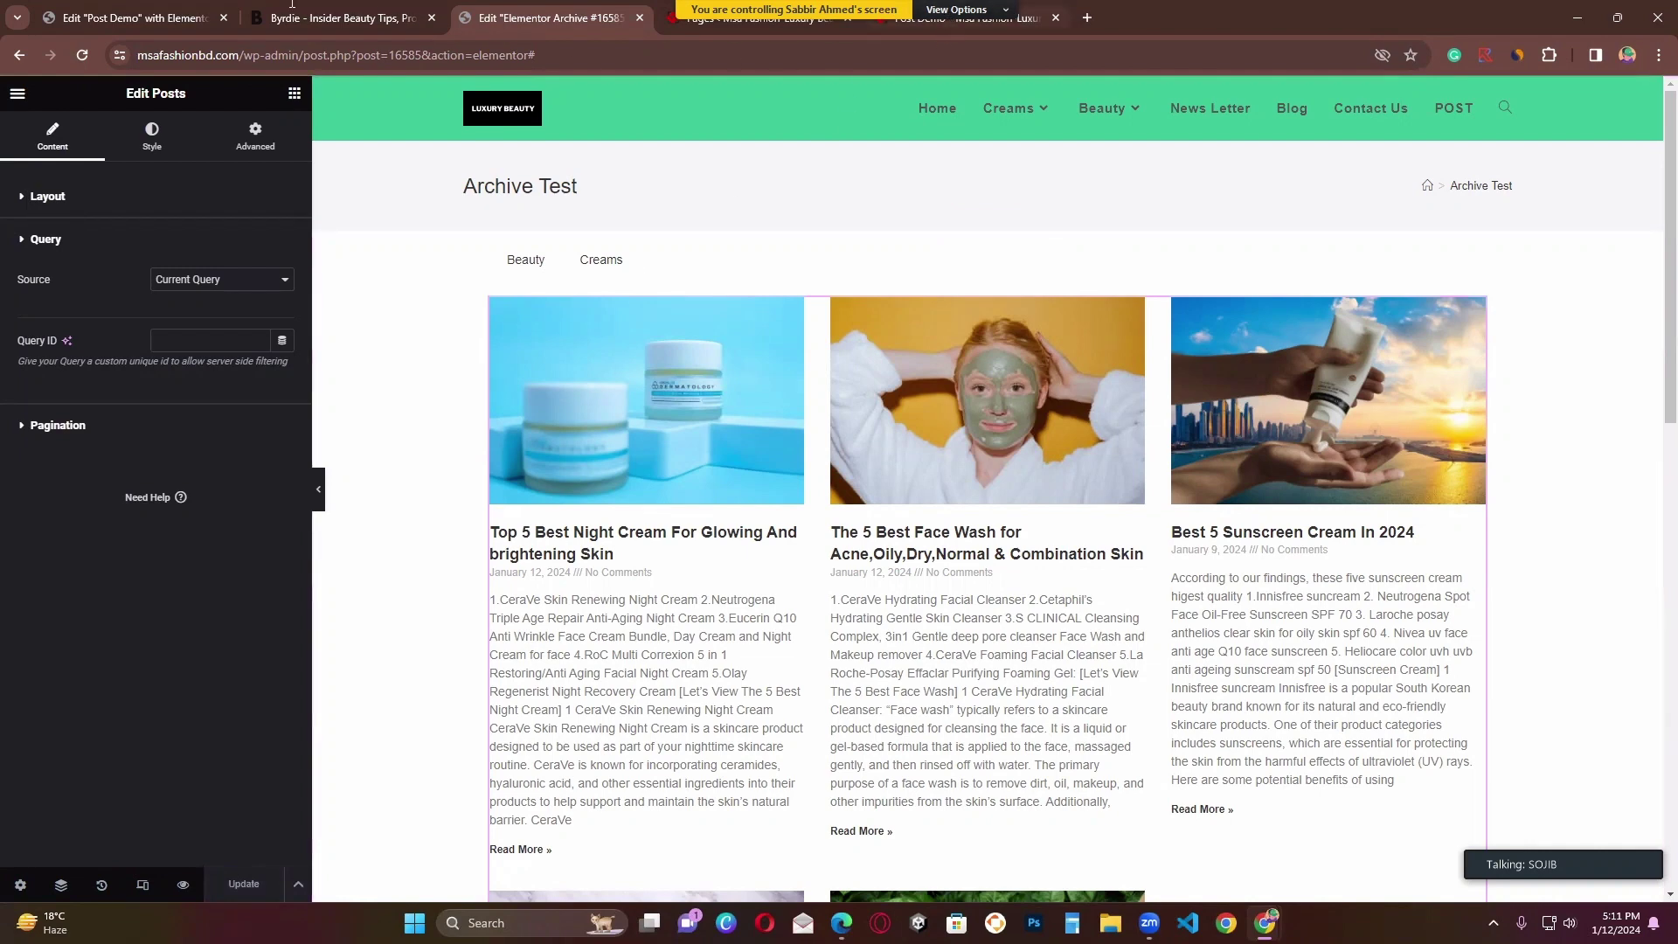
# Step: Reload the live Post Demo page and check the archive listings behind its Creams and Beauty category links
pyautogui.click(919, 24)
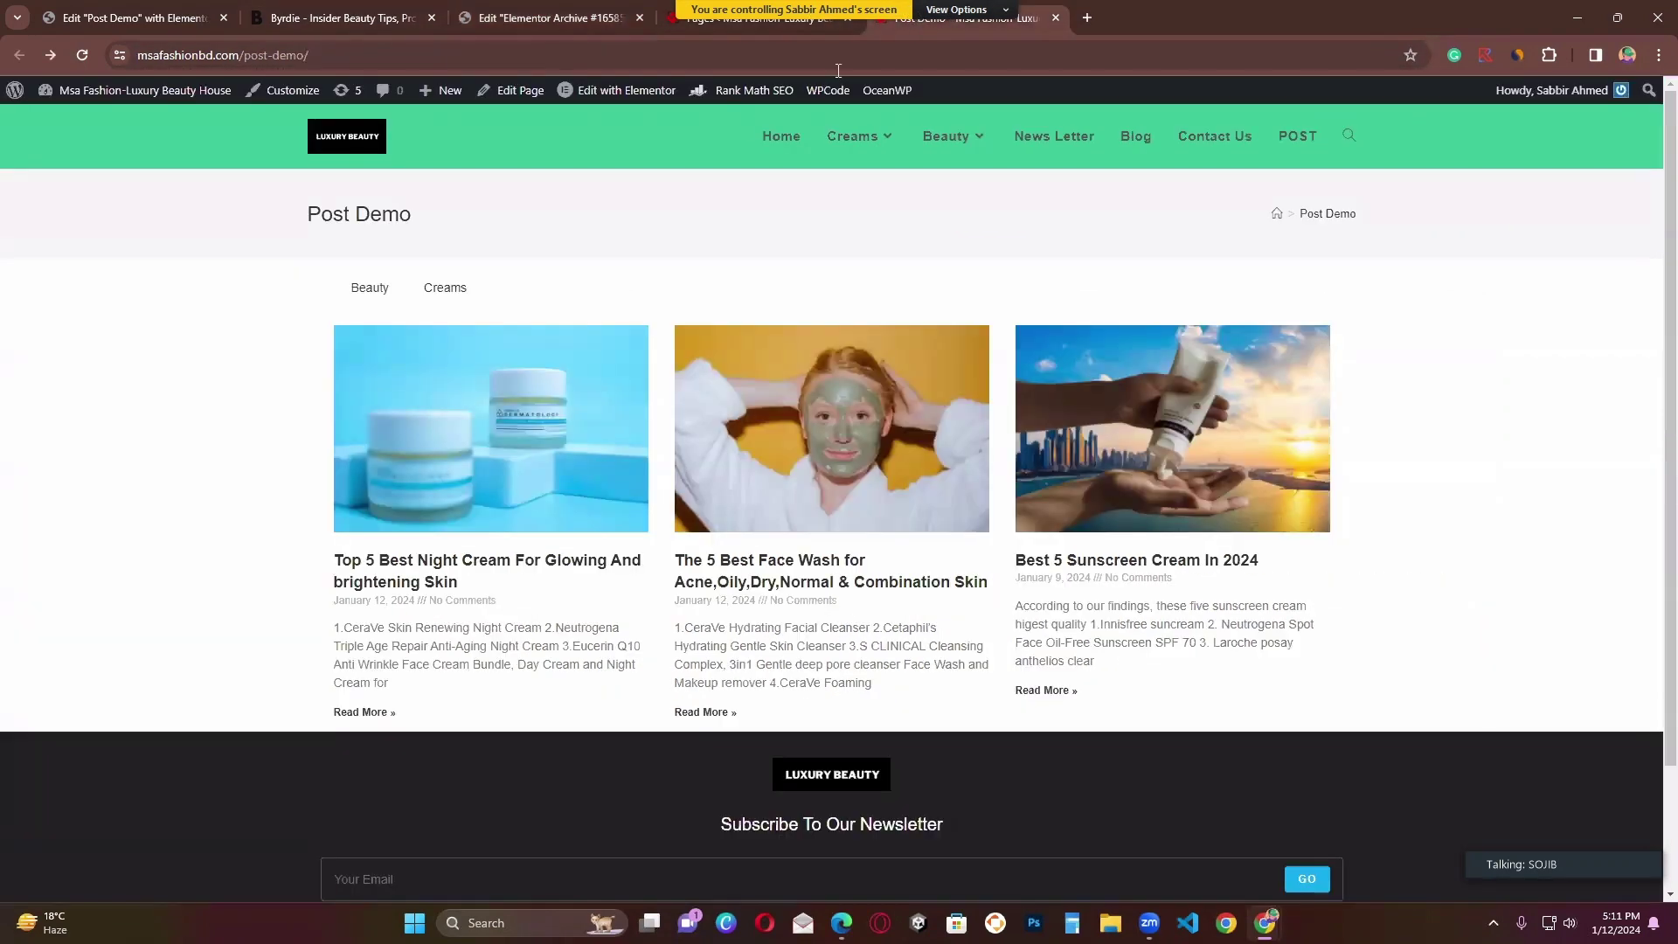
pyautogui.click(83, 56)
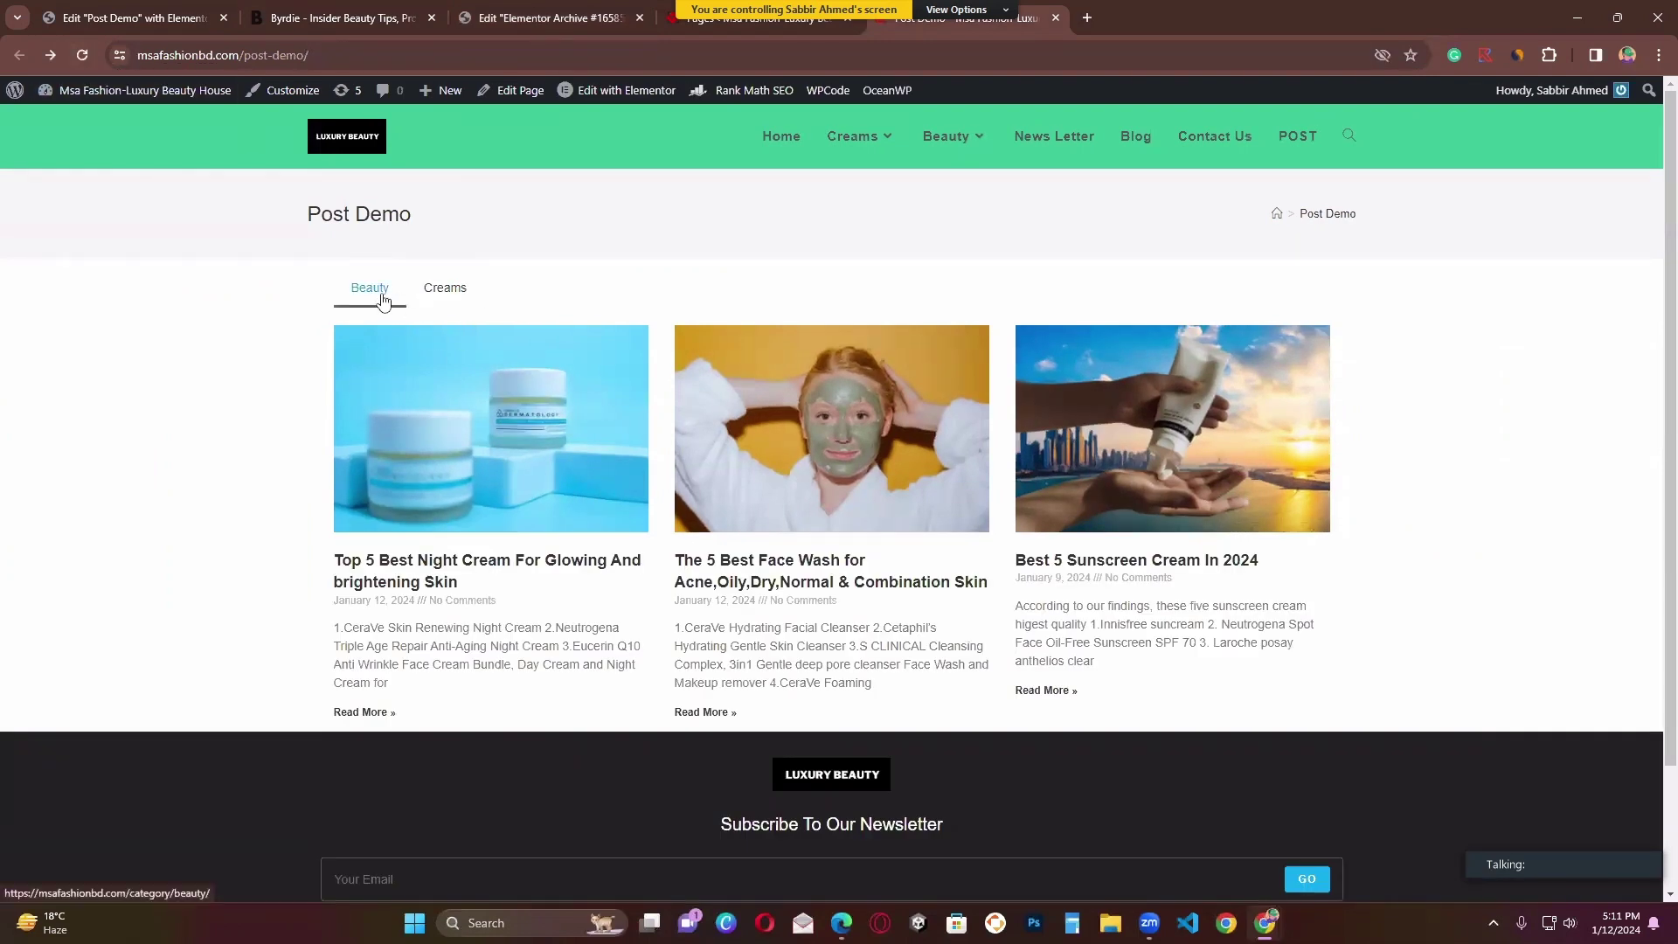
pyautogui.click(470, 298)
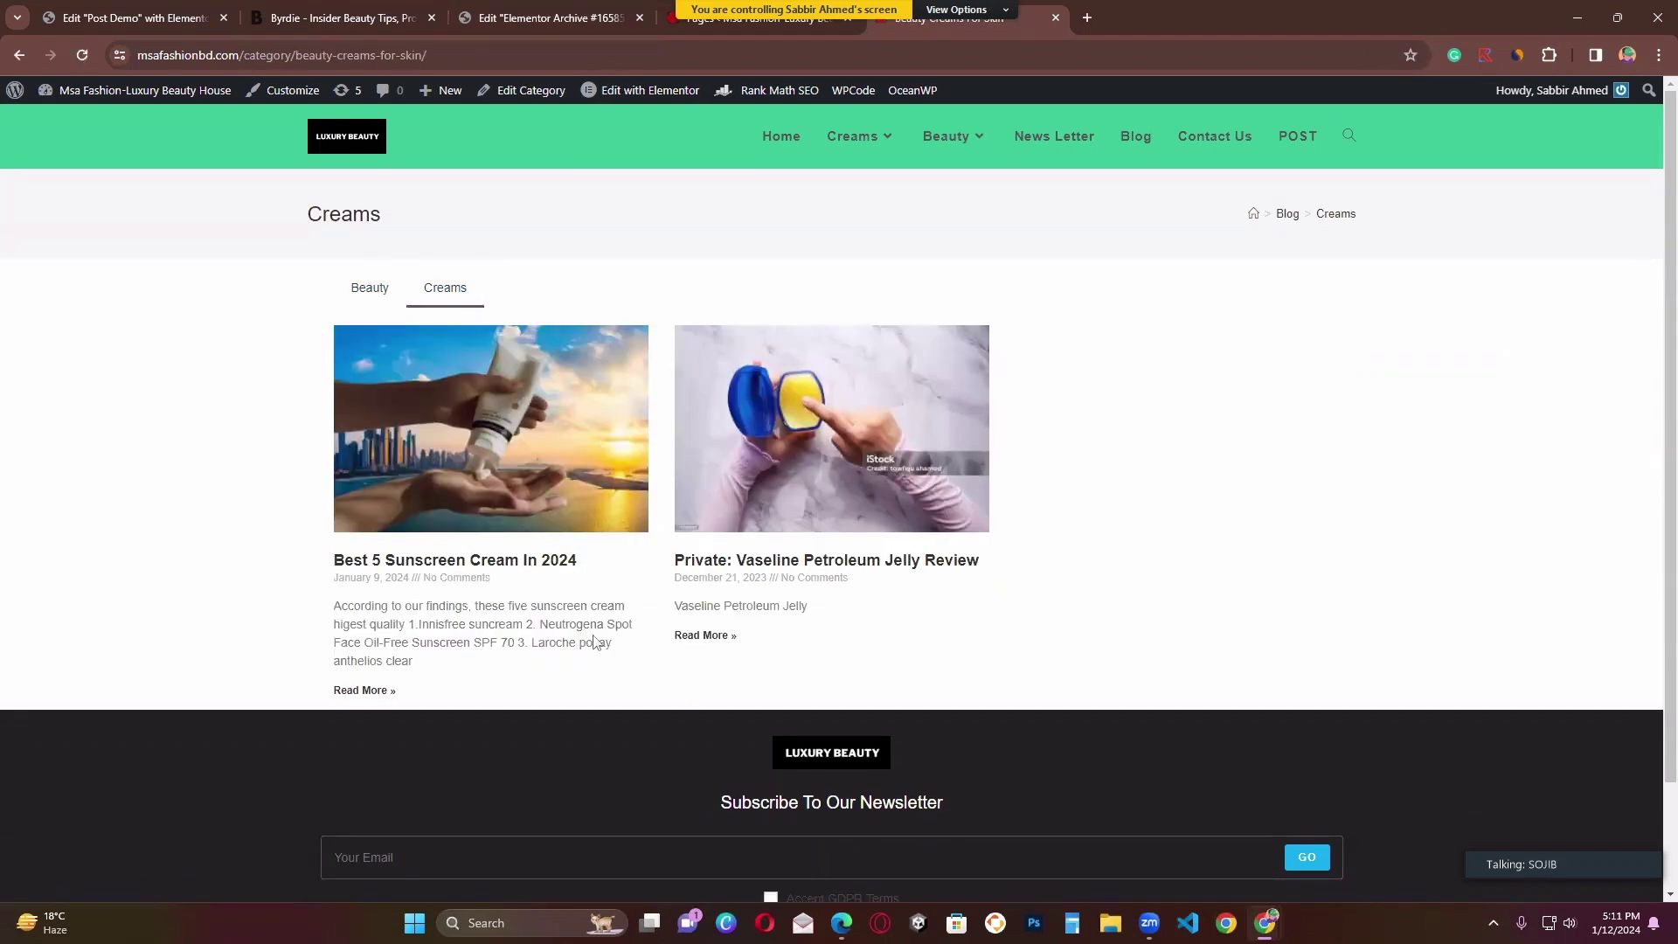
pyautogui.click(385, 296)
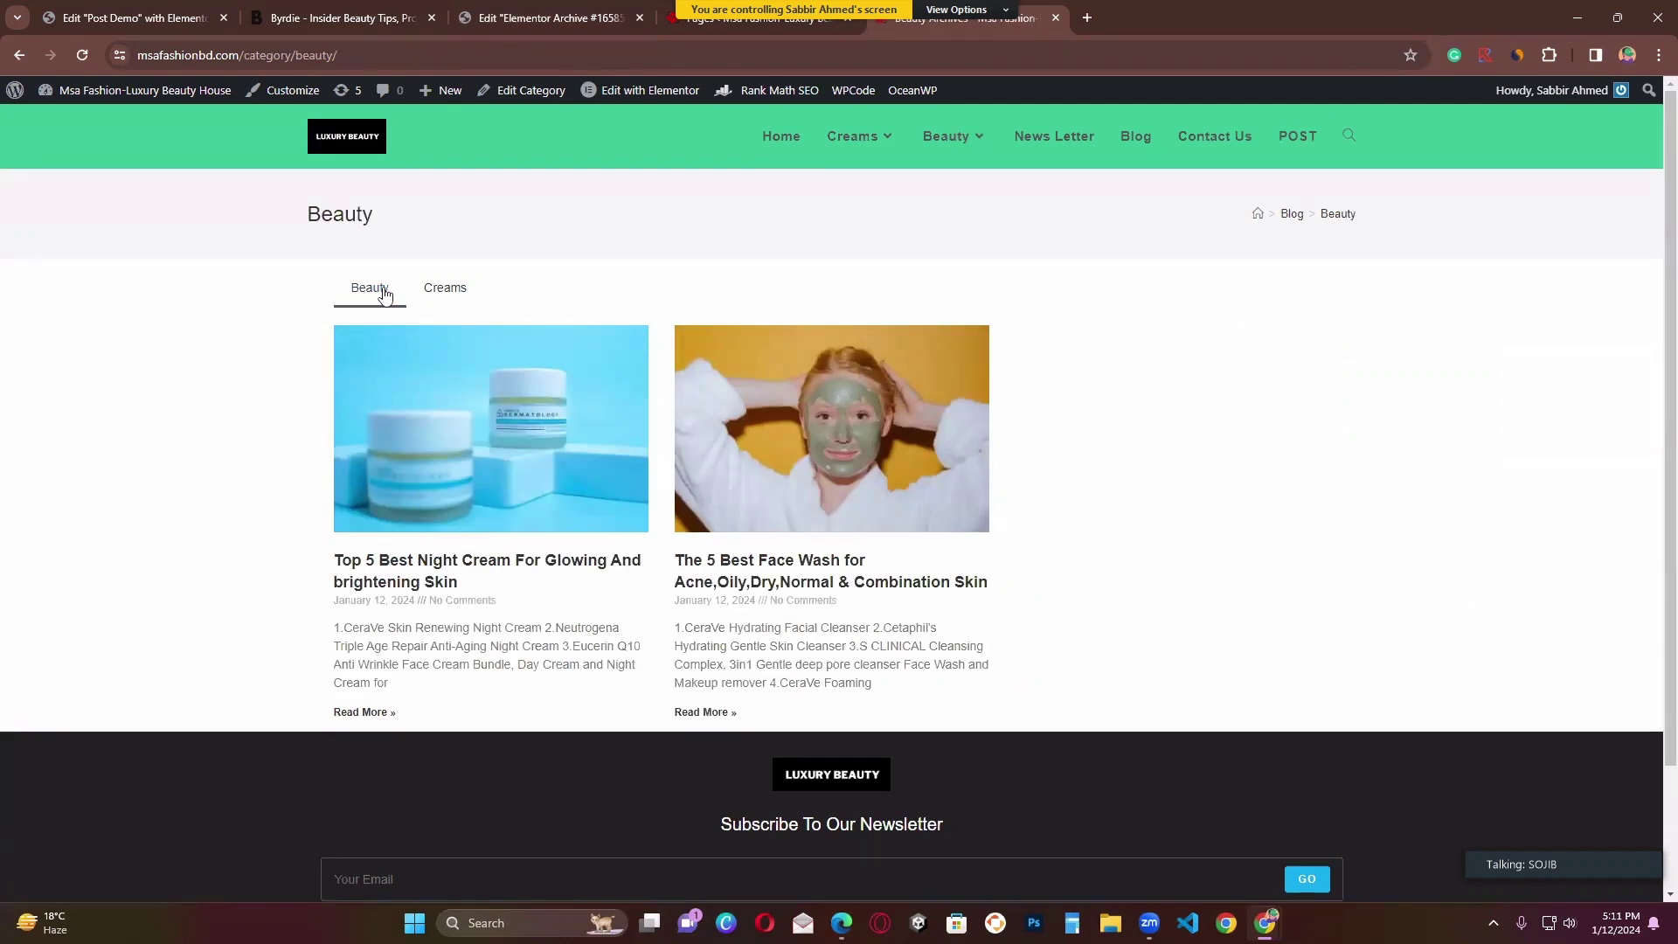
pyautogui.click(439, 300)
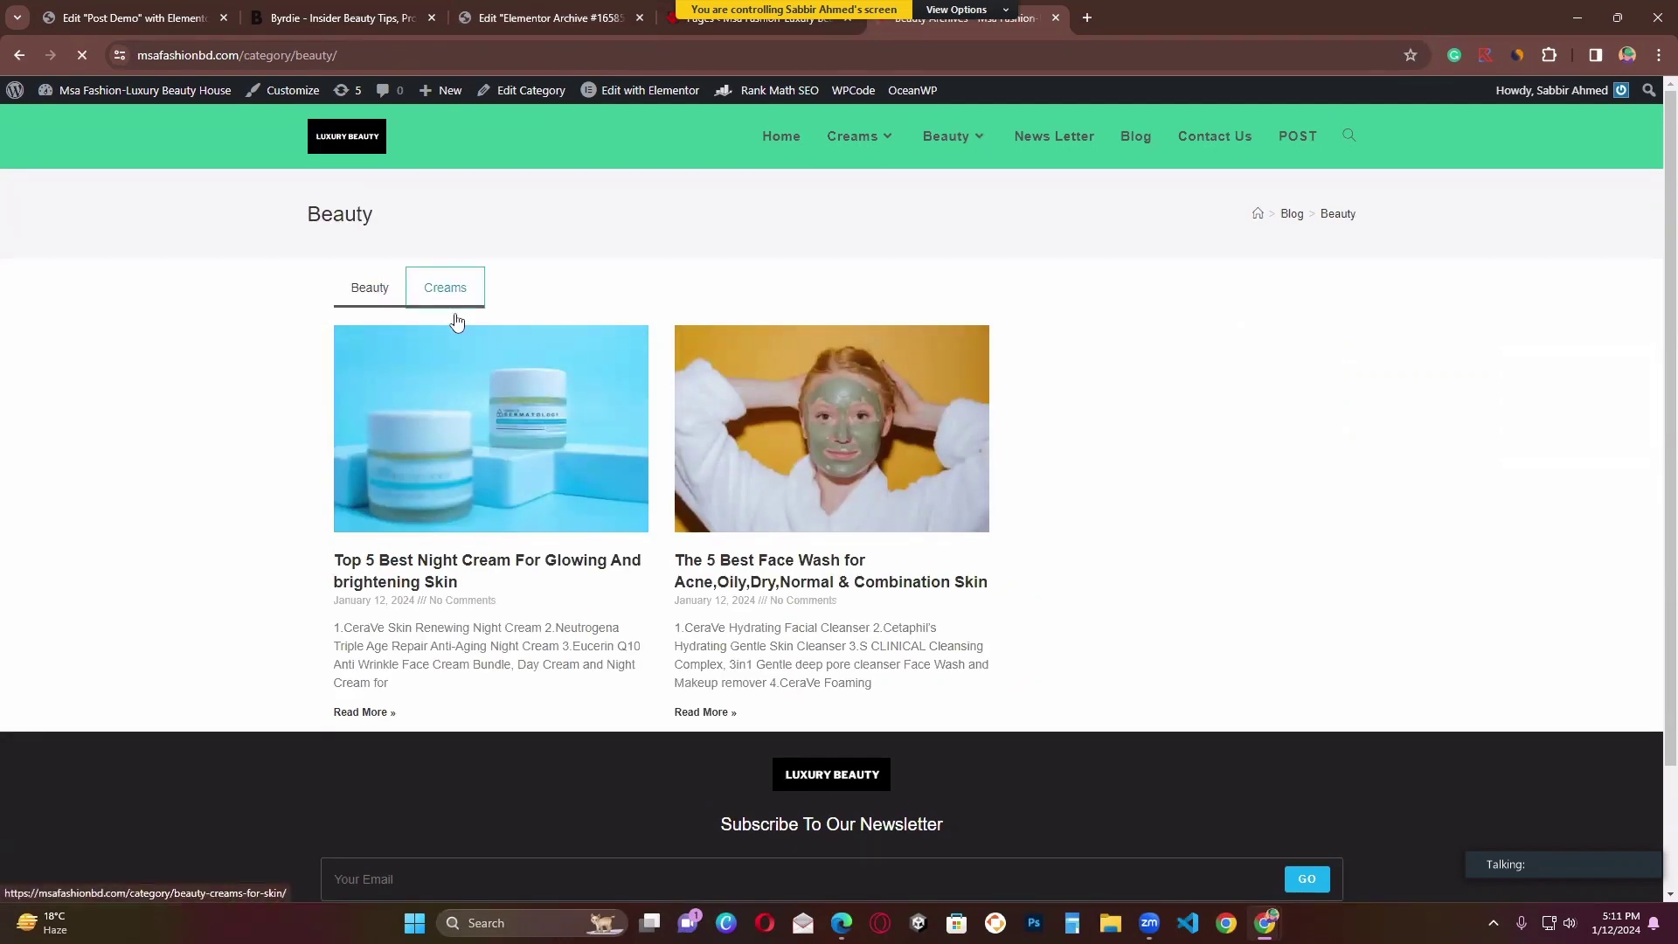
pyautogui.click(374, 297)
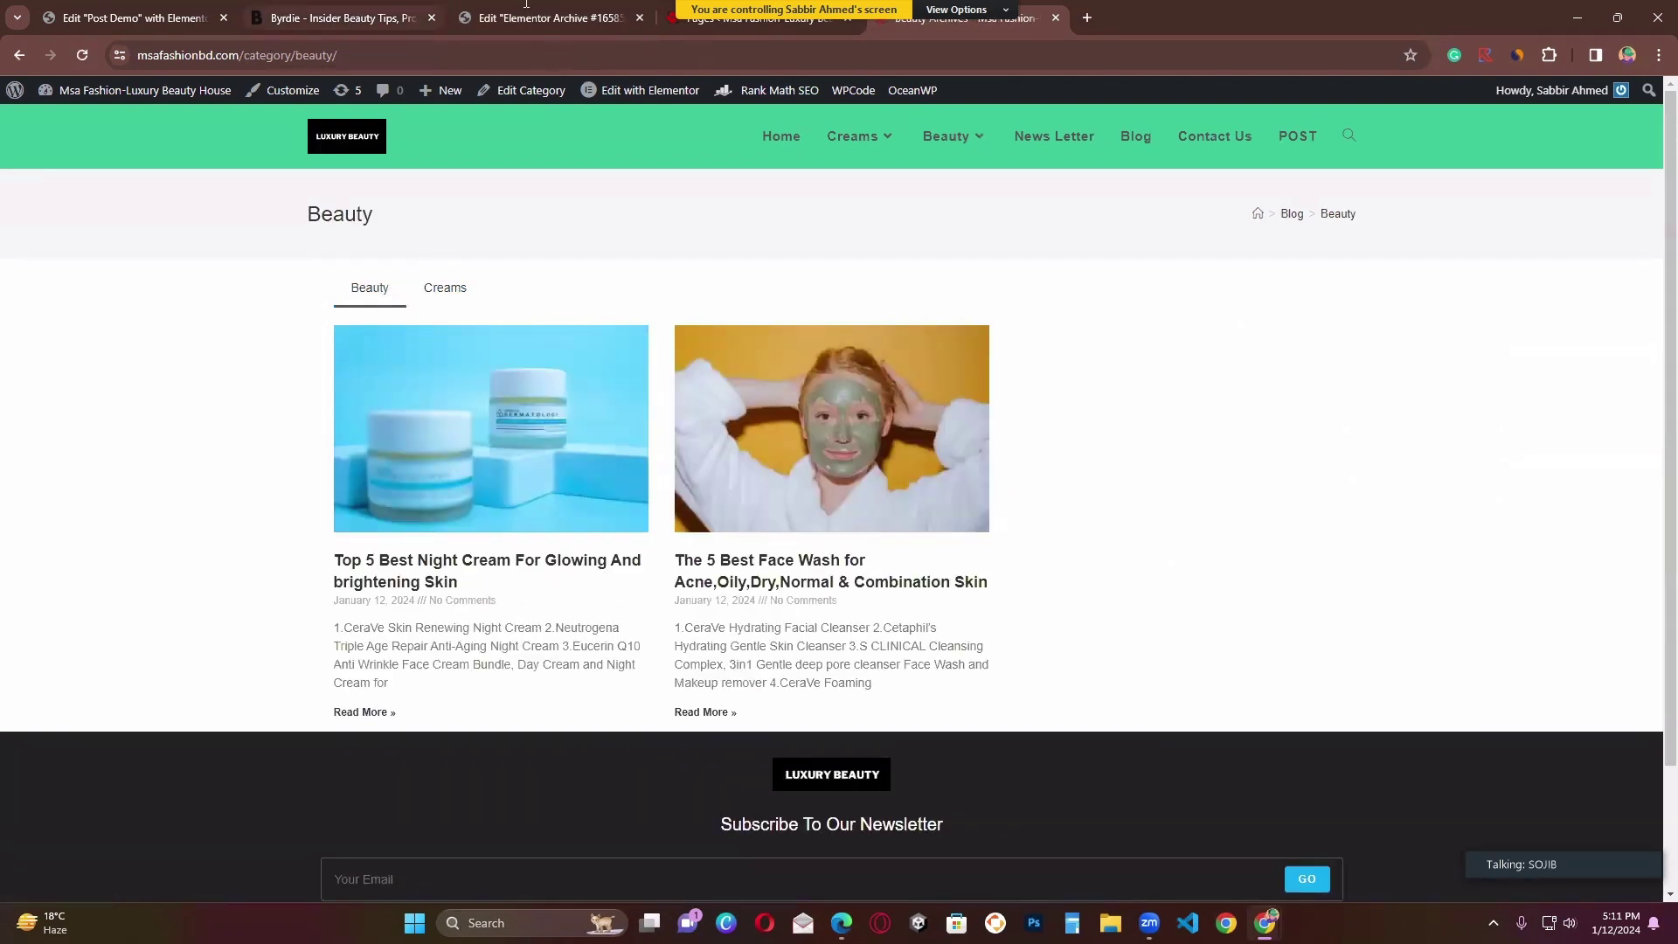
# Step: Return to the Post Demo page in the Elementor editor and review its category menu and posts layout
pyautogui.click(131, 18)
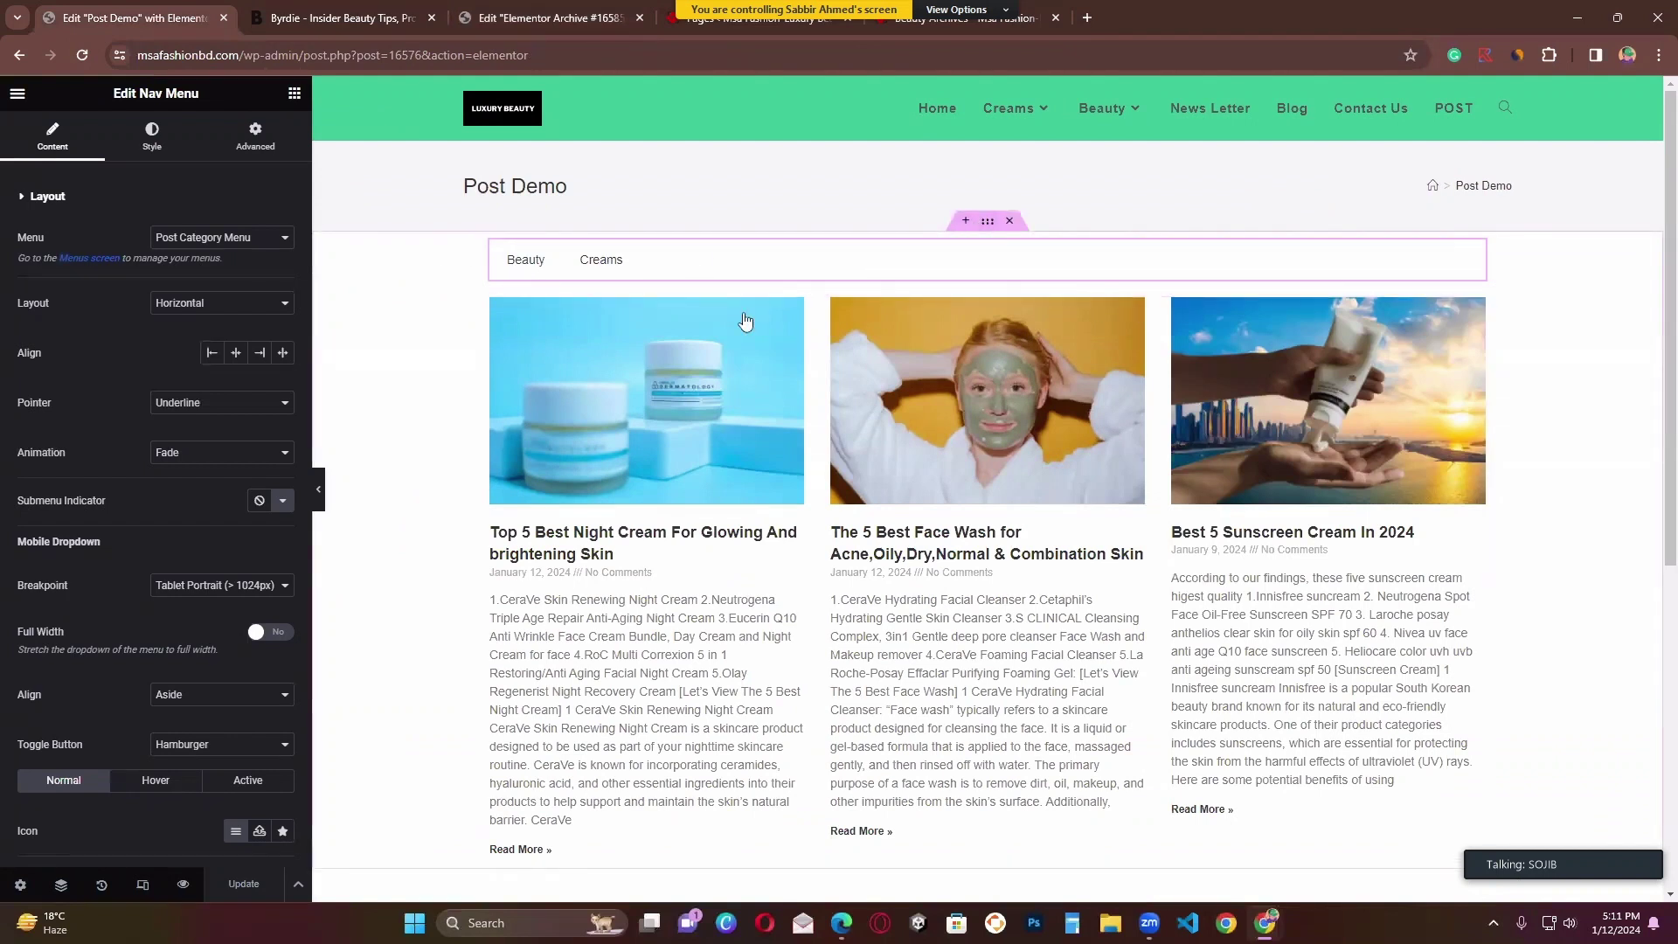
pyautogui.scroll(-2, 155, 489)
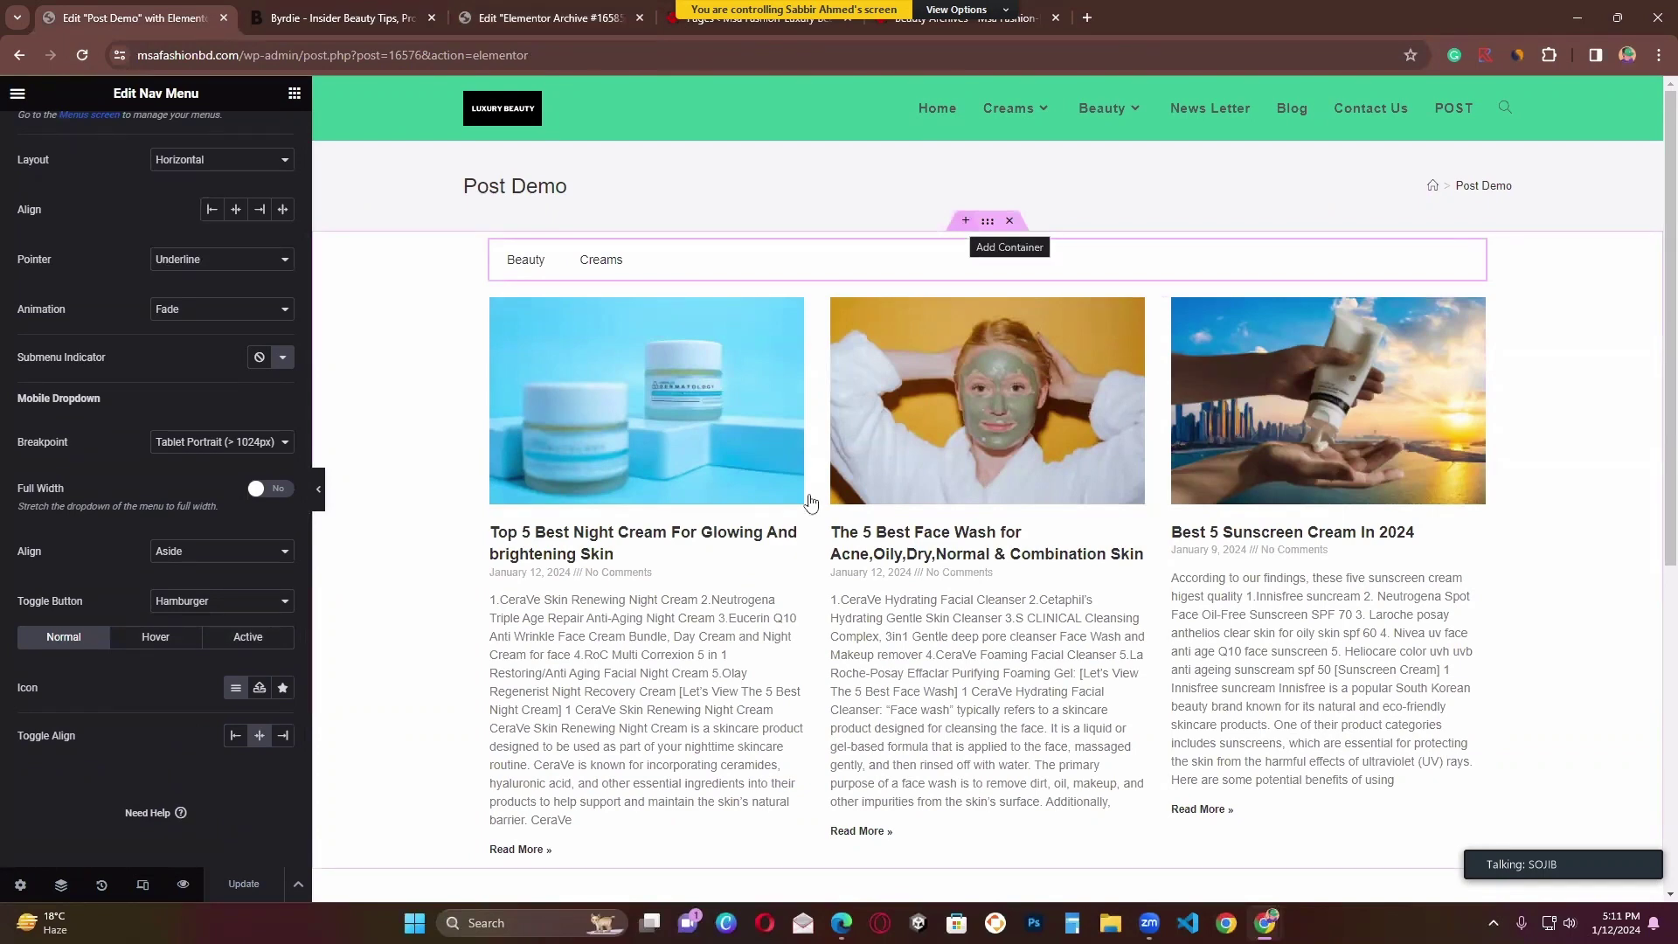
pyautogui.scroll(-2, 657, 634)
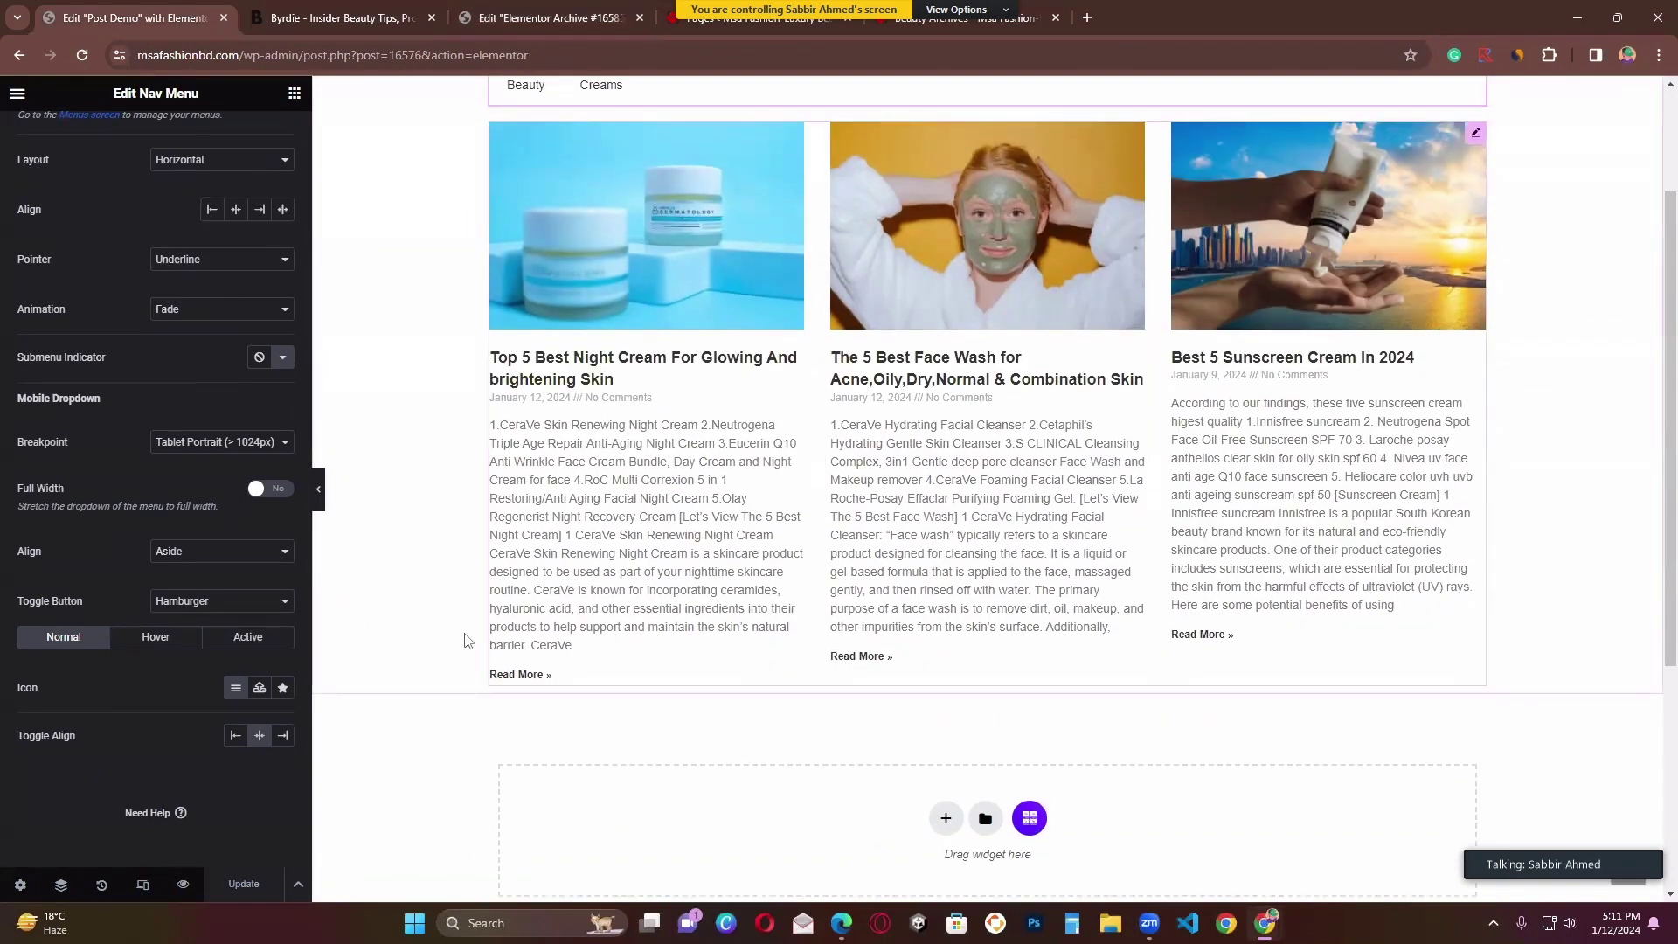
pyautogui.scroll(2, 657, 630)
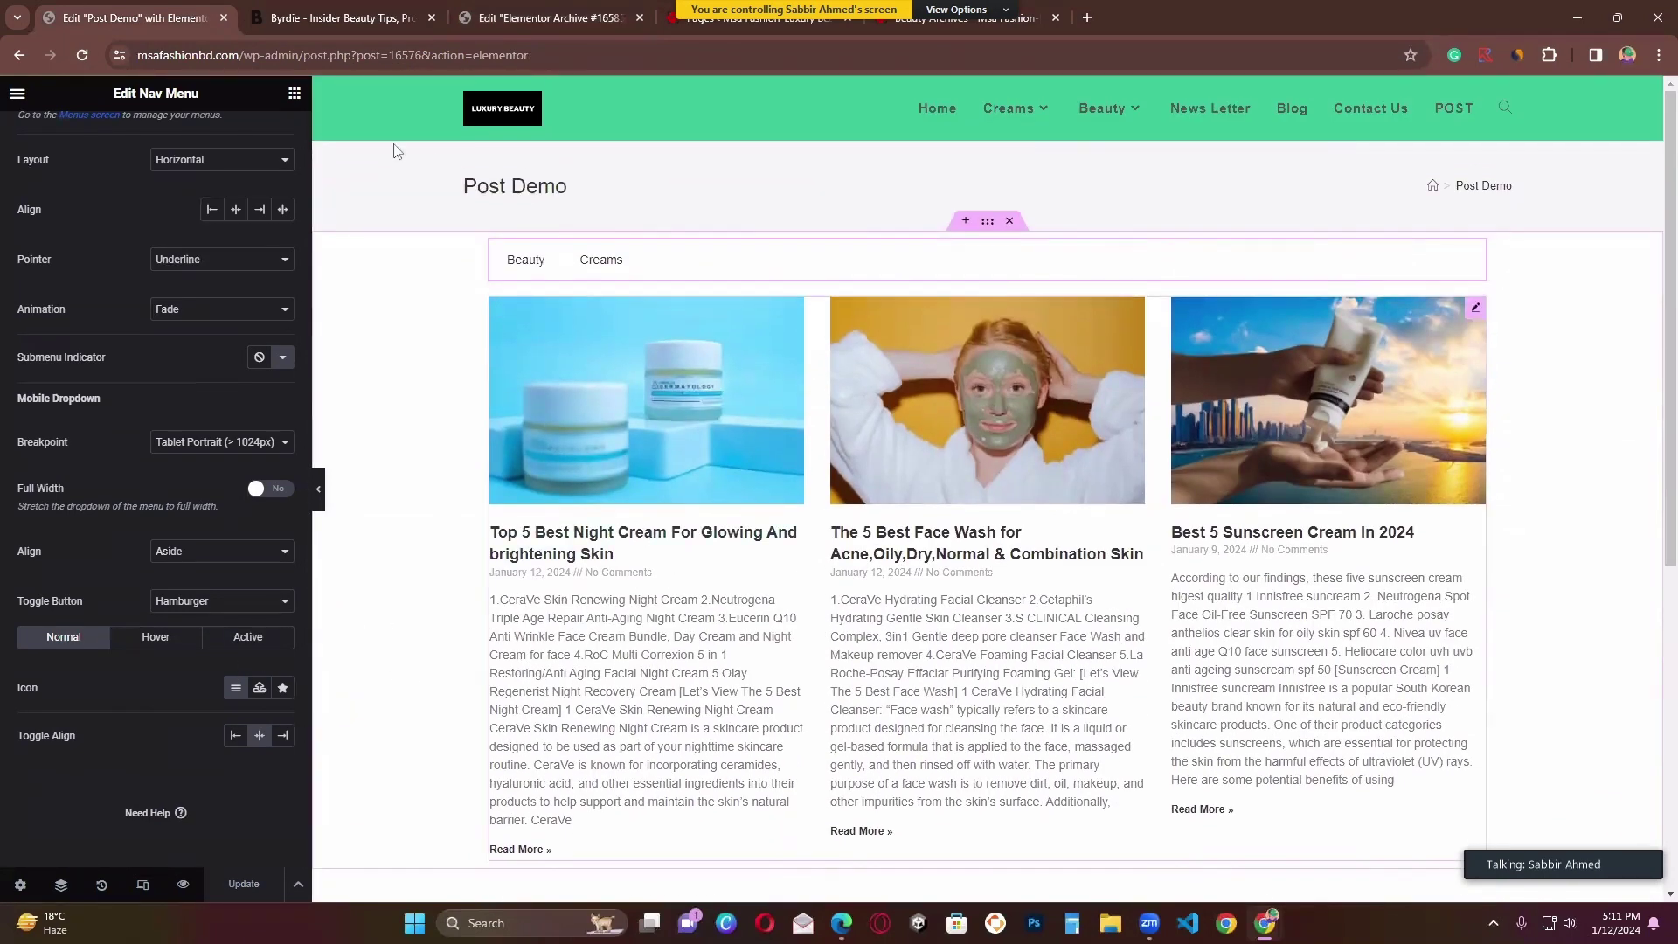